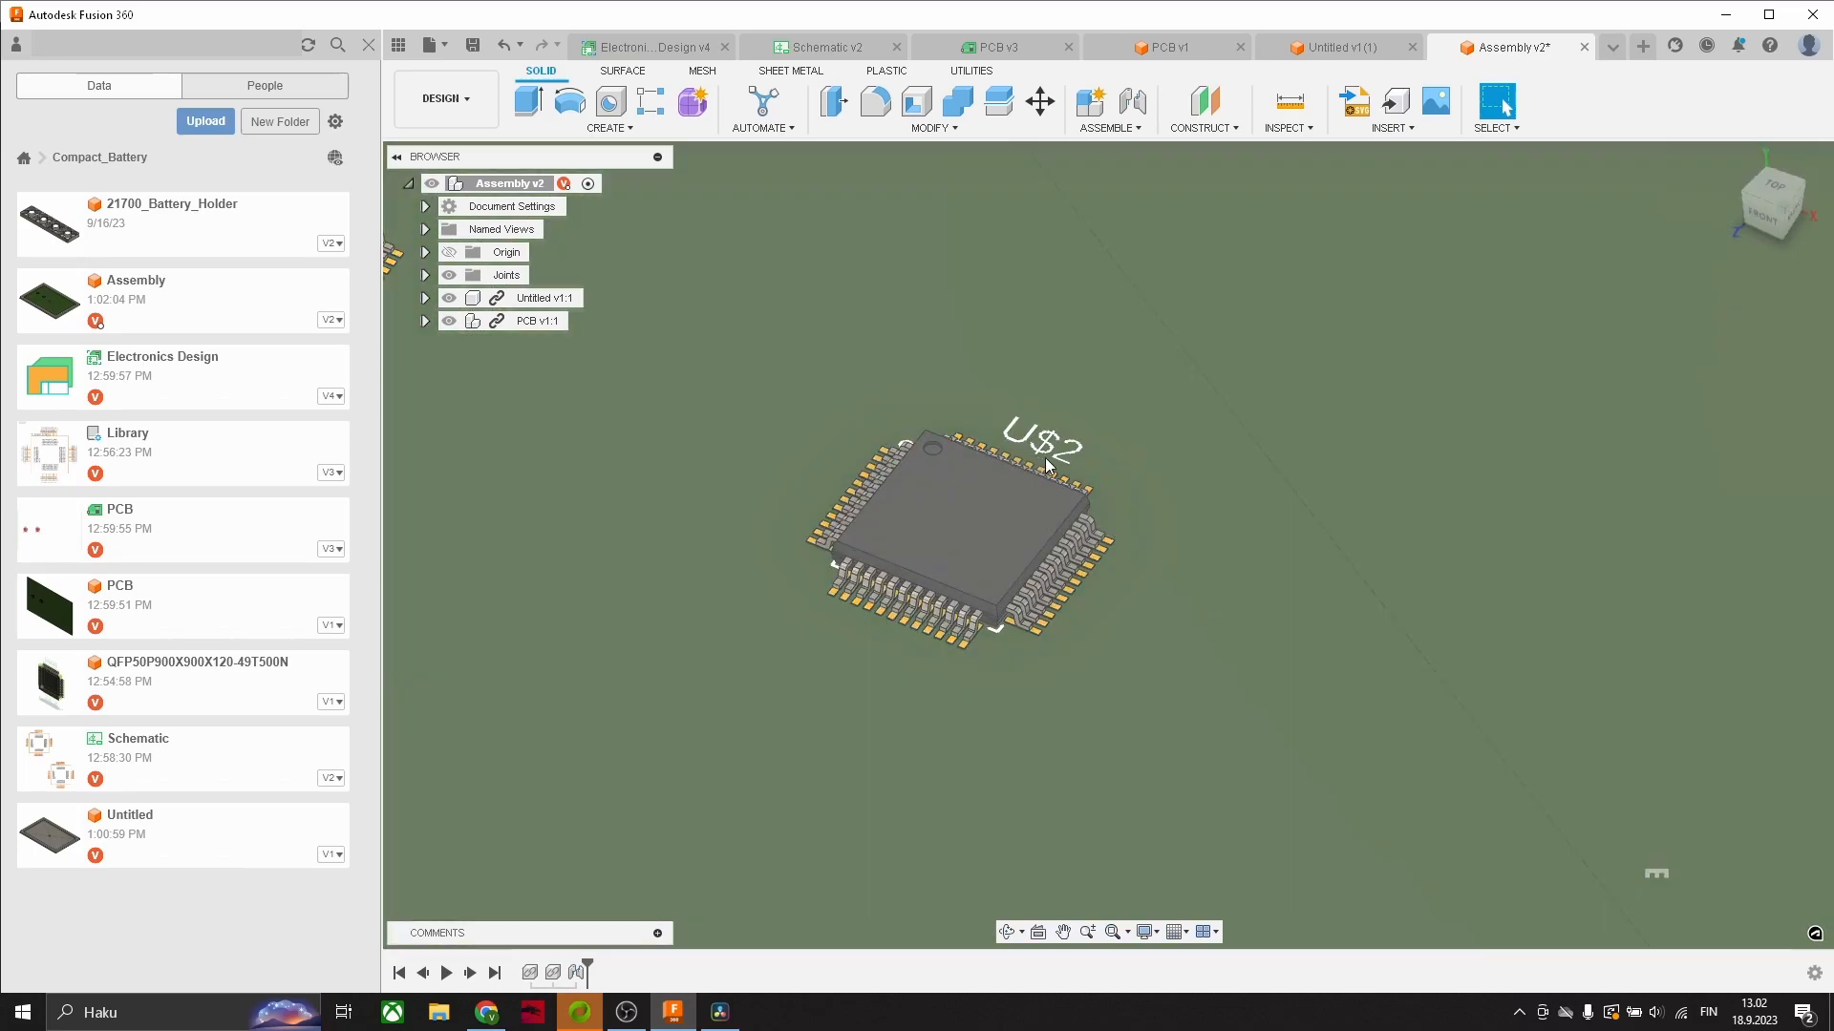
scroll(966, 712, "down", 5)
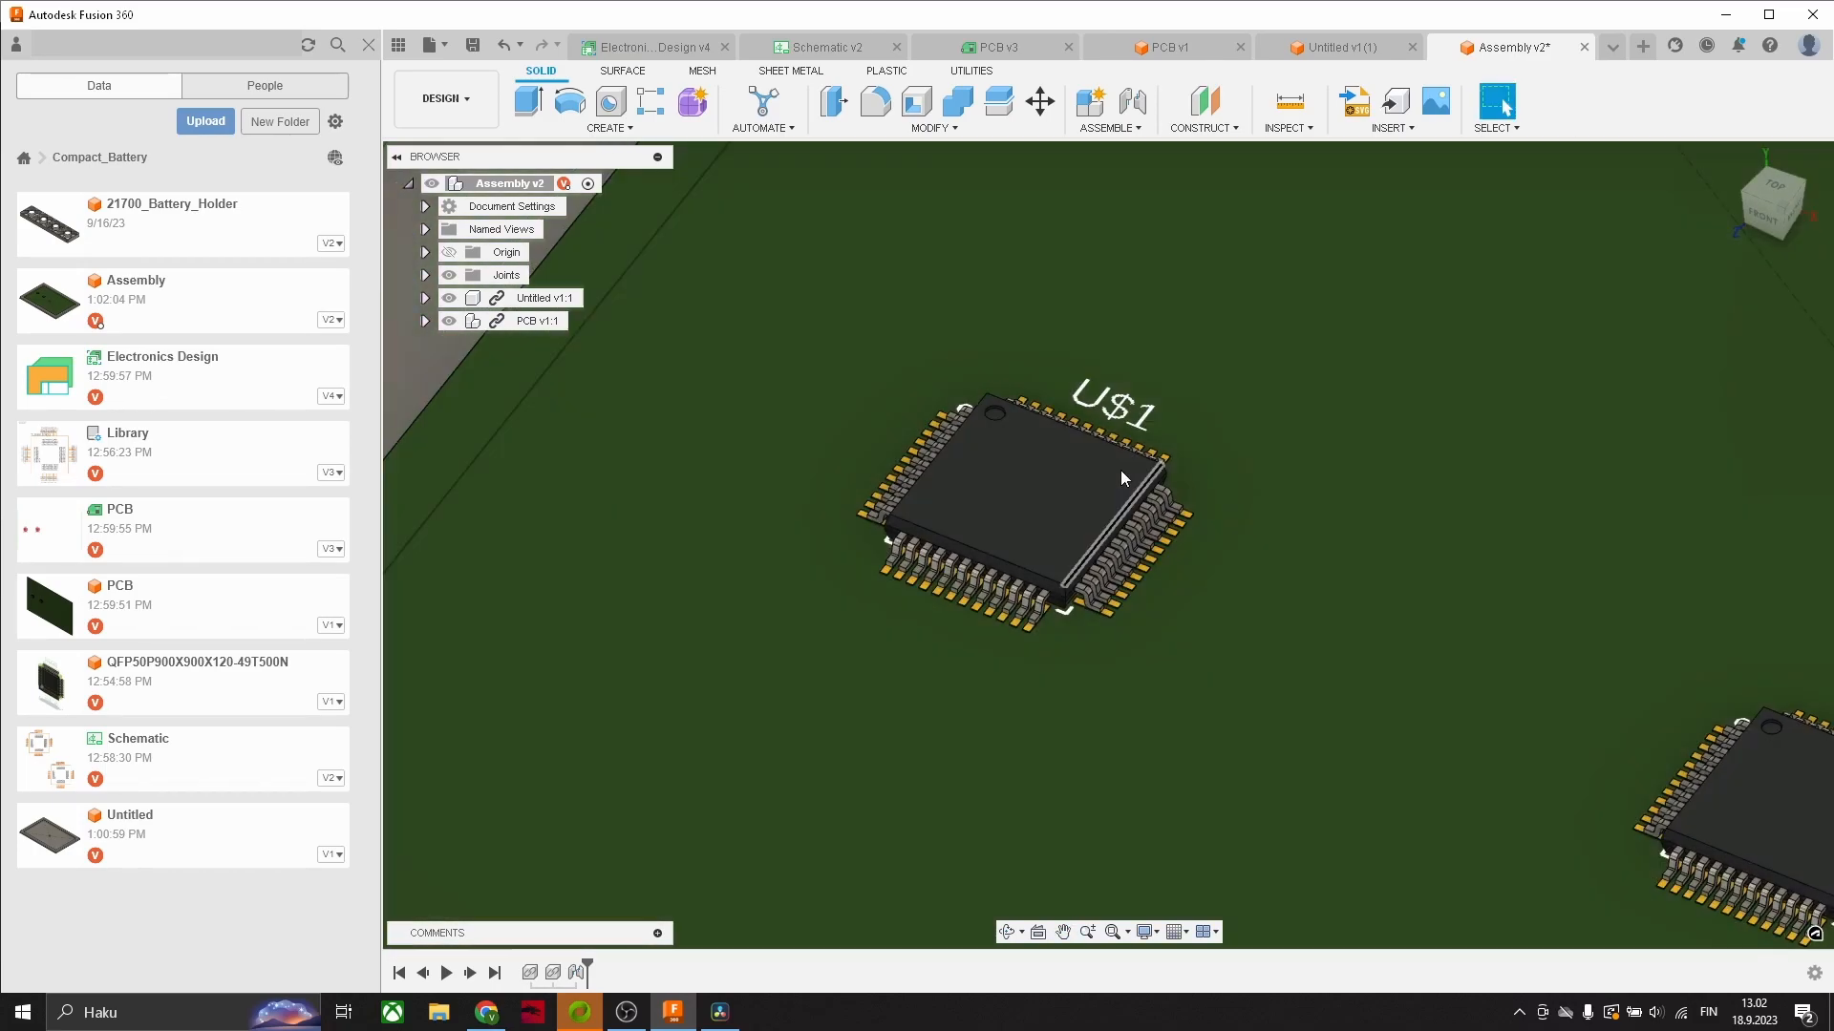
scroll(1123, 465, "up", 2)
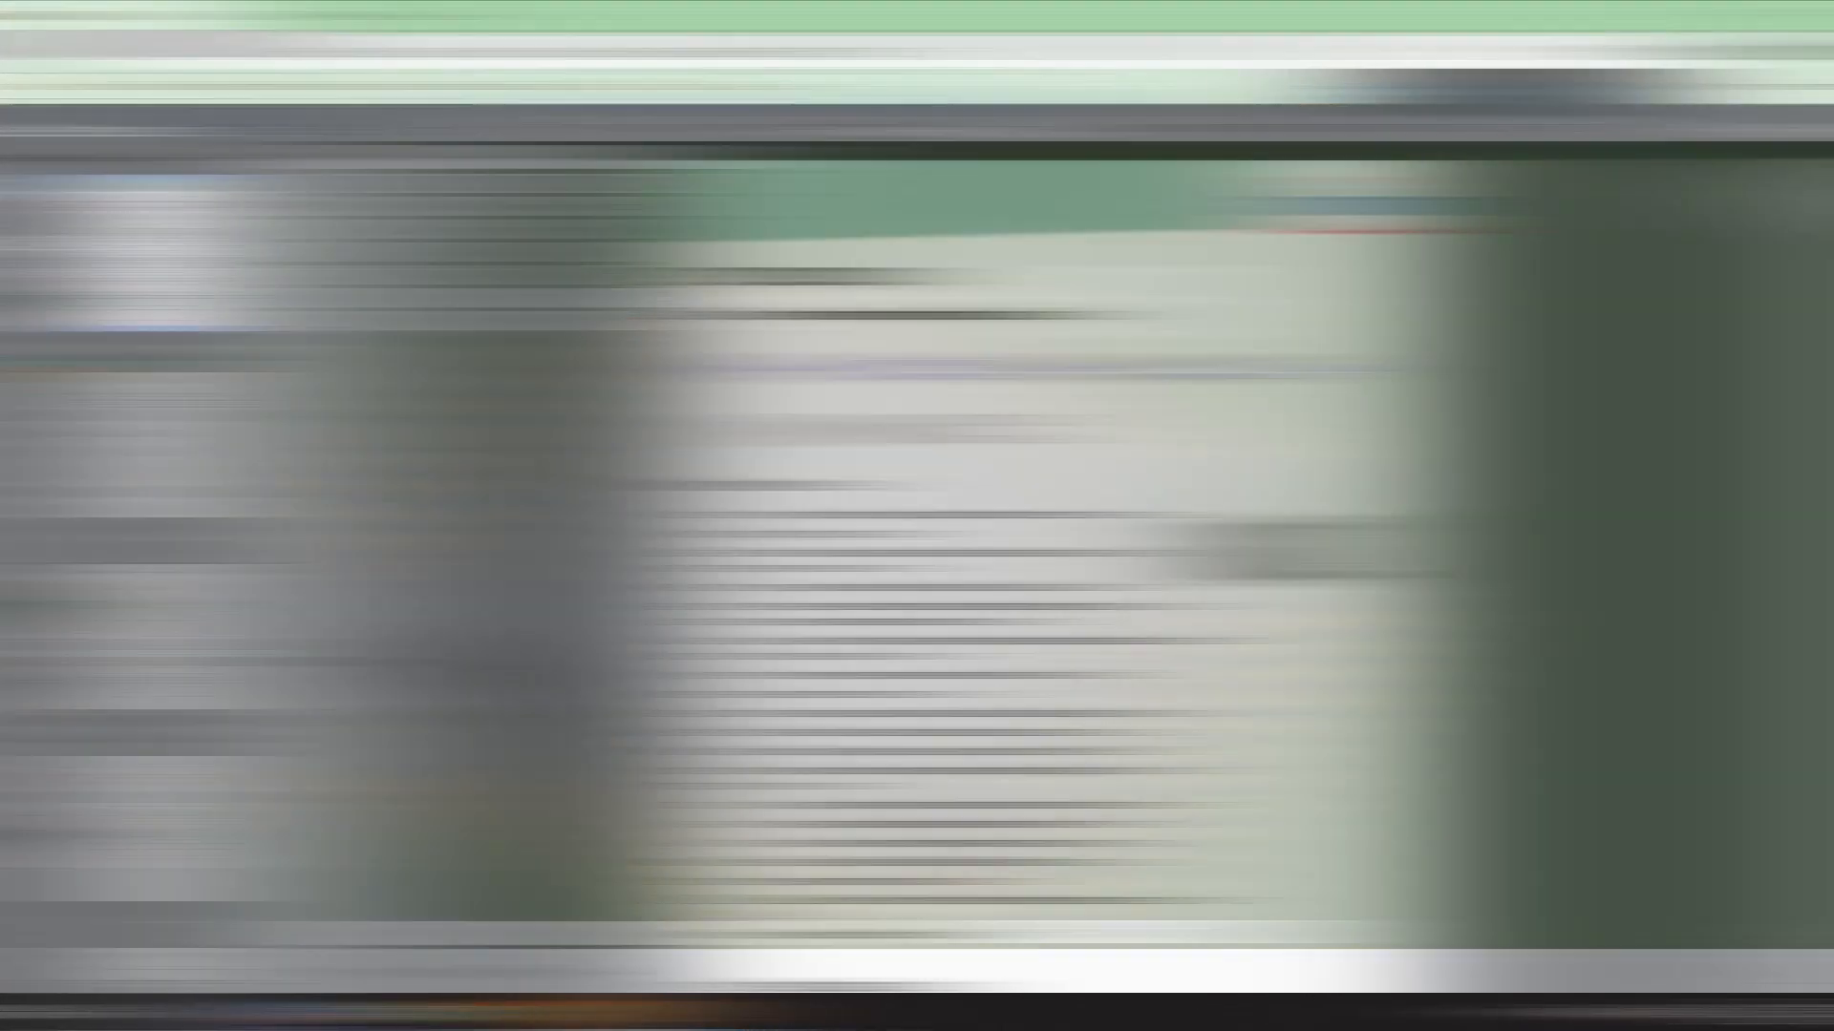
Step: Check the package type in the TLE9012DQU datasheet and review the PG-TQFP-48-9 package page on the Infineon site
scroll(991, 482, "down", 8)
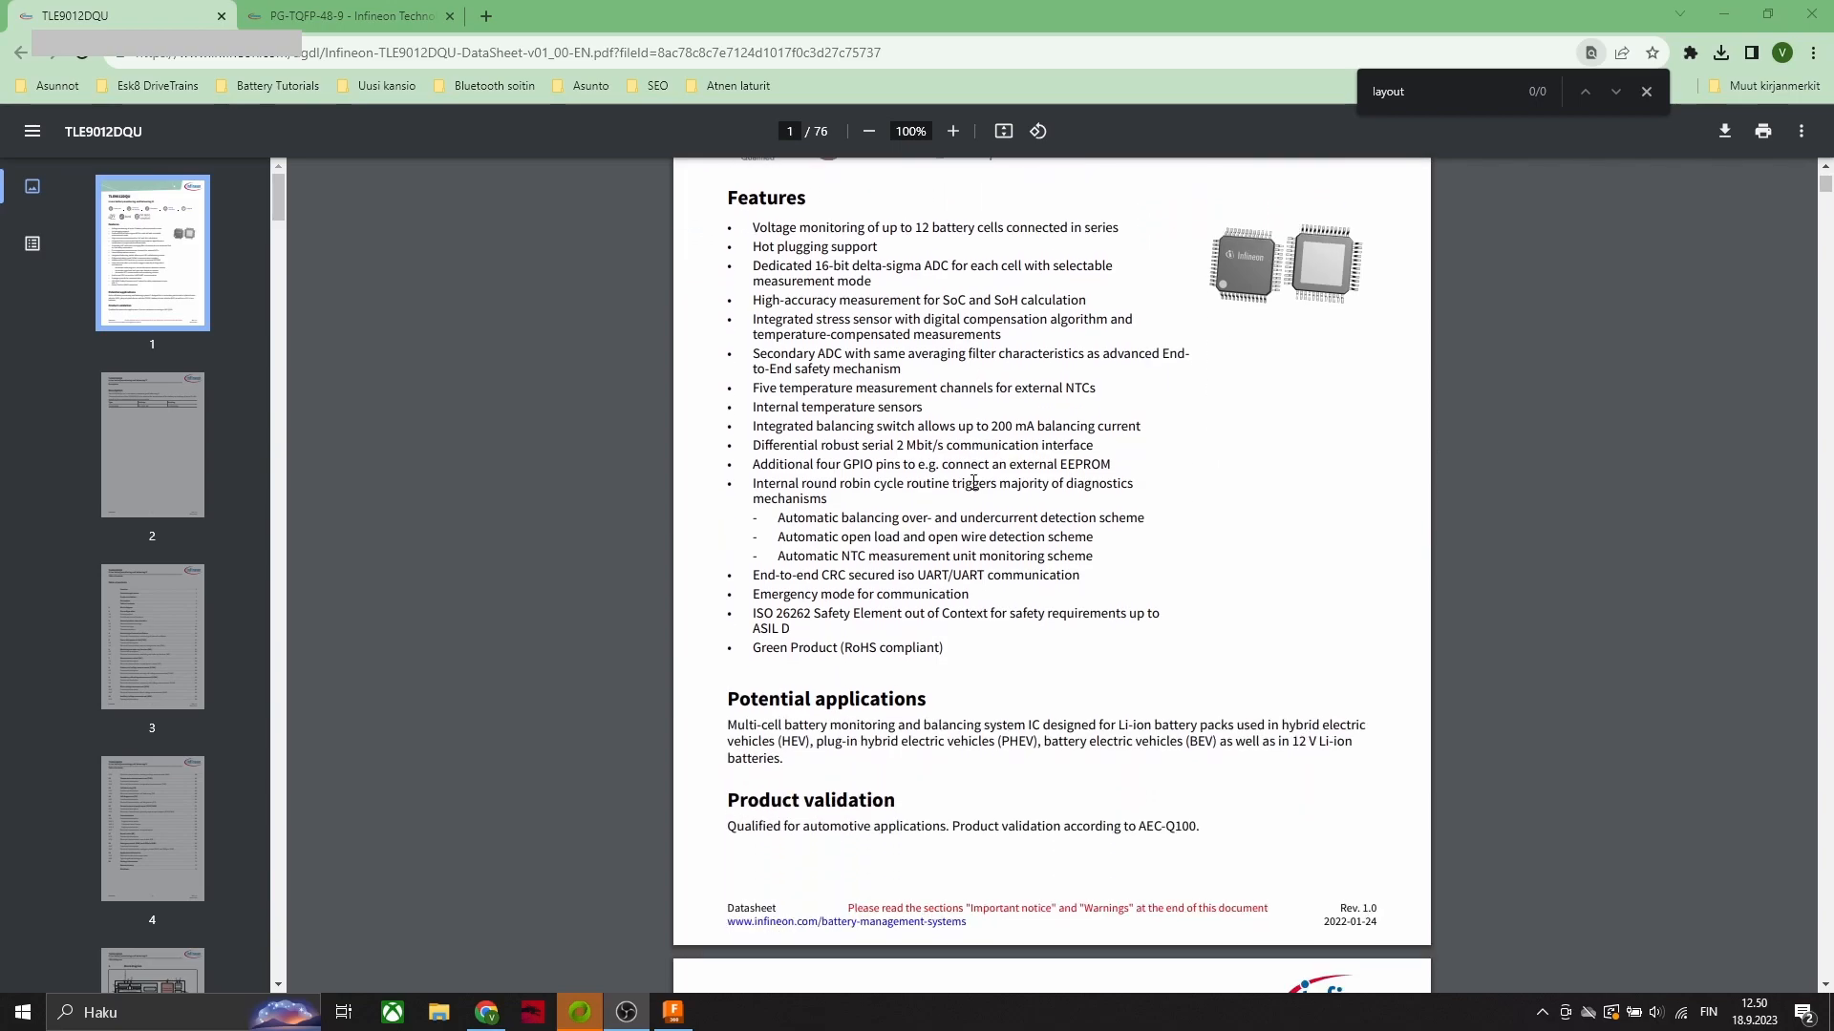
scroll(971, 487, "down", 1)
left_click_drag(1031, 731, 942, 736)
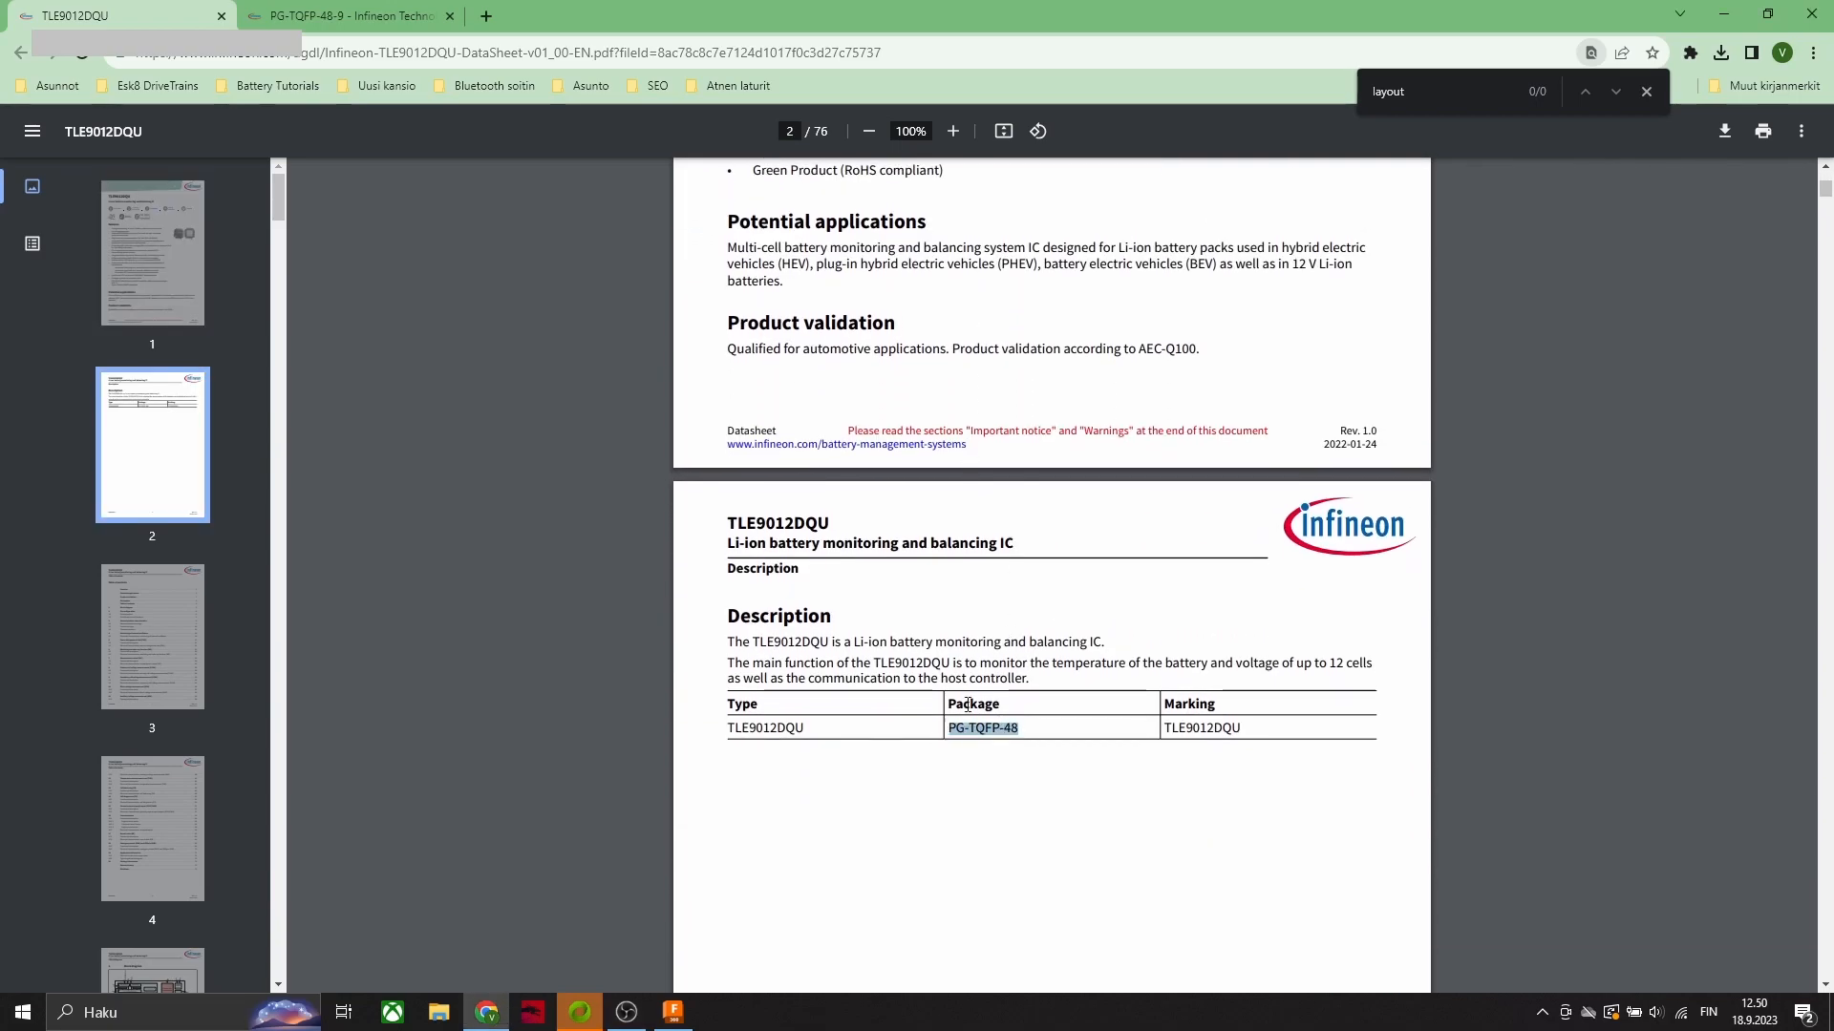
left_click(341, 12)
scroll(717, 496, "up", 3)
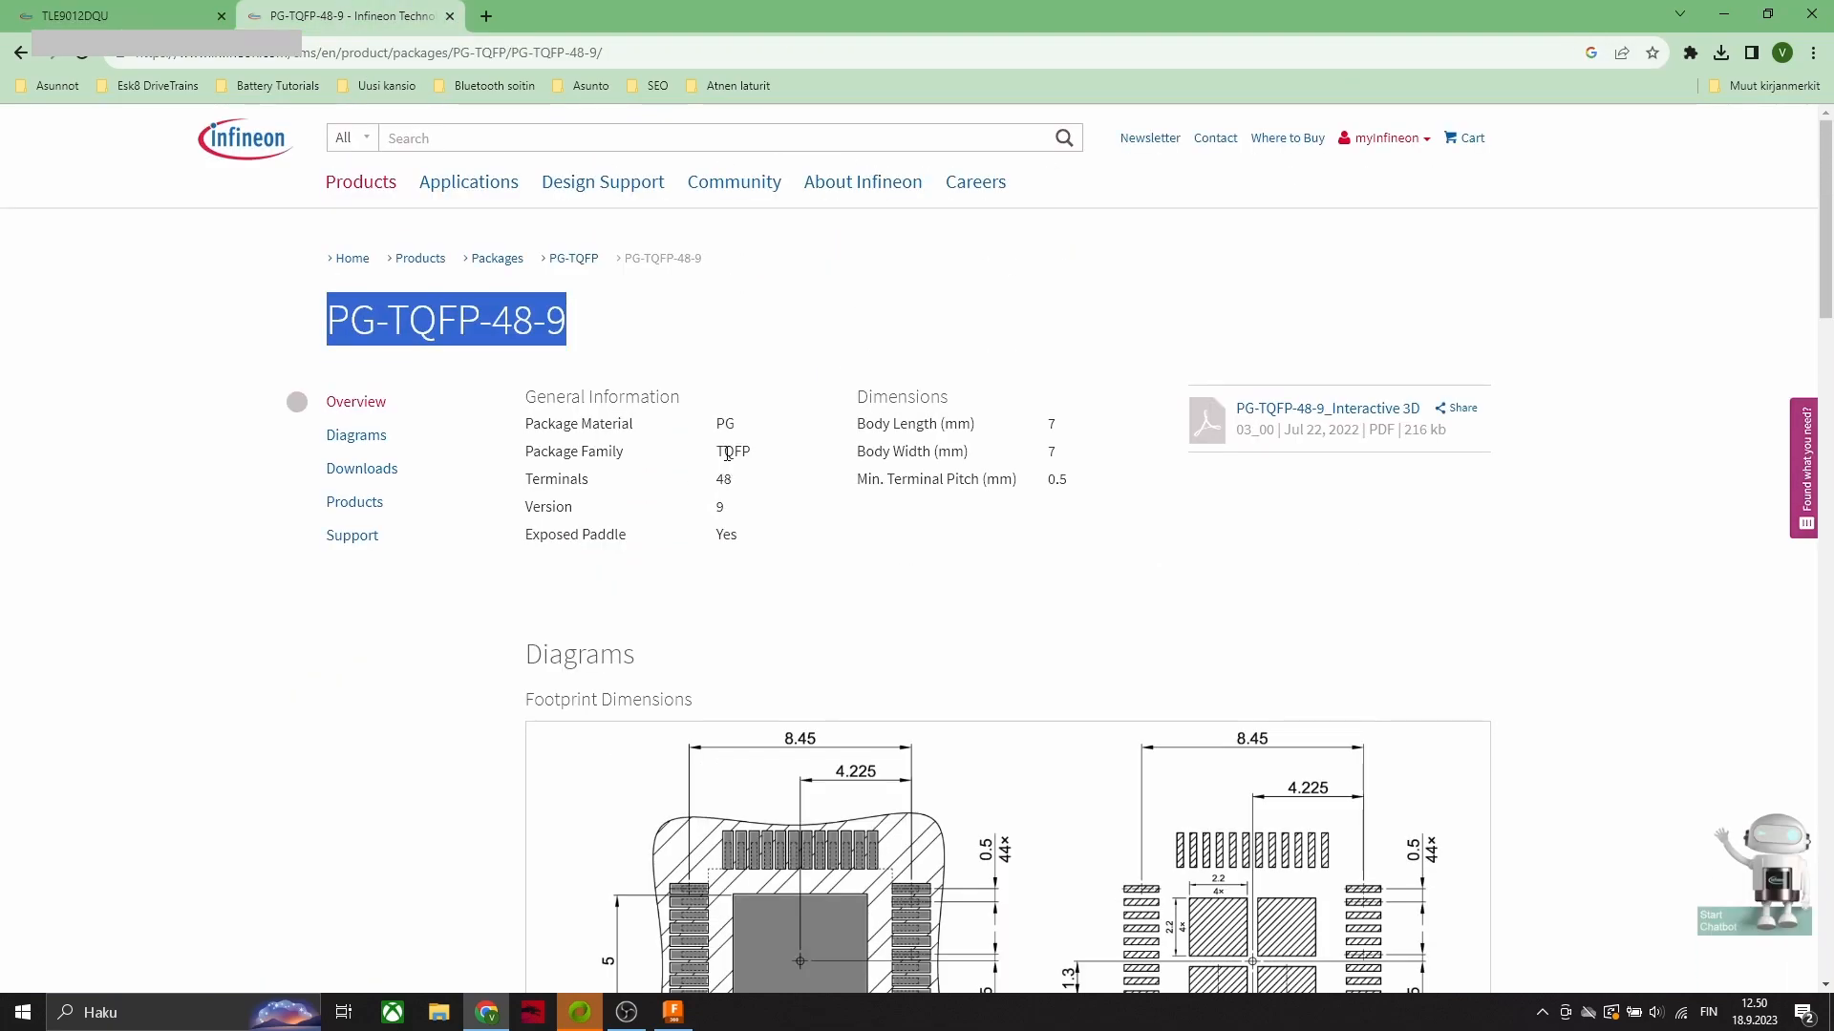
left_click(505, 315)
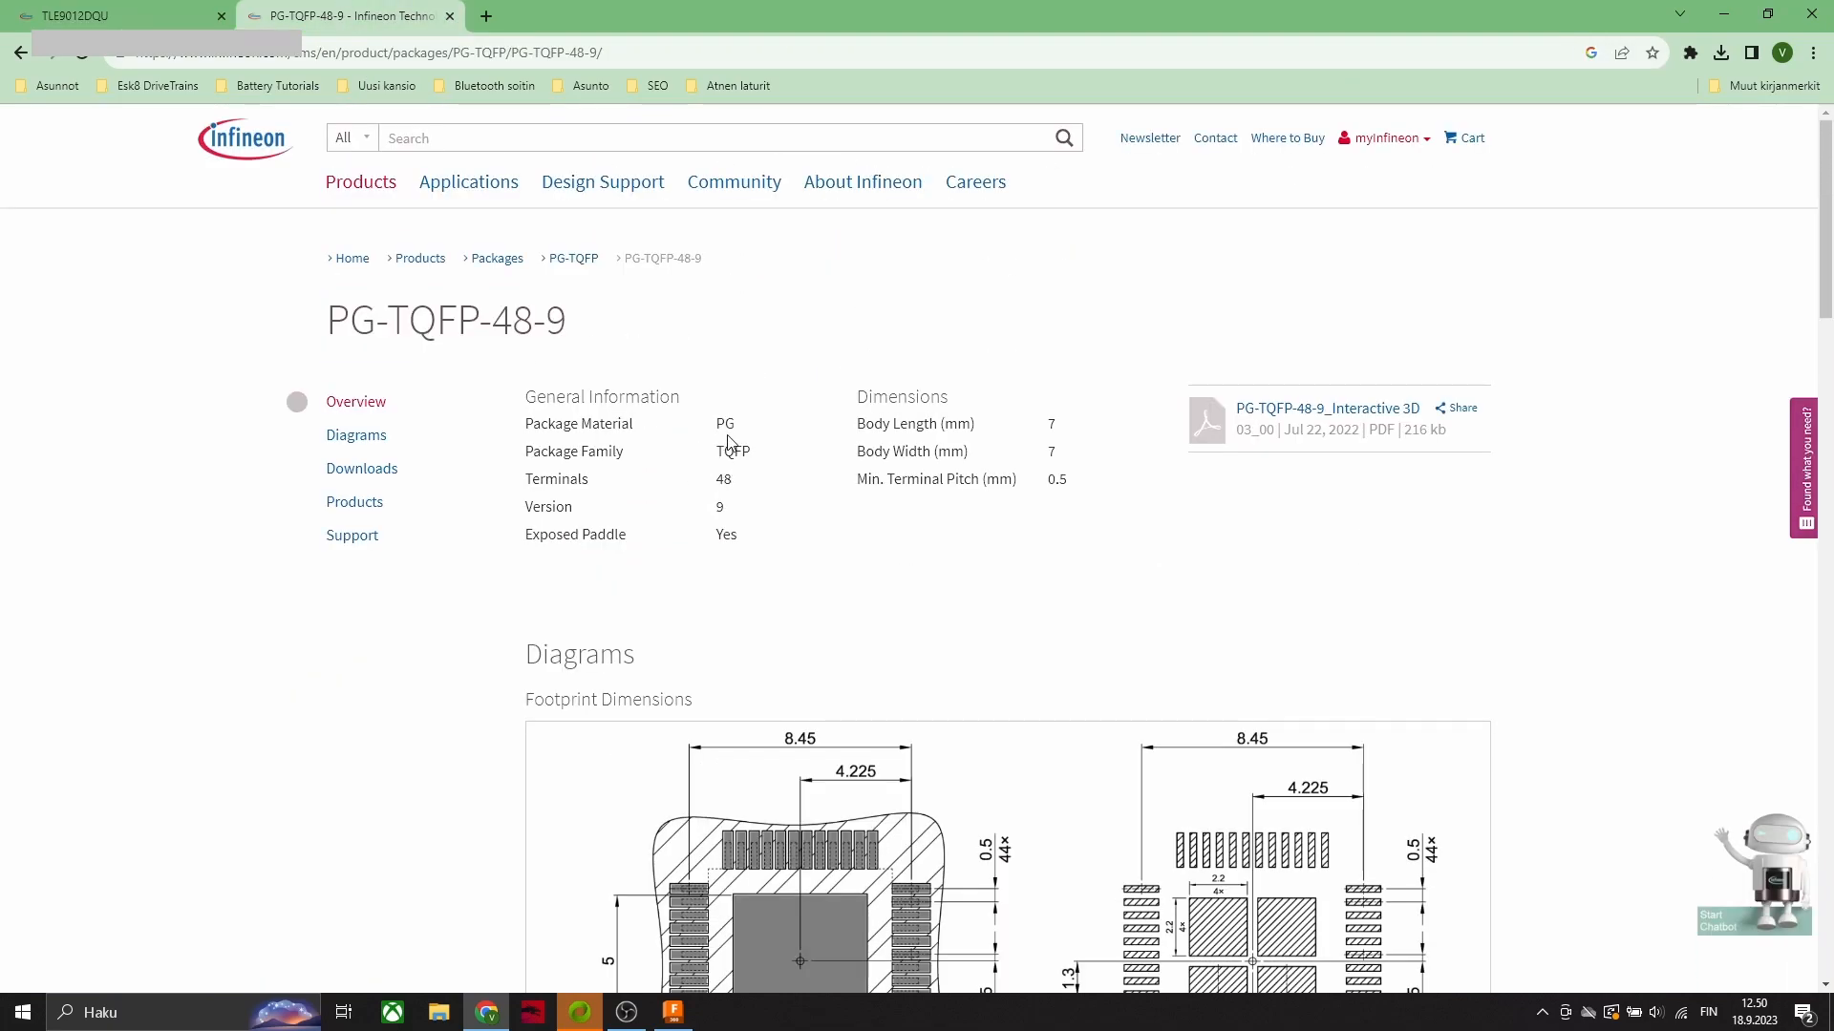
Step: Switch to Fusion 360 and create a new electronics library
left_click(674, 1013)
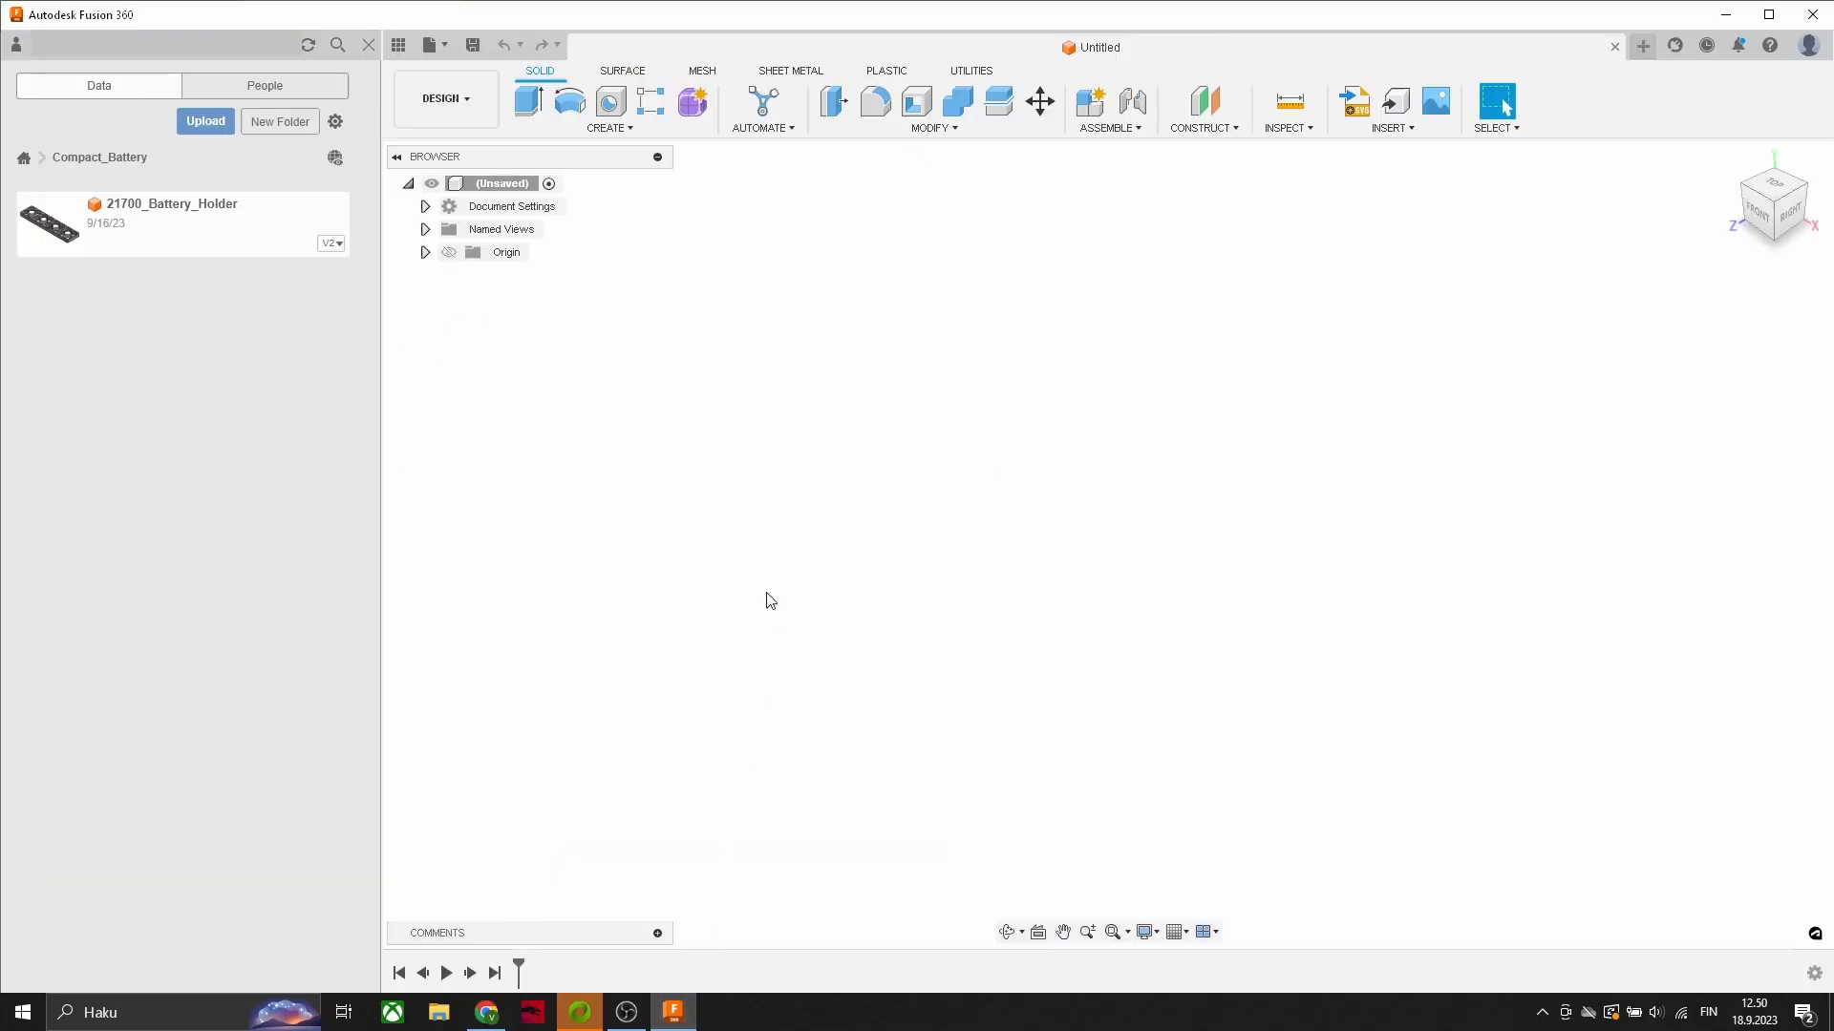
left_click(439, 47)
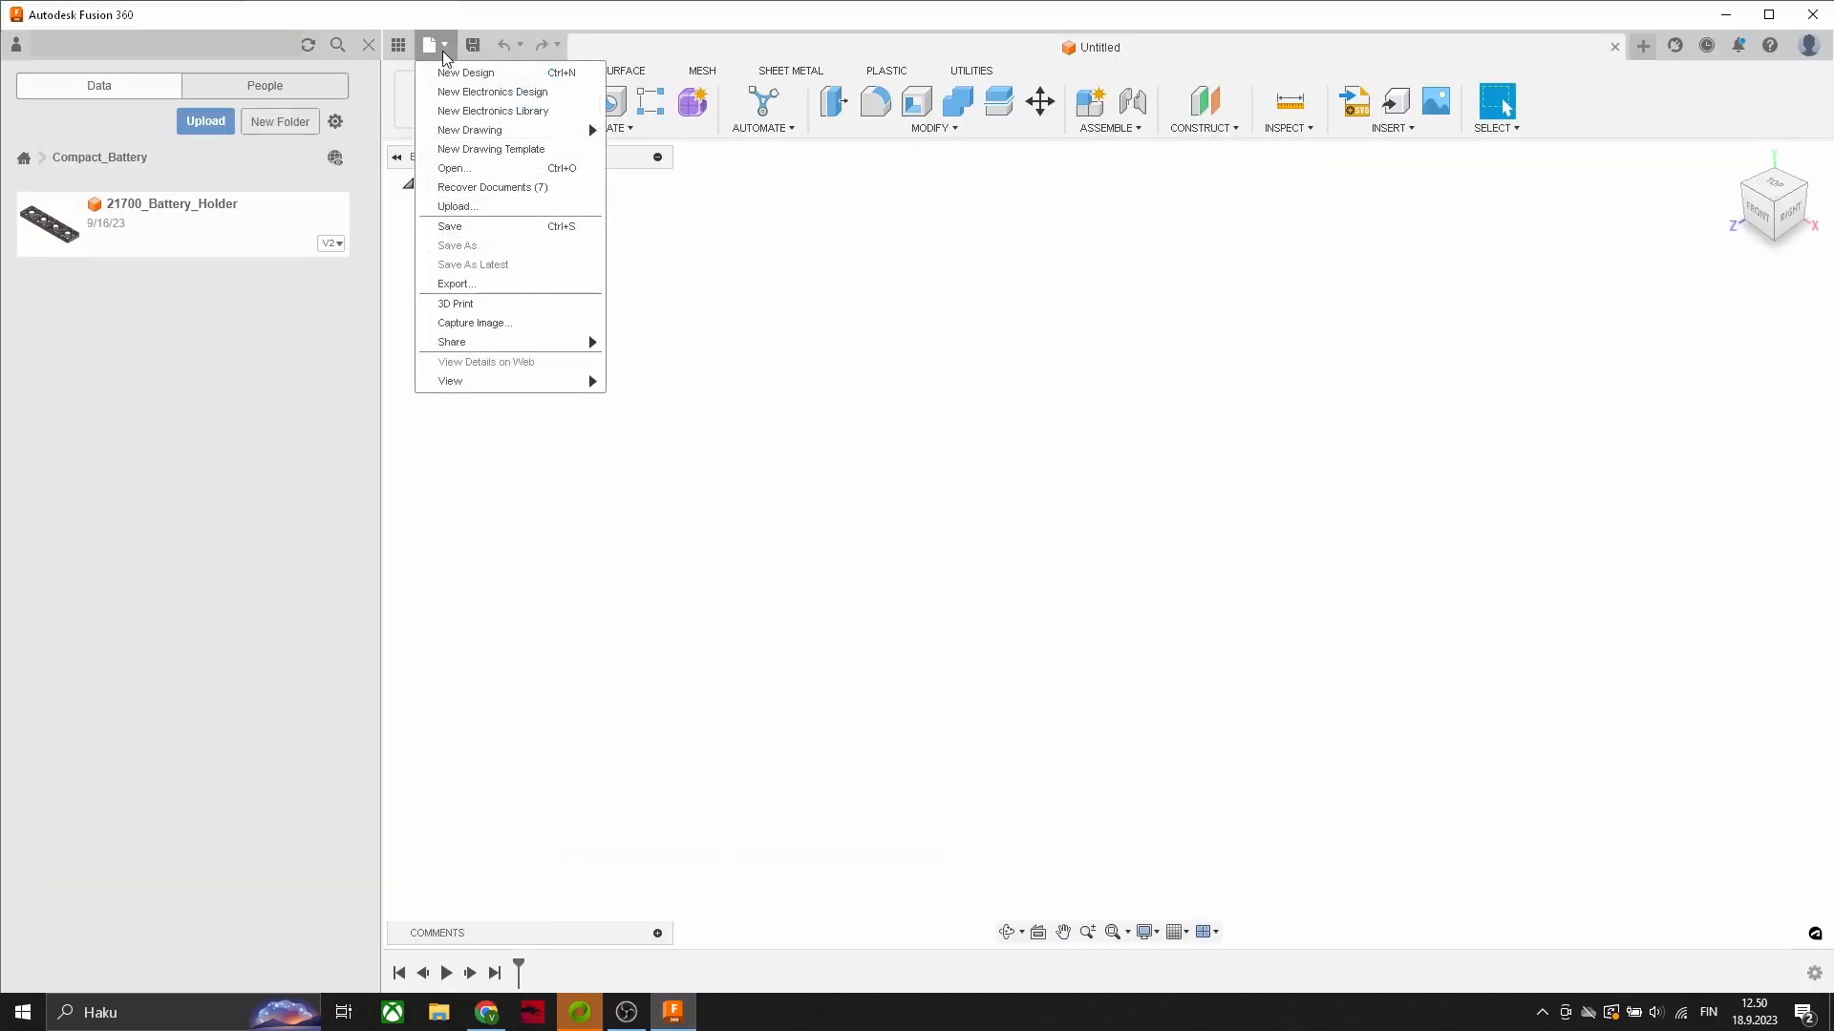
left_click(480, 112)
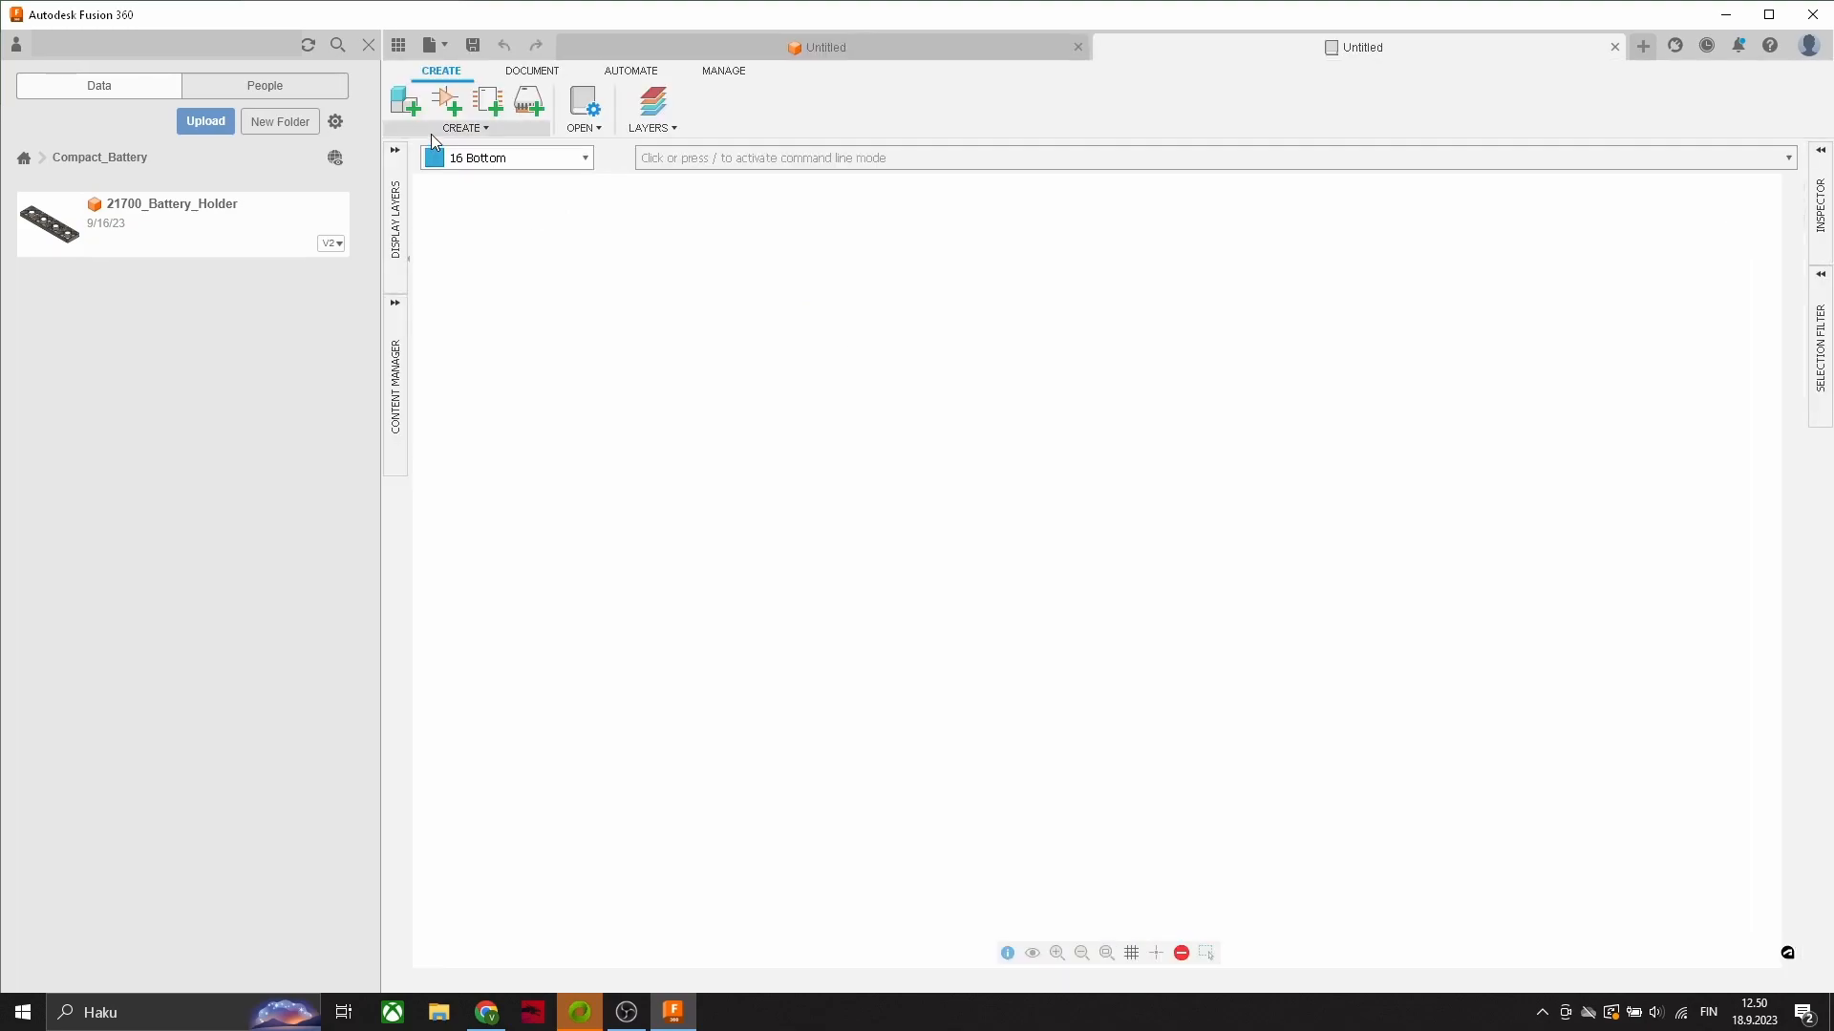
Step: Add a new component named TLE9012DQU and save the library as Library in the Compact_Battery project
left_click(431, 134)
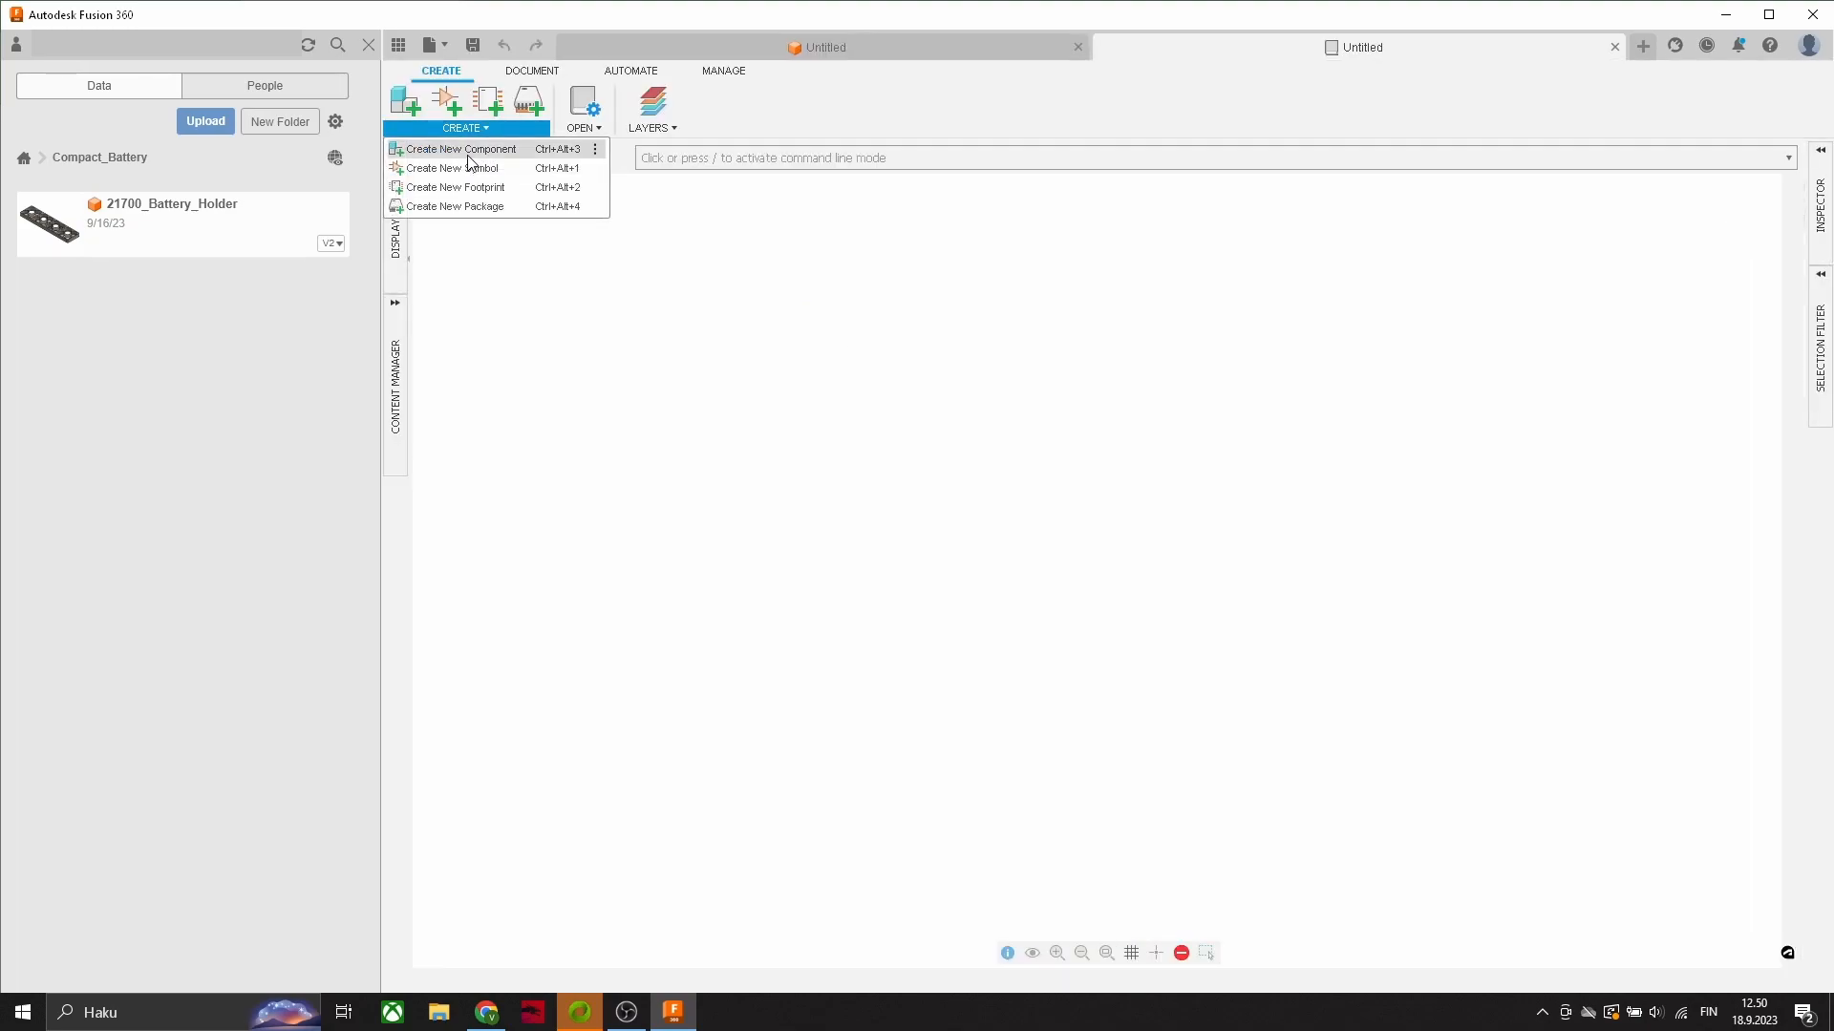
left_click(467, 151)
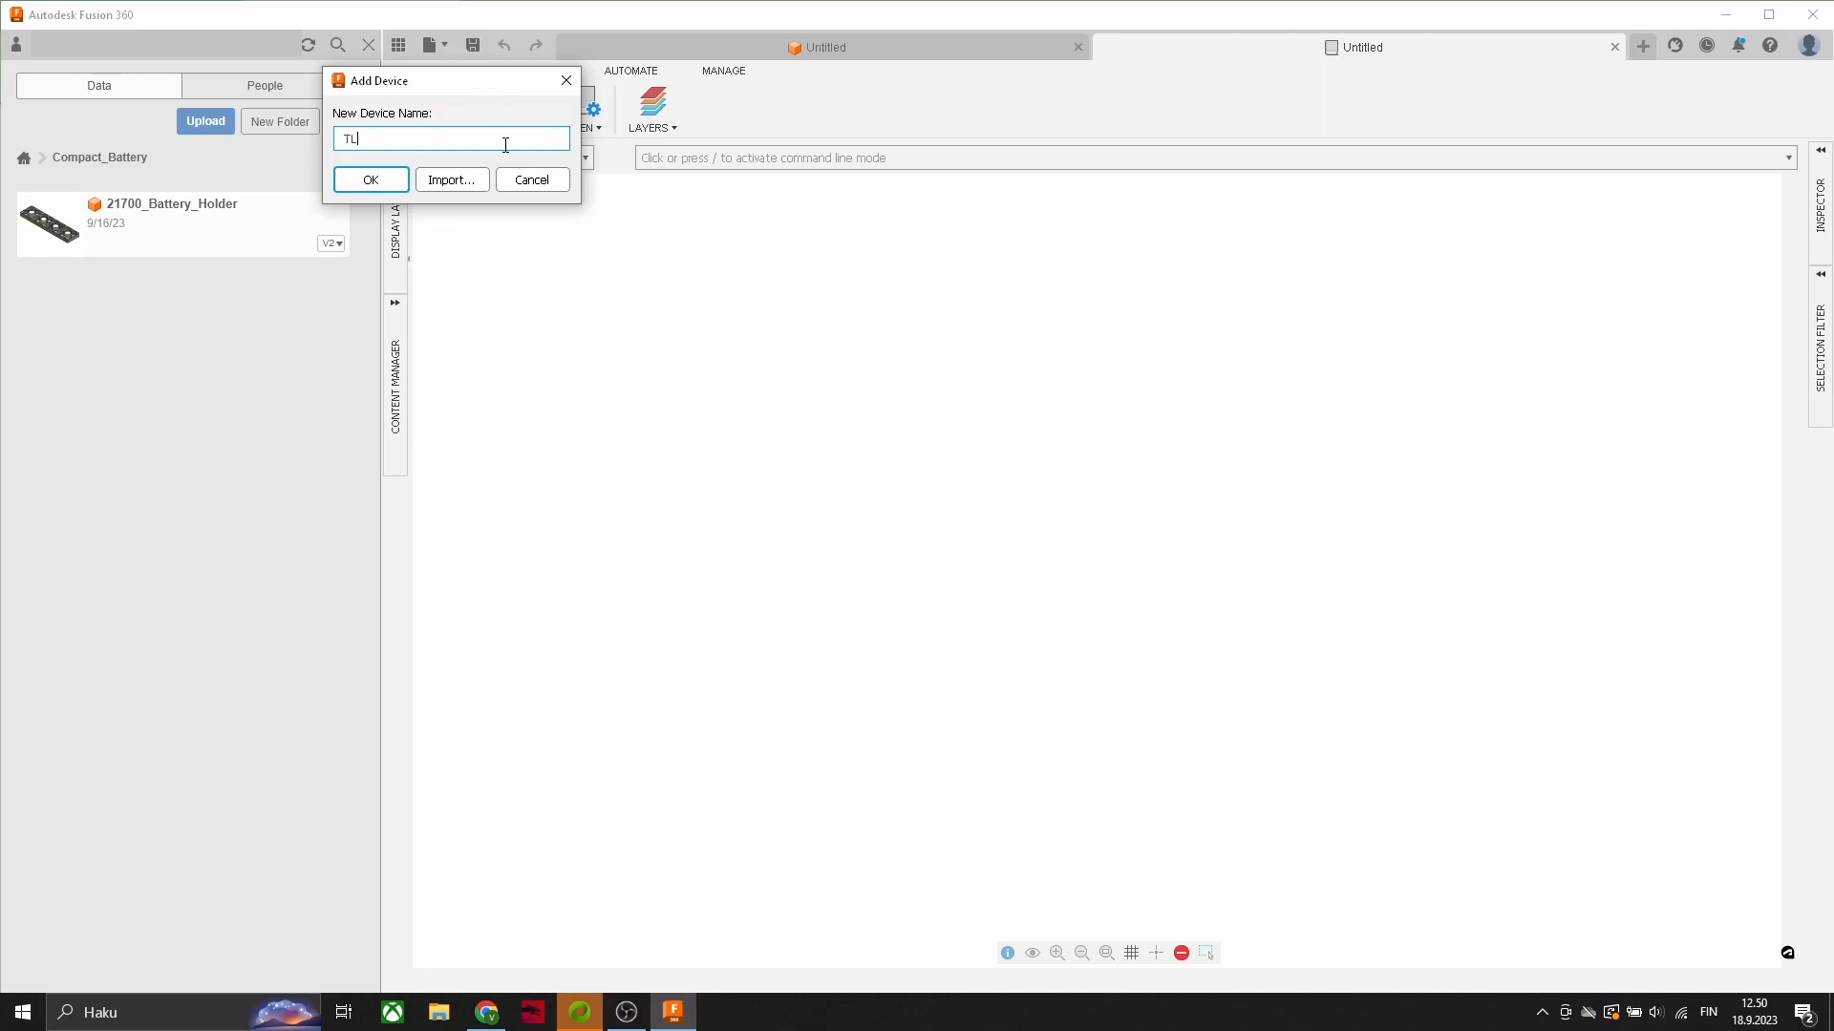
type("TLE9012DQU")
left_click(392, 181)
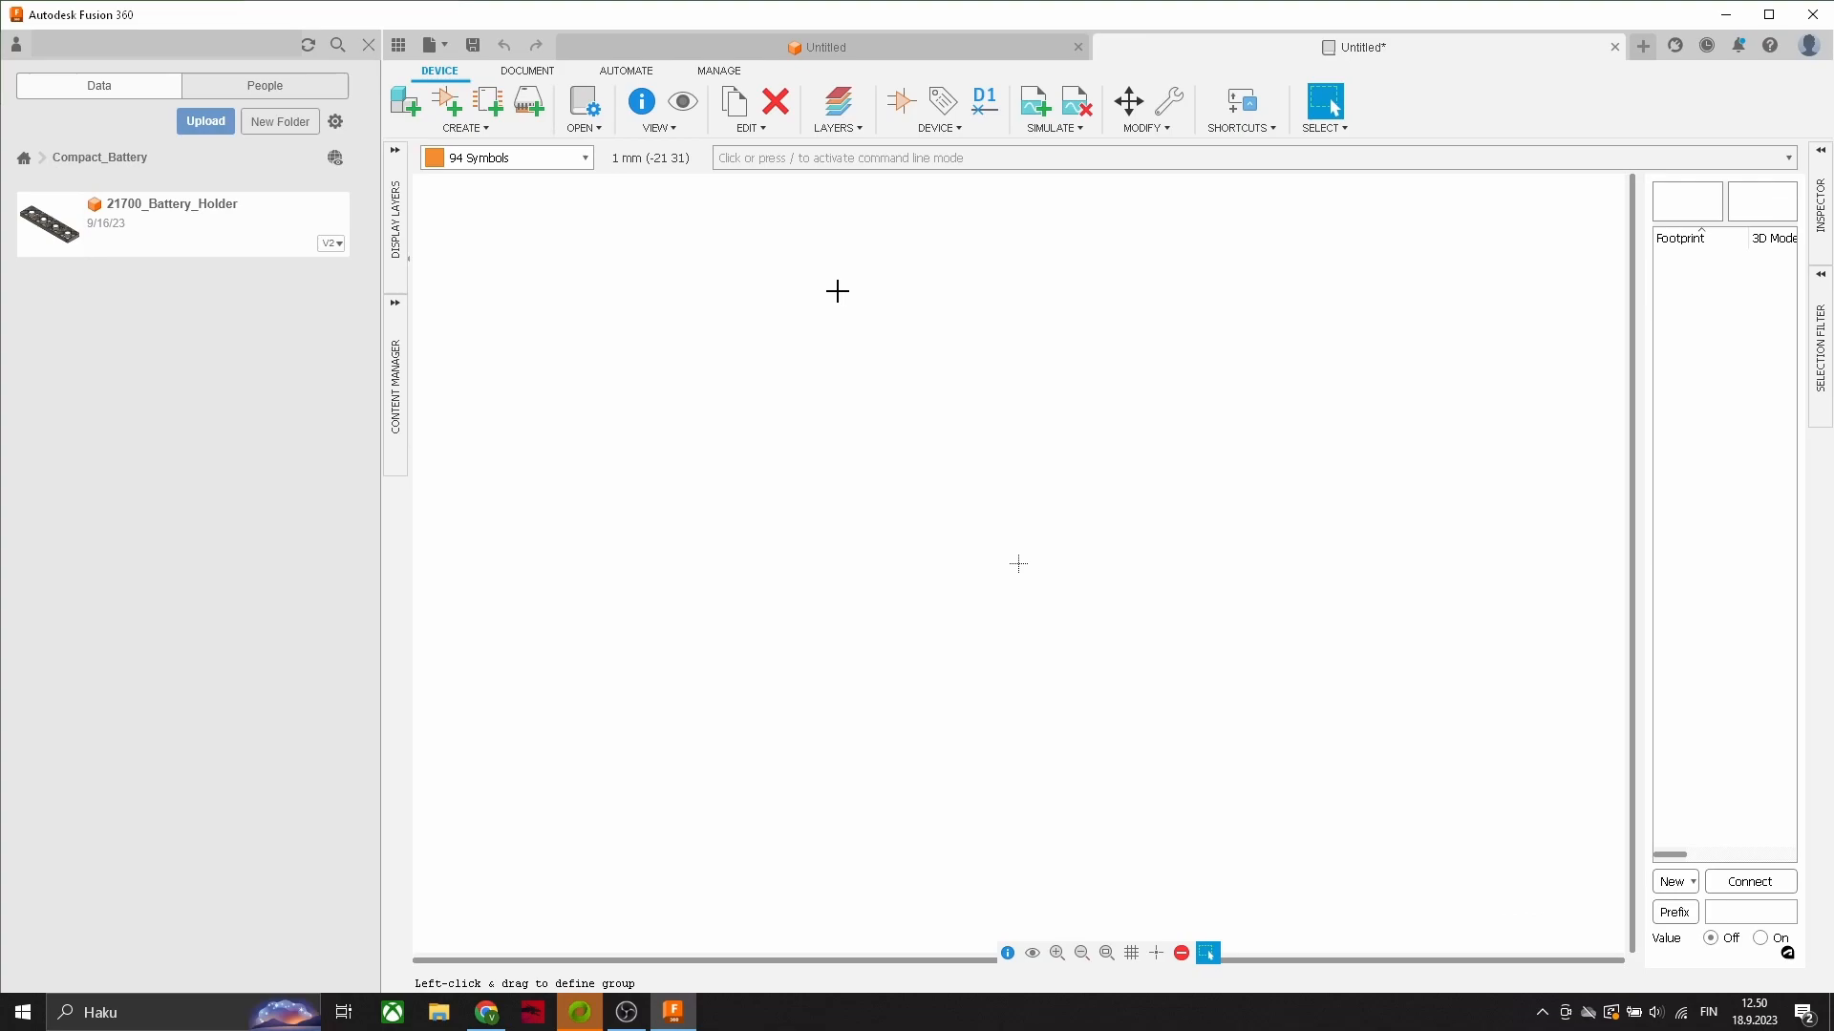
left_click(470, 46)
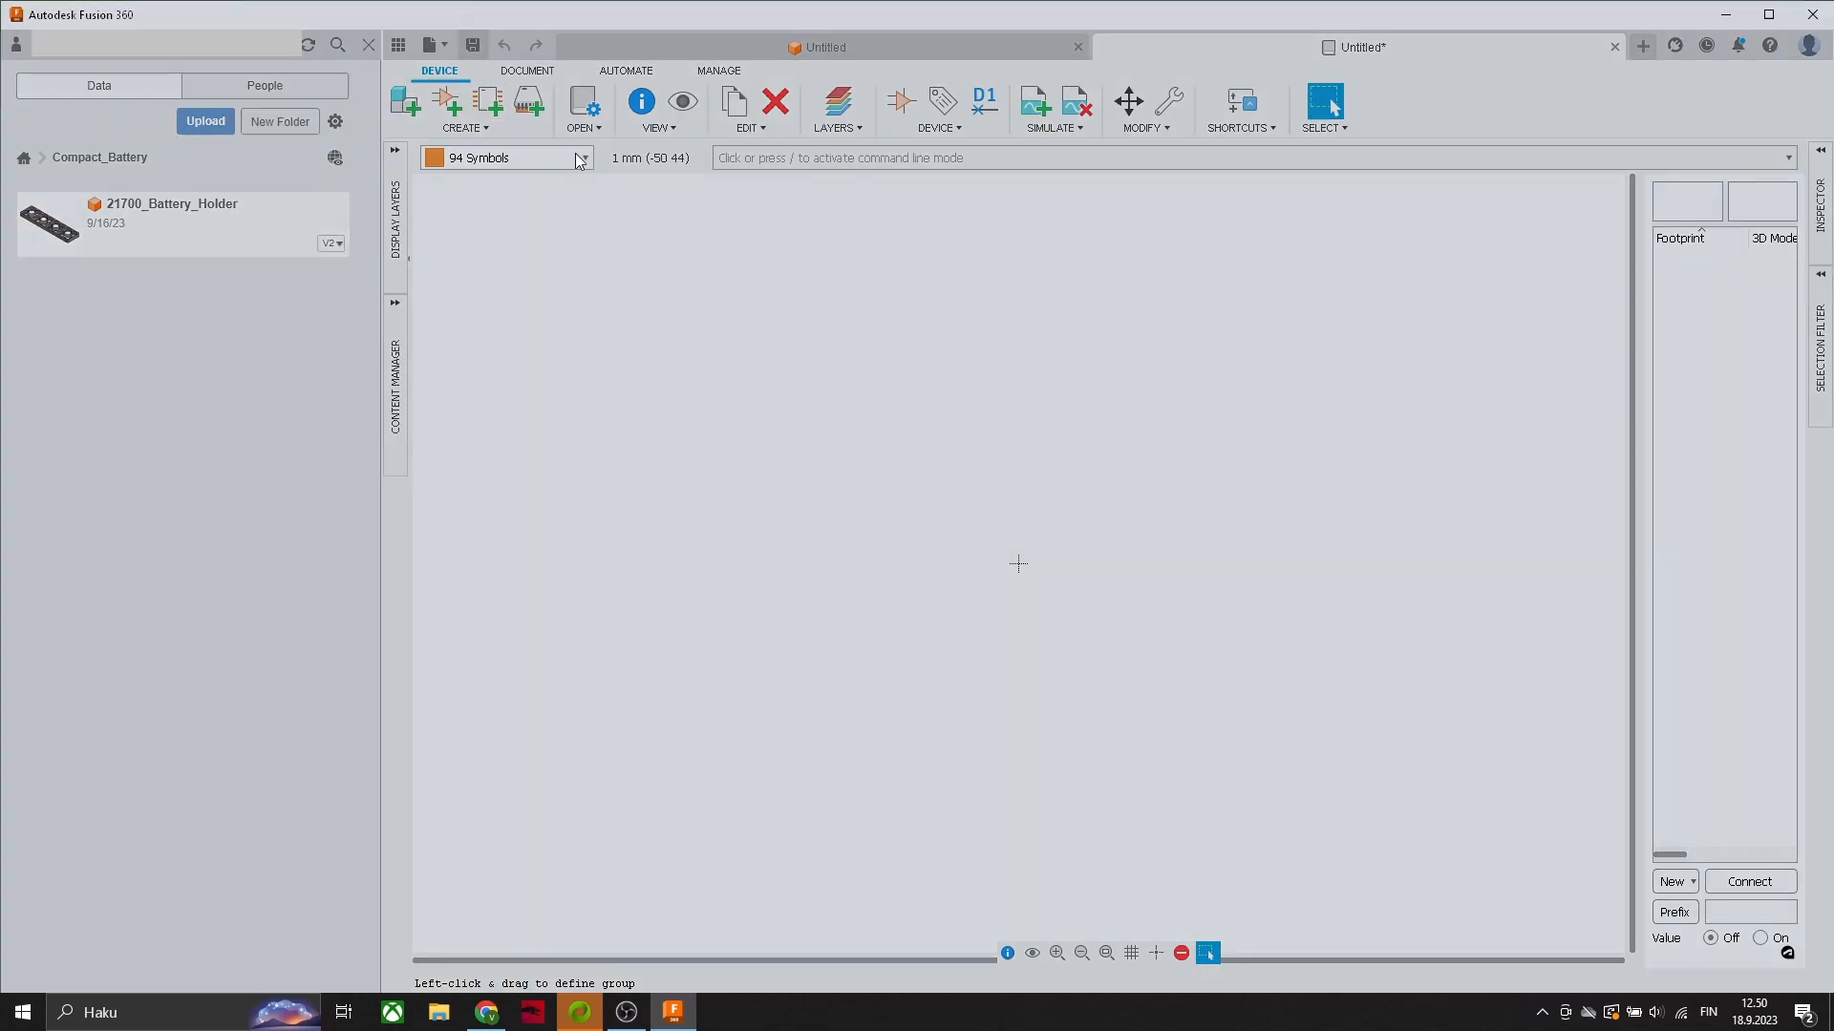
left_click(1196, 531)
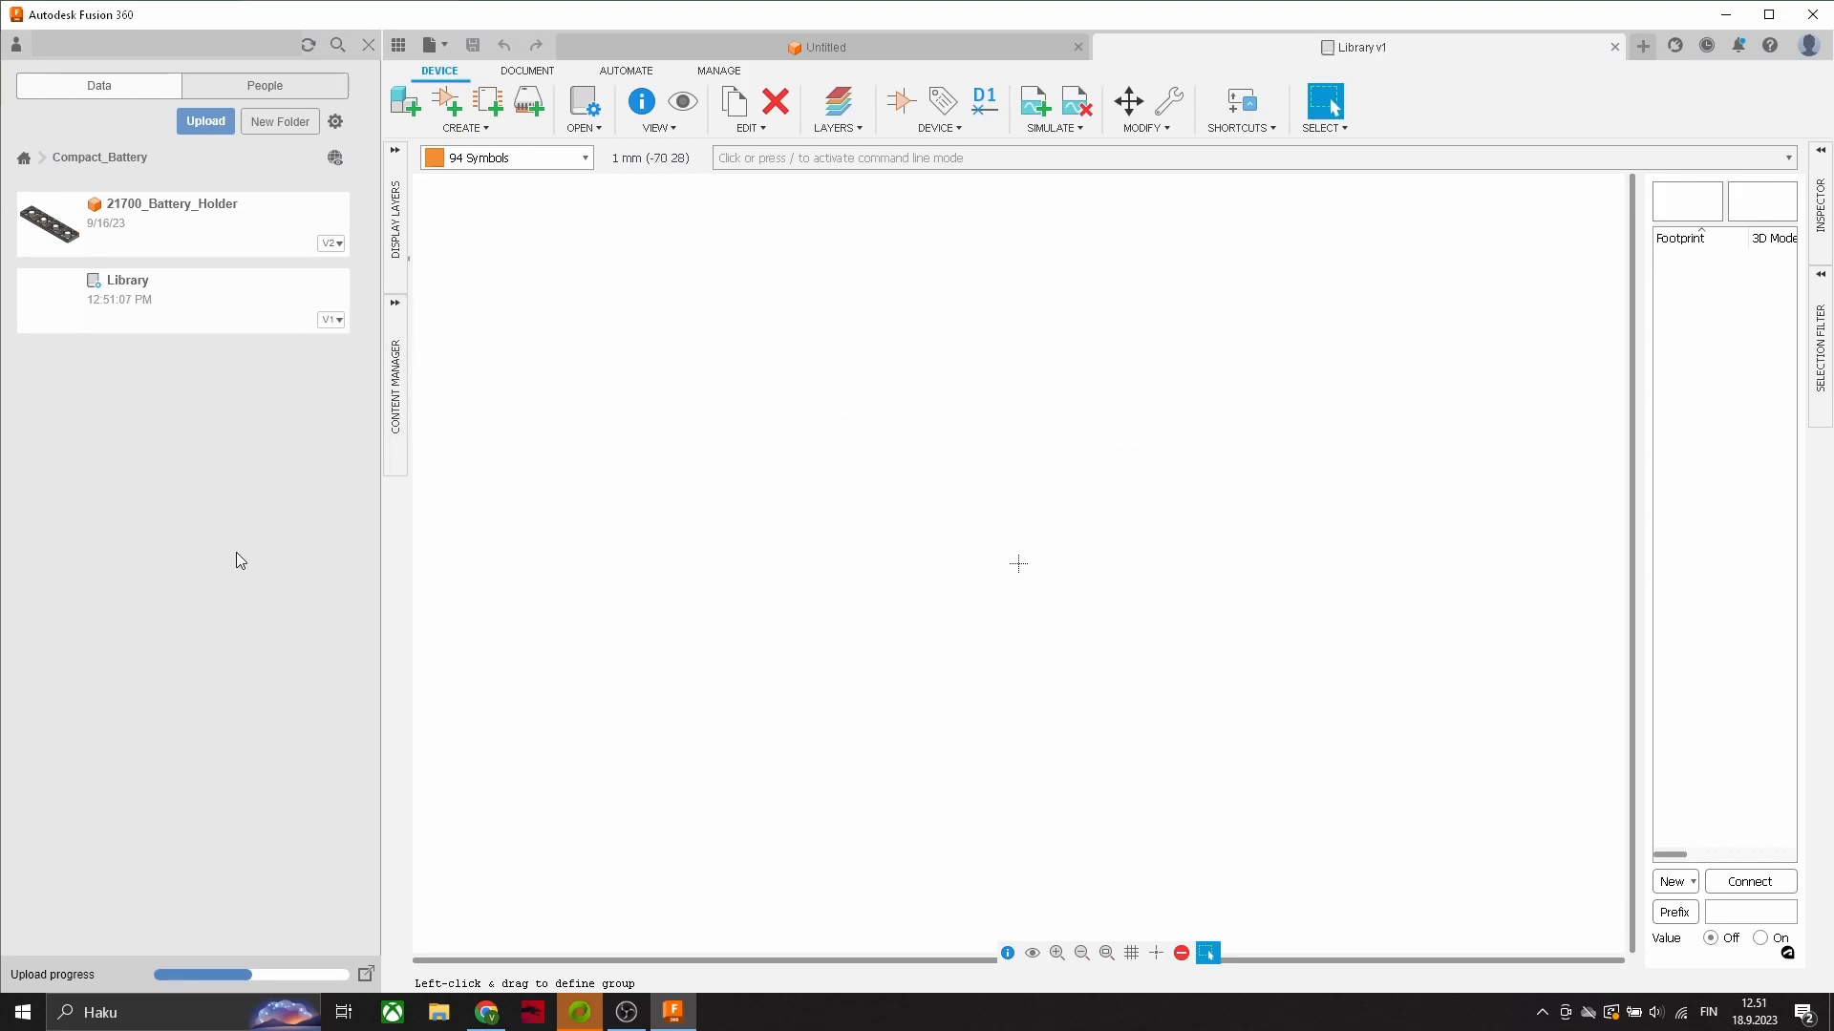
Step: Create a new symbol named TLE9012DQU_SYM in the library
left_click(475, 130)
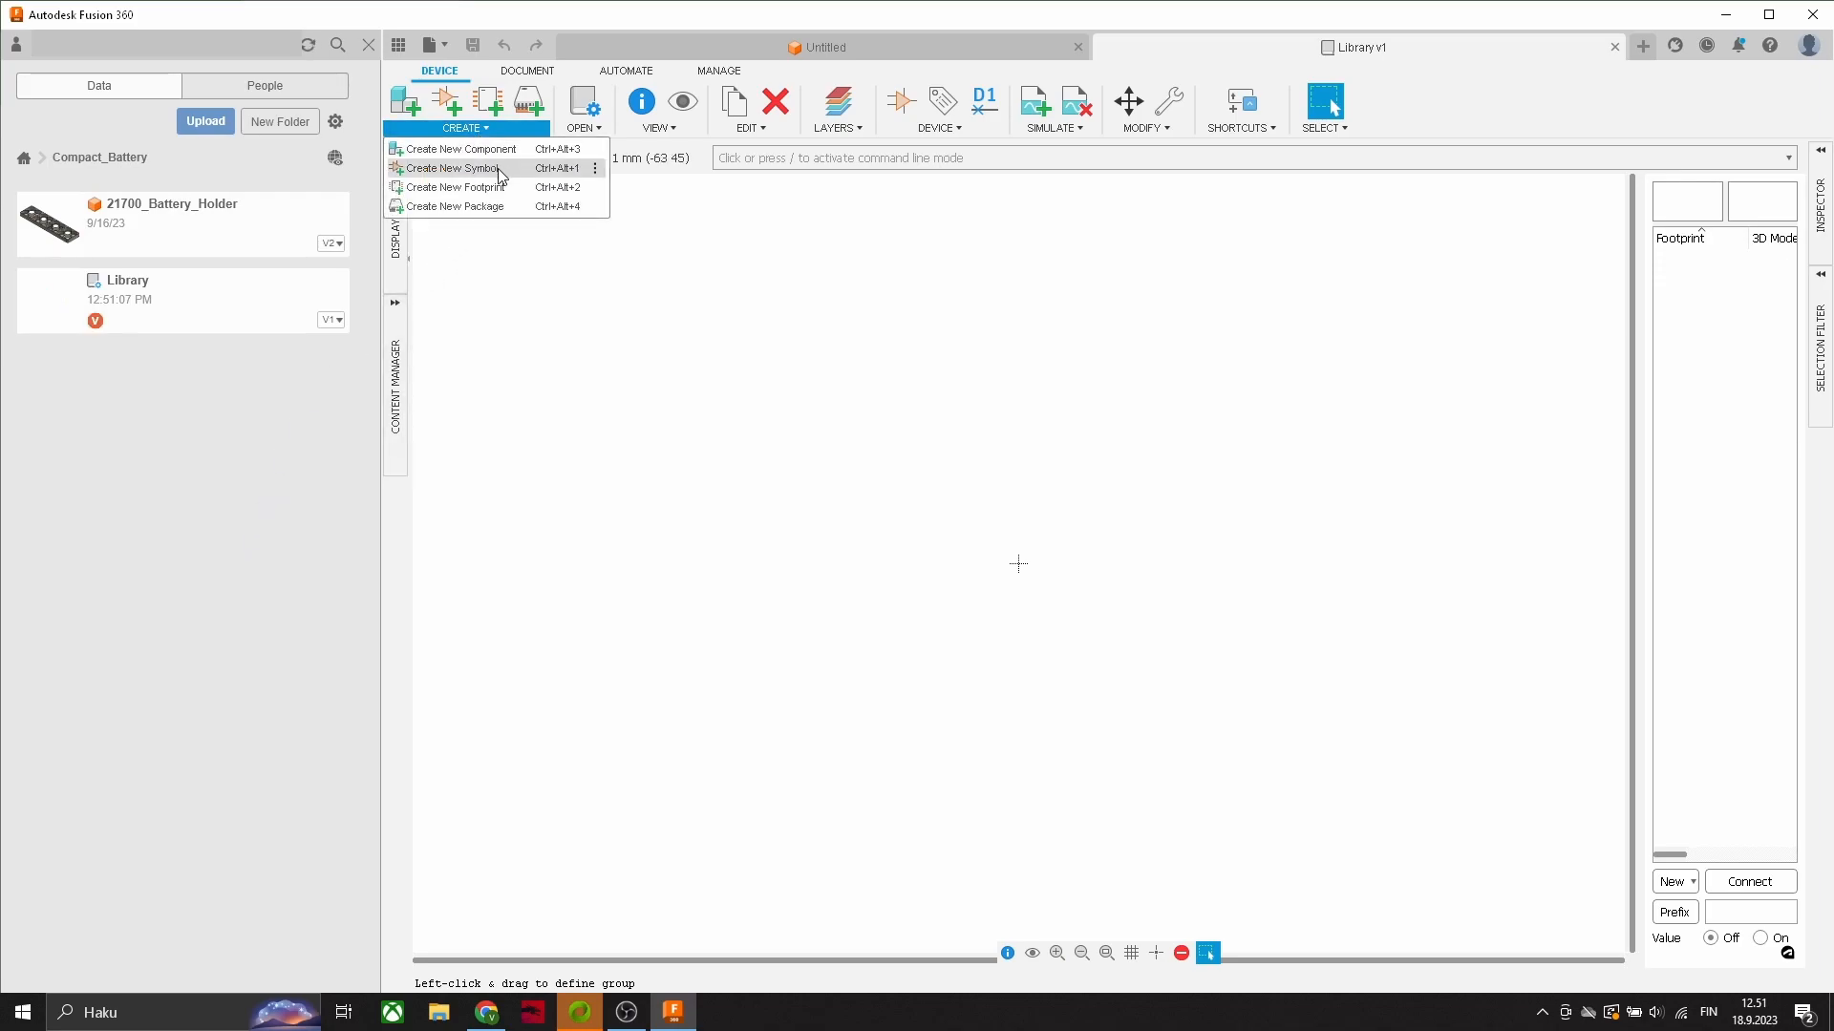
left_click(501, 172)
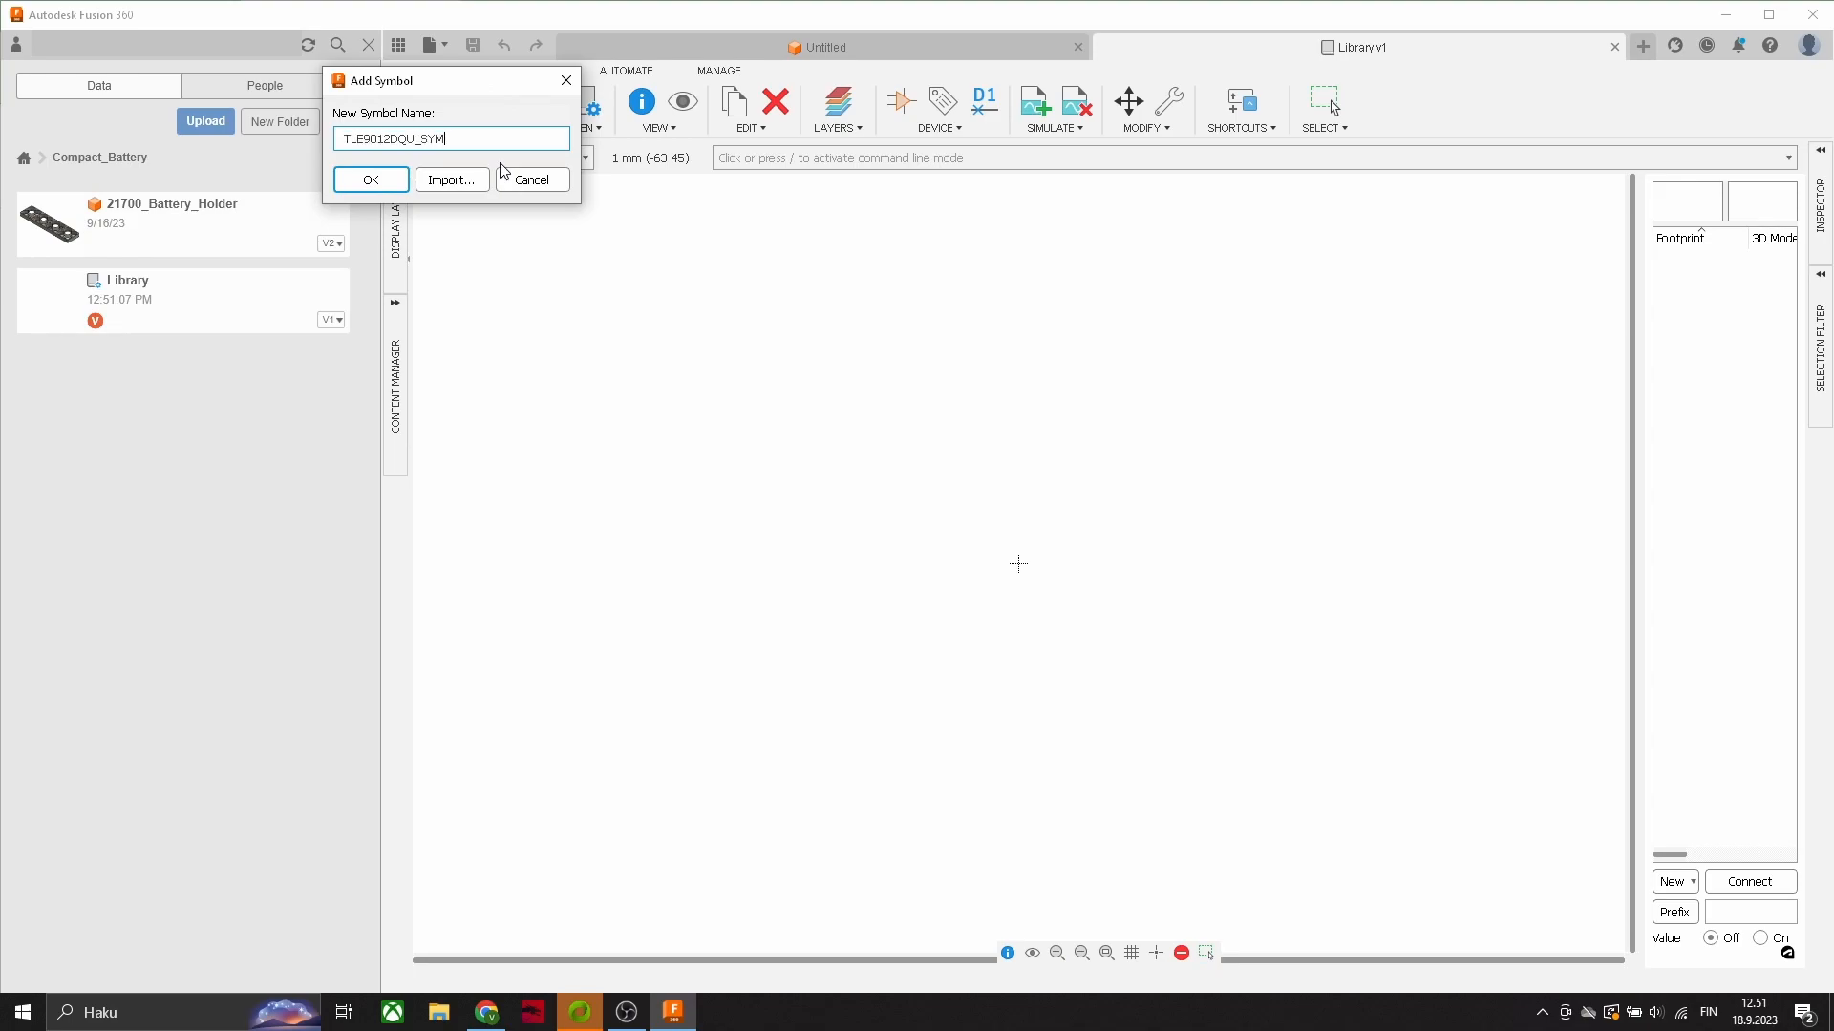
left_click(382, 183)
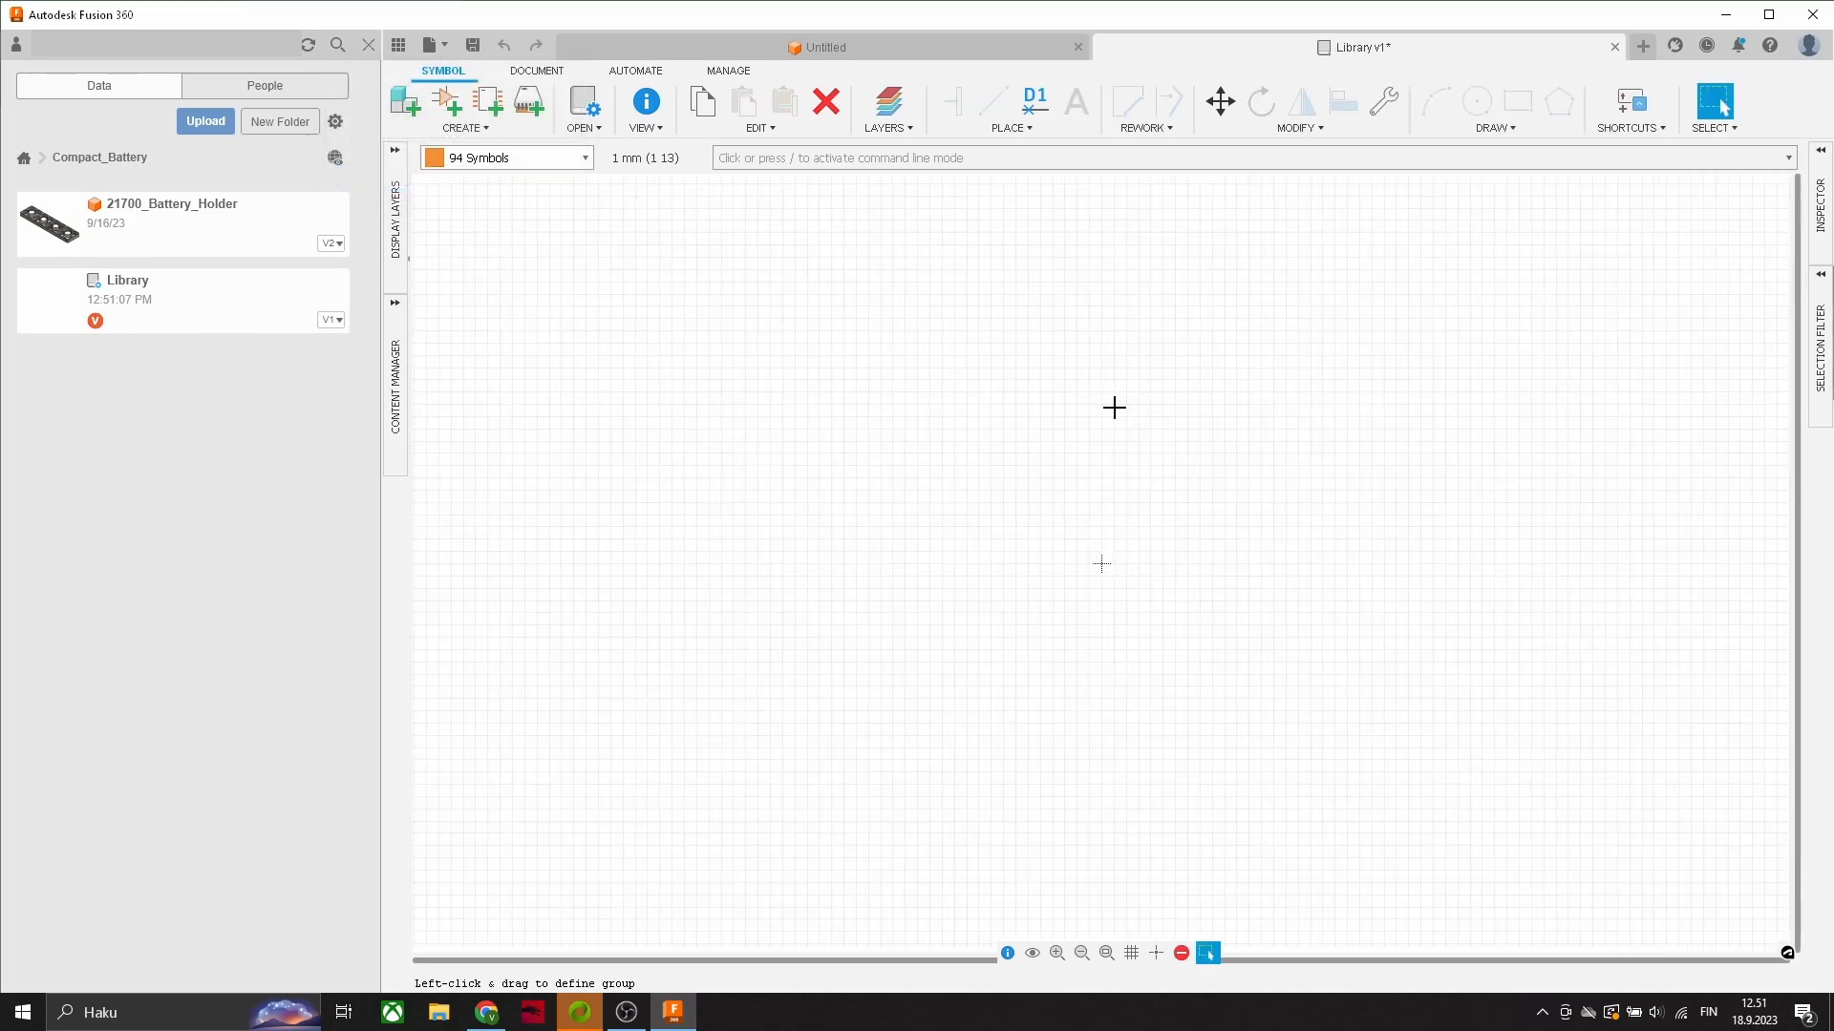
Step: Start a pin array for the symbol and look up the terminal count and footprint diagram on the PG-TQFP-48-9 page in the browser
left_click(1015, 128)
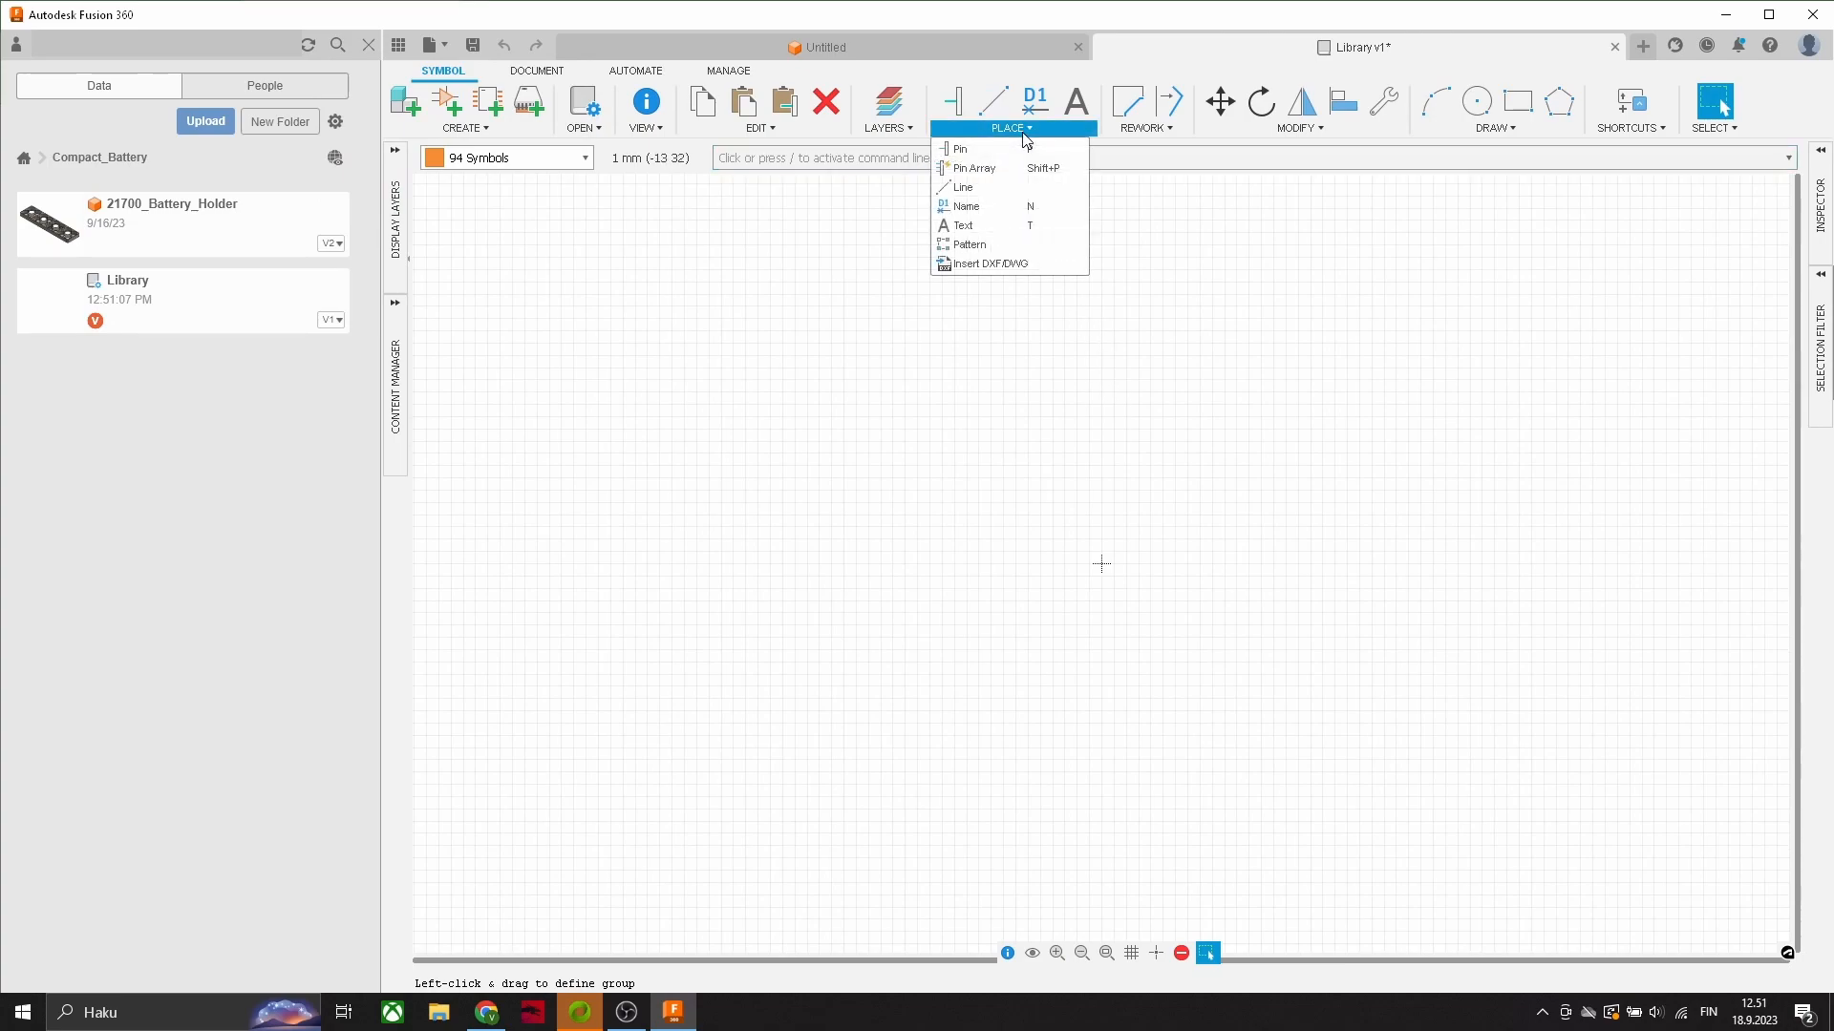
left_click(1014, 172)
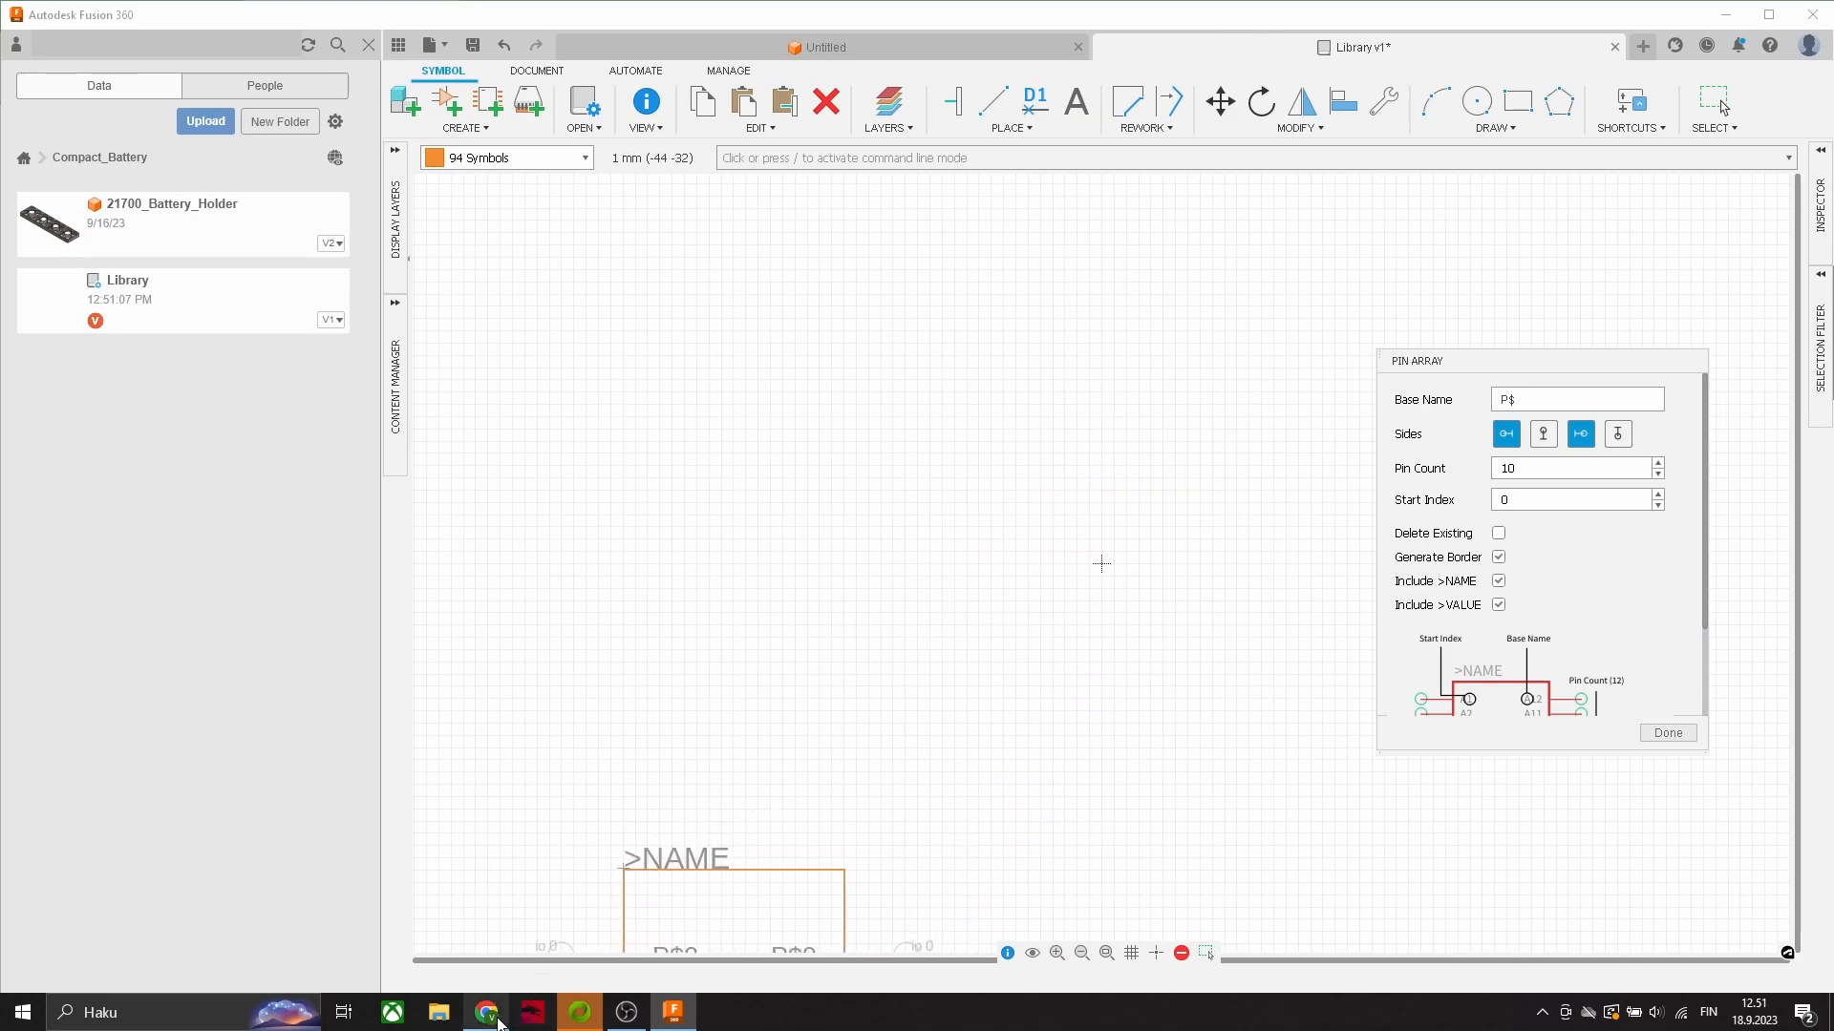
left_click(487, 1012)
scroll(1133, 400, "down", 1)
scroll(1133, 399, "down", 2)
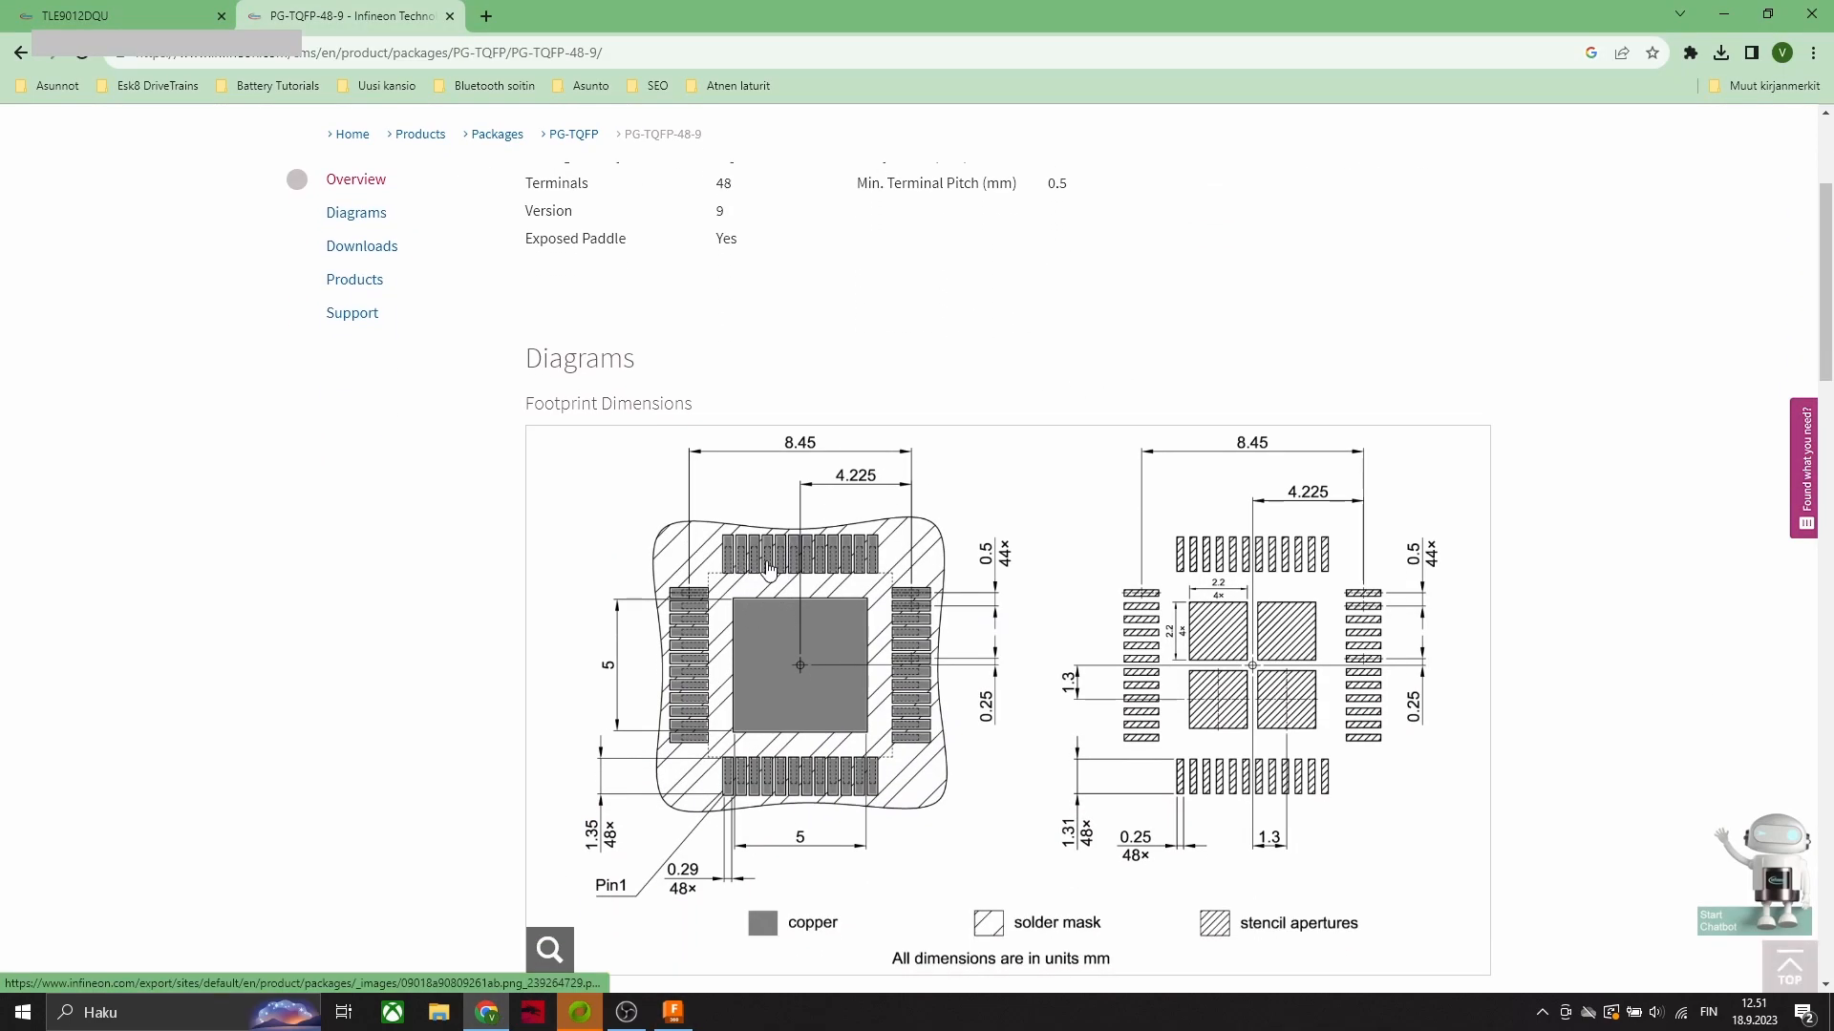
scroll(921, 414, "up", 3)
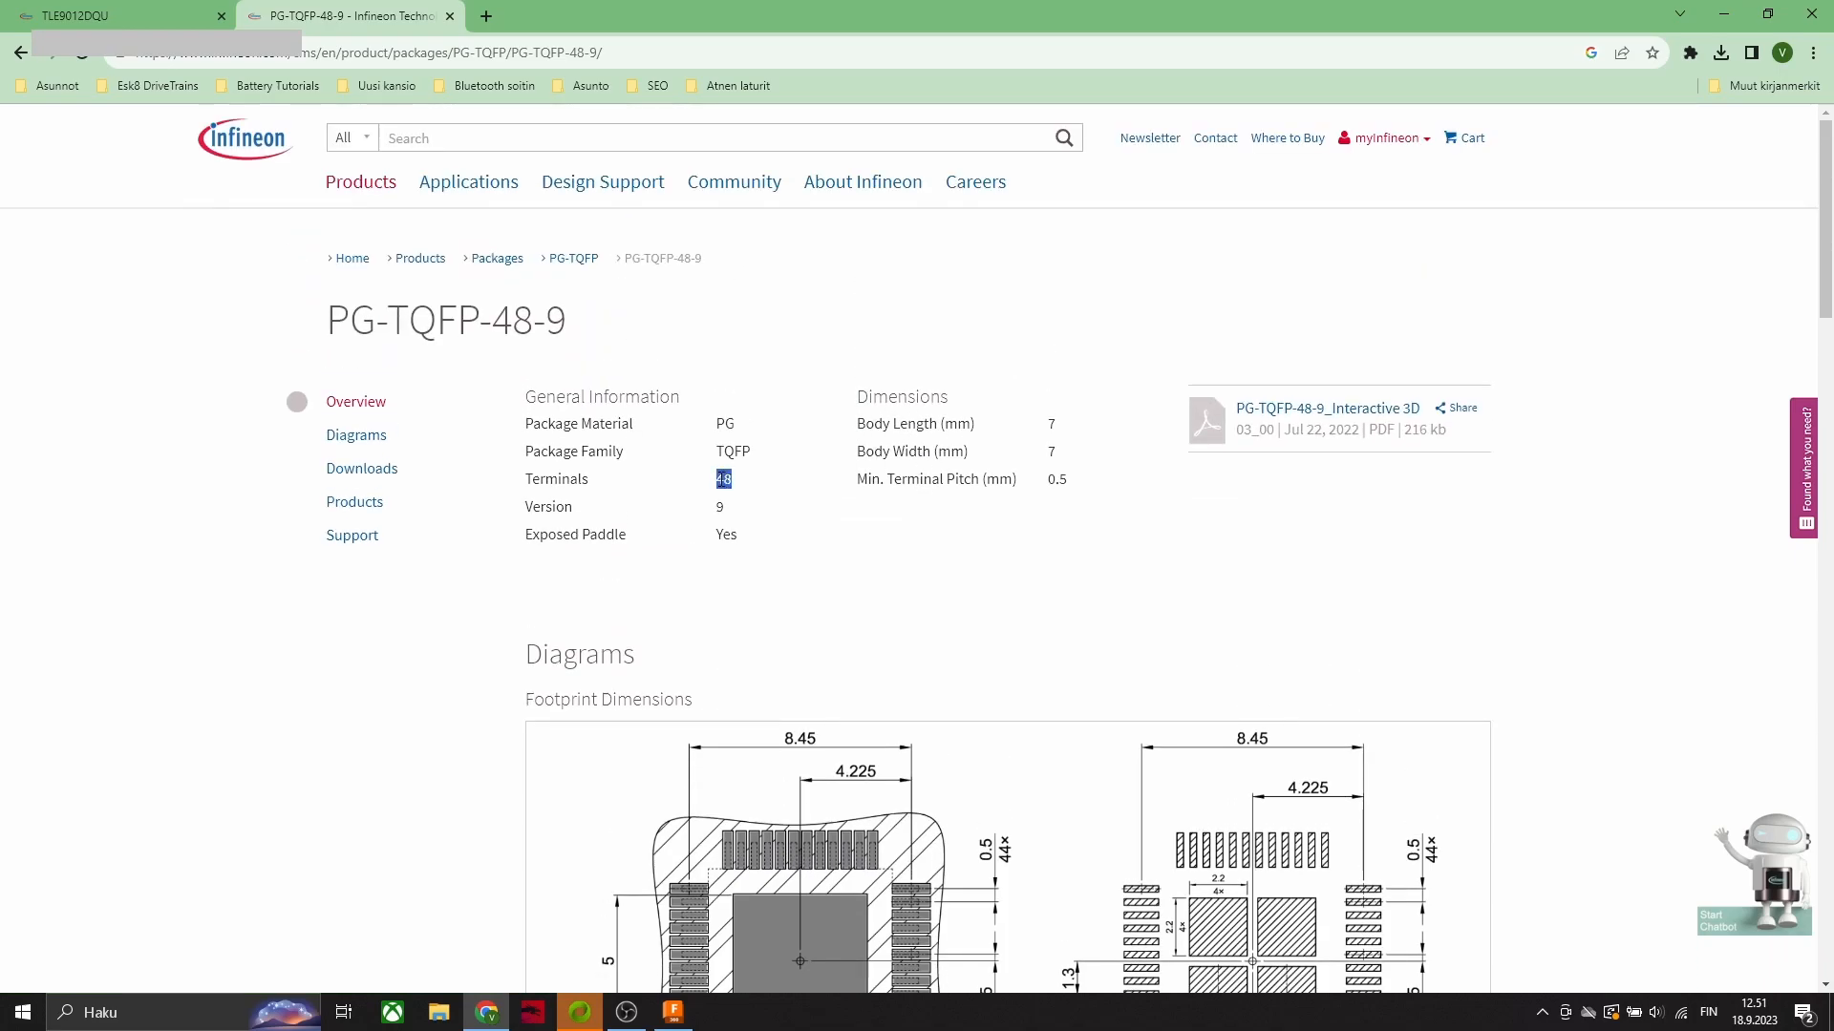
Step: Back in Fusion 360, place a pin array with 48 pins on all four sides, start index 1, with its first pin at the origin
left_click(673, 1012)
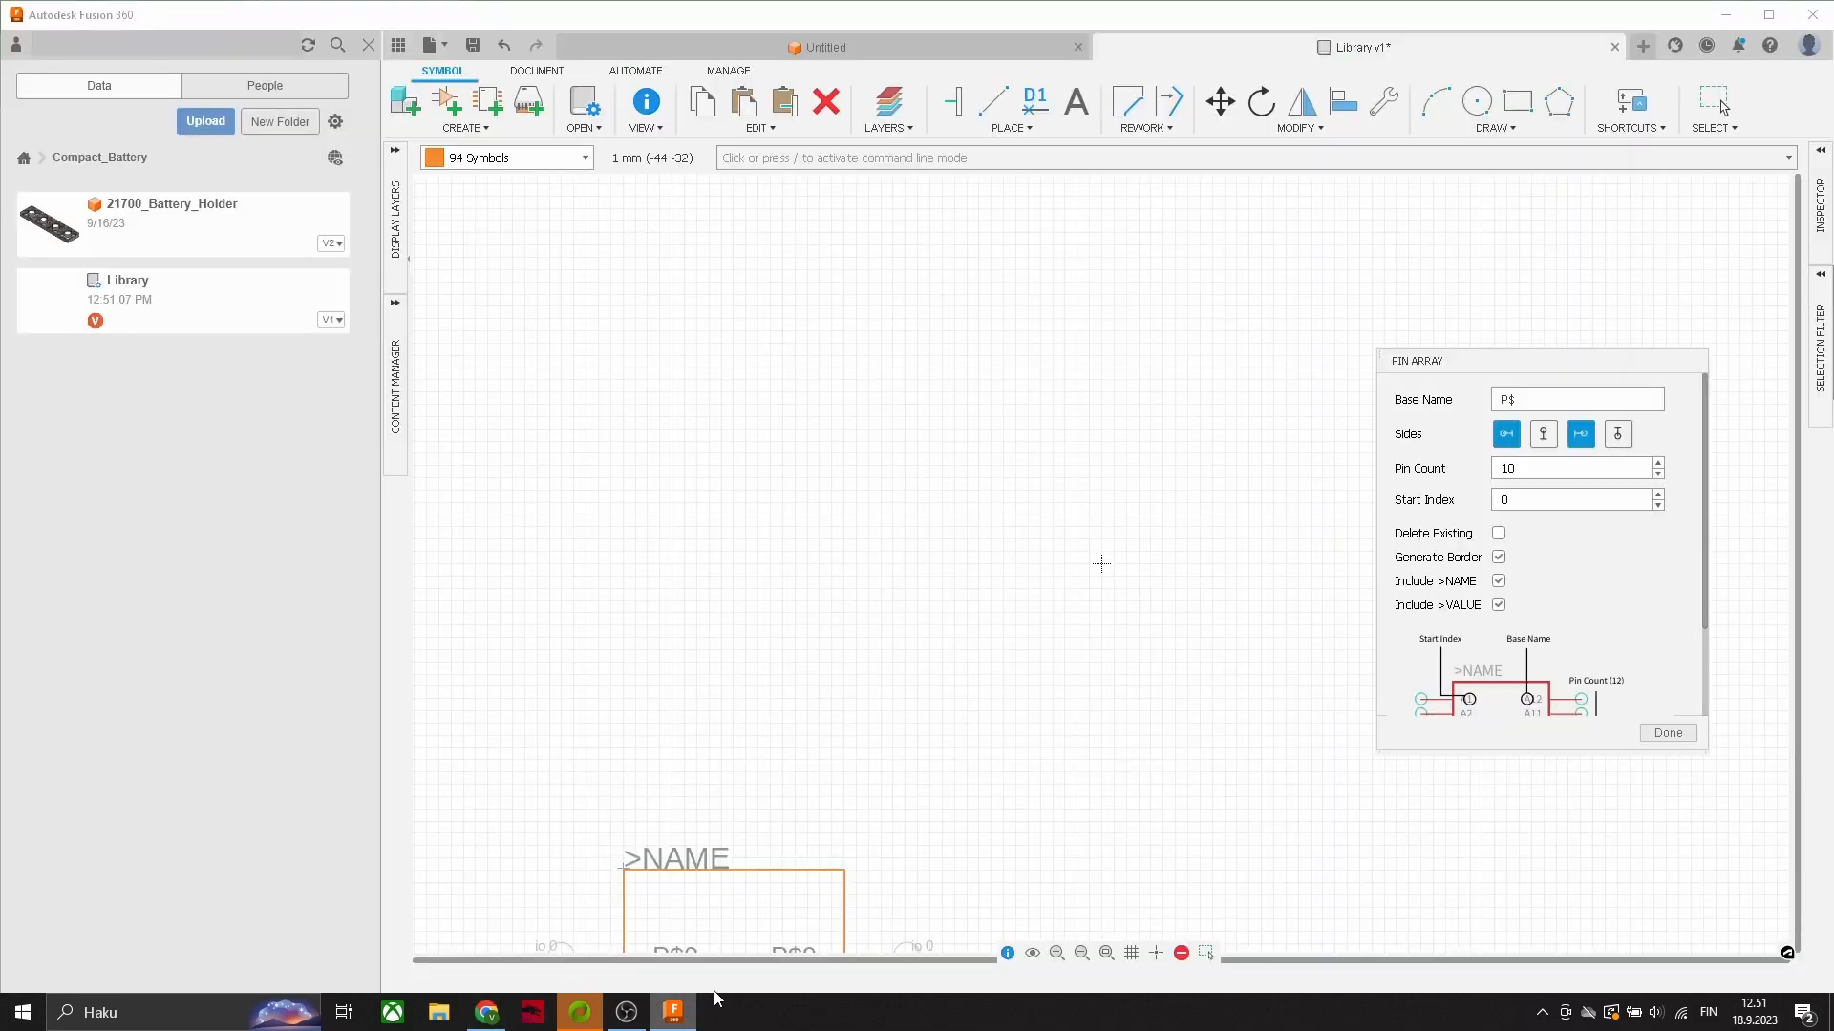
double_click(1534, 475)
type("12")
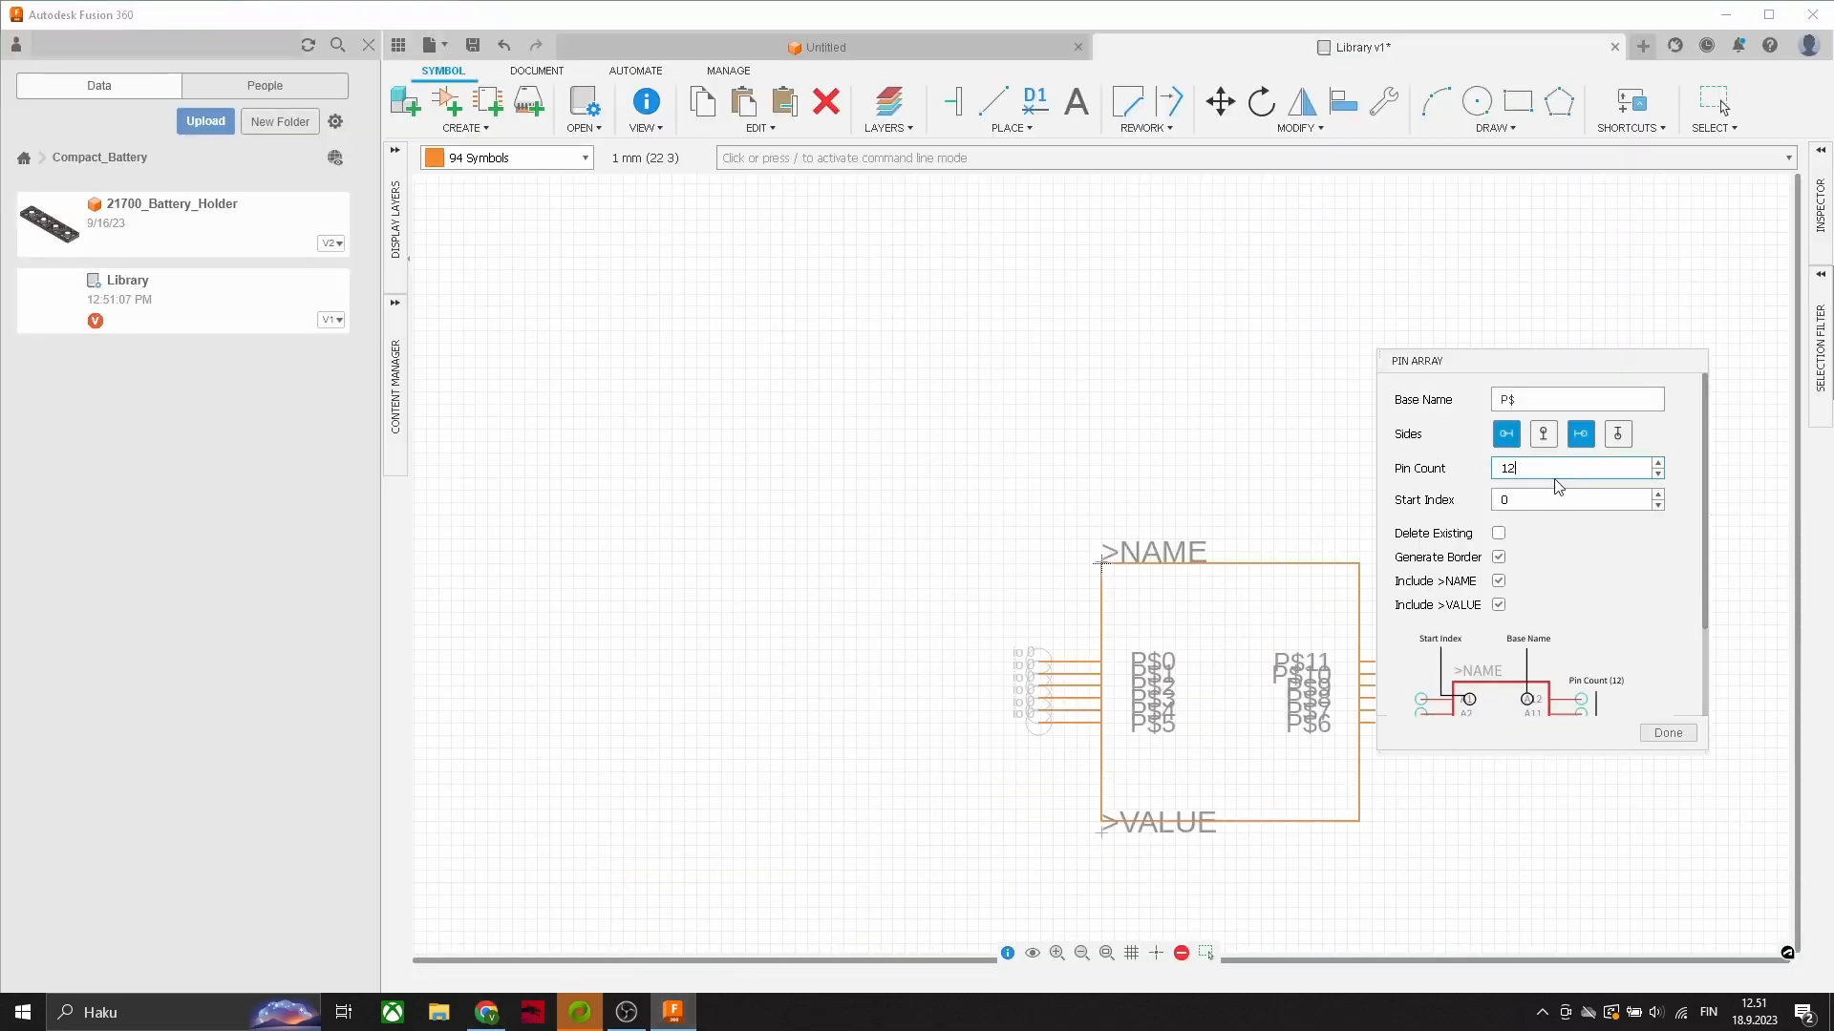
left_click(1543, 434)
left_click(1618, 434)
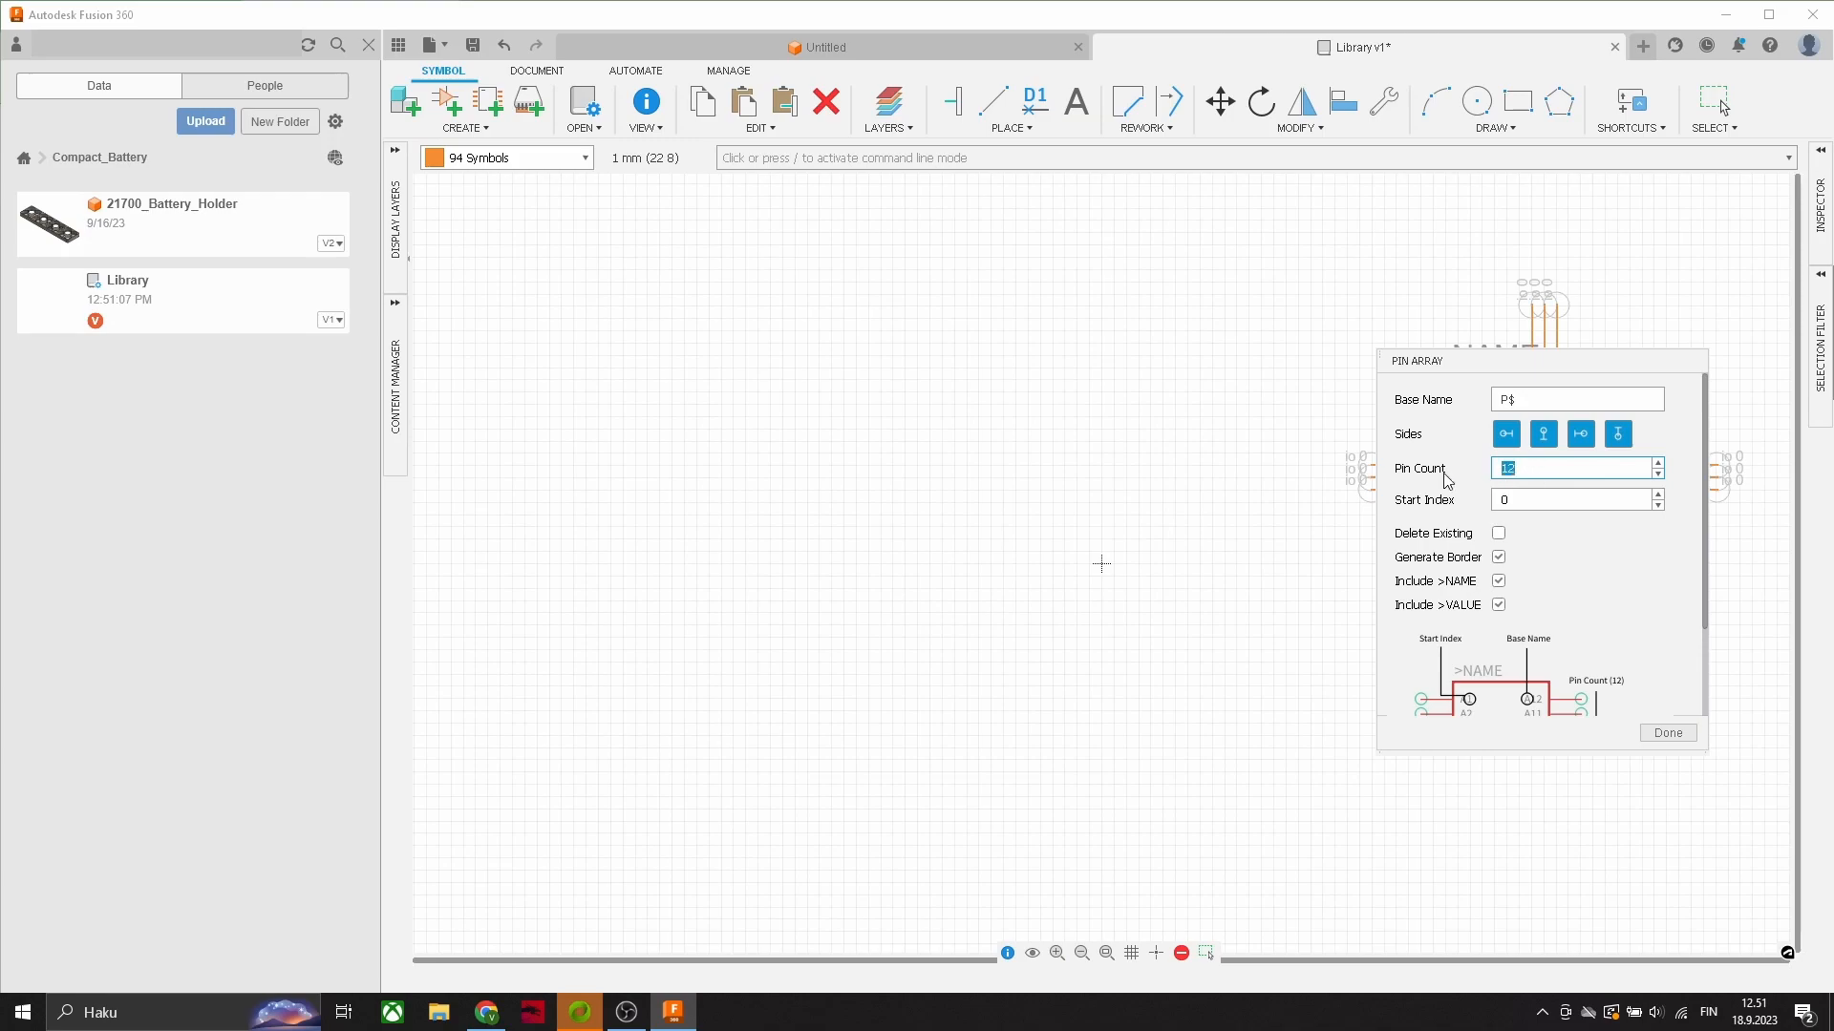
type("48")
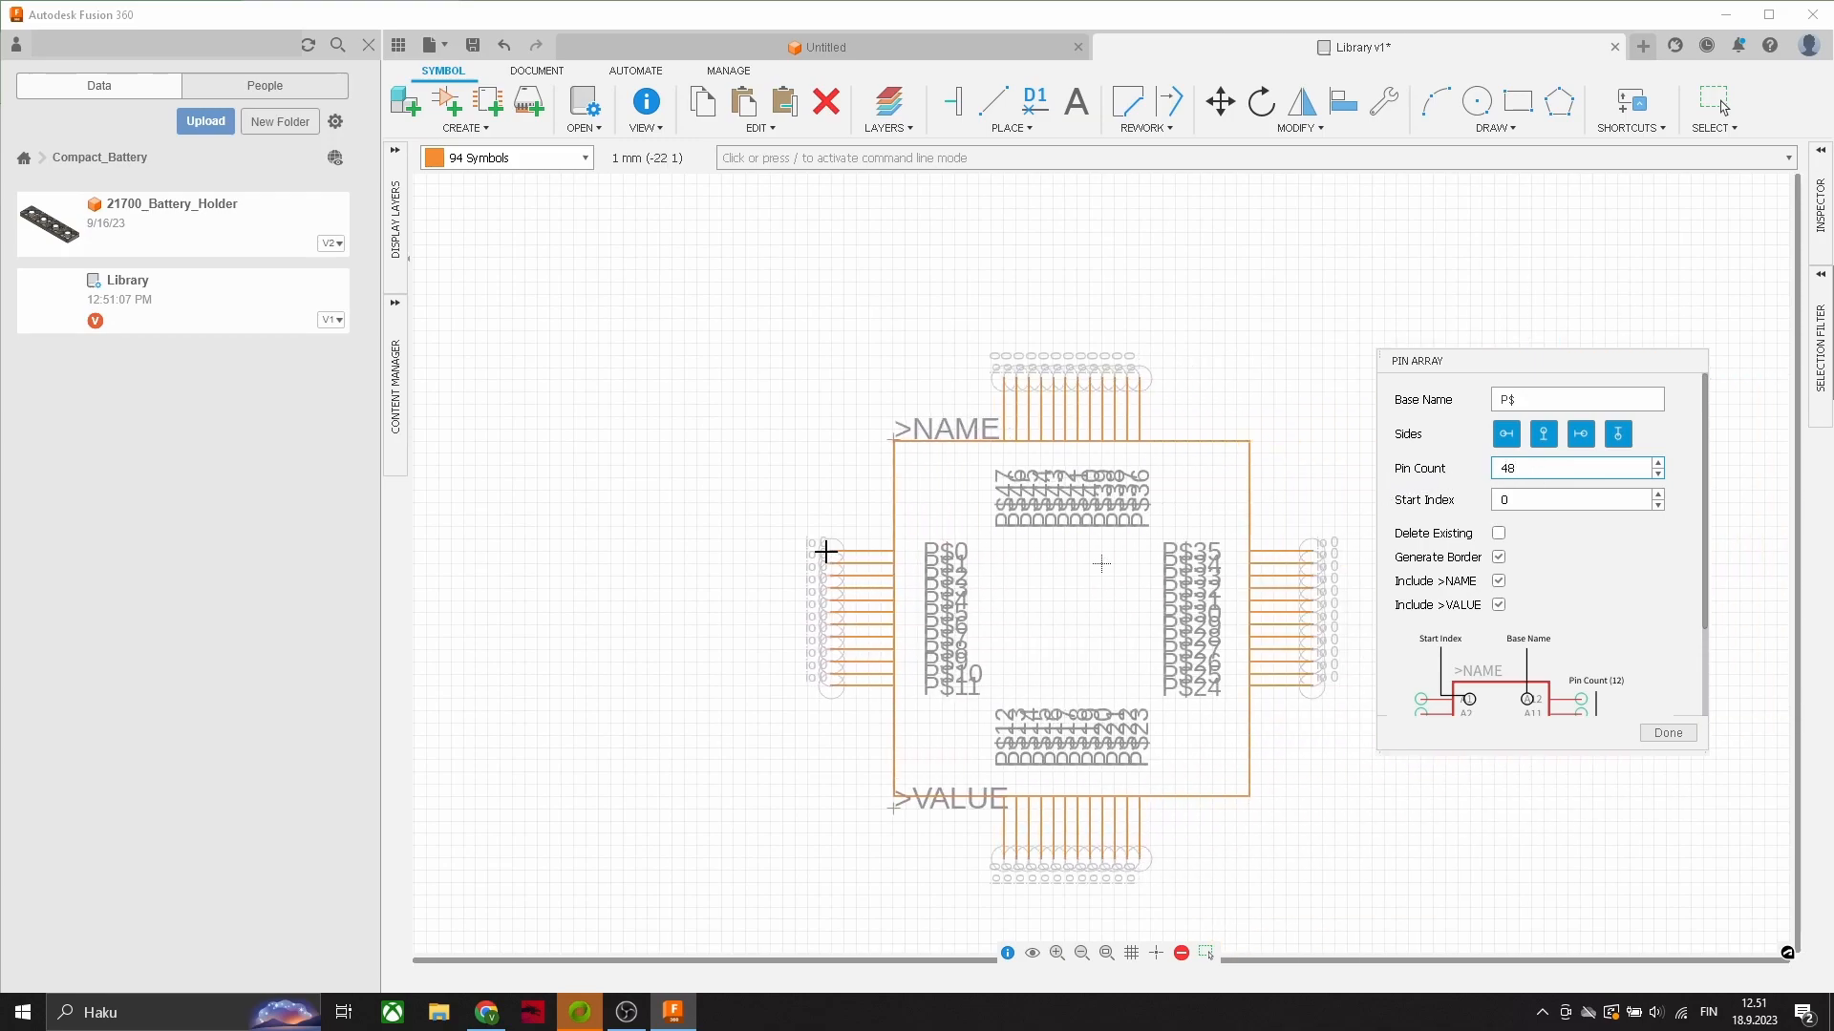
key("Tab")
type("1")
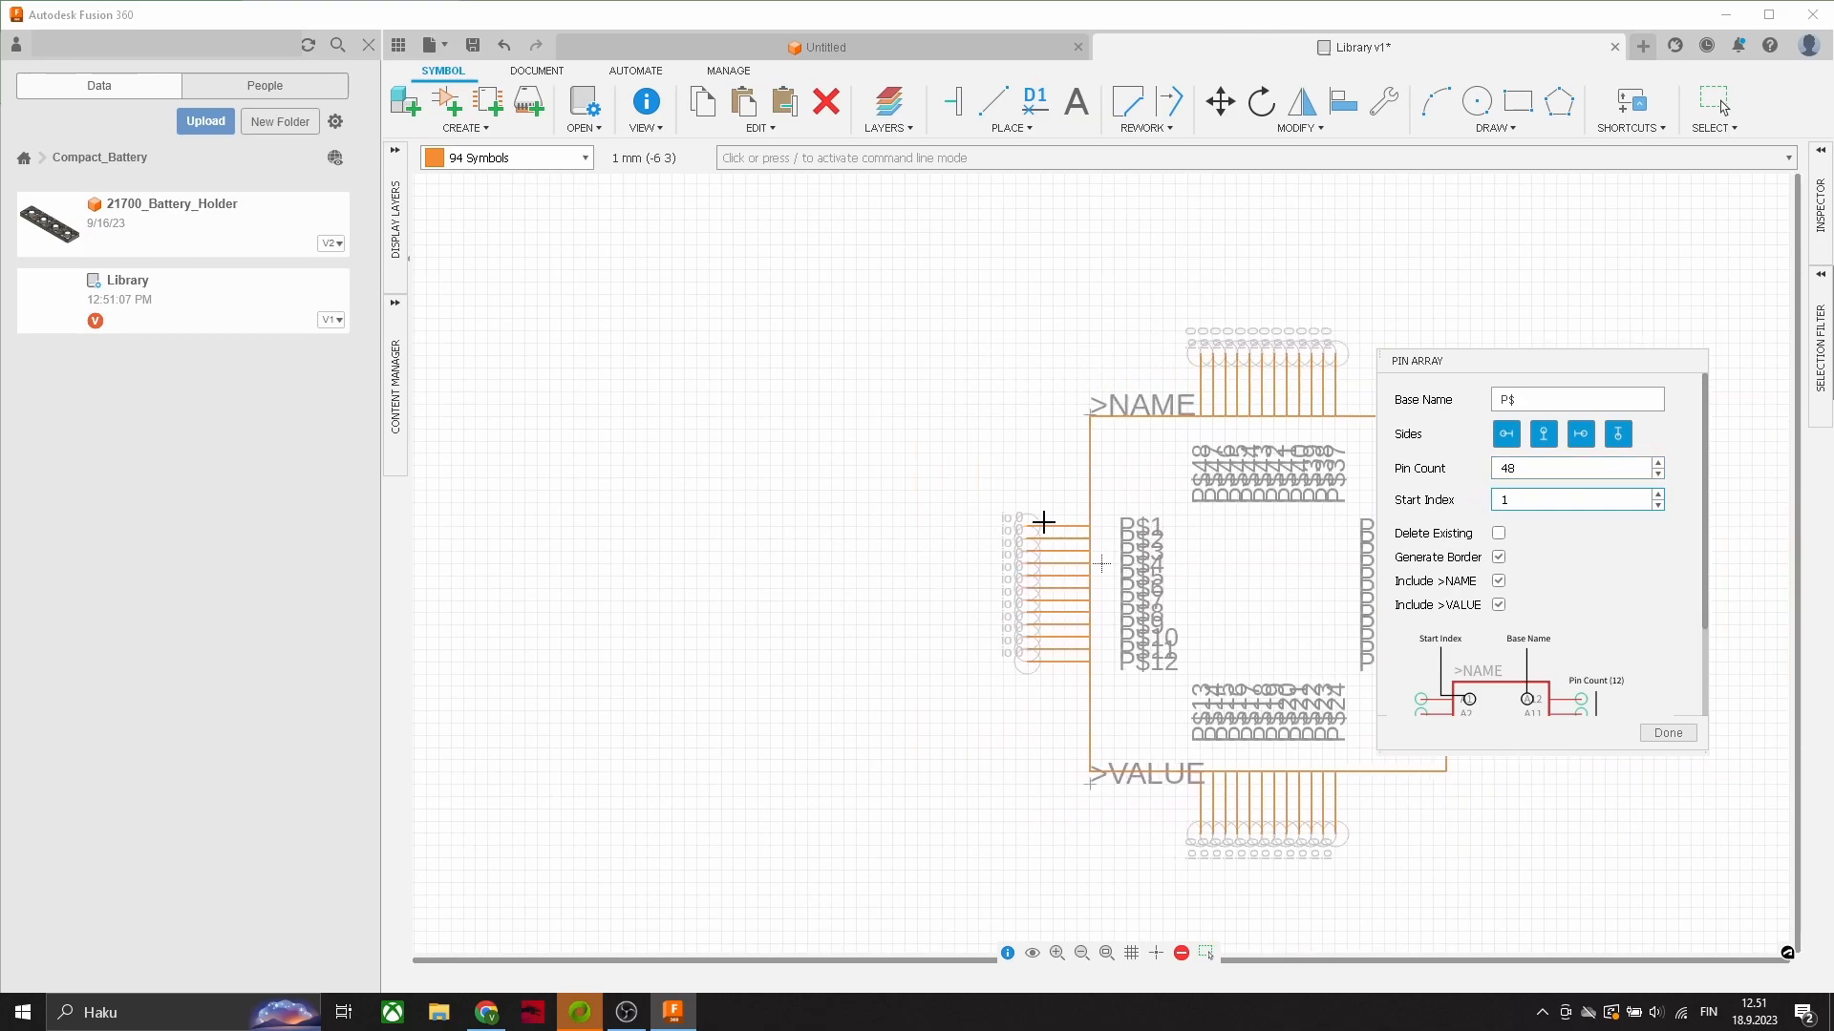
left_click(1102, 561)
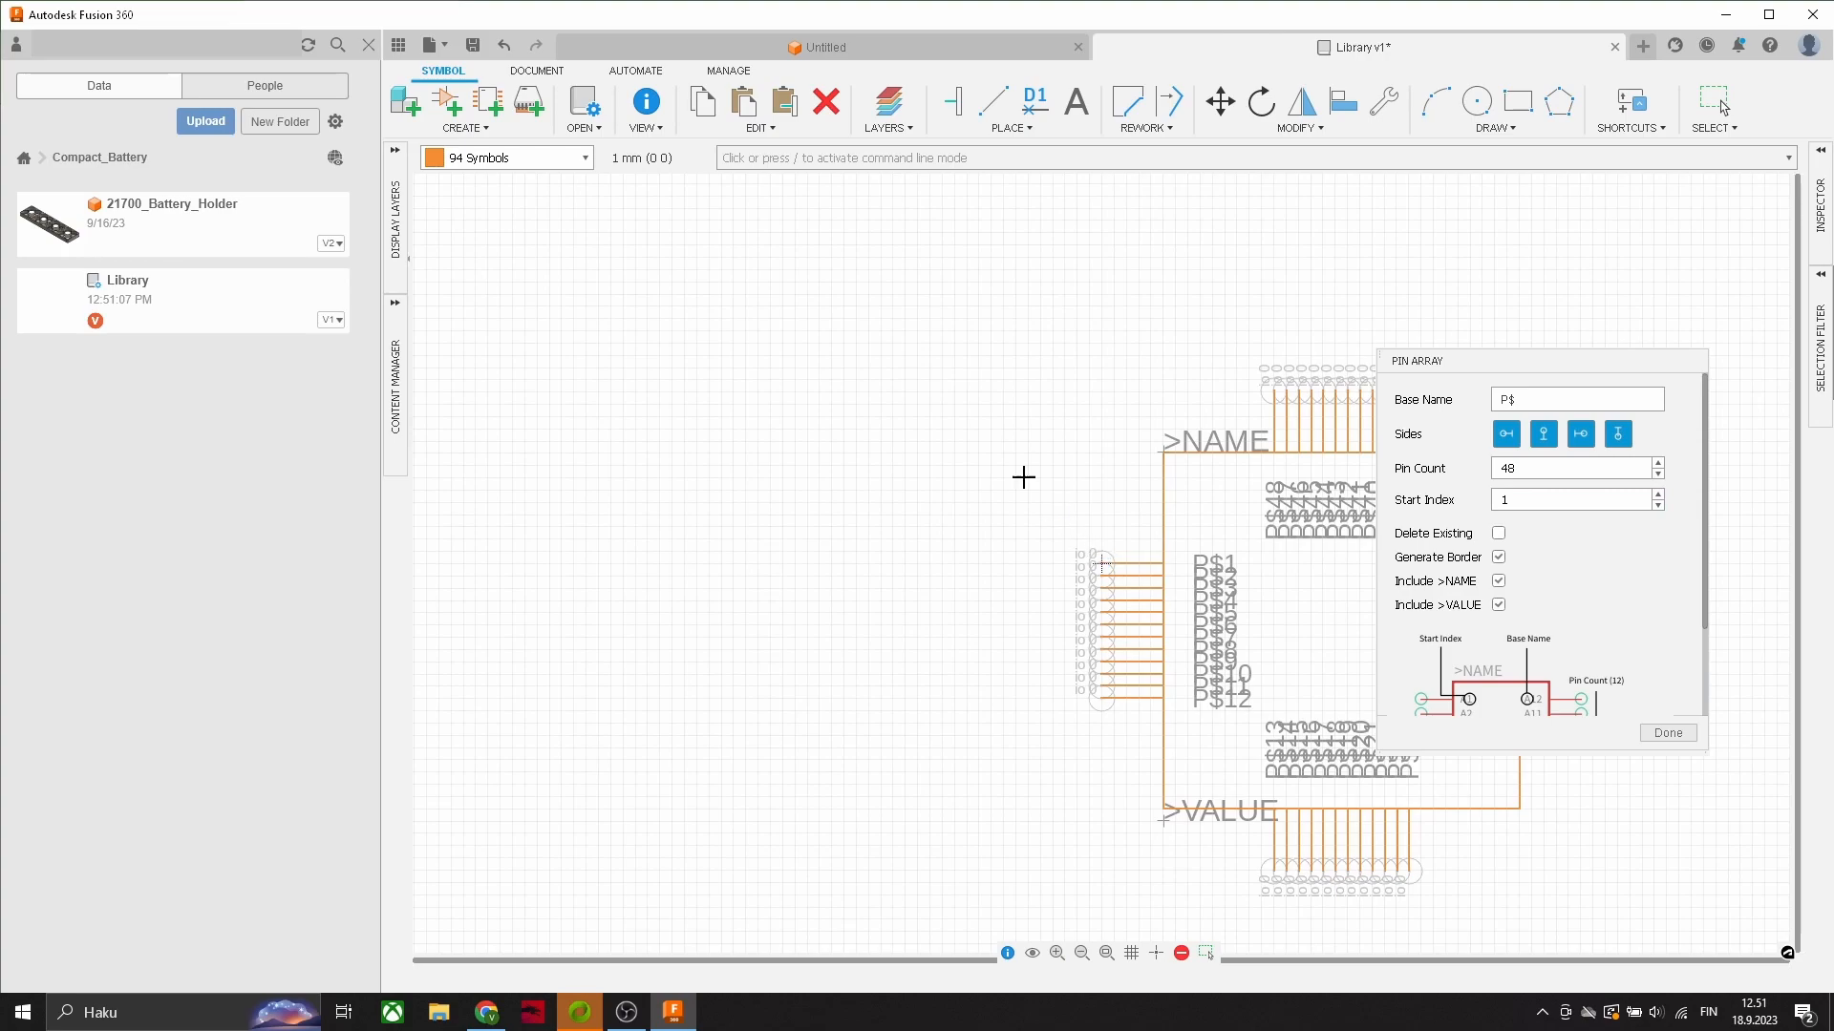
left_click(1669, 733)
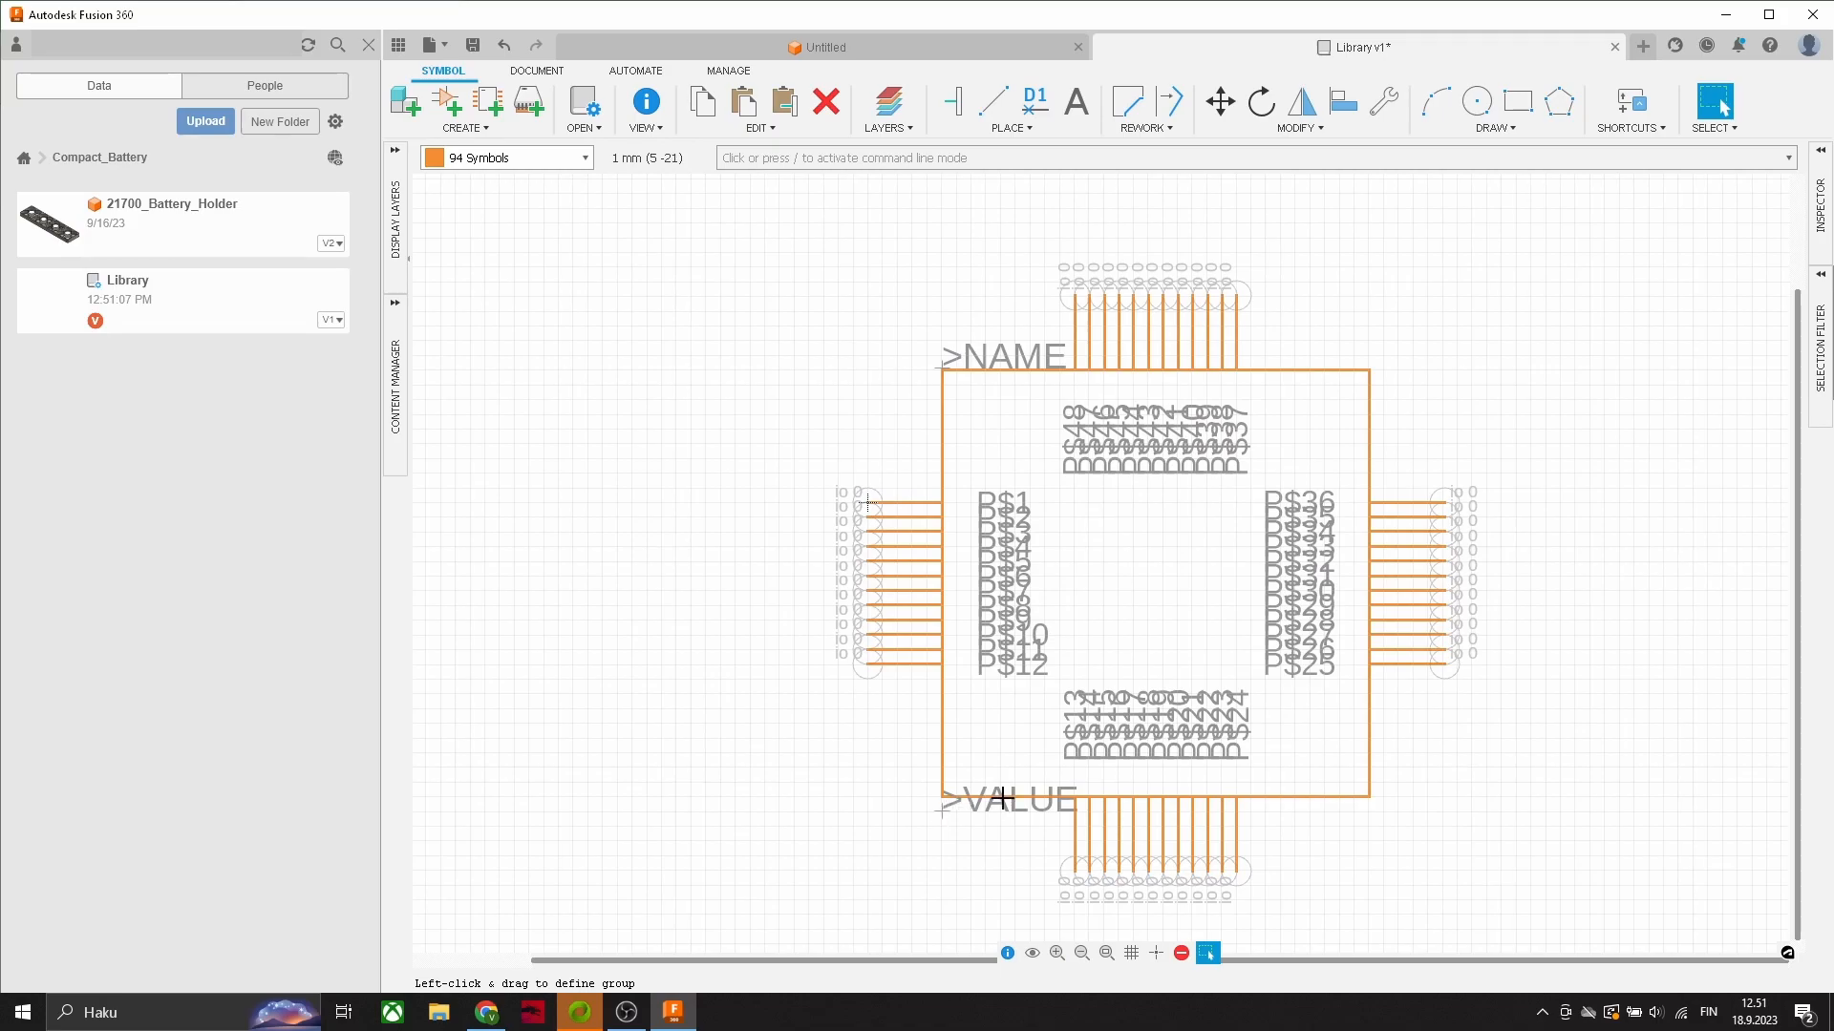
Step: Show the properties of the symbol's >VALUE text and delete that text
left_click(1822, 209)
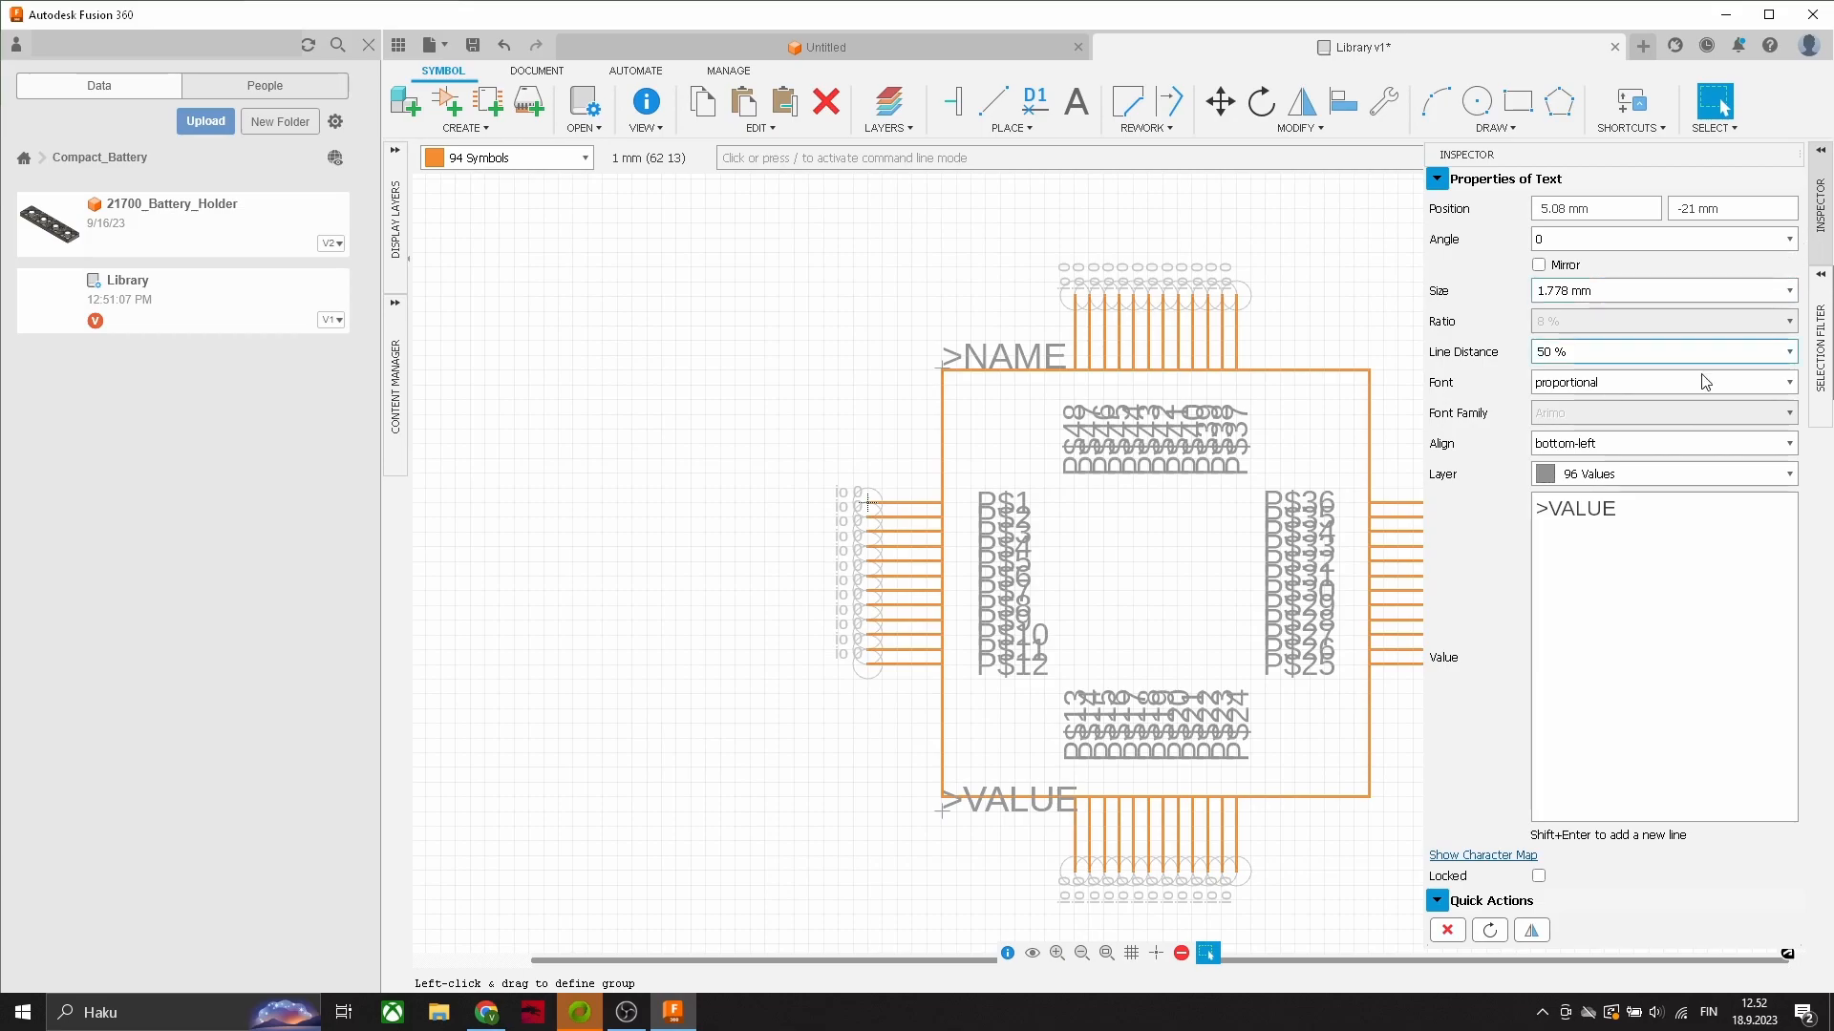
key("Delete")
Step: Replace the symbol's >NAME text with TLE9012DQU and save a new version of the library
left_click(943, 365)
left_click(942, 365)
left_click(1614, 509)
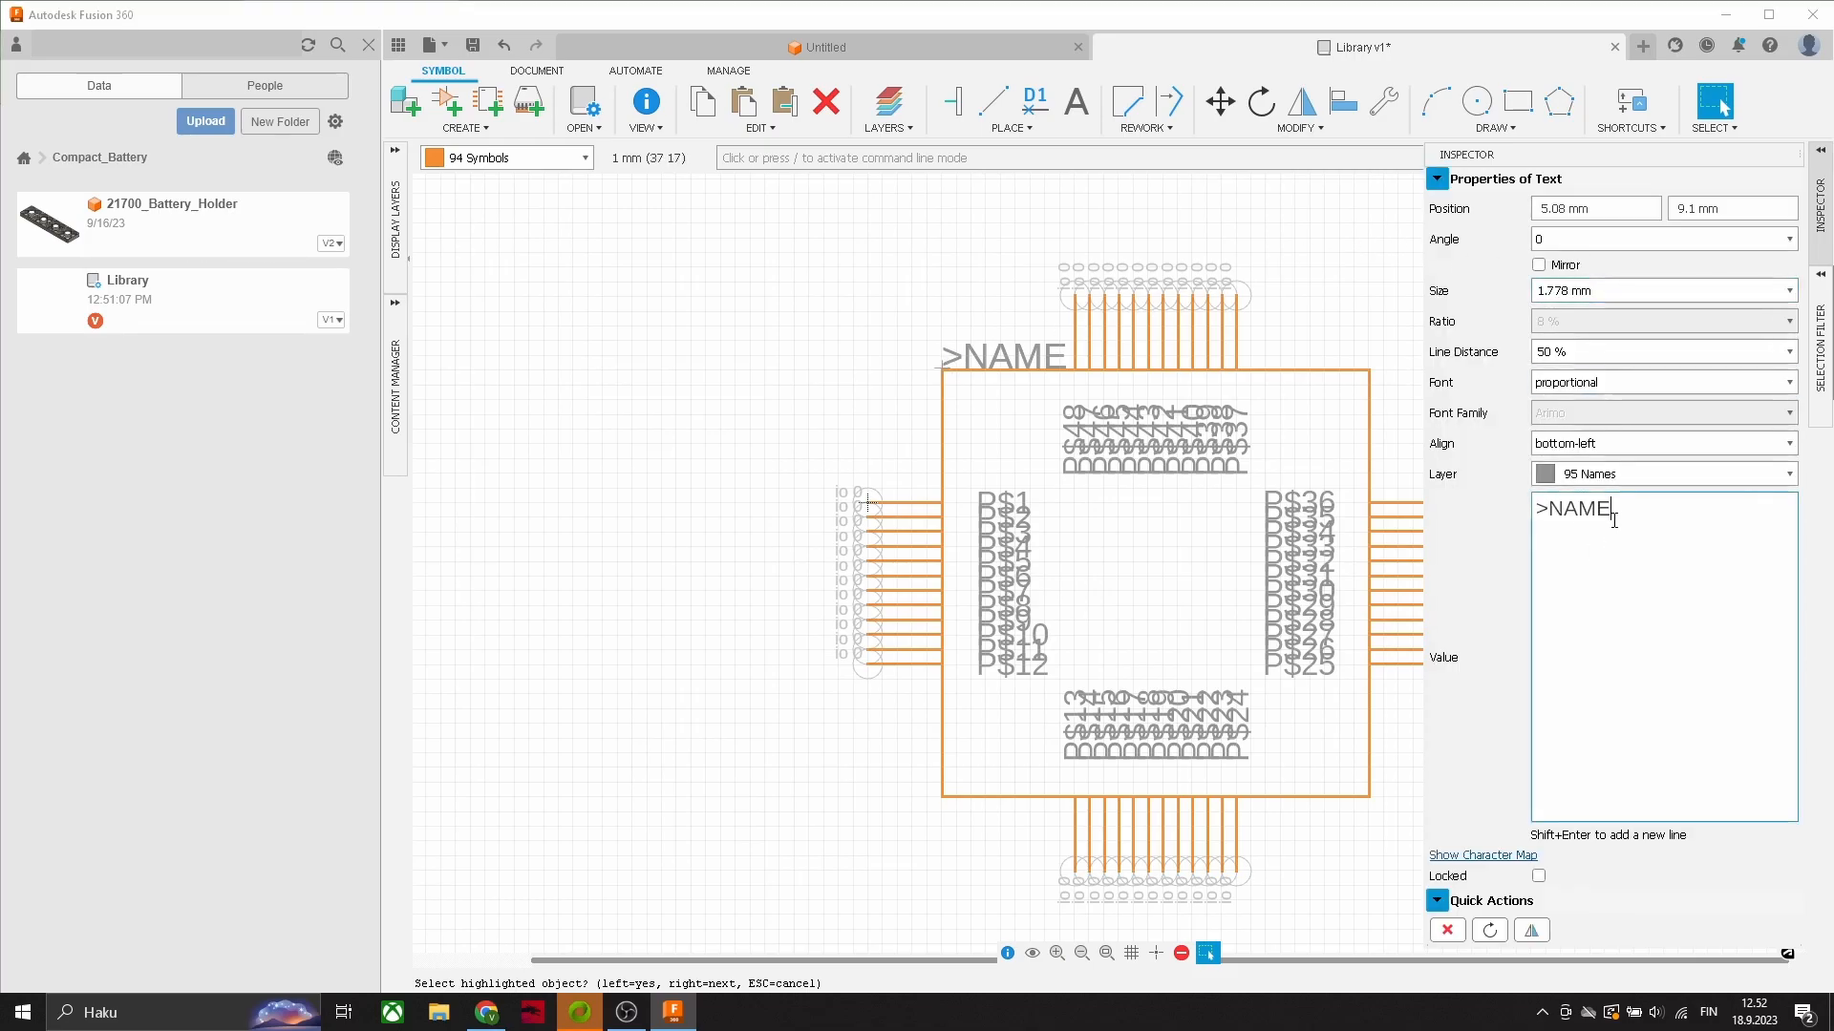
key("ctrl+a")
type("tl")
key("BackSpace")
key("BackSpace")
type("TLE9012DQU")
key("Return")
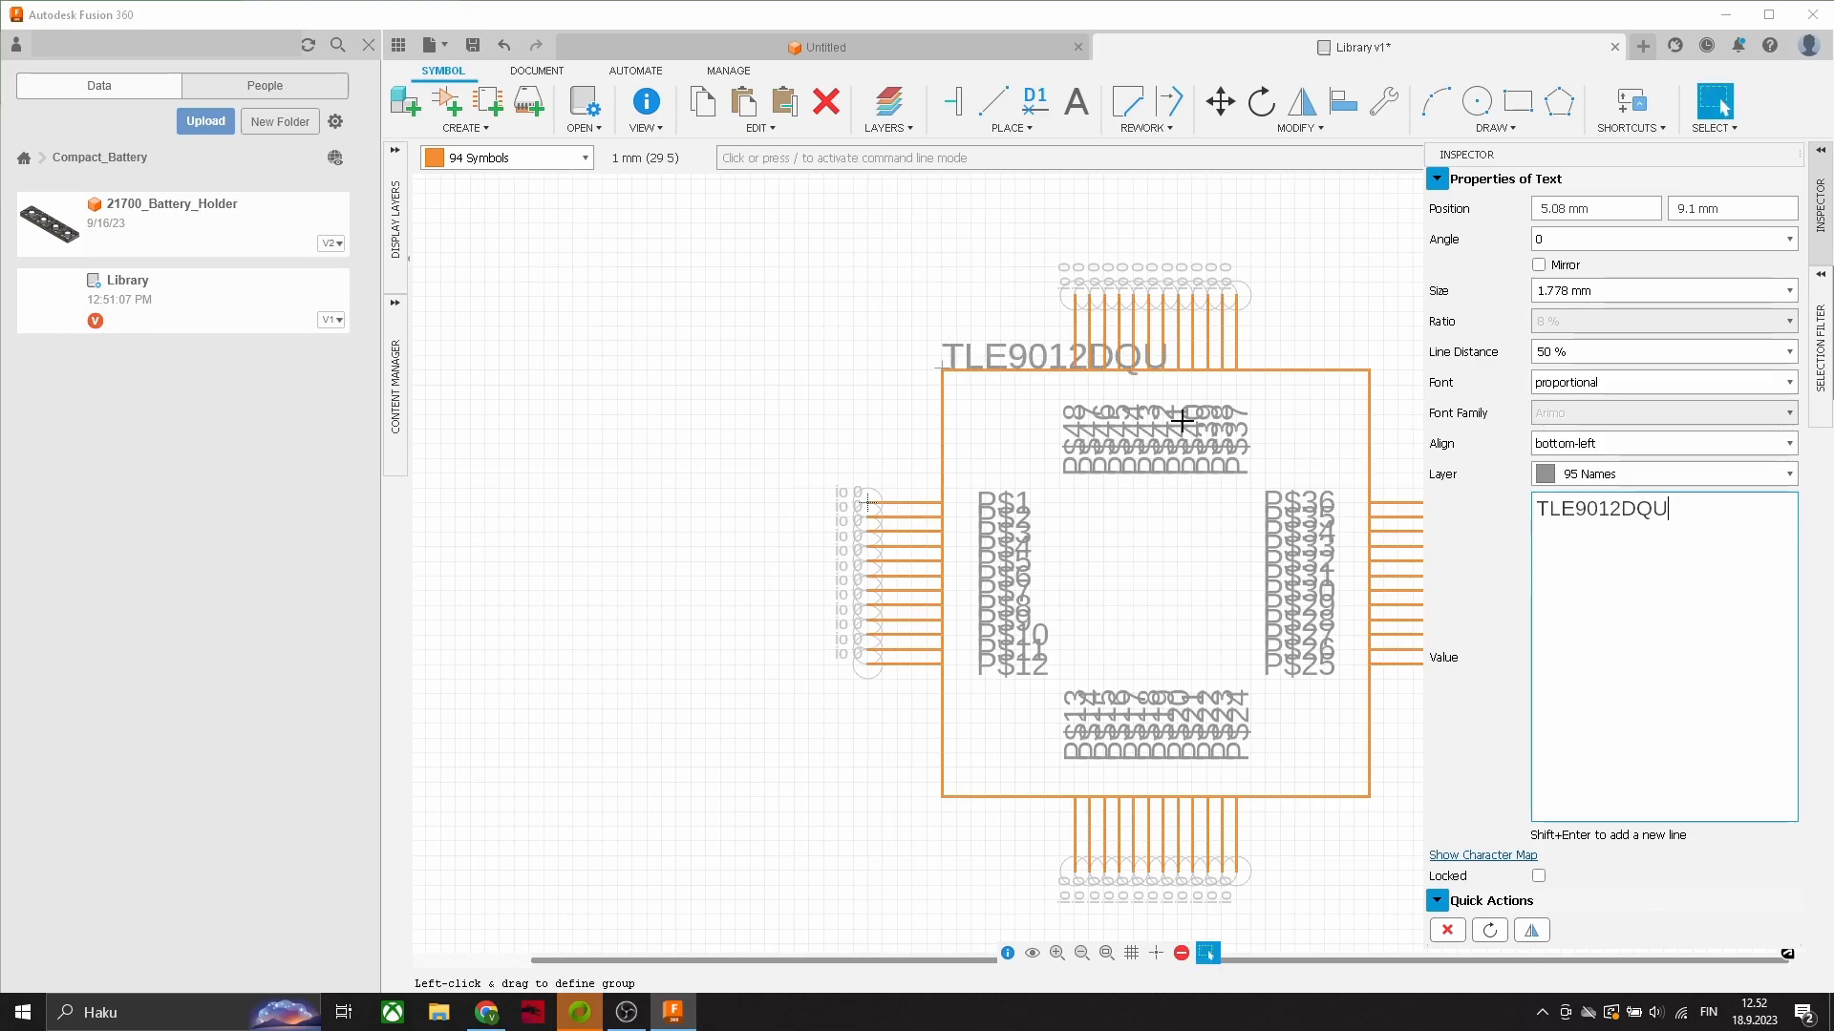
left_click(474, 45)
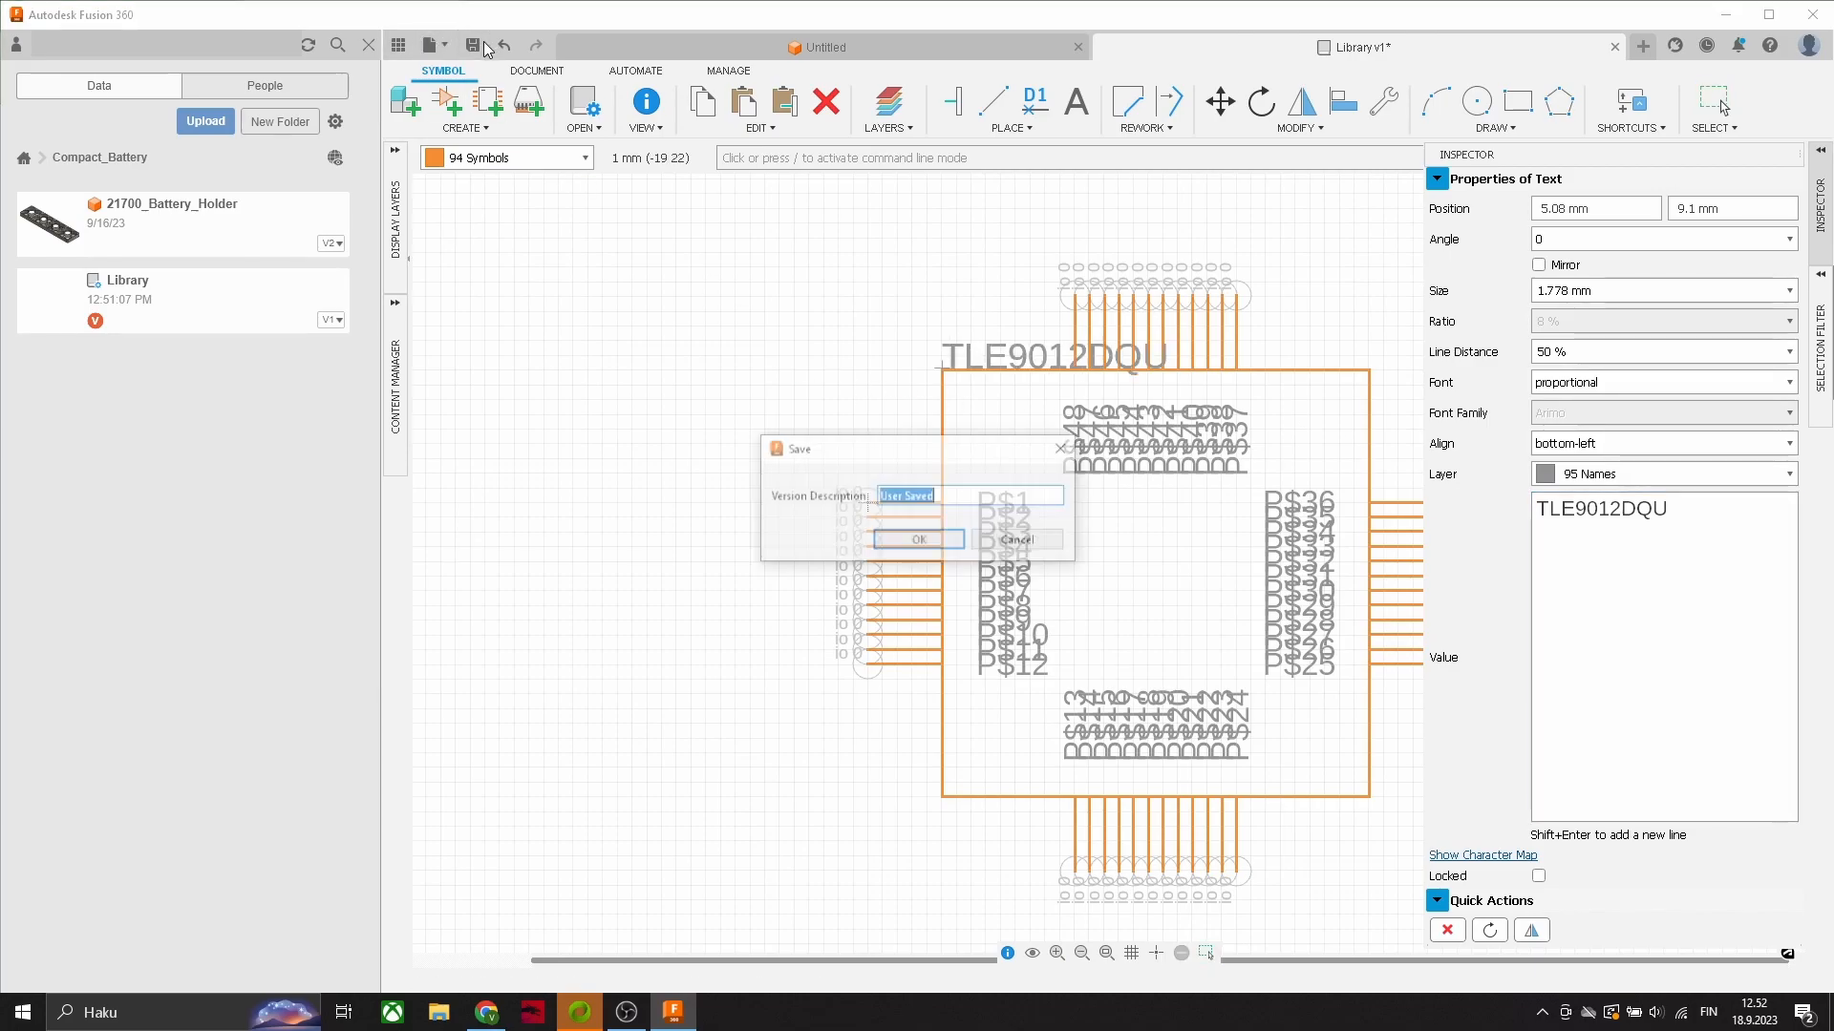
left_click(919, 539)
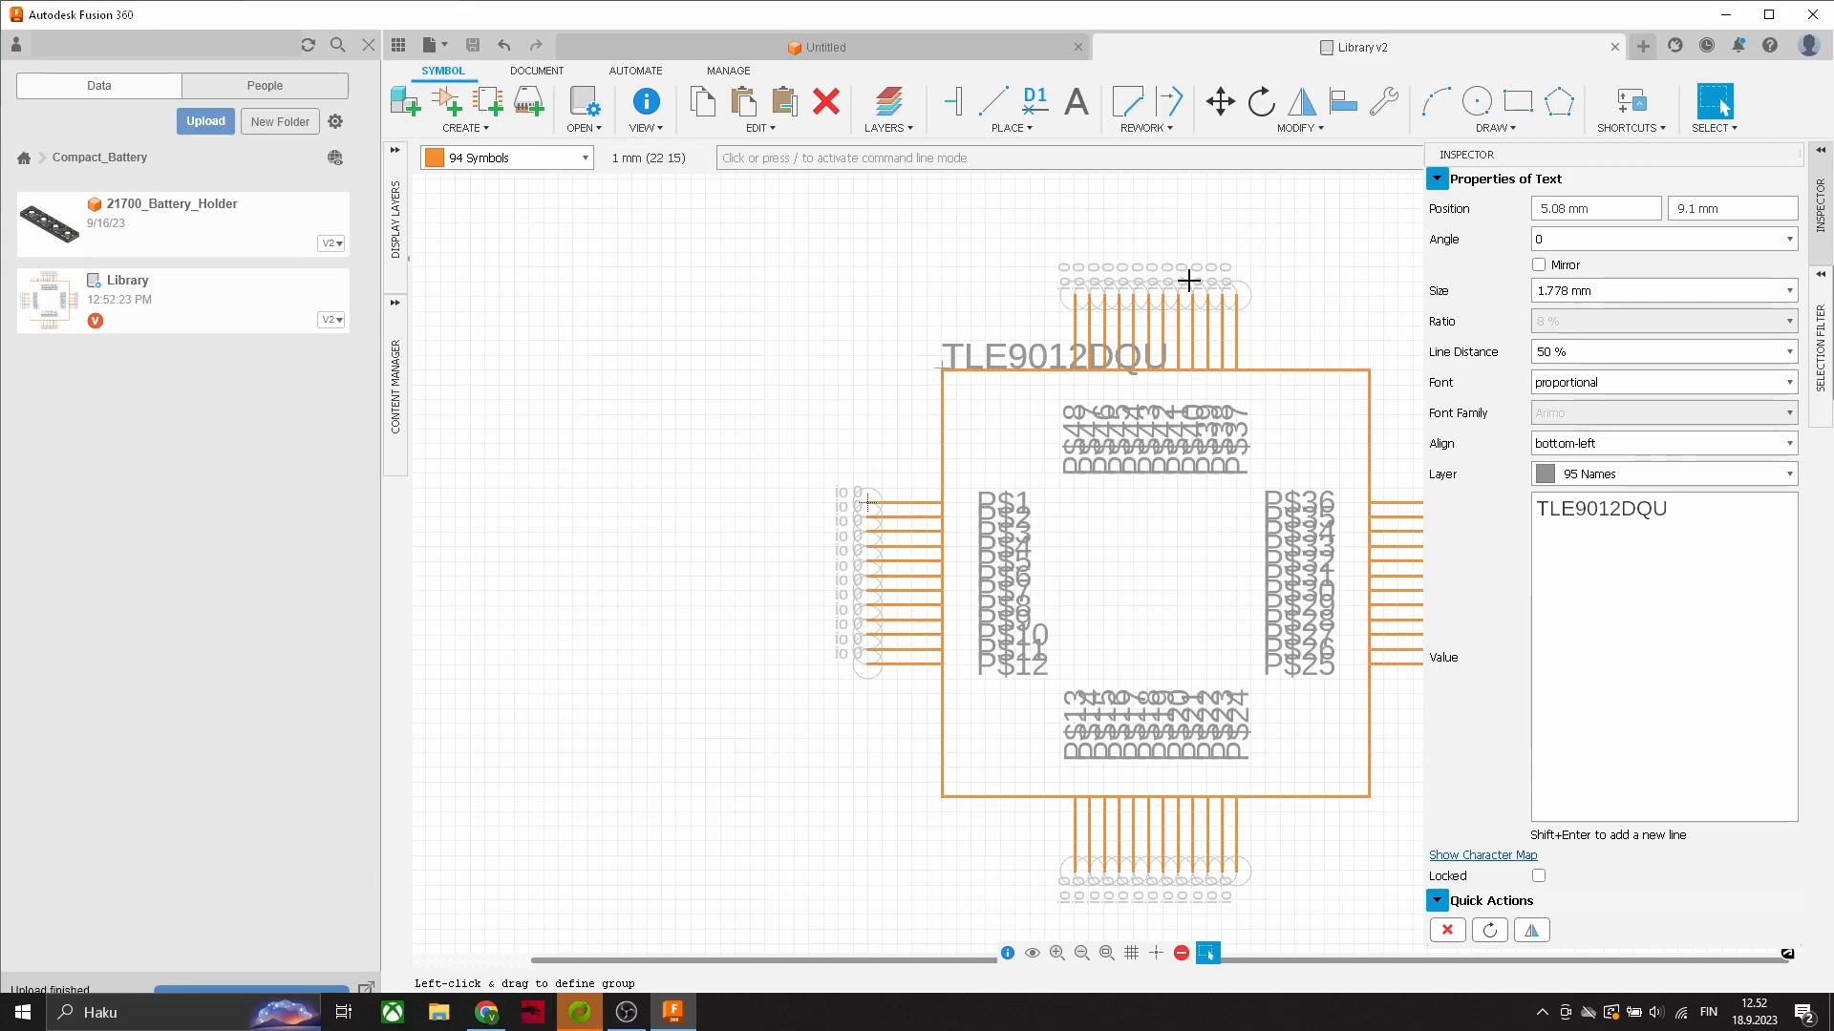
Step: Create a new package in the library and choose the QFP generator for it
left_click(469, 128)
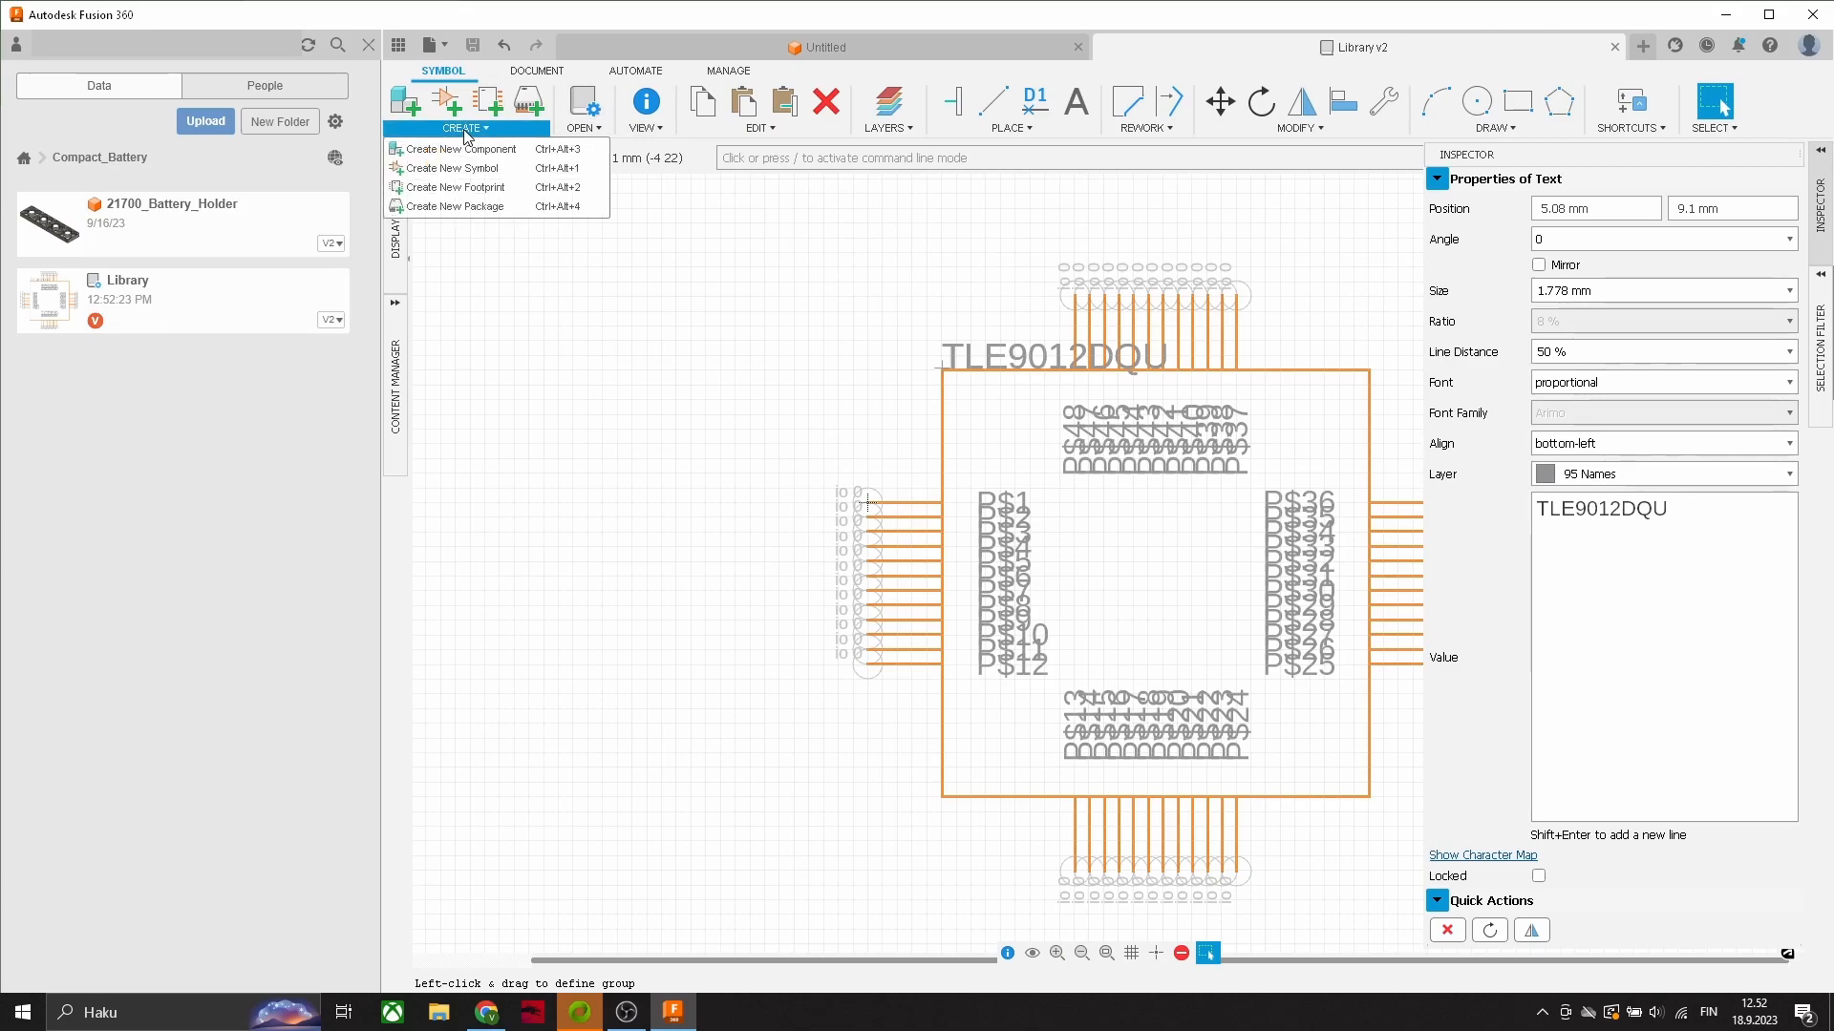
left_click(493, 207)
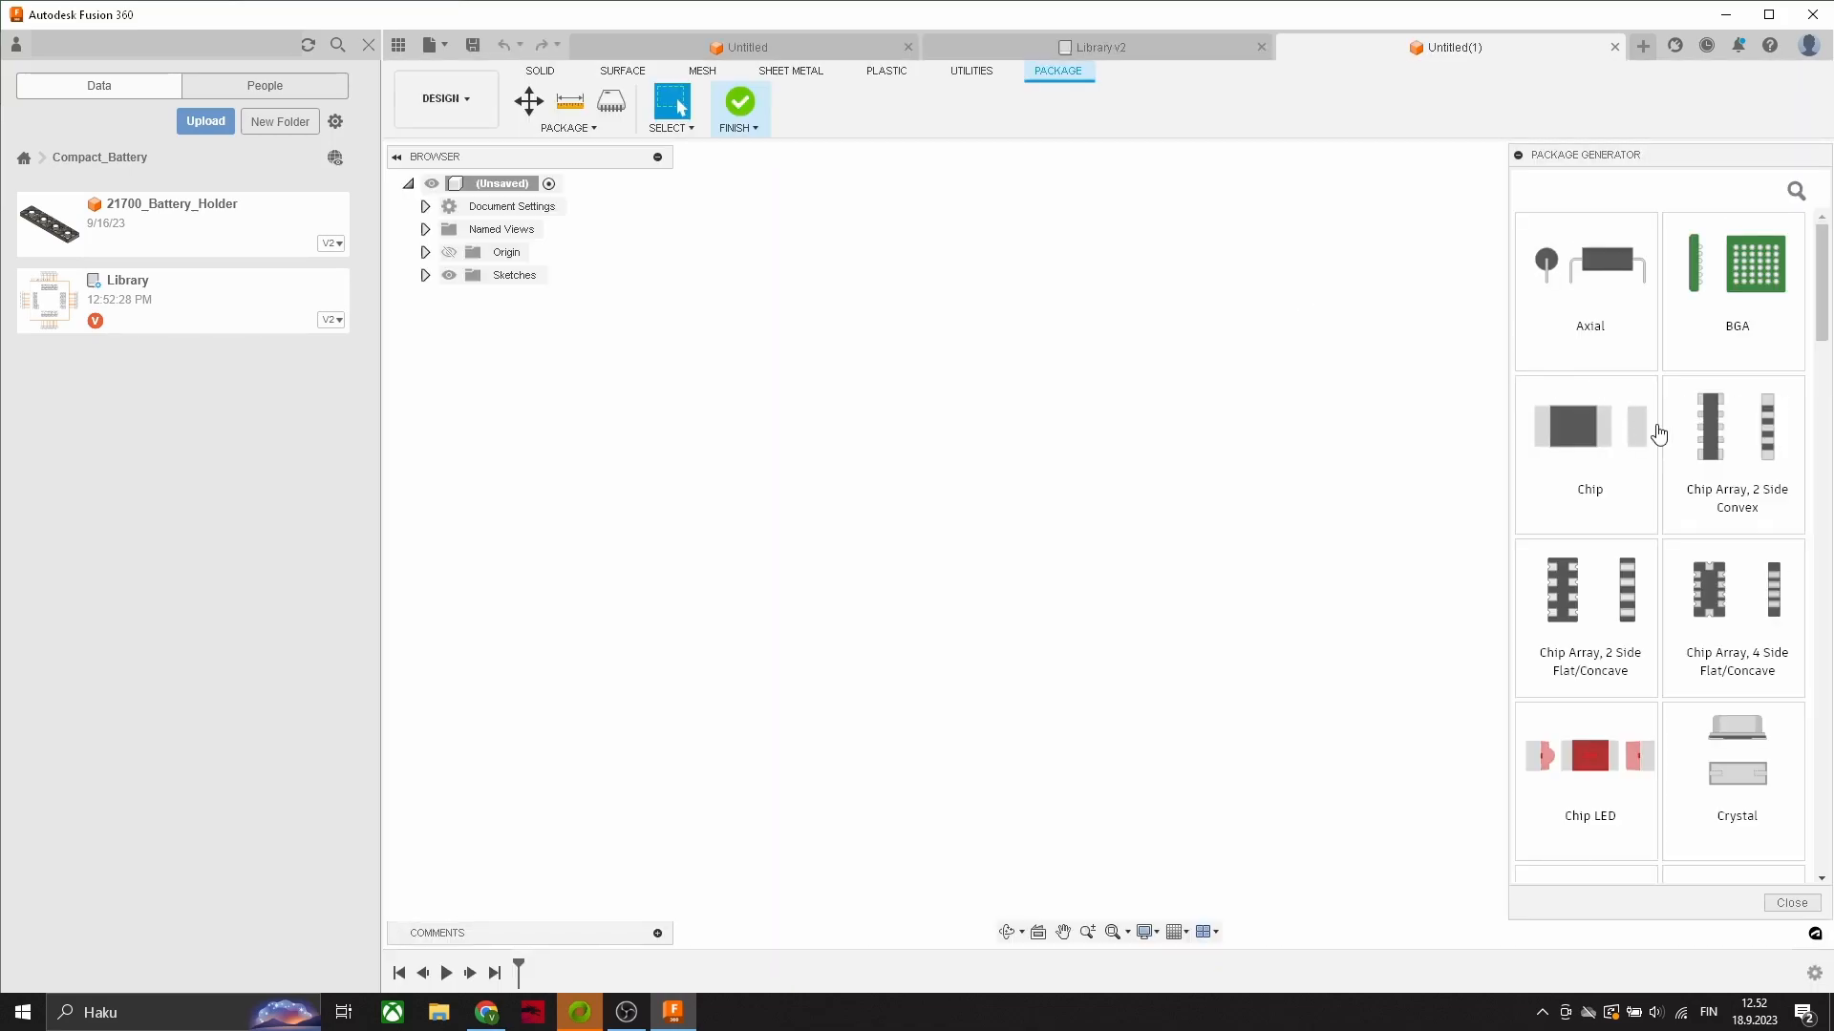
scroll(1648, 532, "down", 10)
scroll(1647, 532, "down", 12)
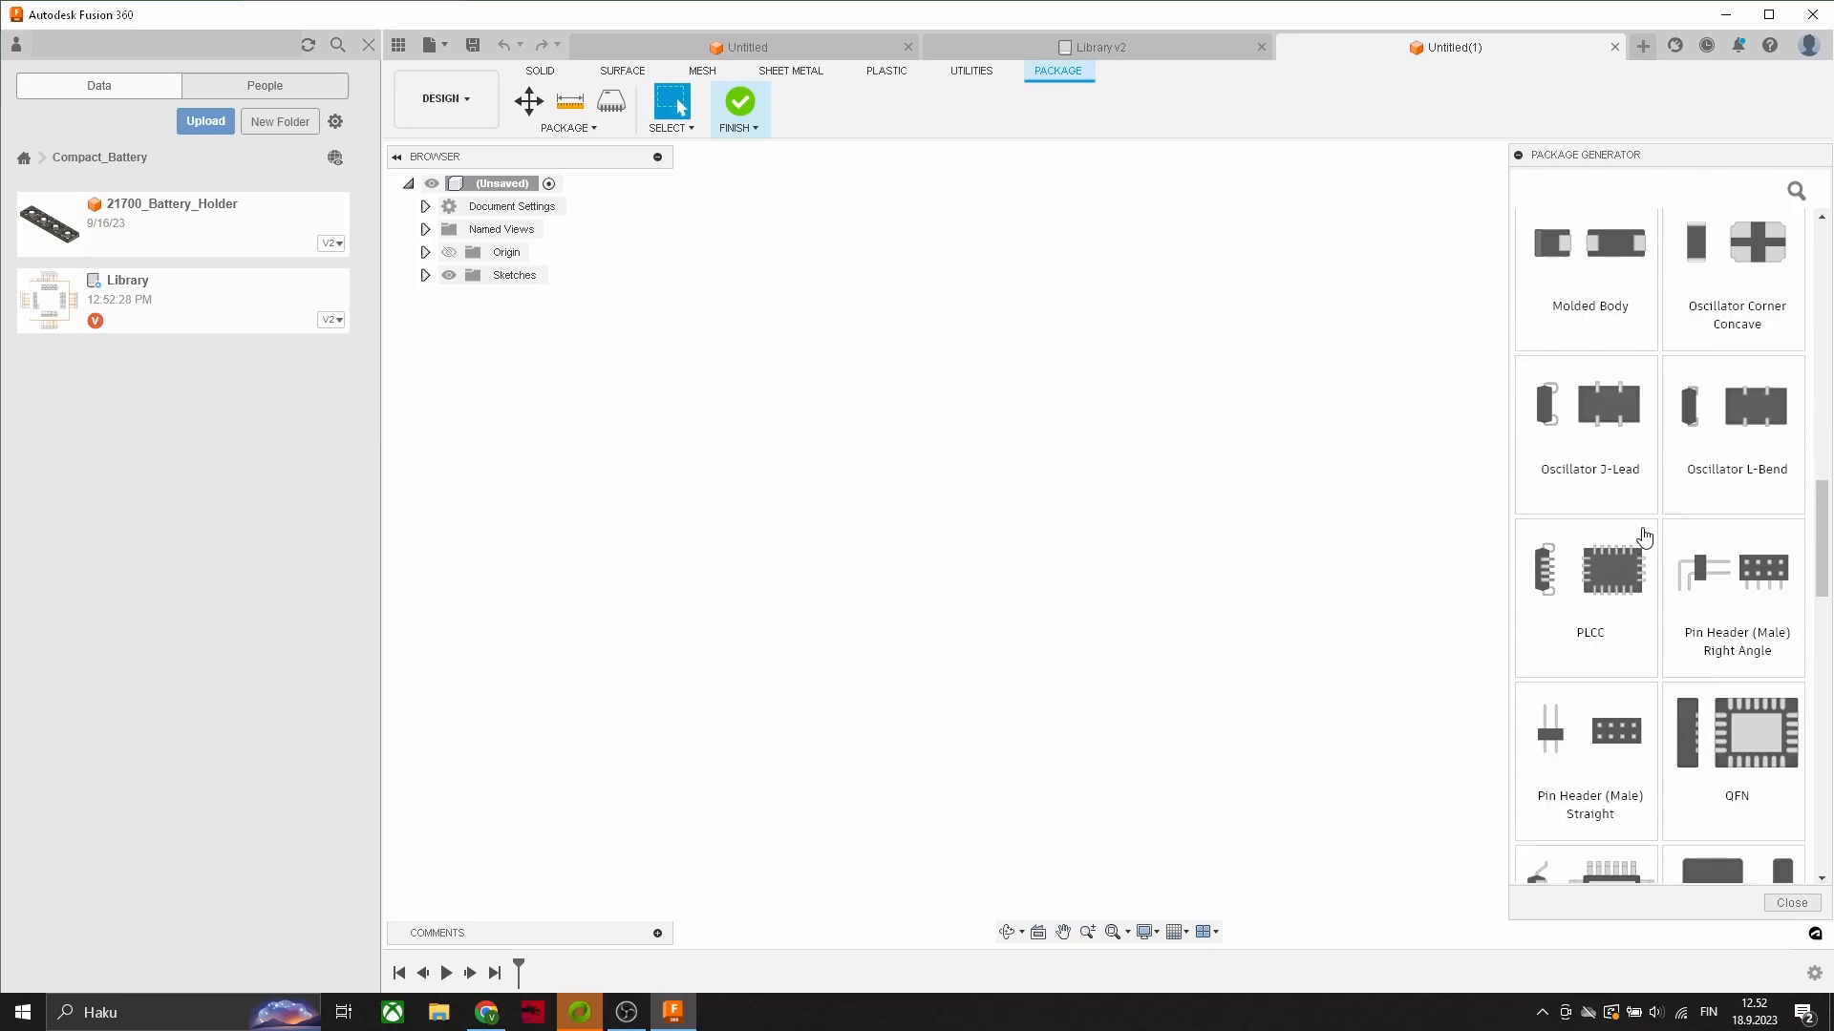
left_click(1590, 579)
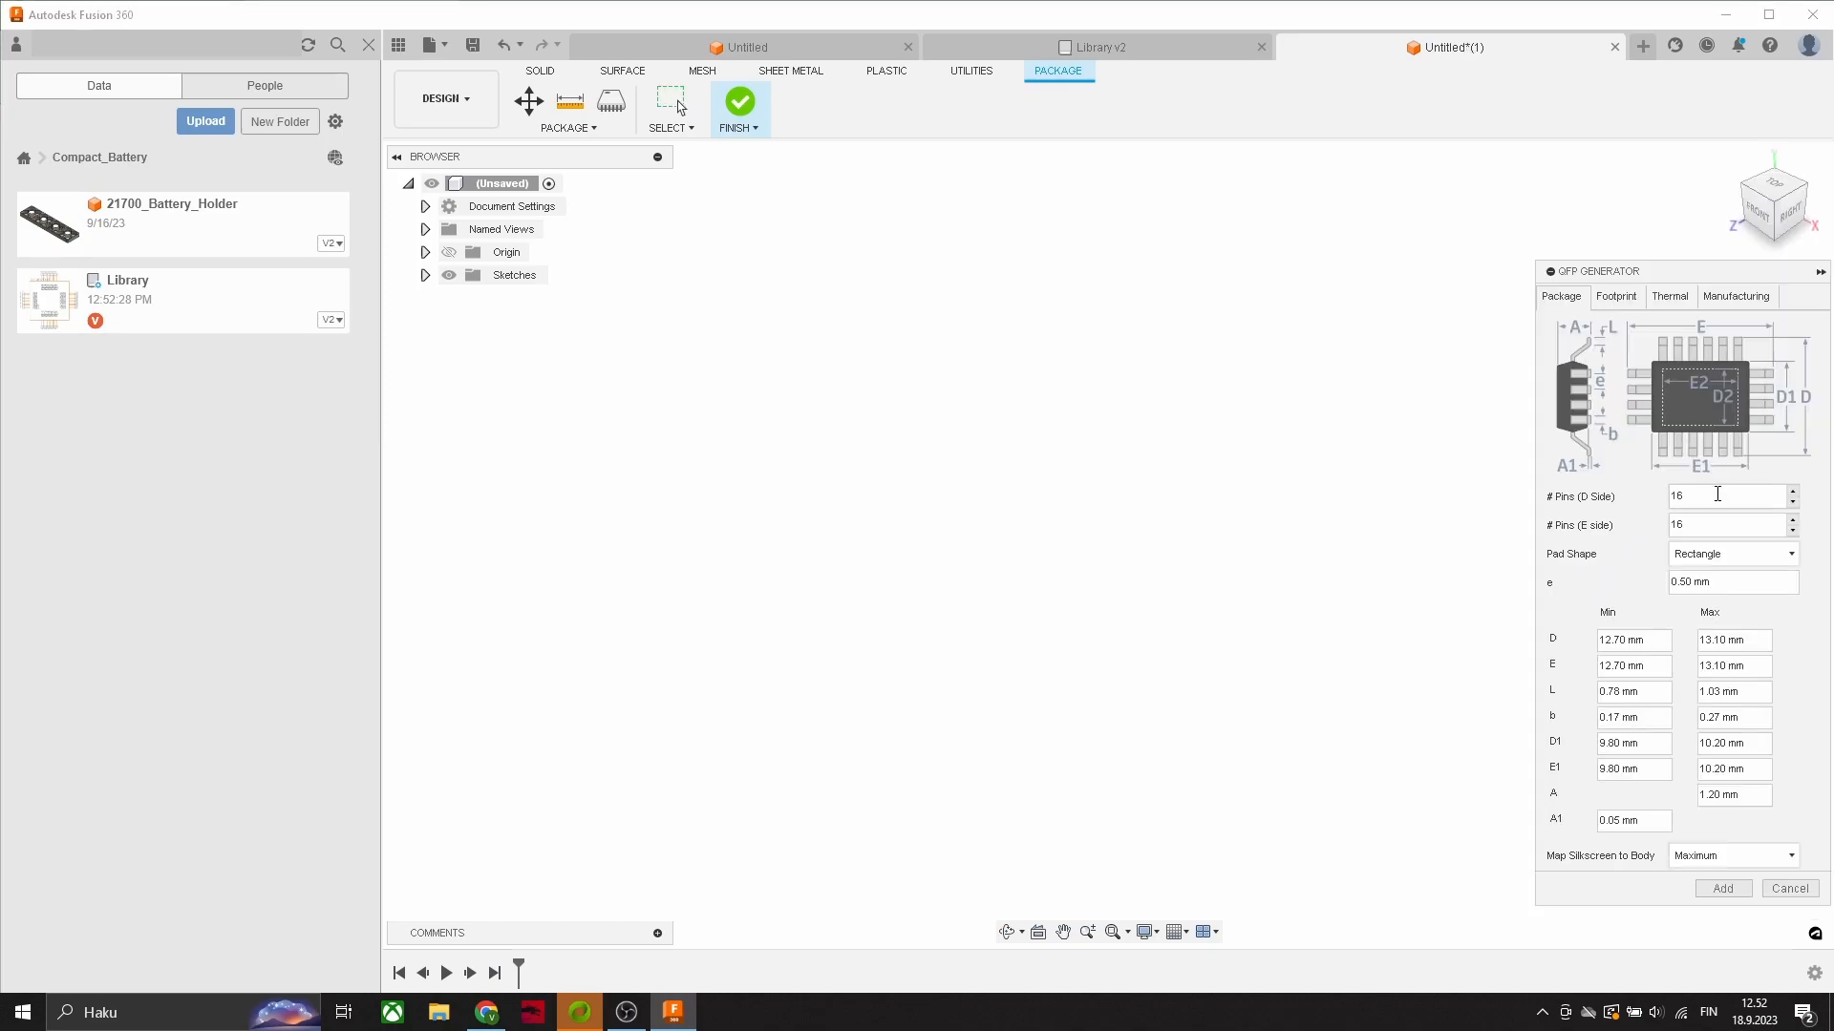
Step: Find the package dimensions drawing on the browser's PG-TQFP-48-9 page, and back in Fusion 360 set 12 pins for both the D and E sides
left_click(488, 1012)
scroll(878, 626, "down", 5)
scroll(878, 625, "down", 5)
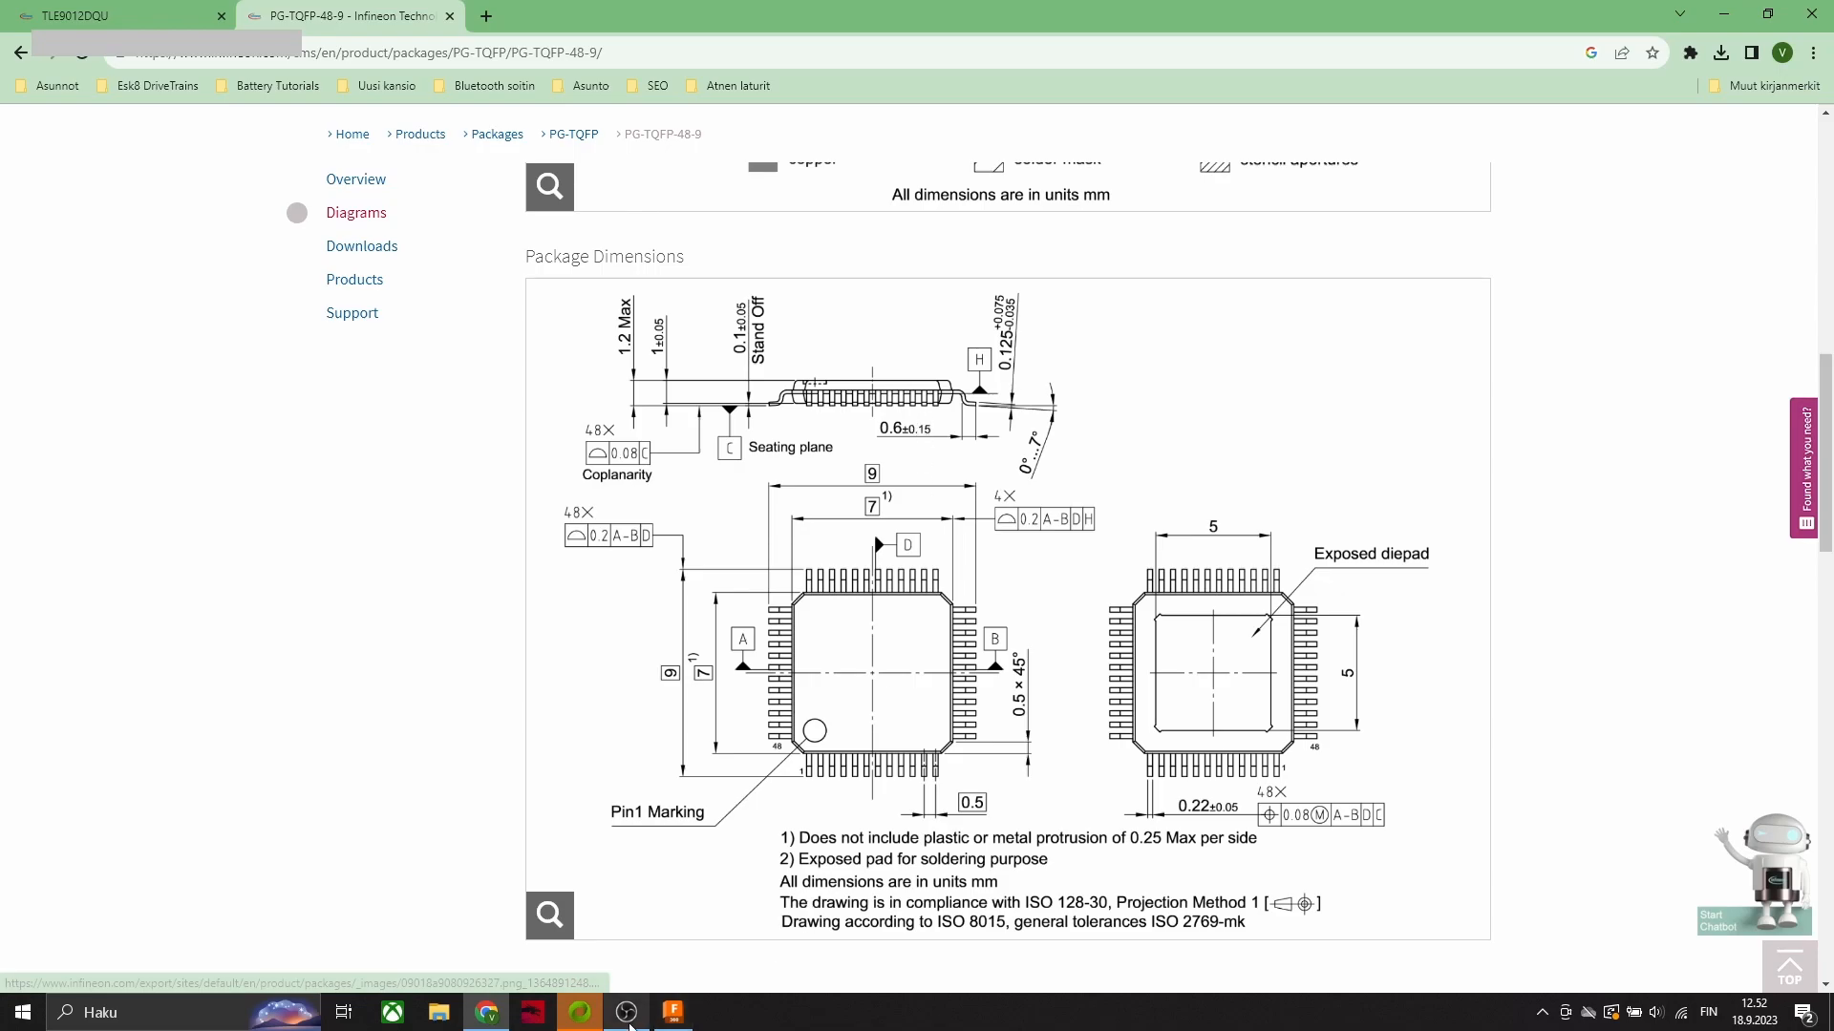
left_click(665, 1018)
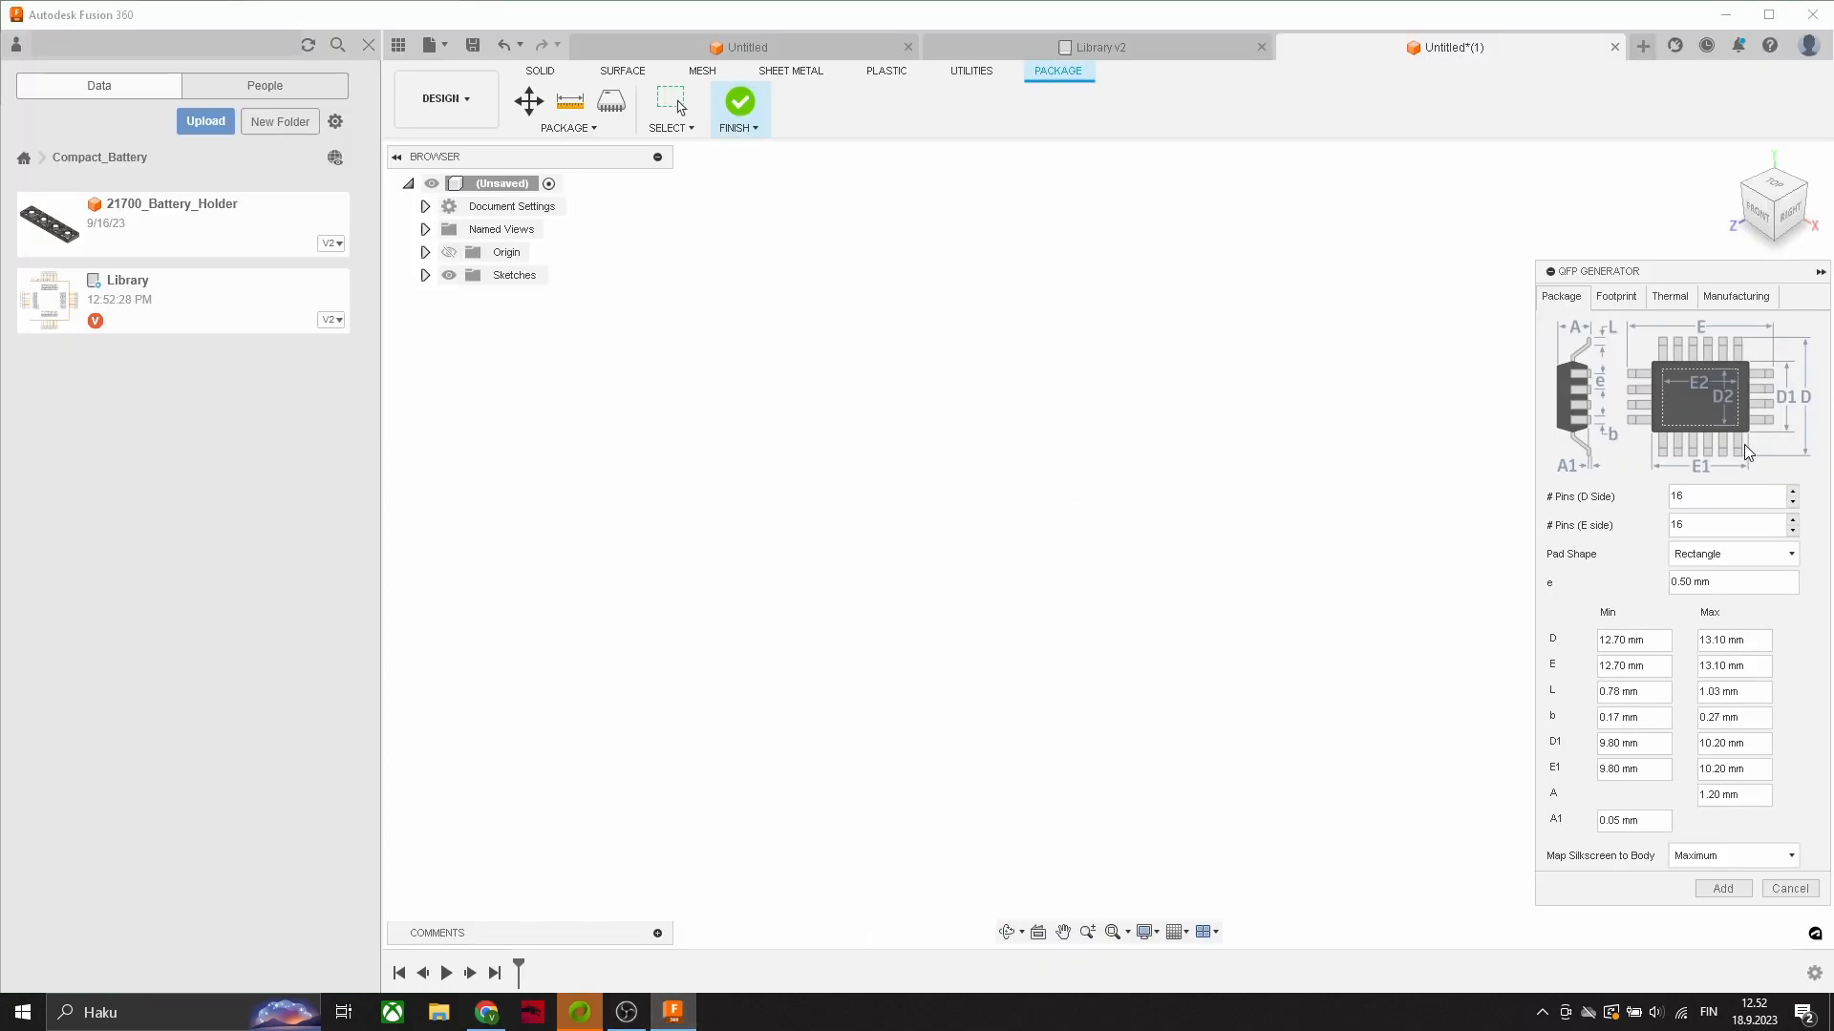
type("12")
double_click(1698, 523)
type("12")
Step: Check the overall size in the browser drawing, and in Fusion 360 set D and E to 9 mm for both minimum and maximum
left_click(486, 1012)
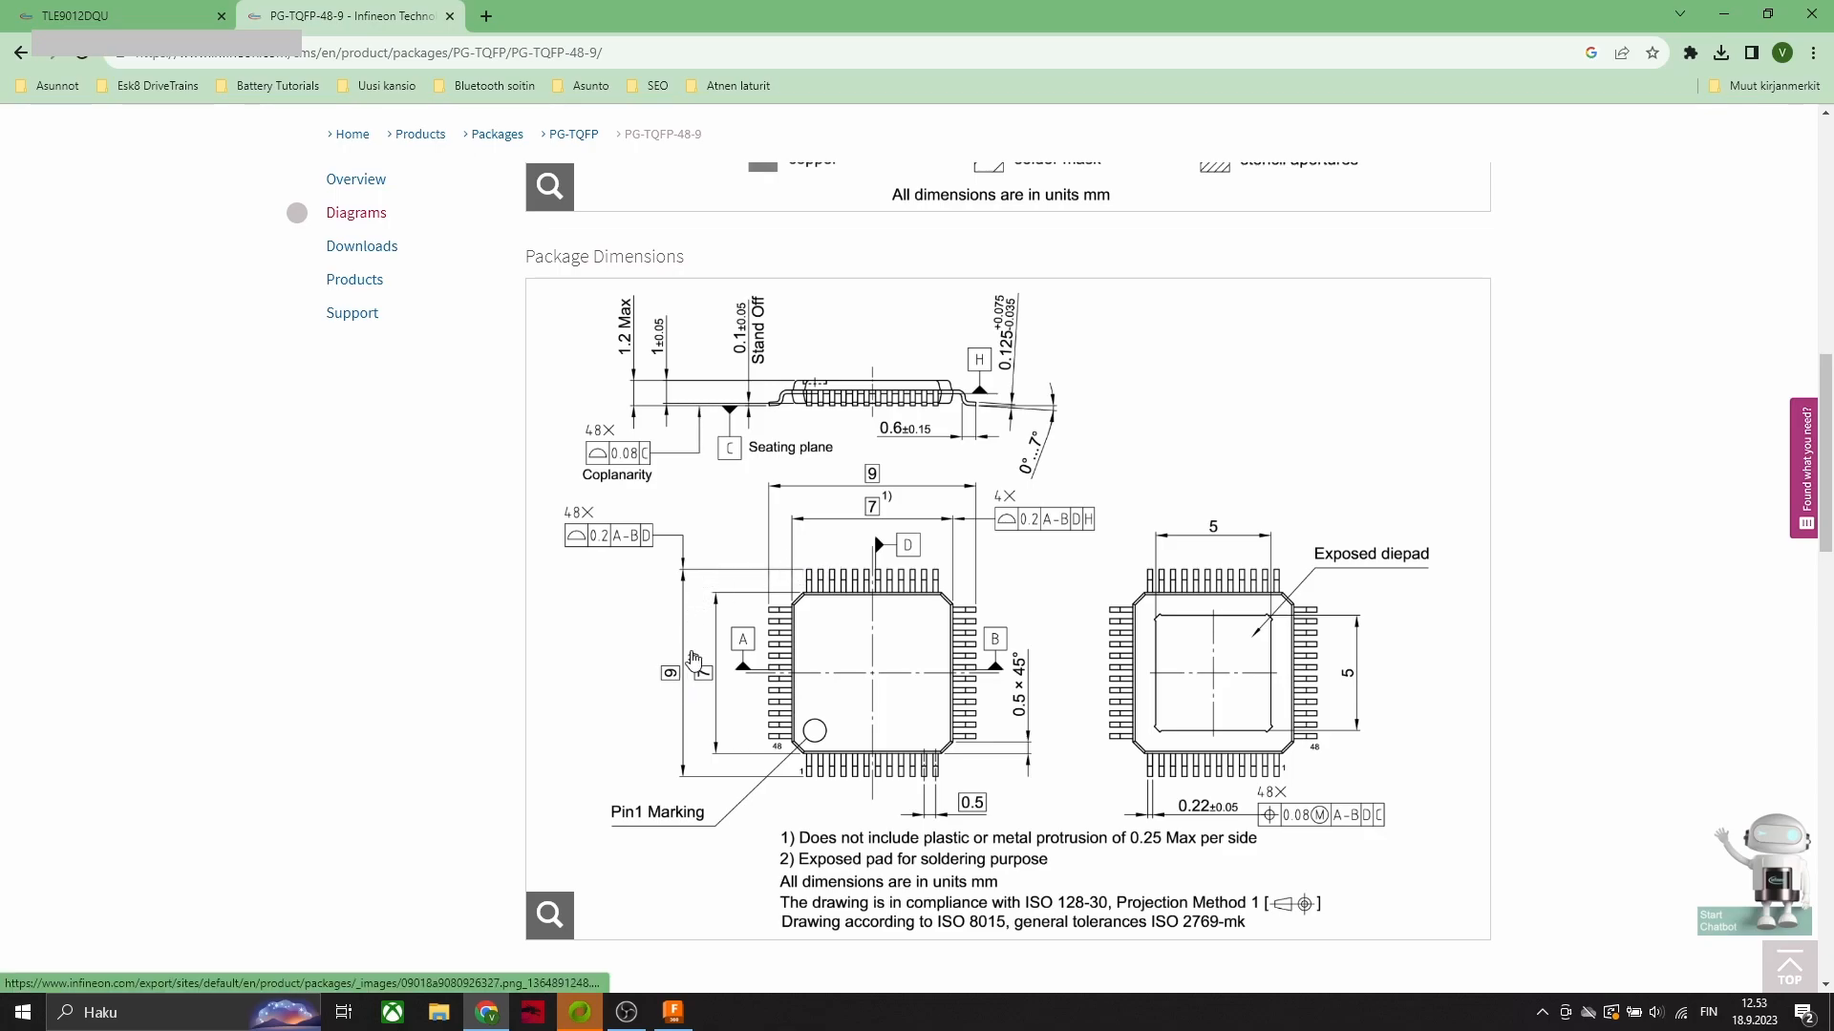
left_click(673, 1012)
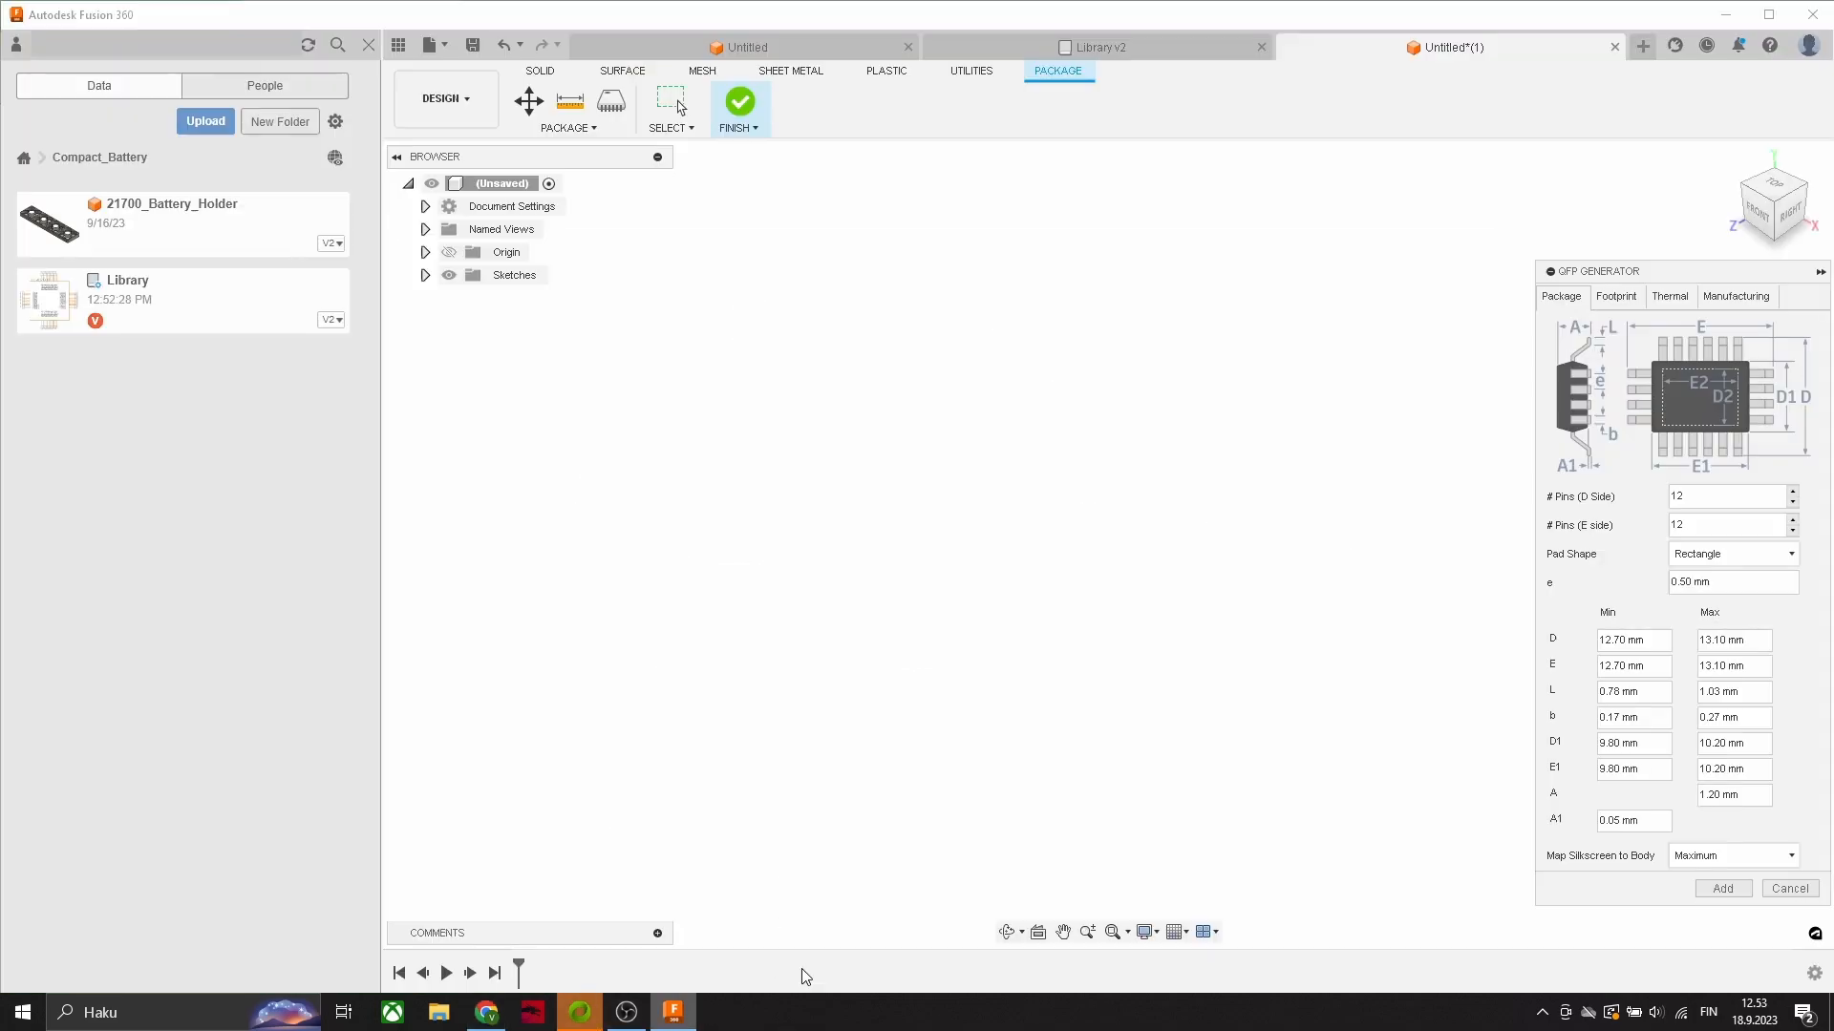
double_click(1626, 641)
type("9")
double_click(1729, 641)
type("99")
double_click(1618, 666)
type("9")
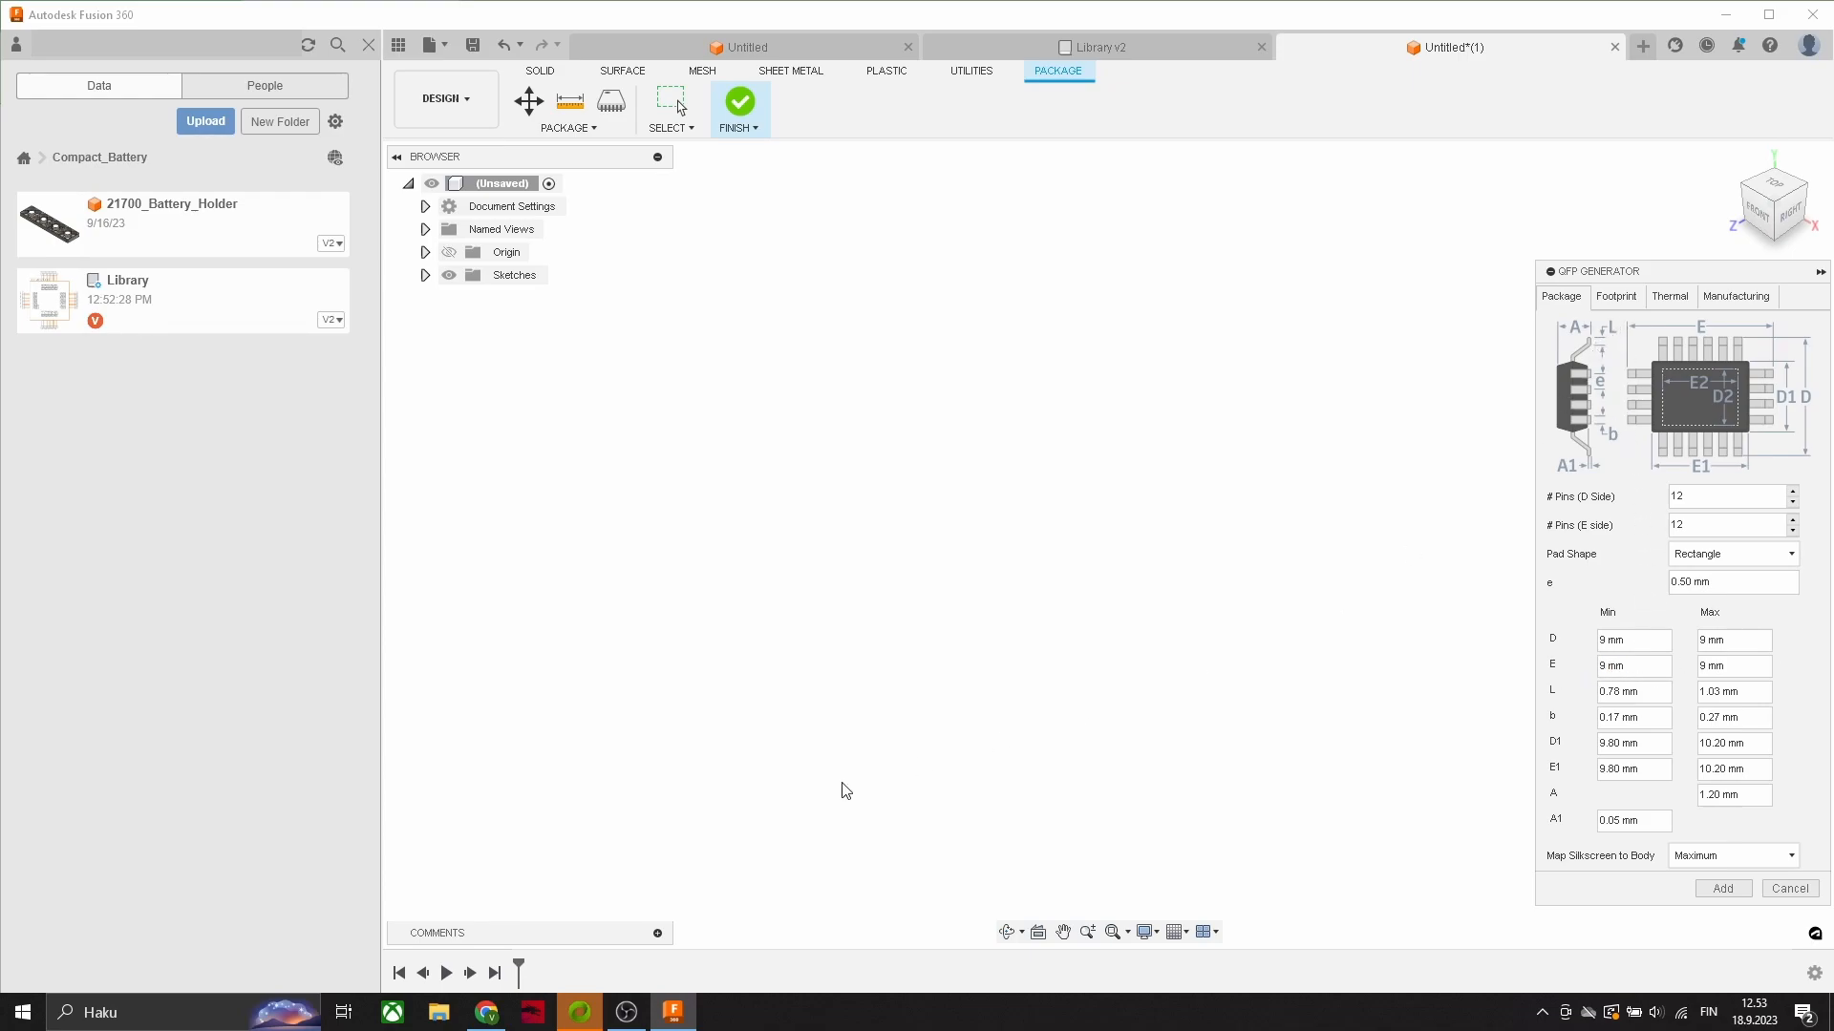
Step: Check the lead dimensions in the browser drawing, and in Fusion 360 set L to 0.45 mm minimum and 0.75 mm maximum
left_click(489, 1010)
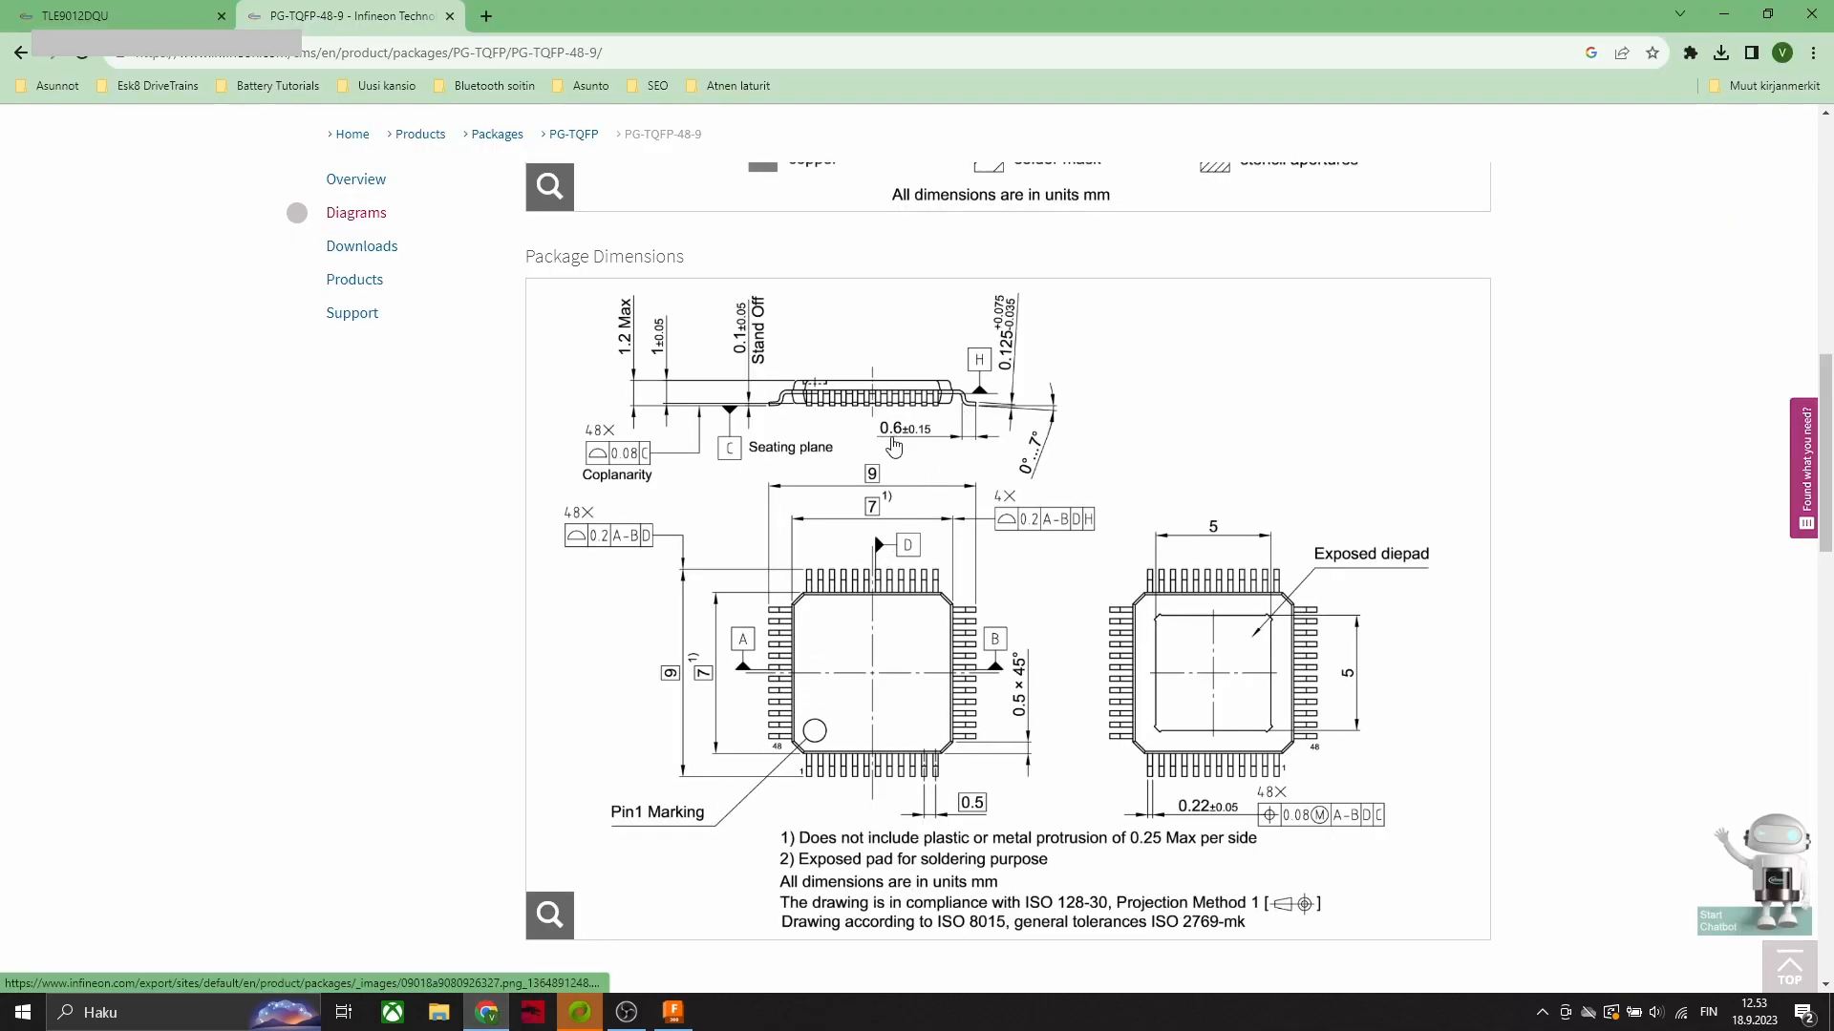
left_click(673, 1011)
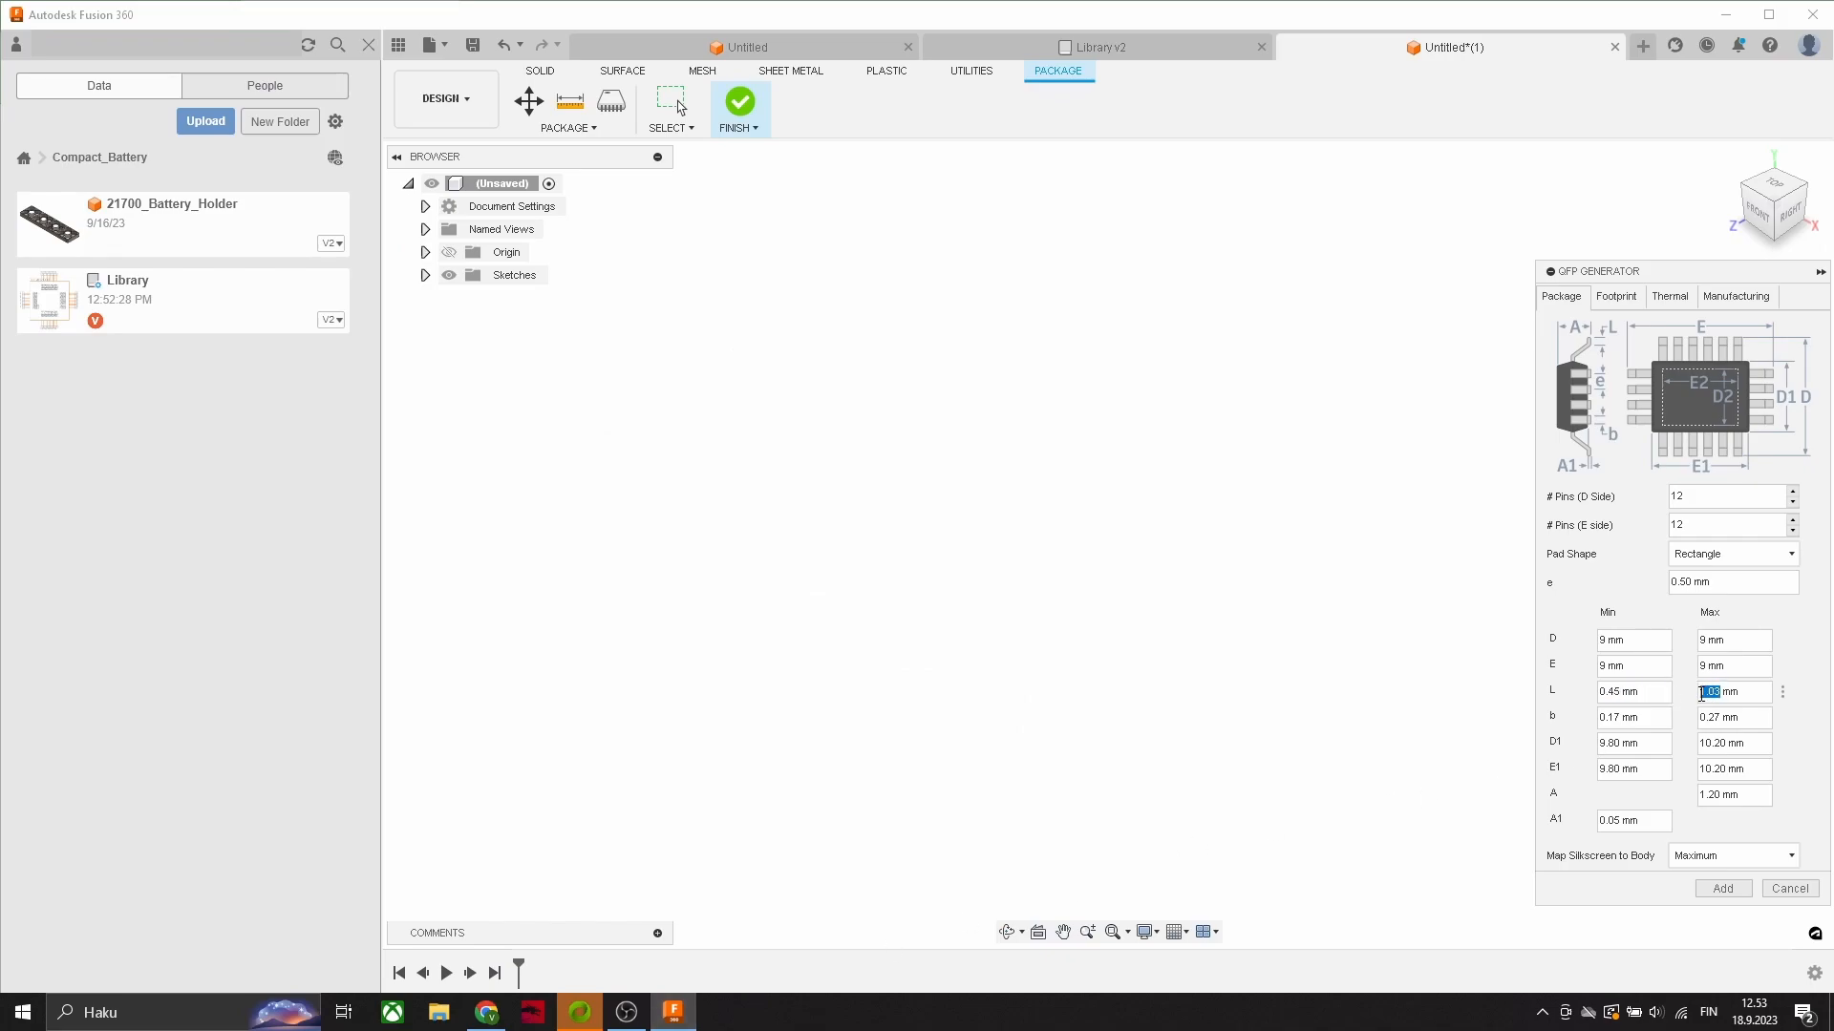
type("0")
left_click(486, 1012)
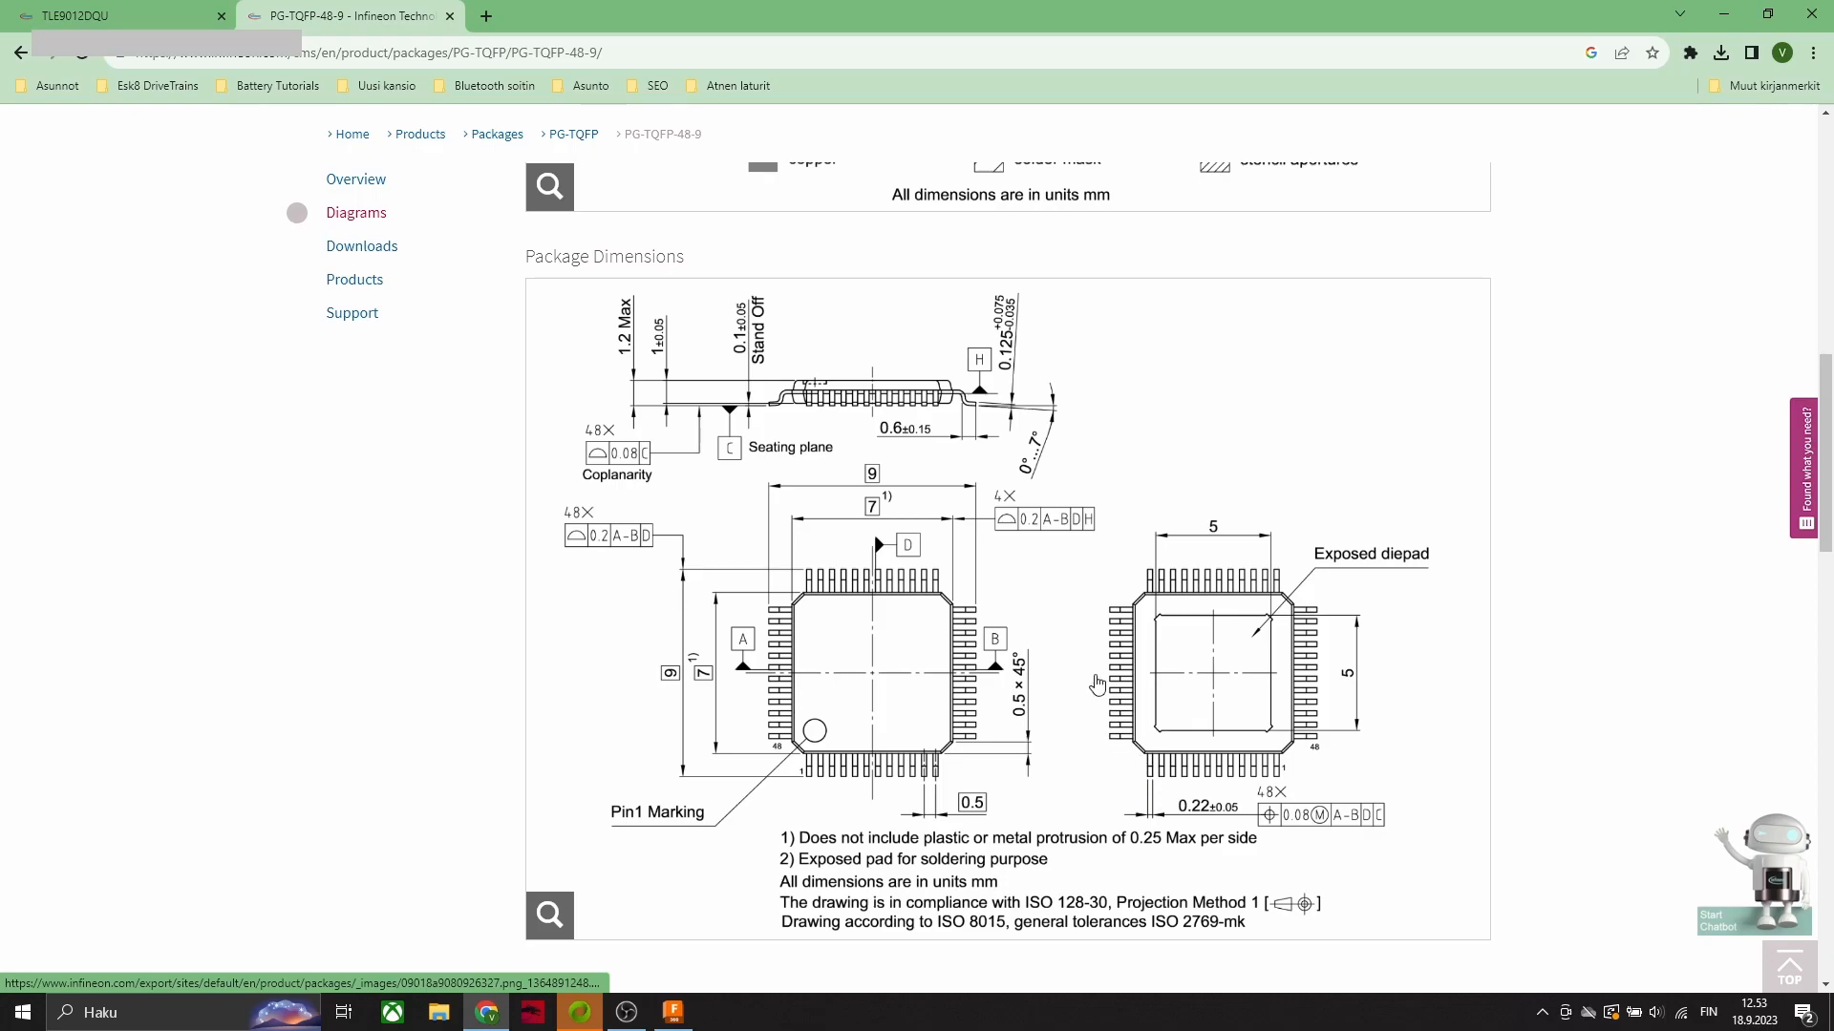
left_click(675, 1014)
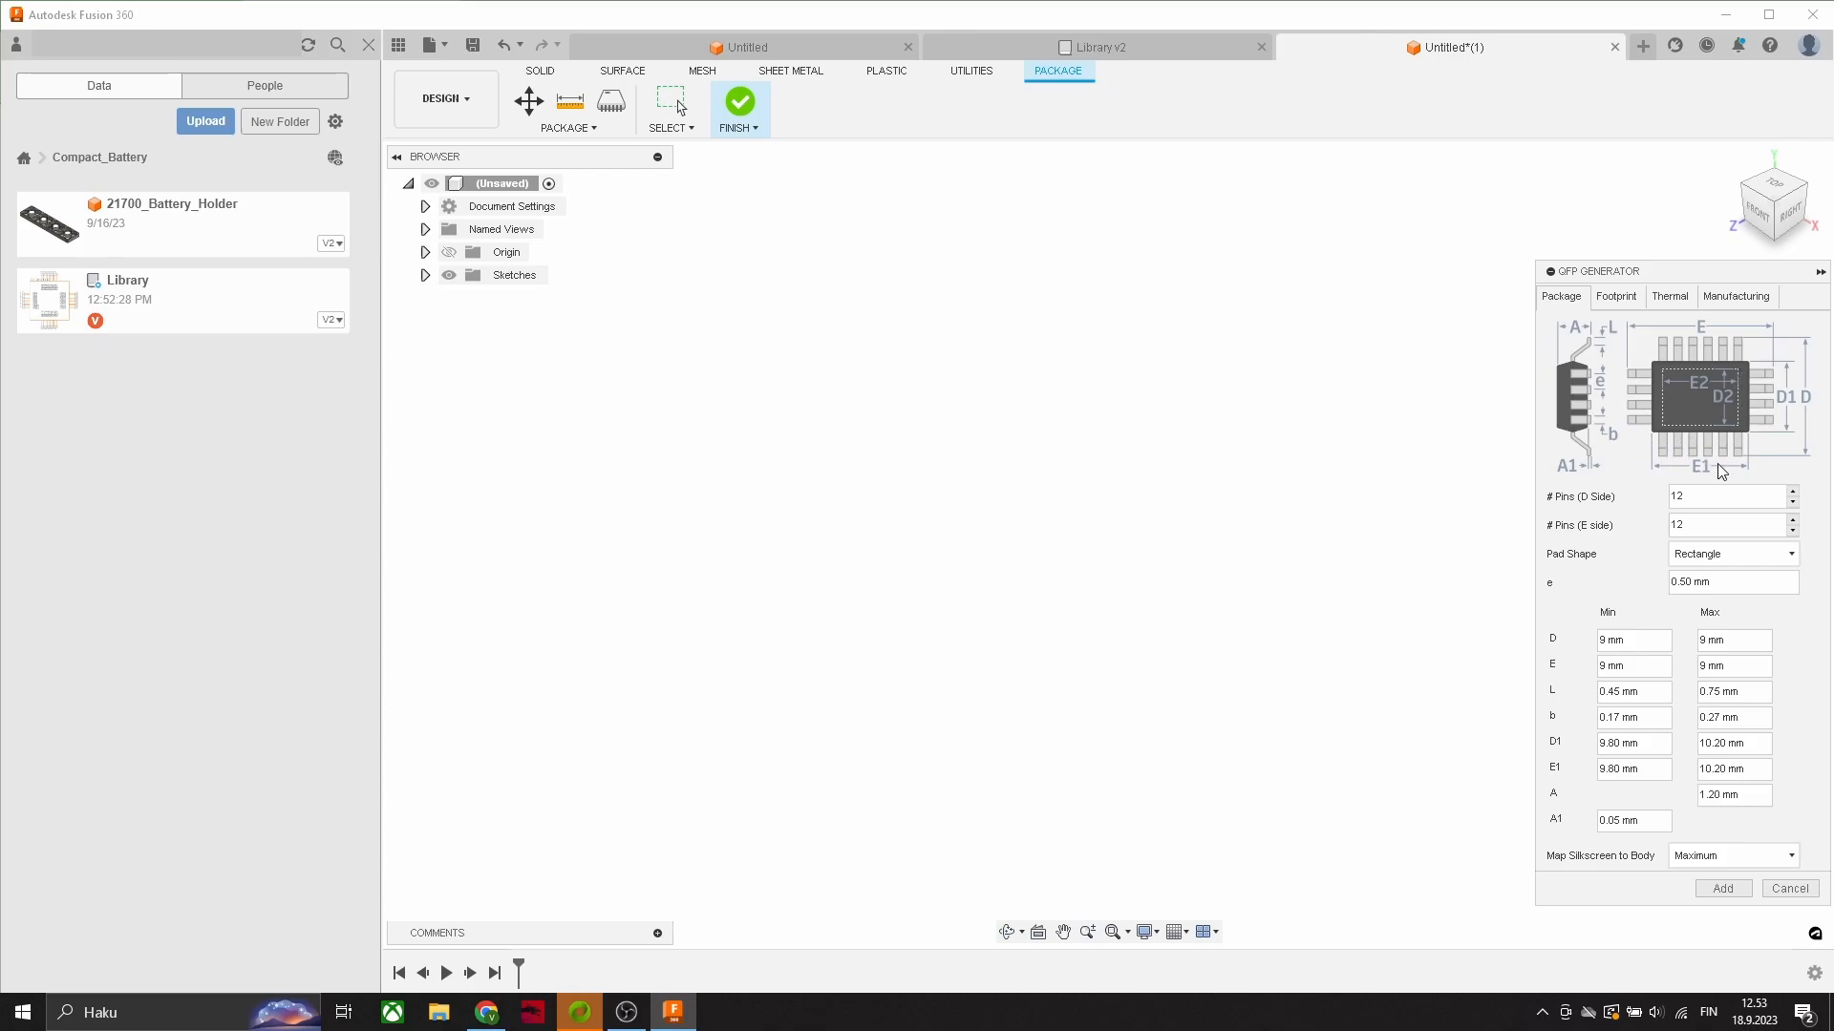
Step: Check the body size in the browser drawing, and in Fusion 360 set D1 and E1 to 7 mm for both minimum and maximum
left_click(486, 1012)
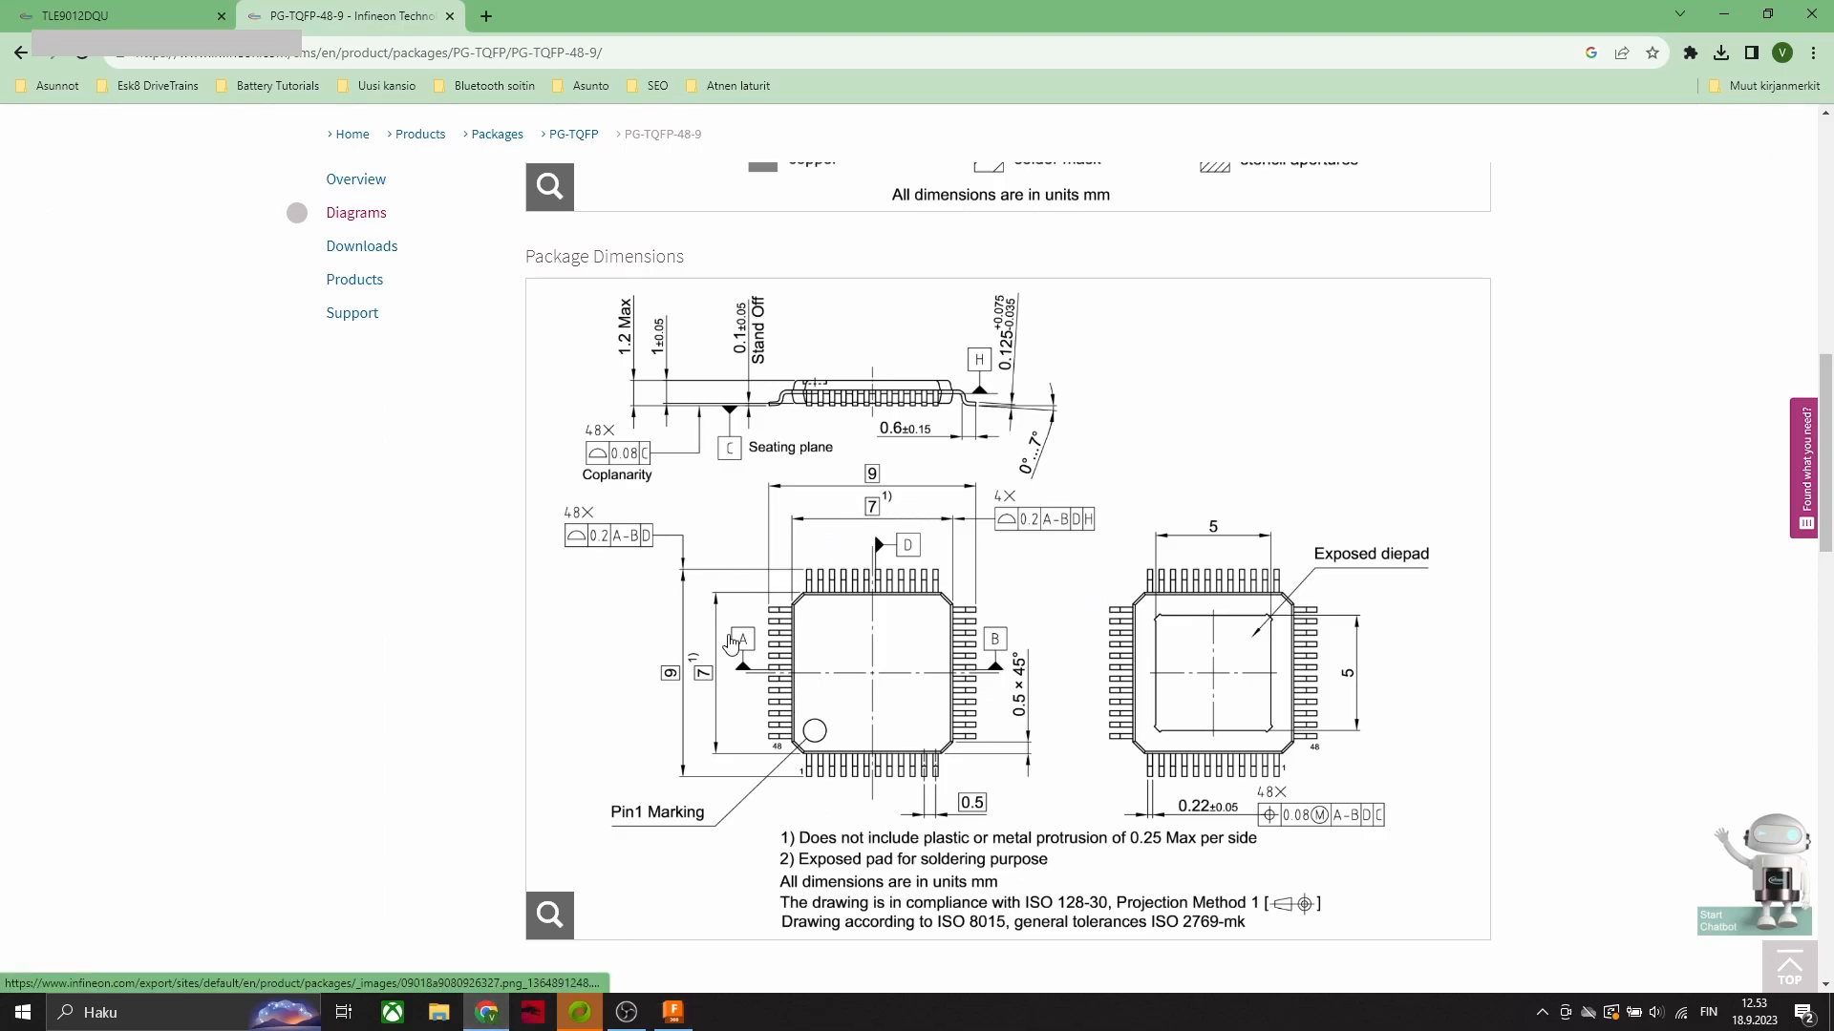
left_click(672, 1012)
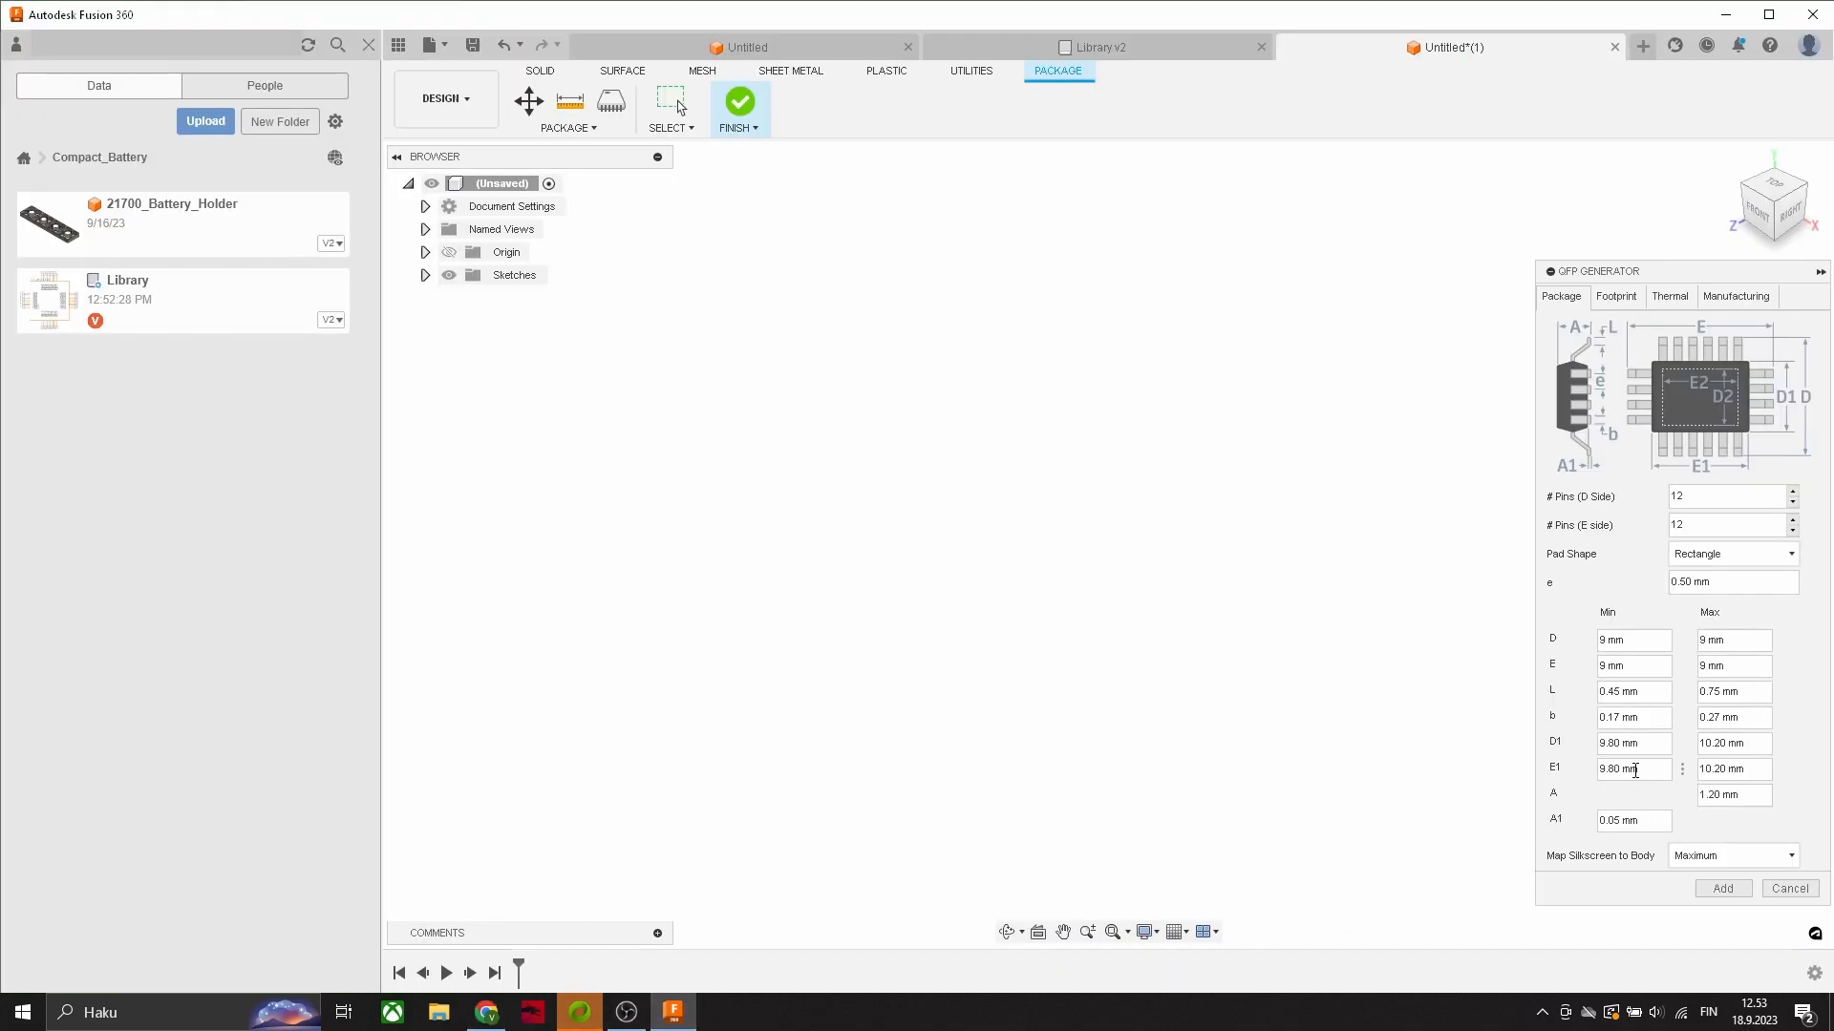
left_click_drag(1619, 743, 1592, 747)
type("7")
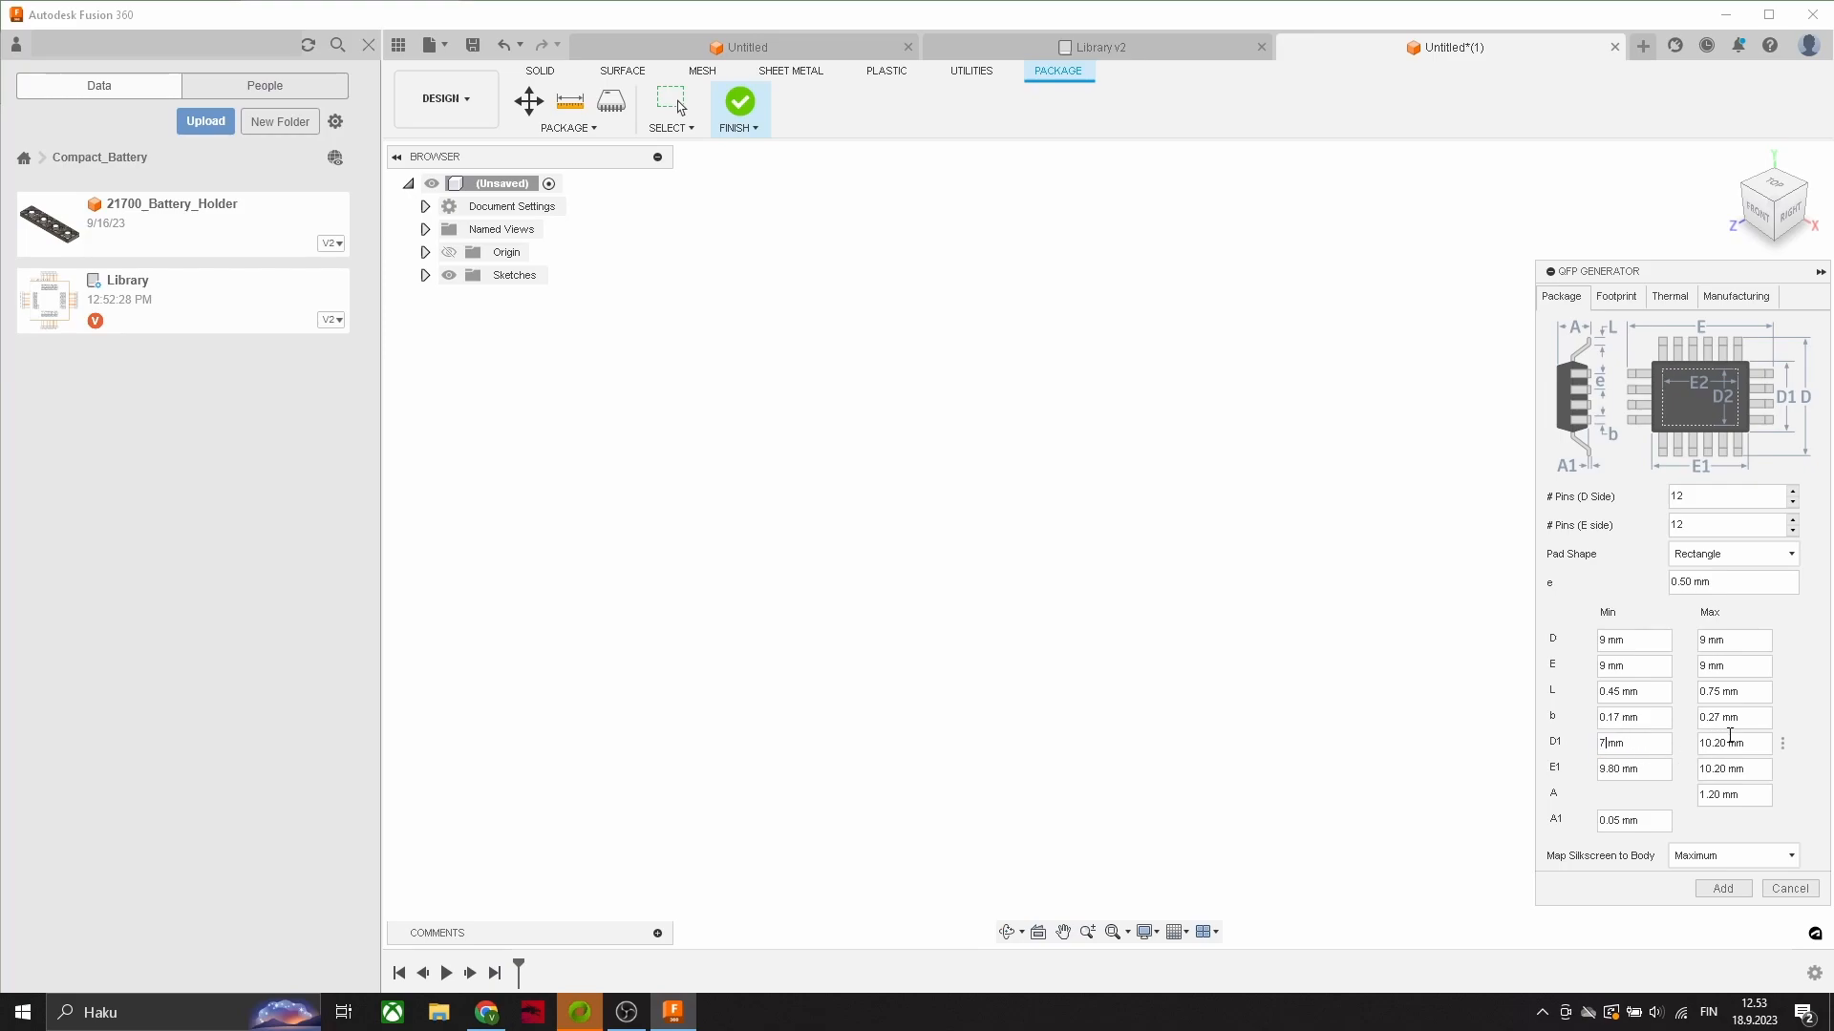
left_click_drag(1725, 743, 1576, 780)
type("77")
left_click_drag(1727, 771, 1696, 772)
type("7")
Step: Check the stand-off height in the browser drawing, and in Fusion 360 set A1 to 0.1 mm
left_click(487, 1016)
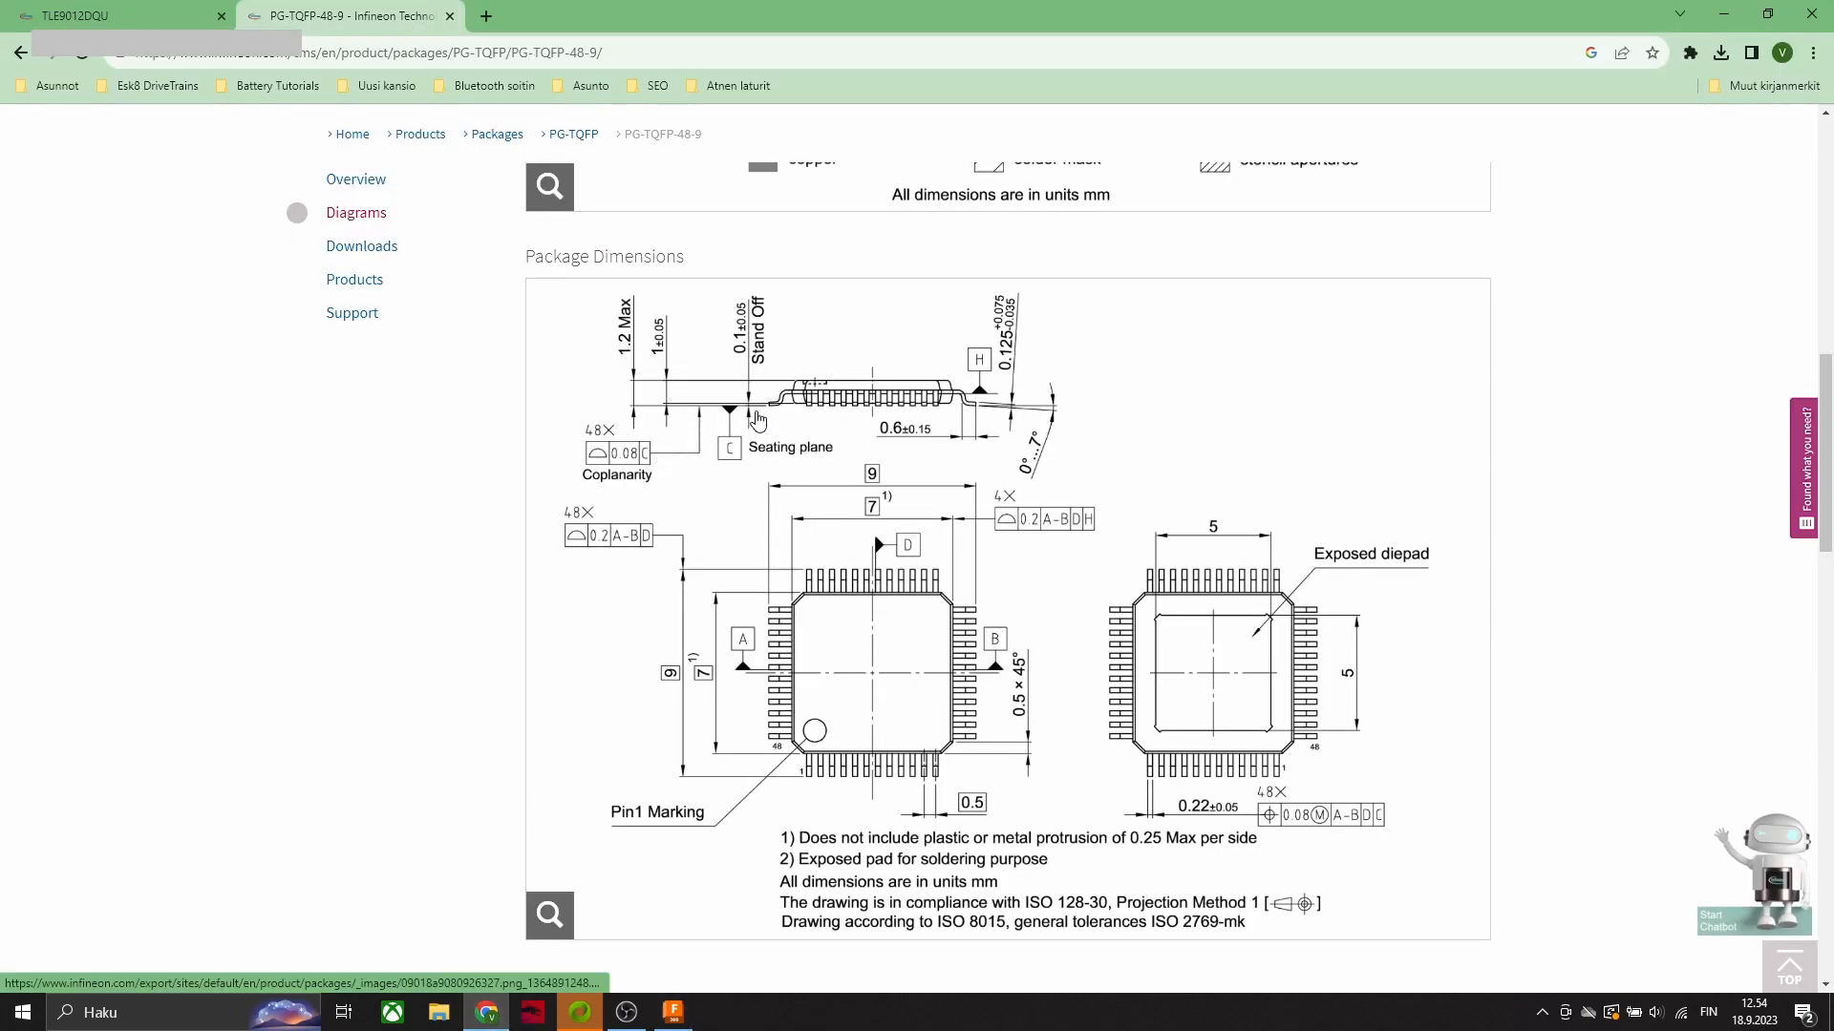
left_click(677, 1016)
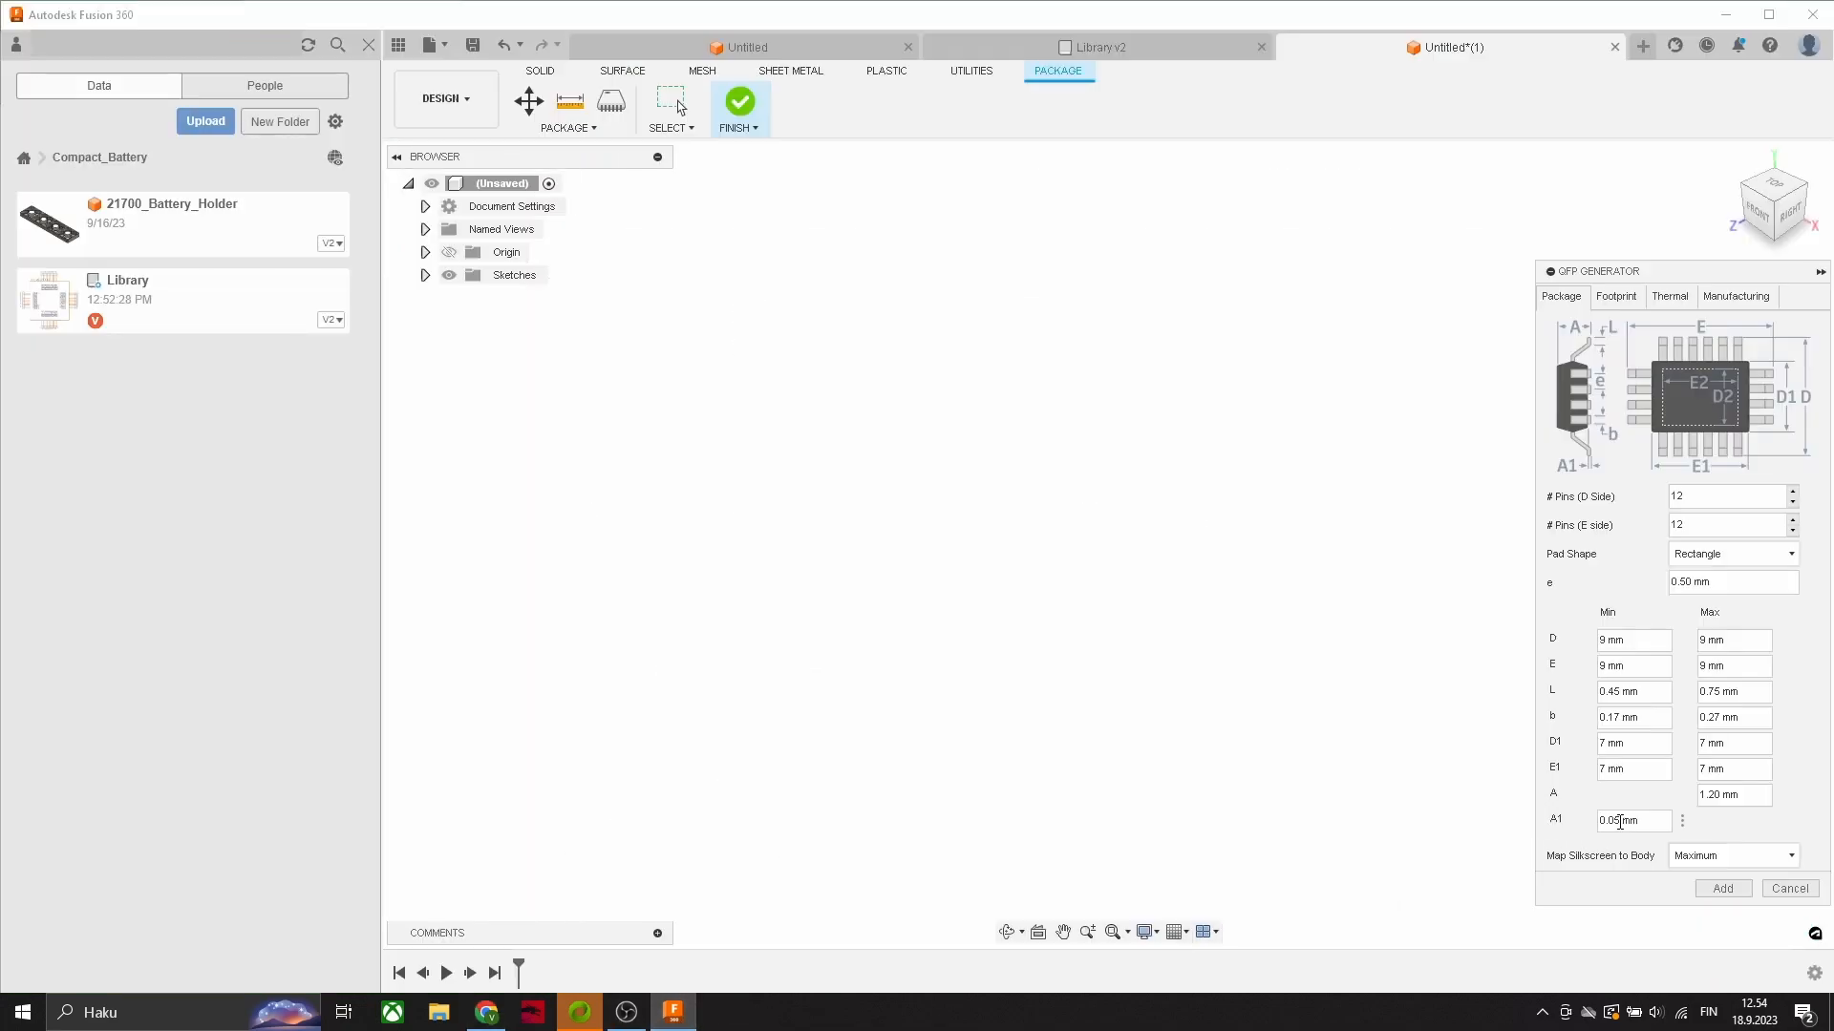
left_click(1688, 822)
left_click(1726, 822)
Step: Enable the thermal pad and, following the exposed diepad size in the browser drawing, set D2 and E2 to 5 mm in Fusion 360
left_click(1623, 300)
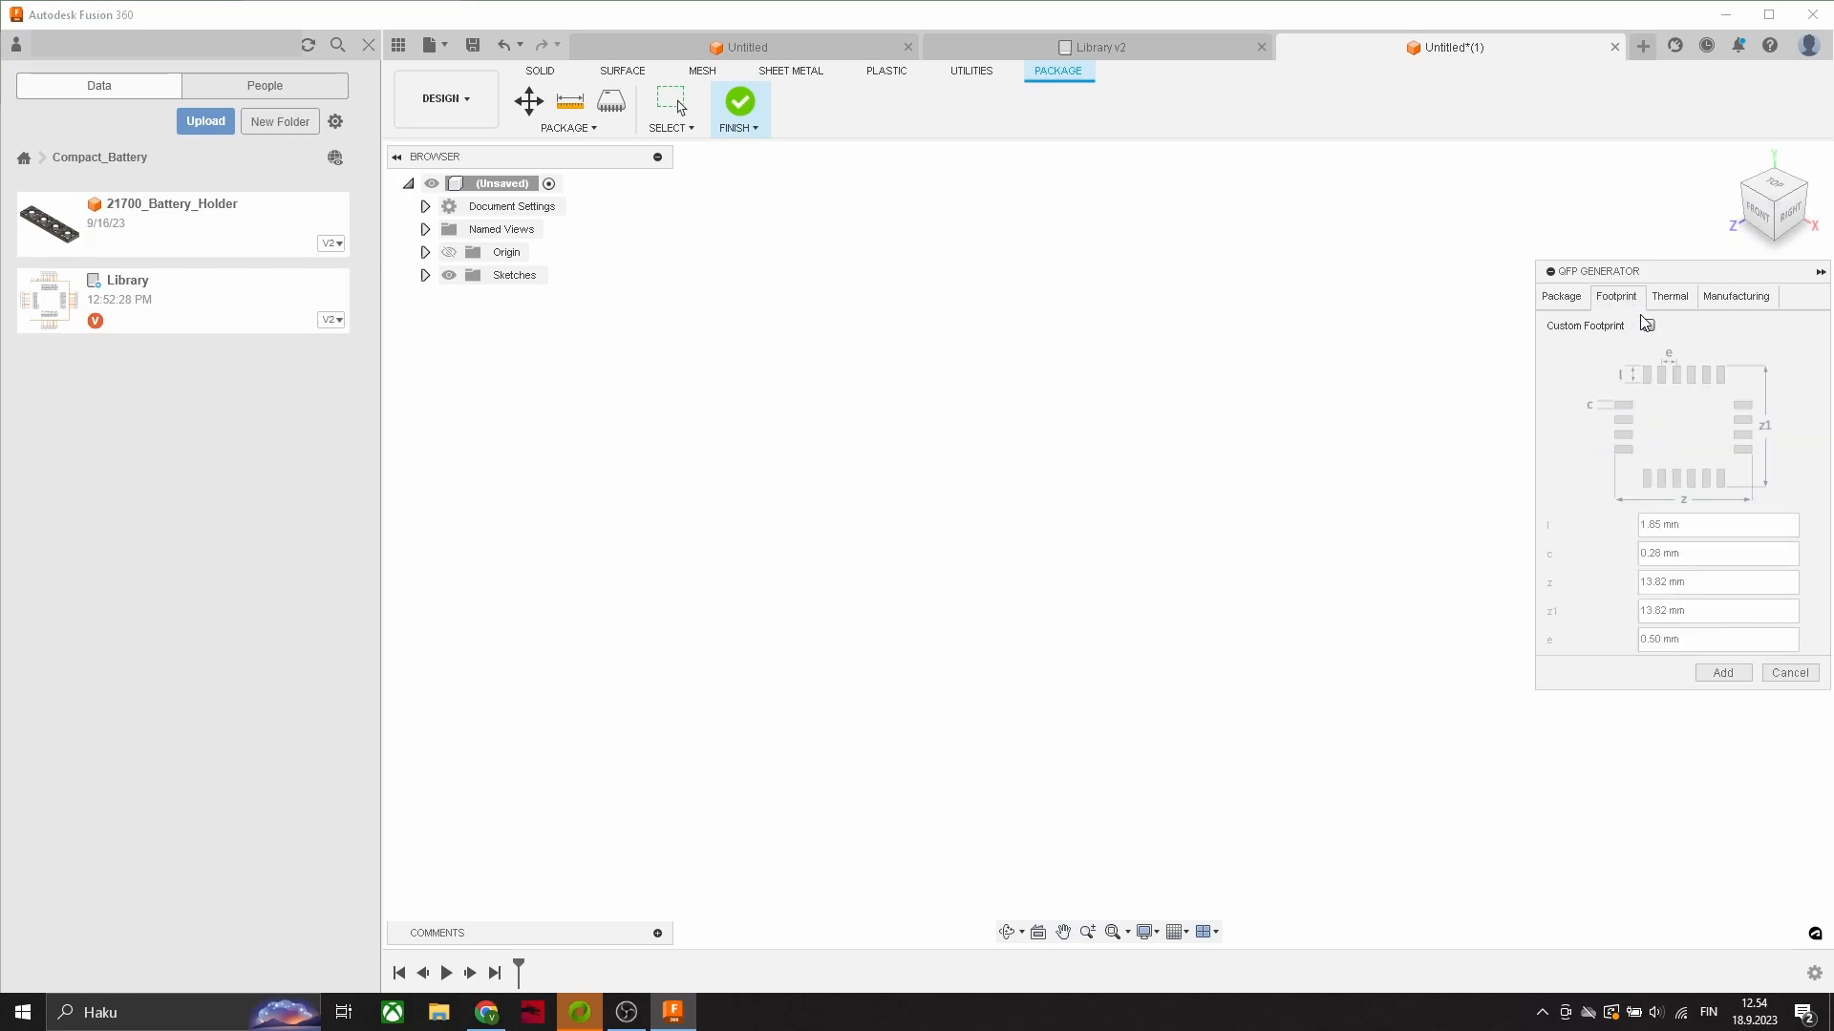
left_click(1665, 300)
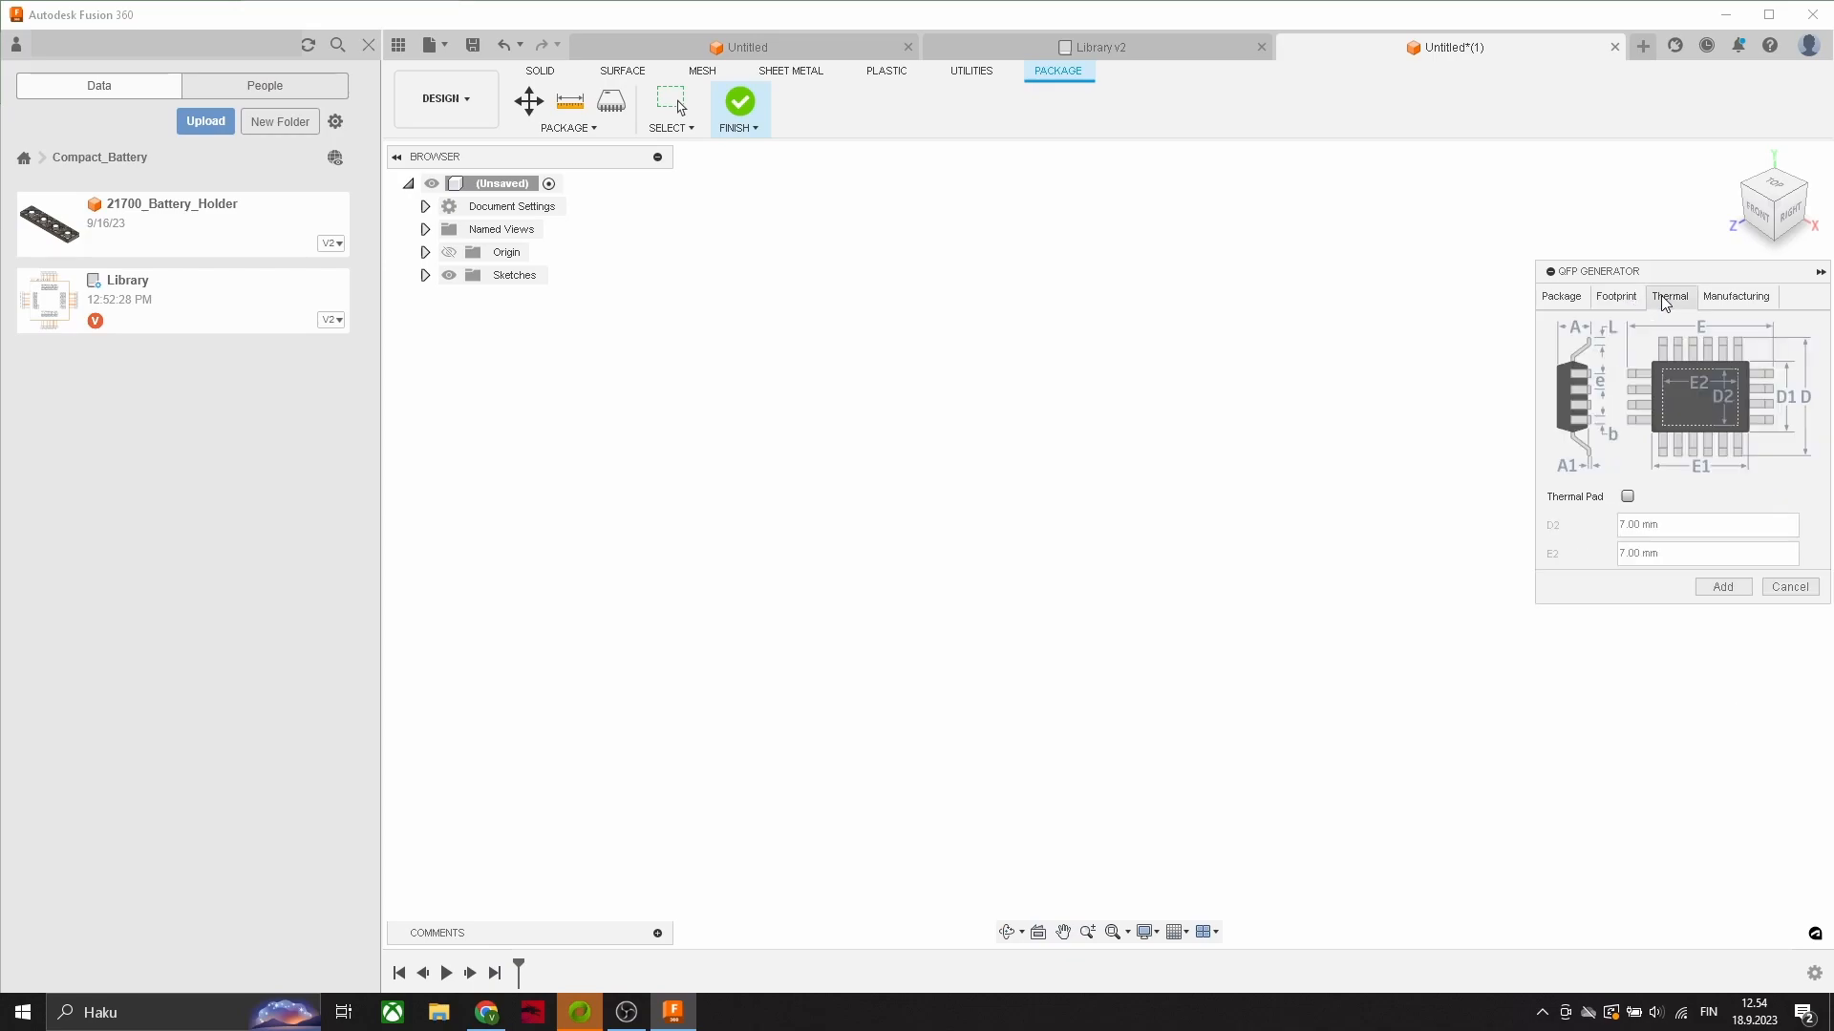
left_click(1627, 496)
left_click(486, 1012)
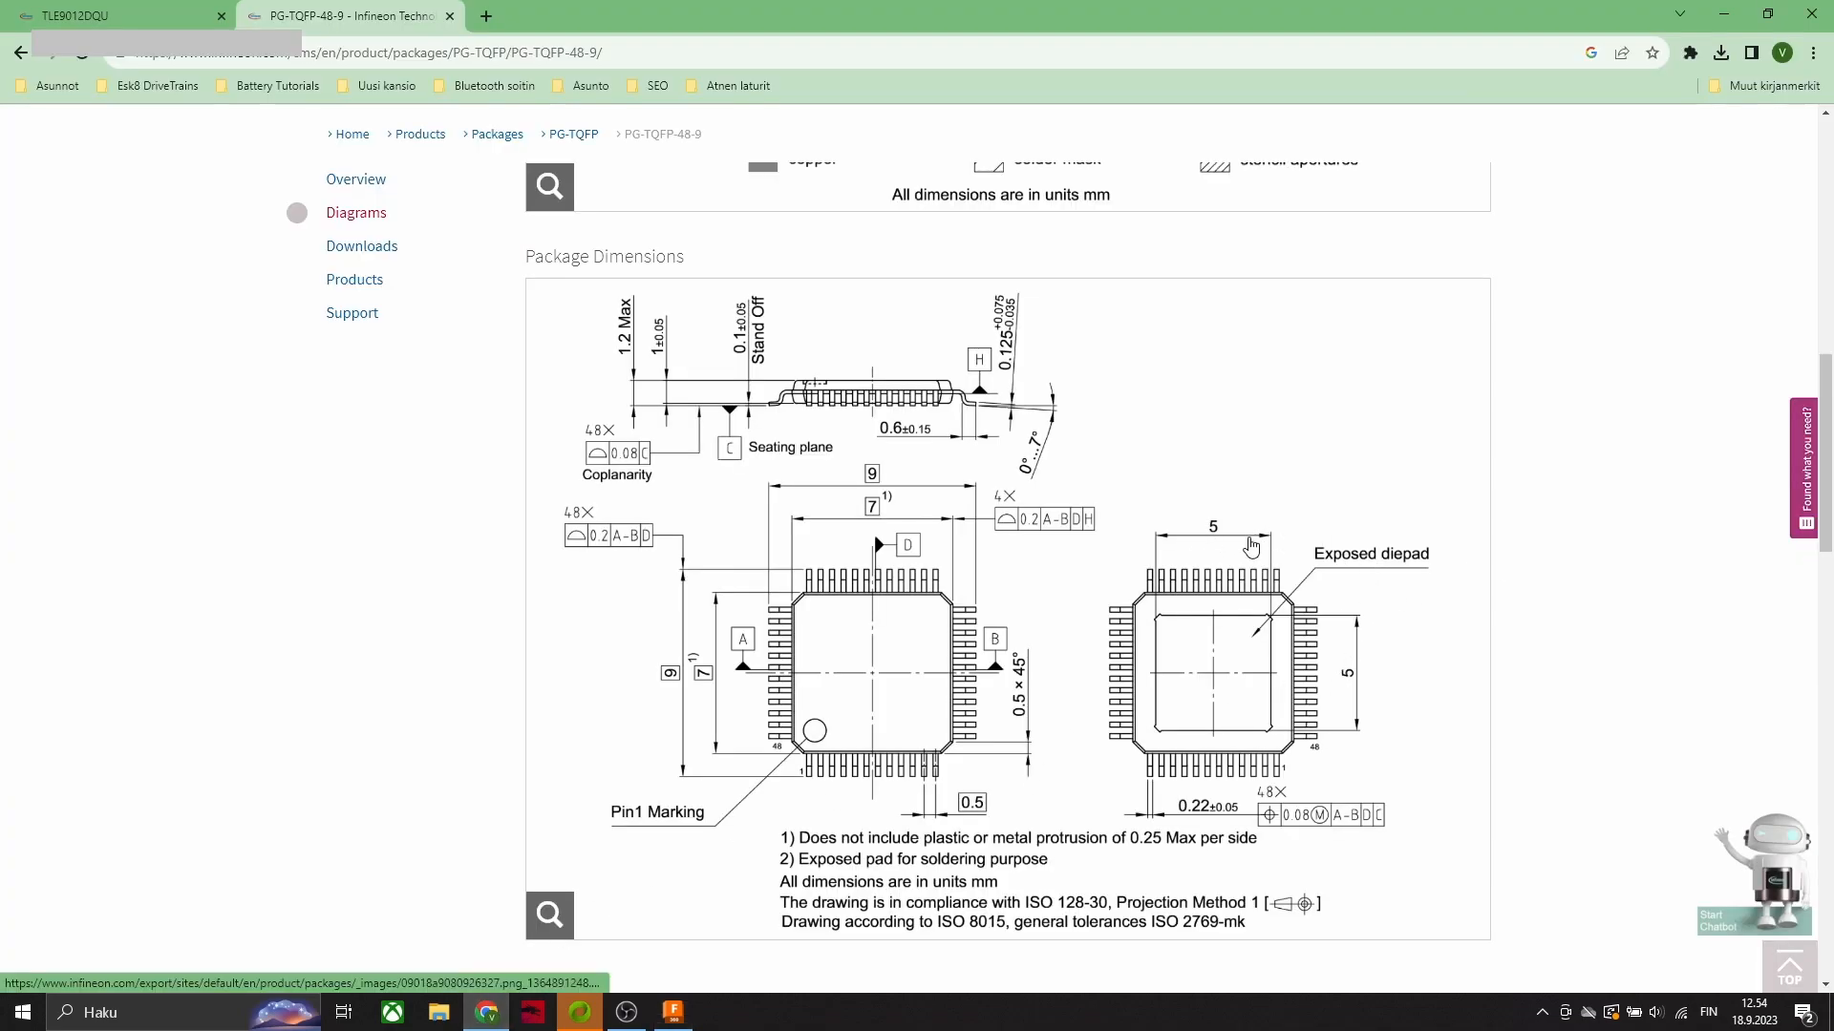
left_click(673, 1012)
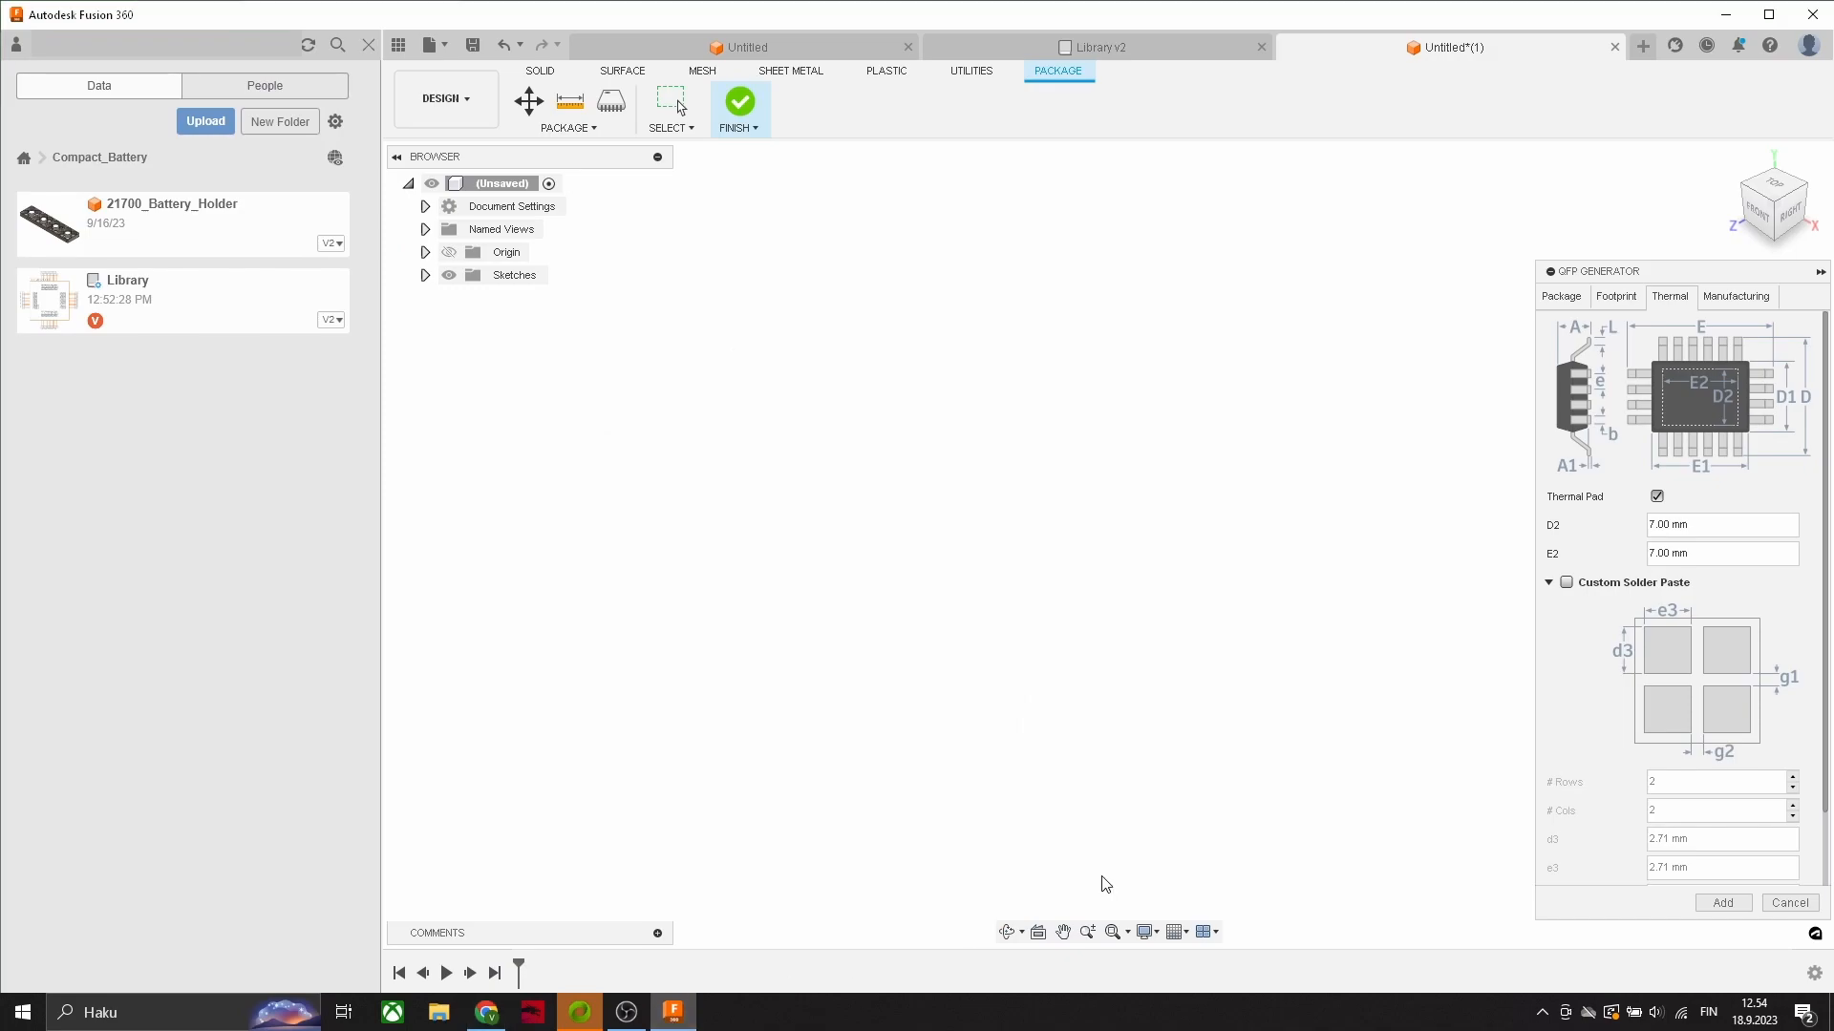
double_click(1670, 524)
type("5")
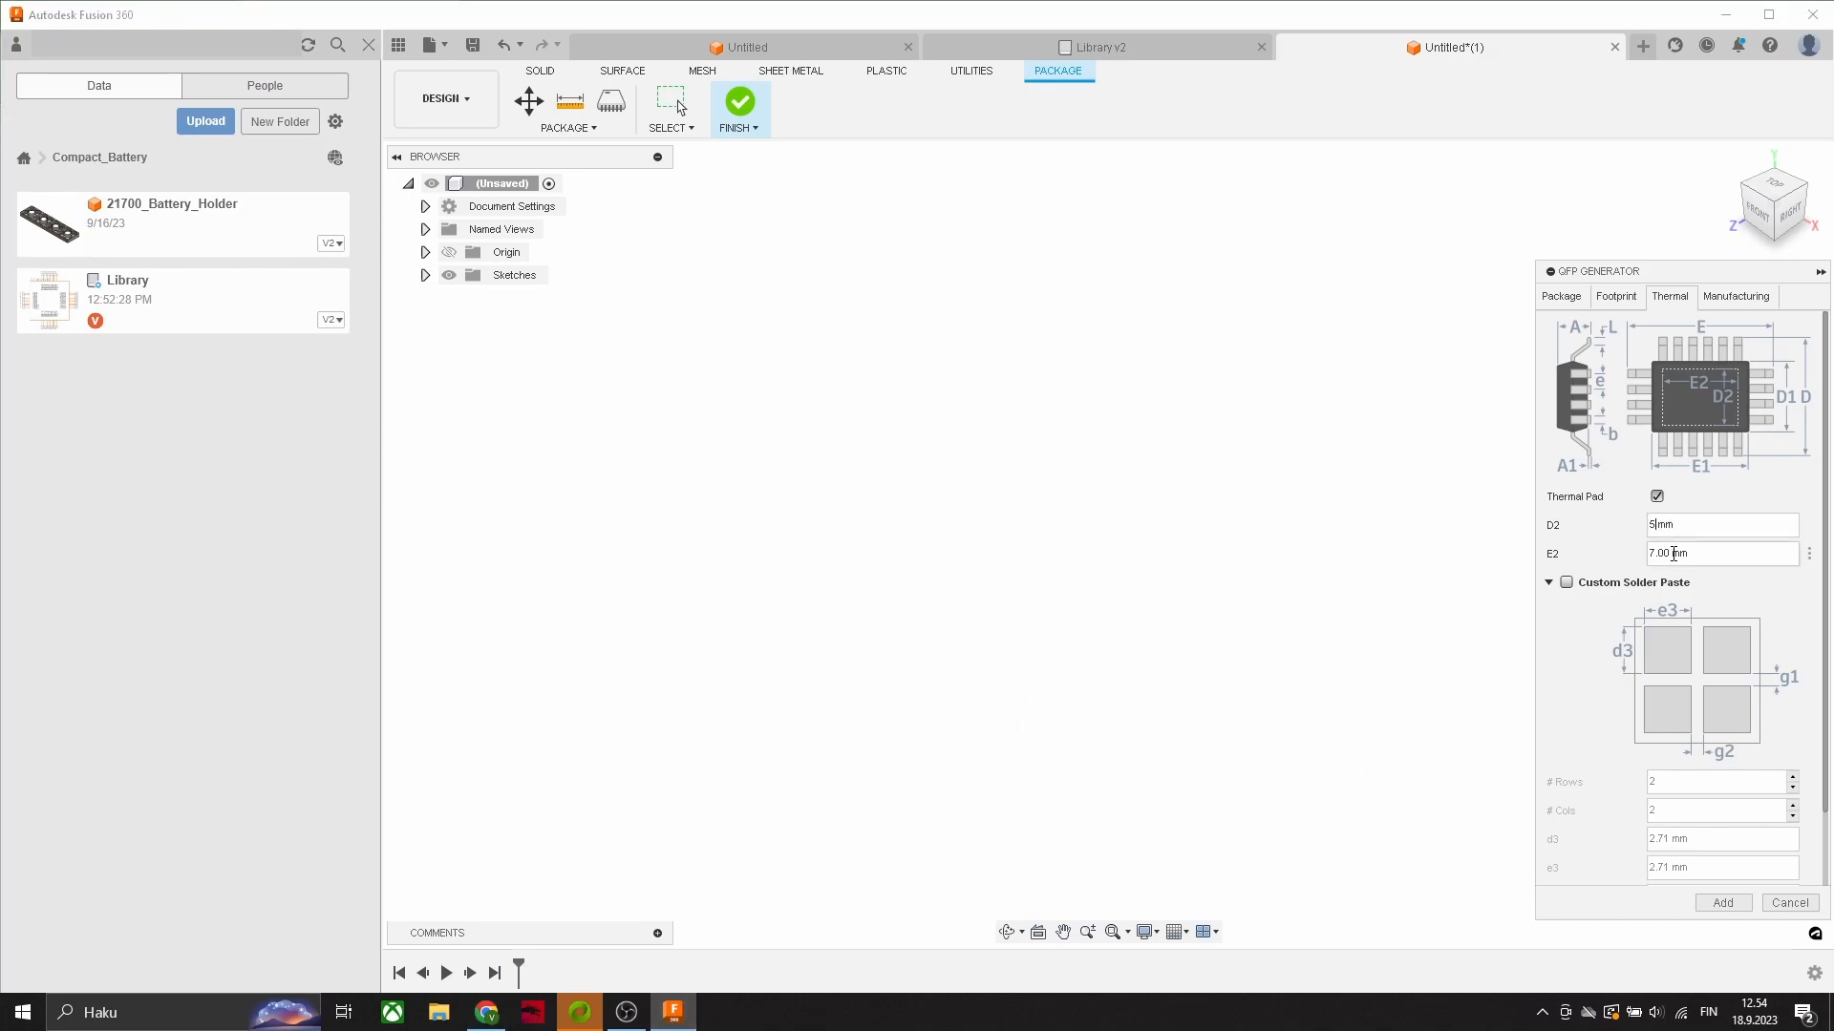
double_click(1670, 553)
type("5")
scroll(1762, 584, "down", 2)
scroll(1762, 584, "up", 2)
Step: Review the manufacturing, thermal and footprint settings, add the QFP package to the design, and compare it with the browser drawing
left_click(1730, 299)
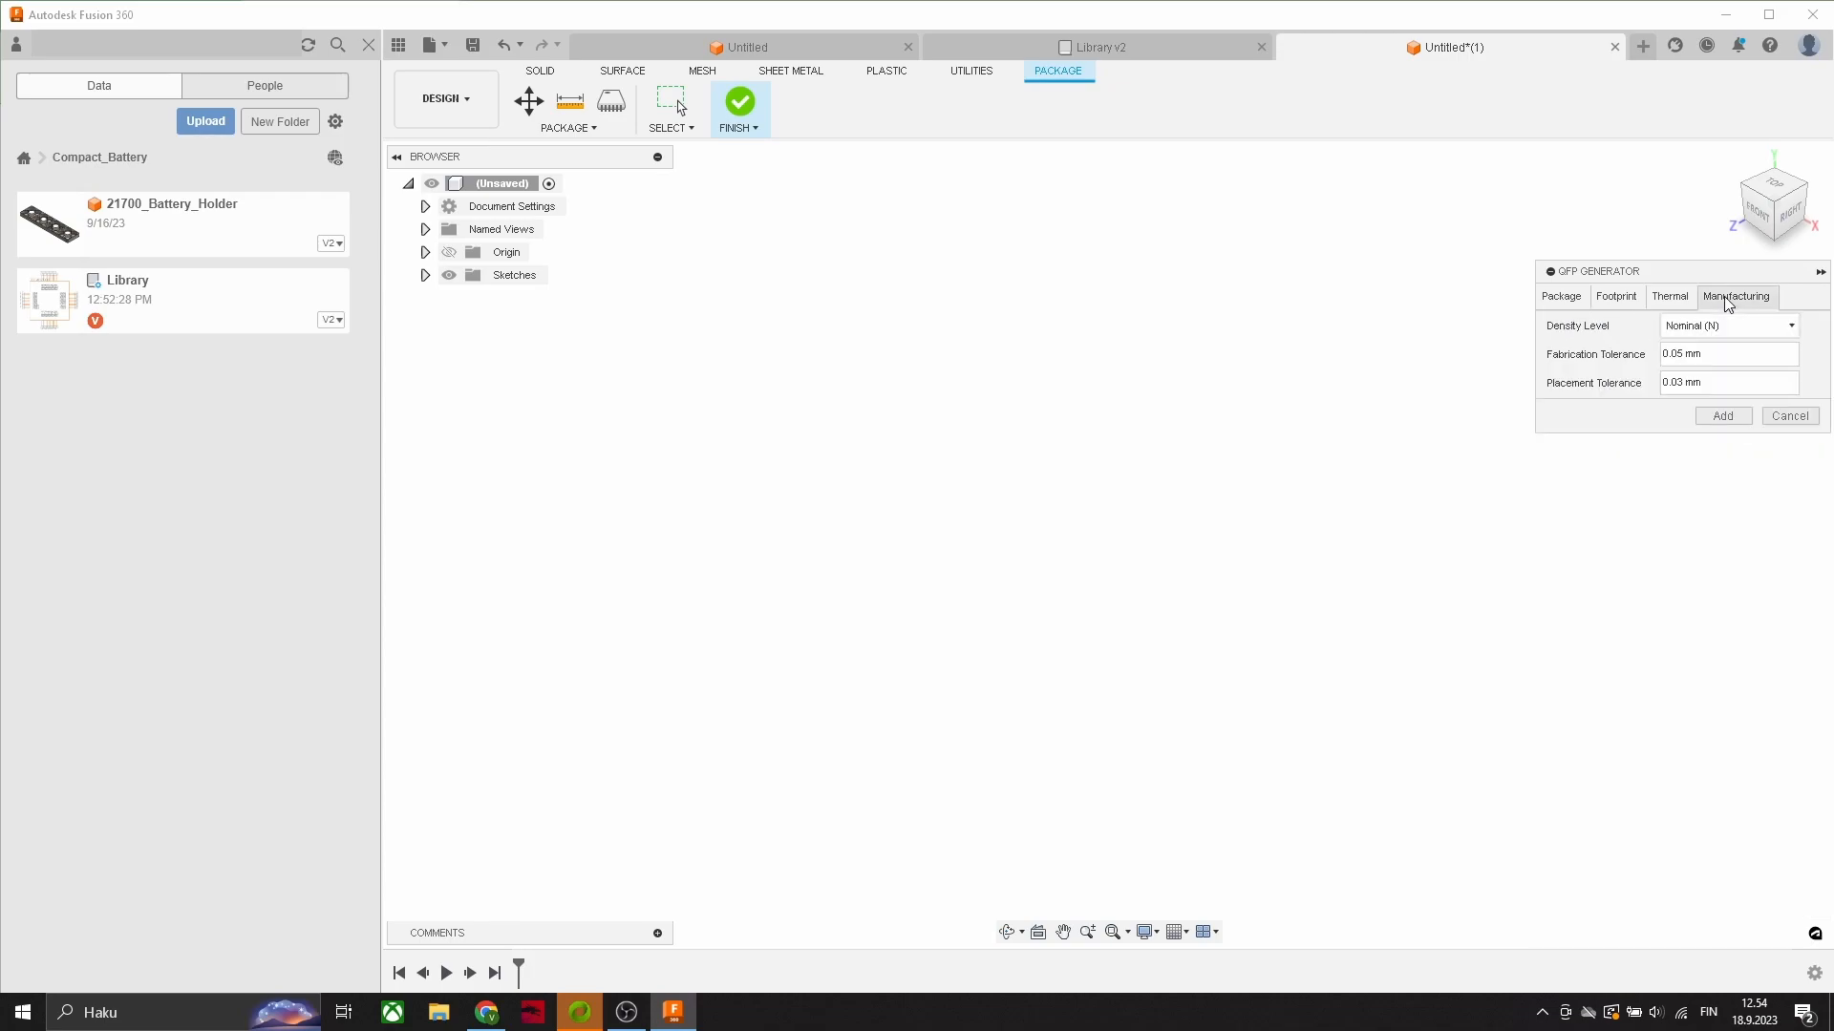
left_click(1669, 297)
left_click(1616, 297)
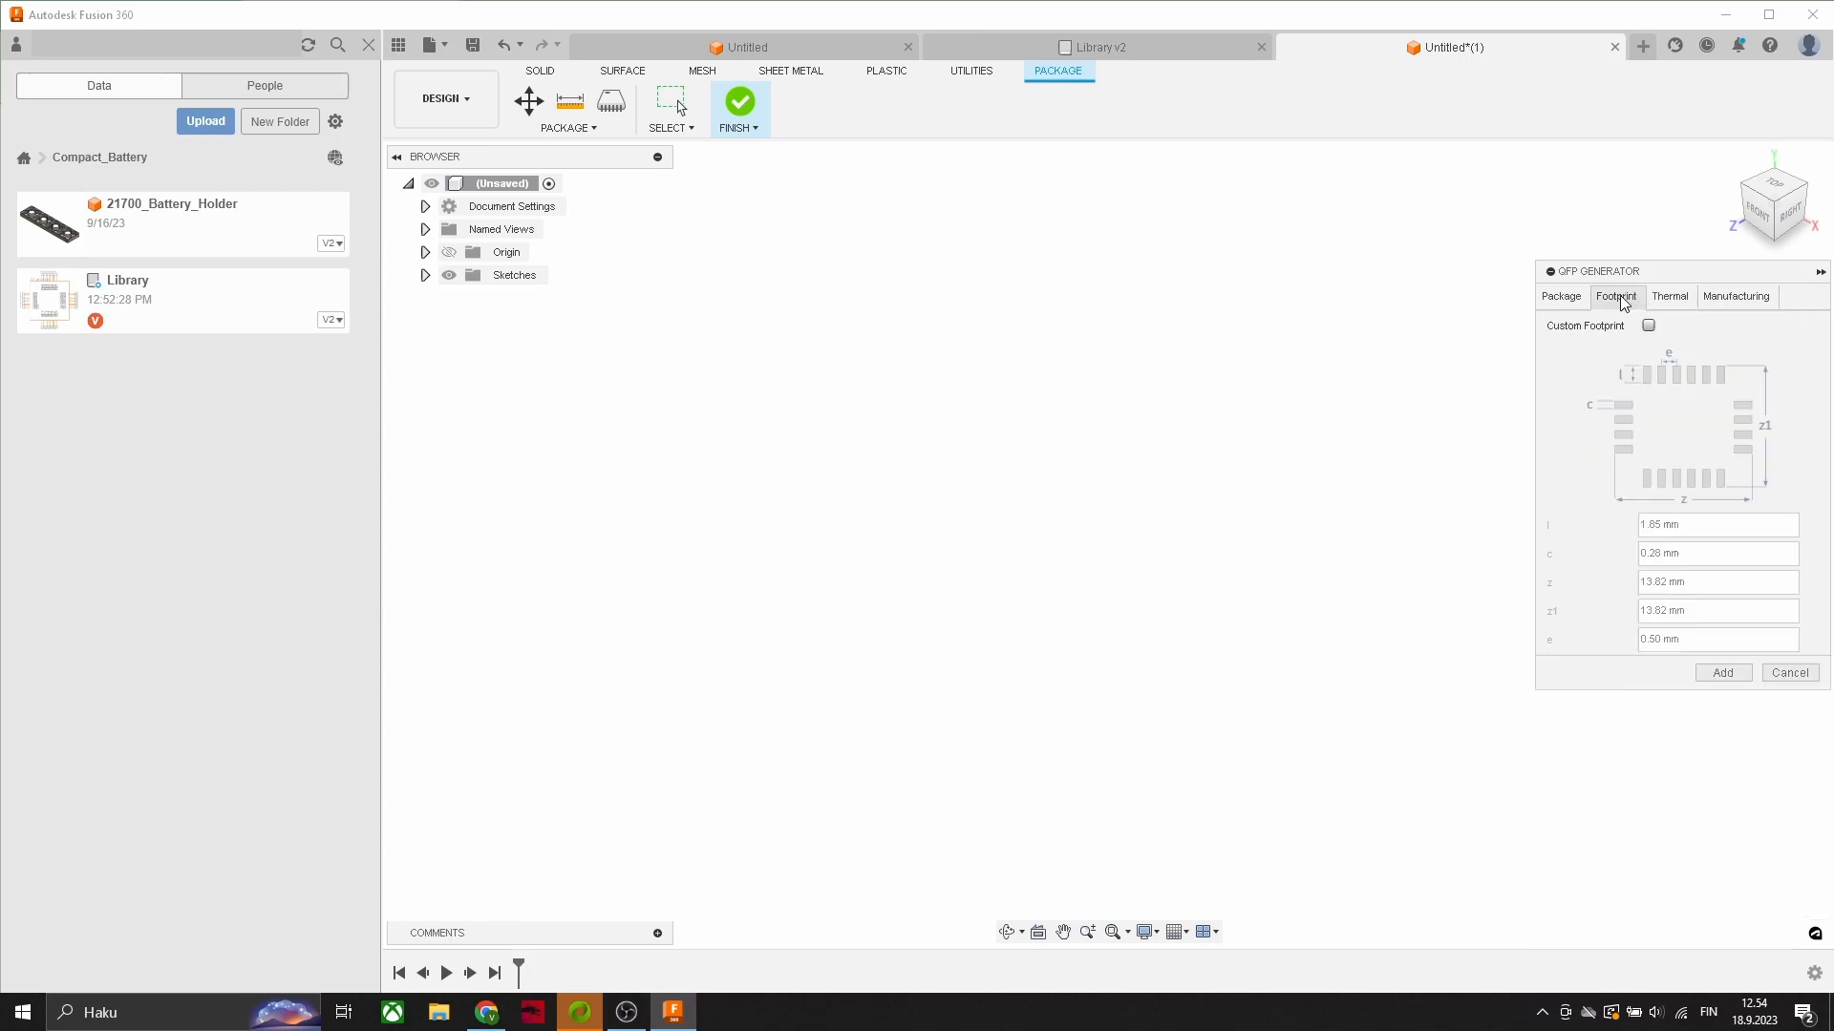
left_click(1573, 304)
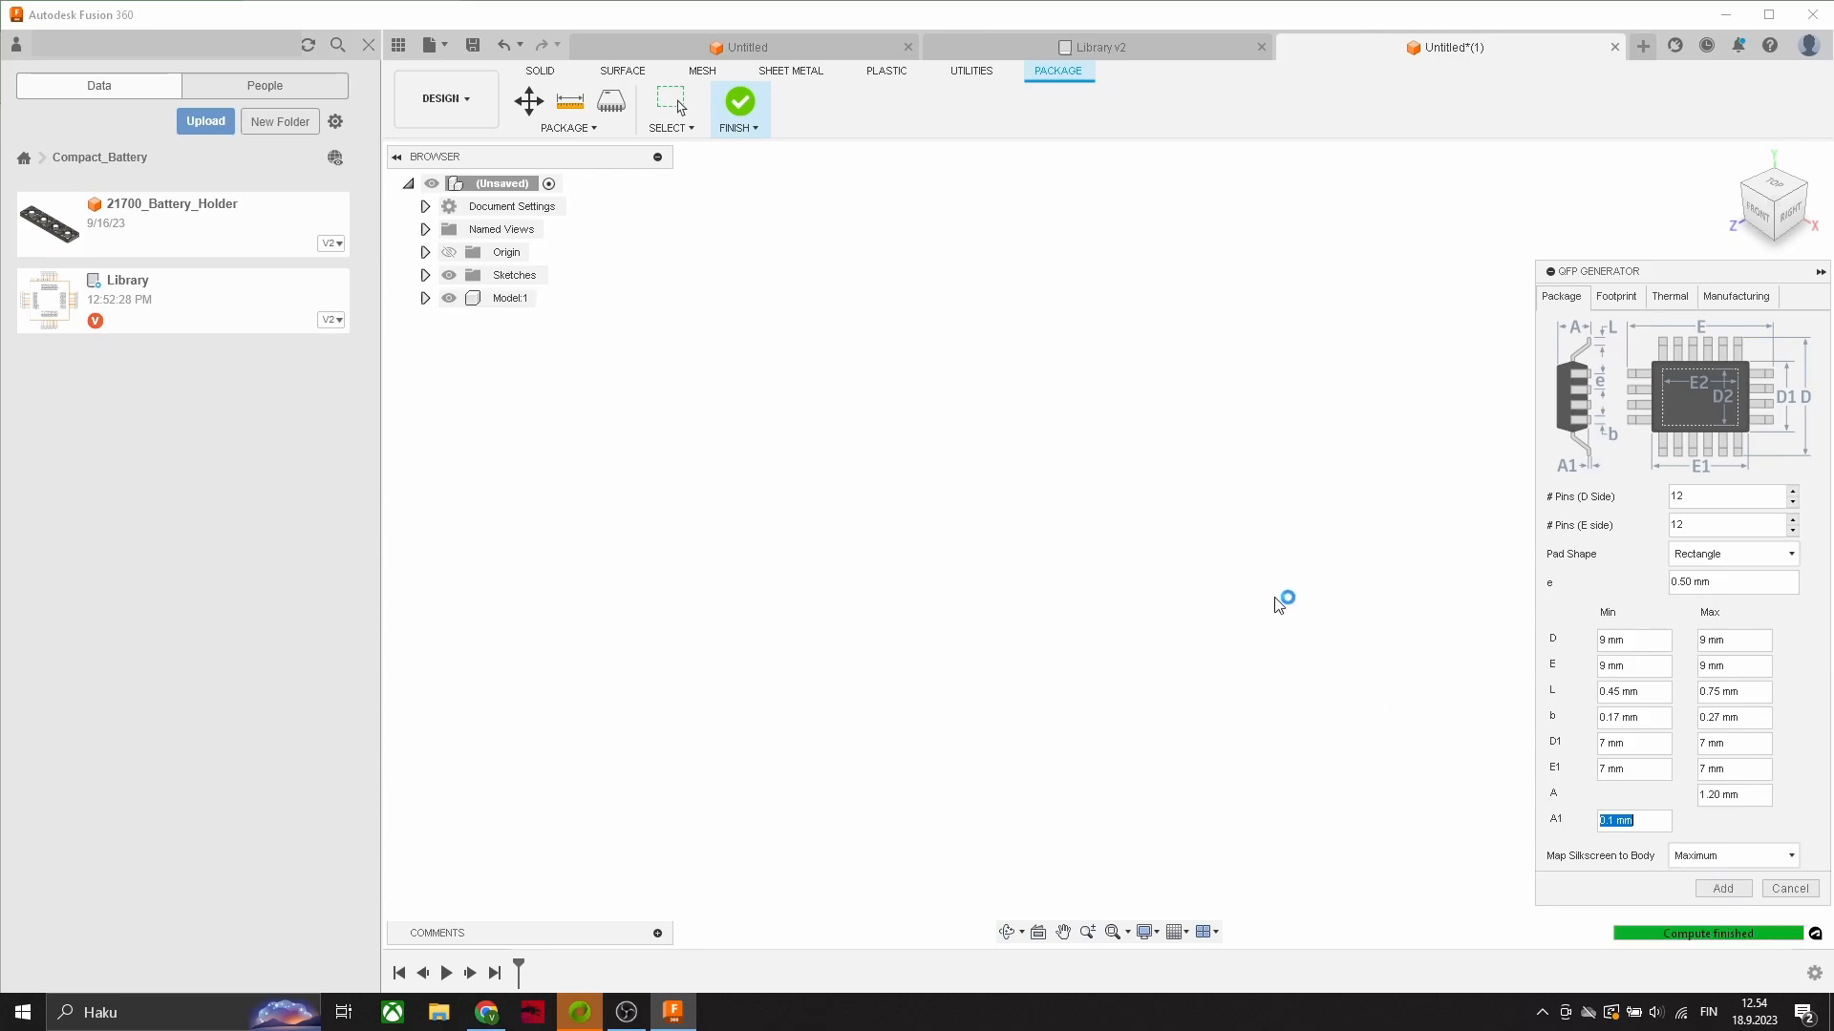
key("alt+Tab")
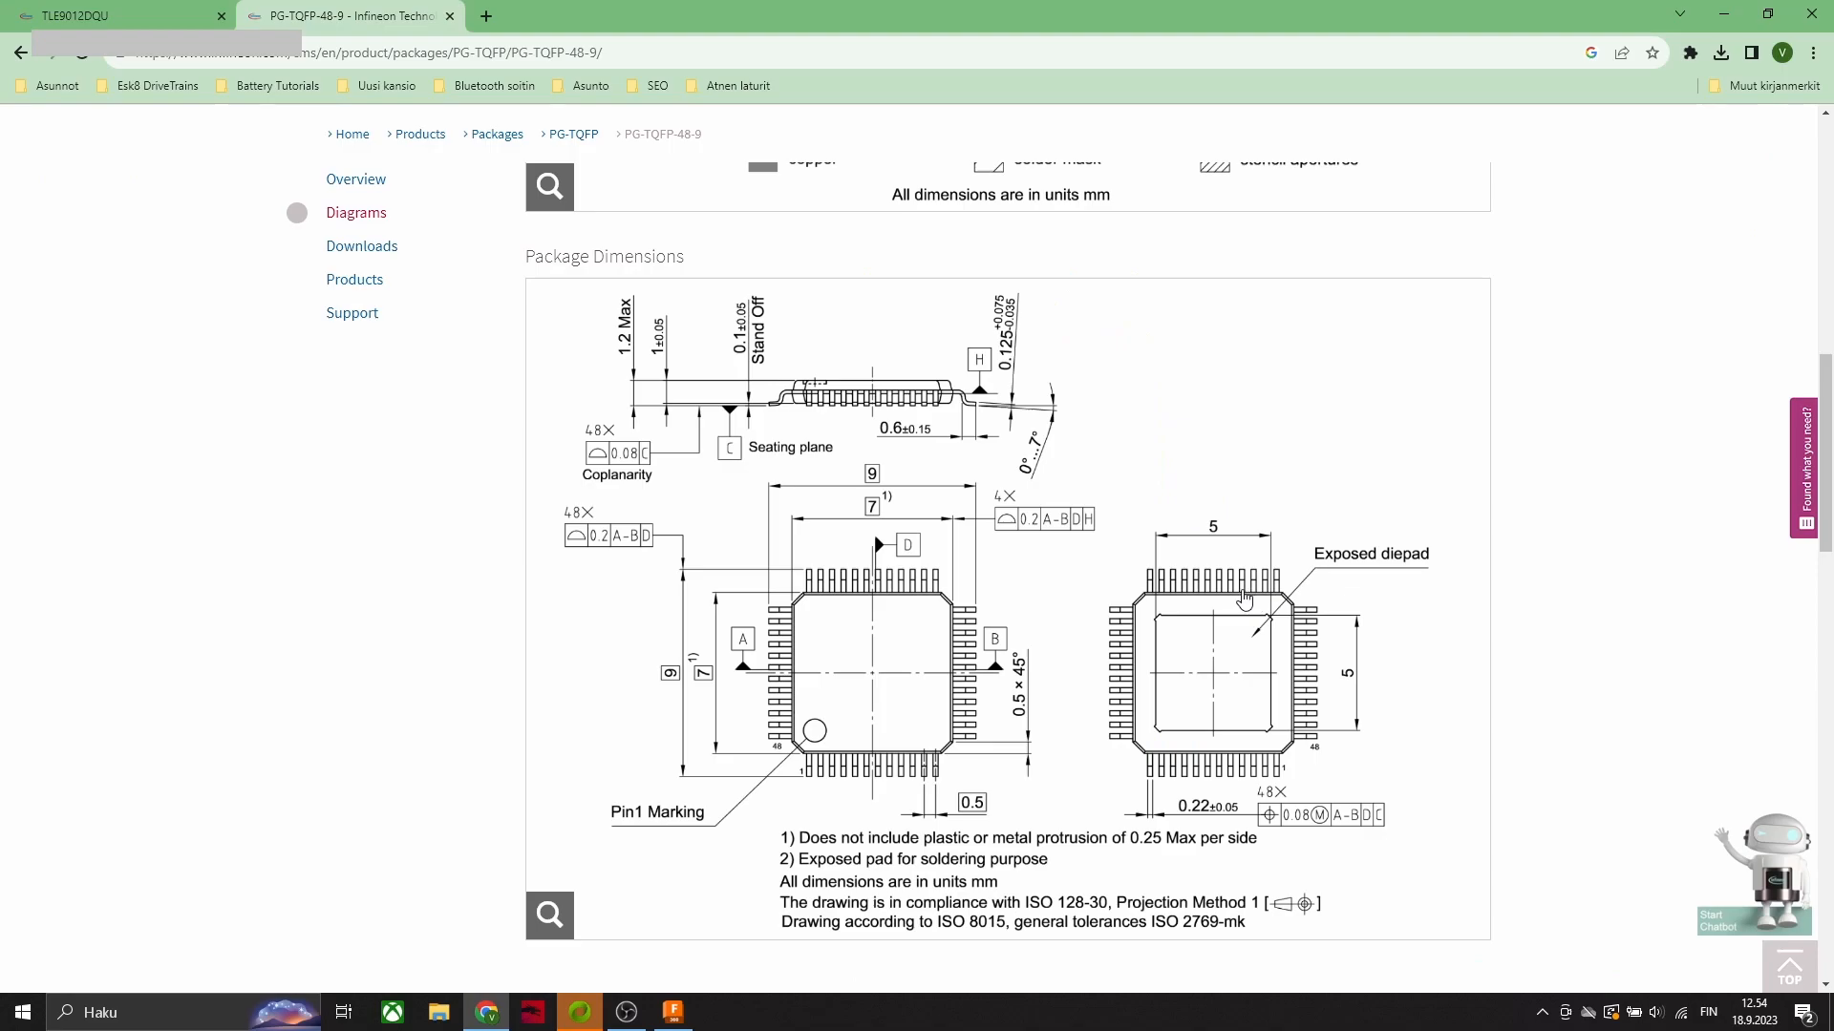
left_click(676, 1018)
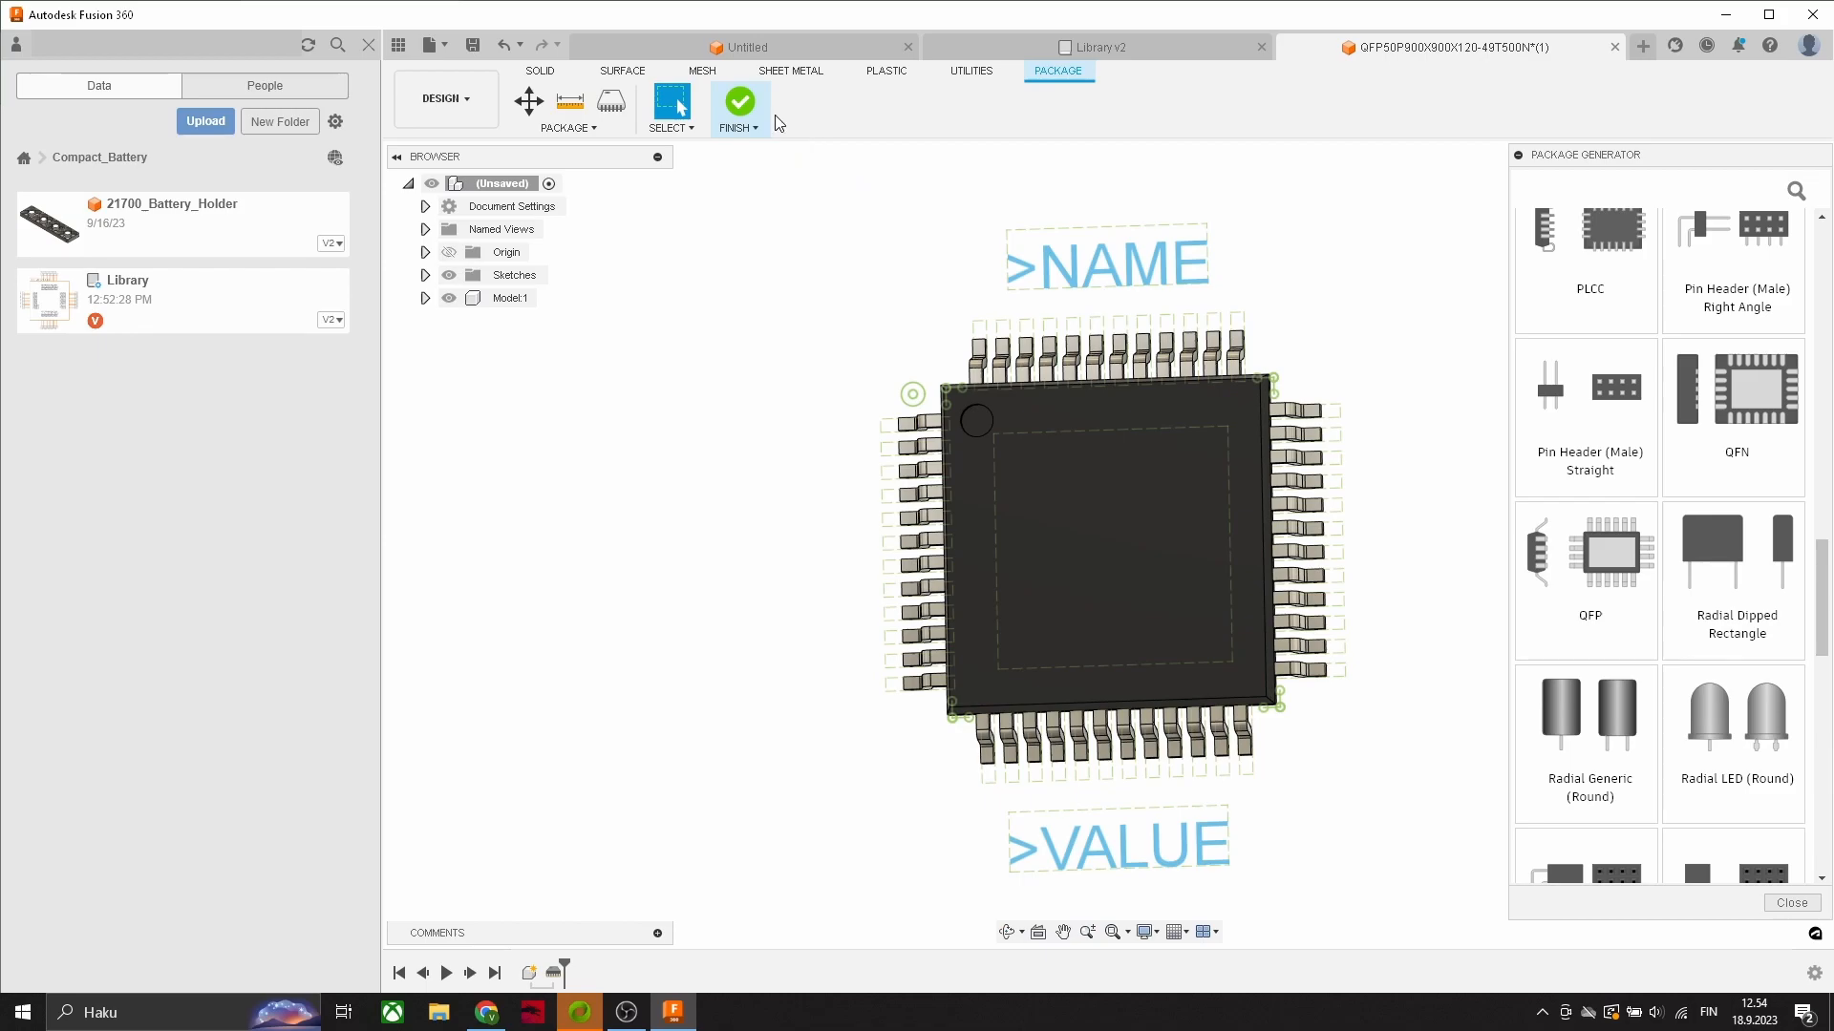
Step: Finish the QFP package, save it, and return to the library
left_click(745, 106)
left_click(963, 548)
left_click(1232, 536)
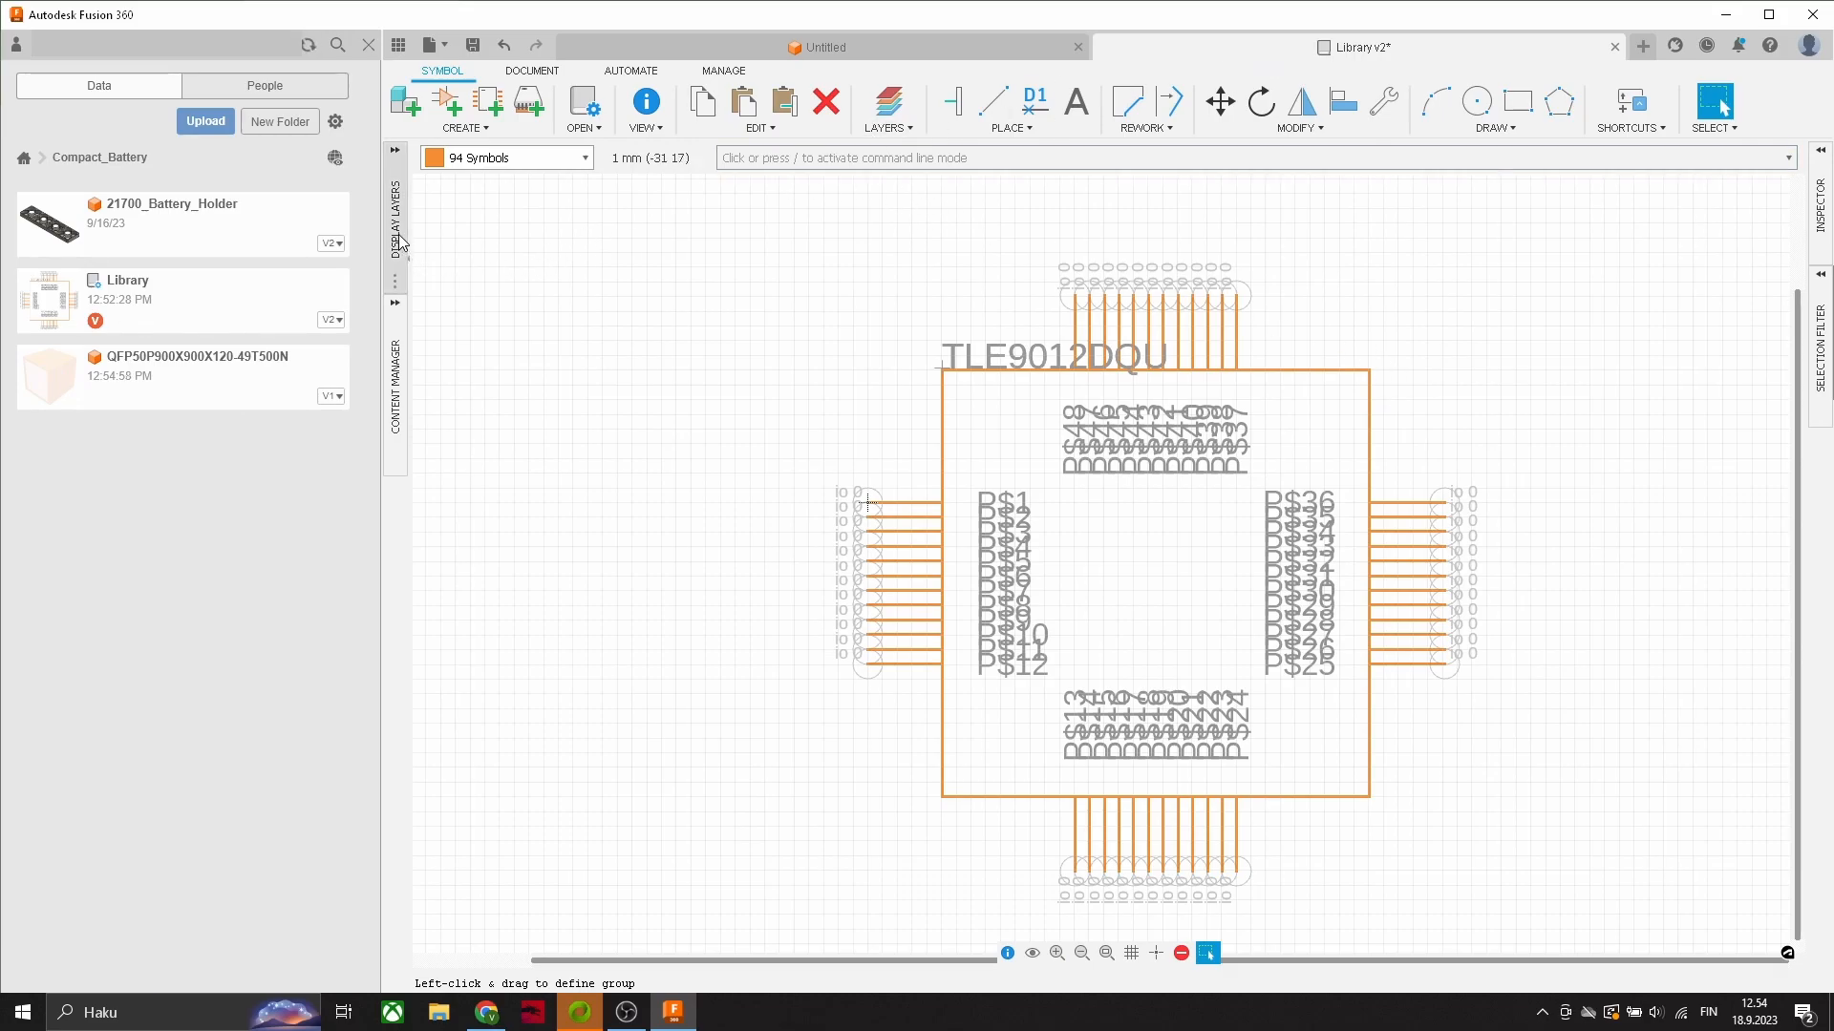
Step: Examine the library's components, symbols, footprints and packages in the Content Manager, and expand the QFP footprint entry
left_click(402, 370)
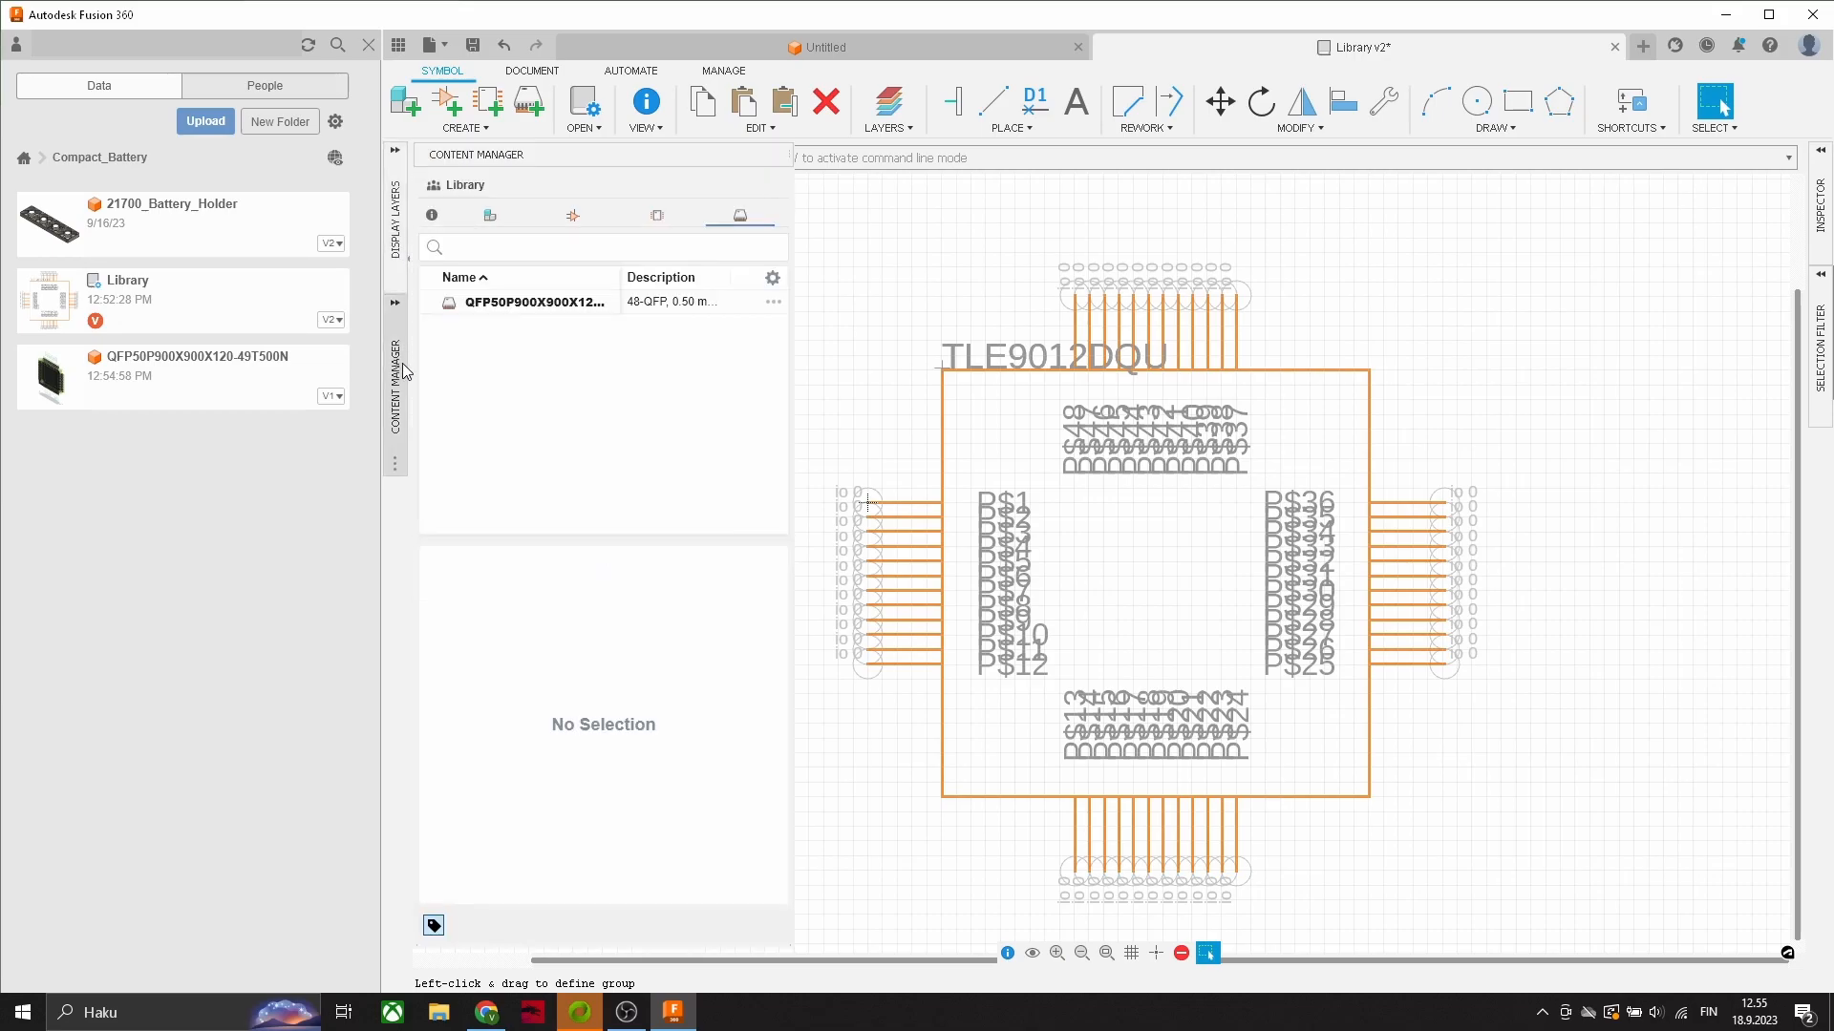
left_click(487, 215)
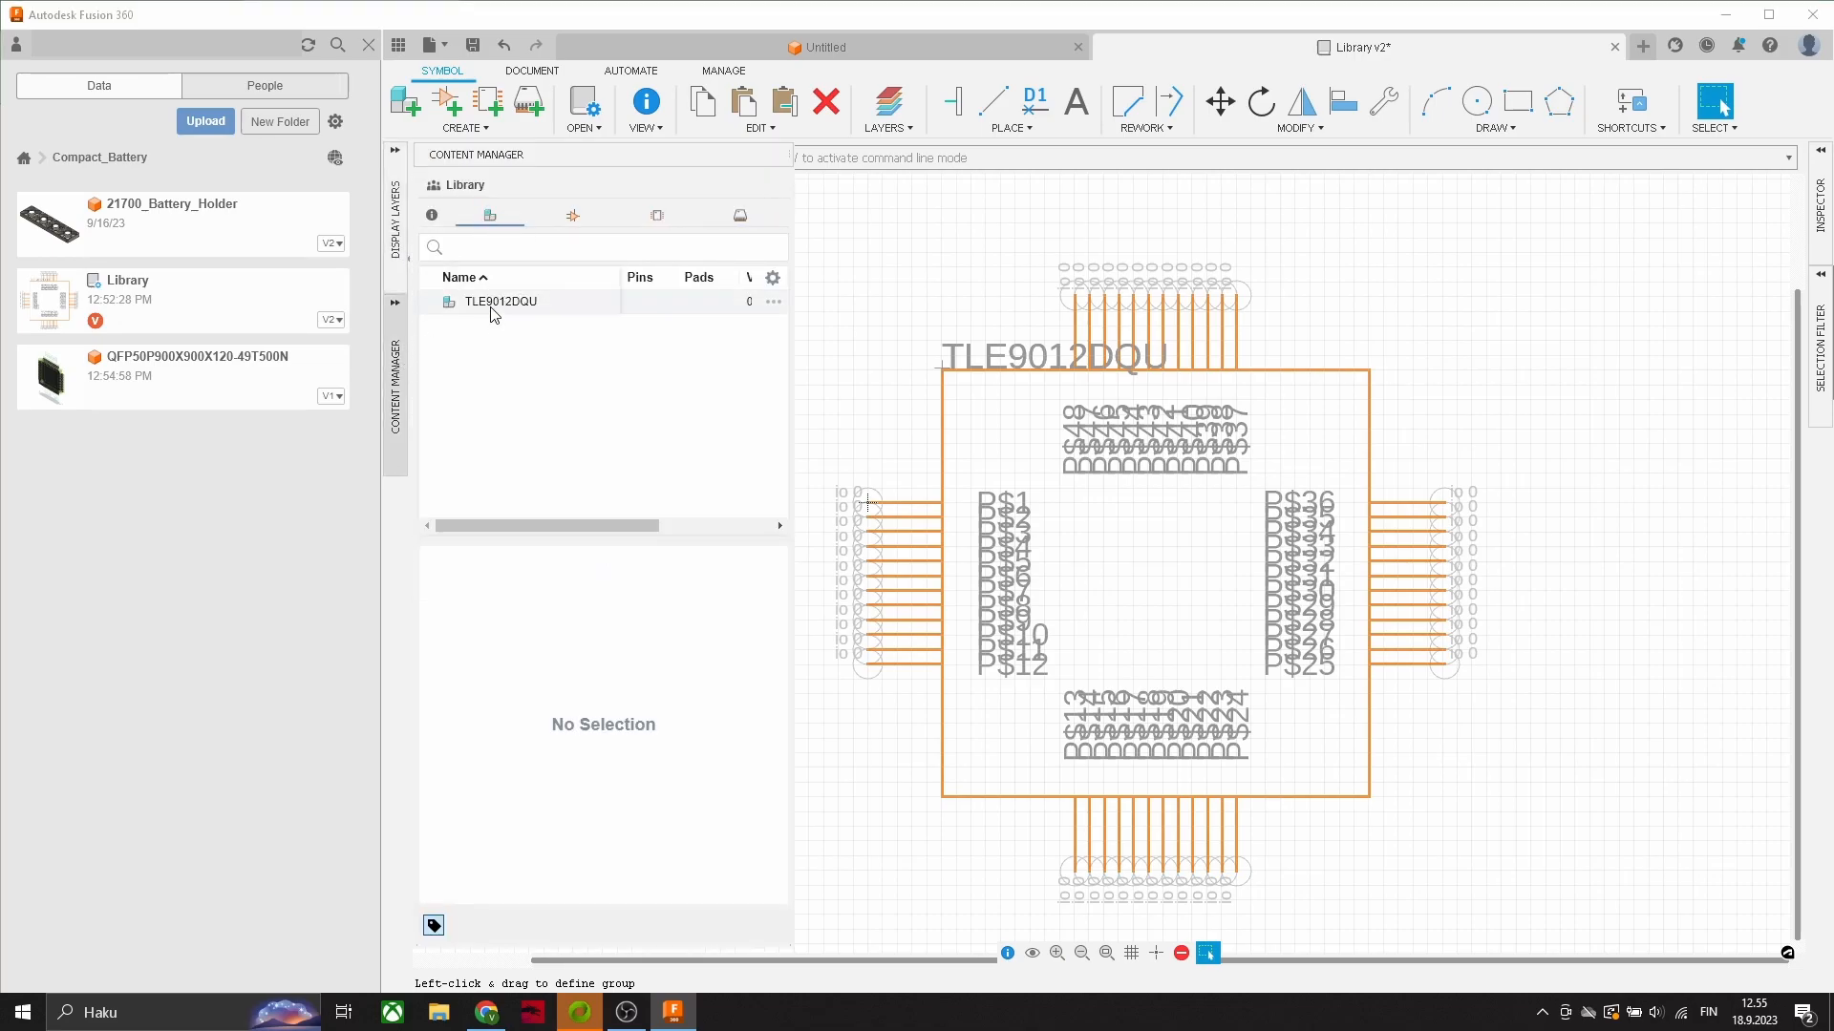
left_click(563, 216)
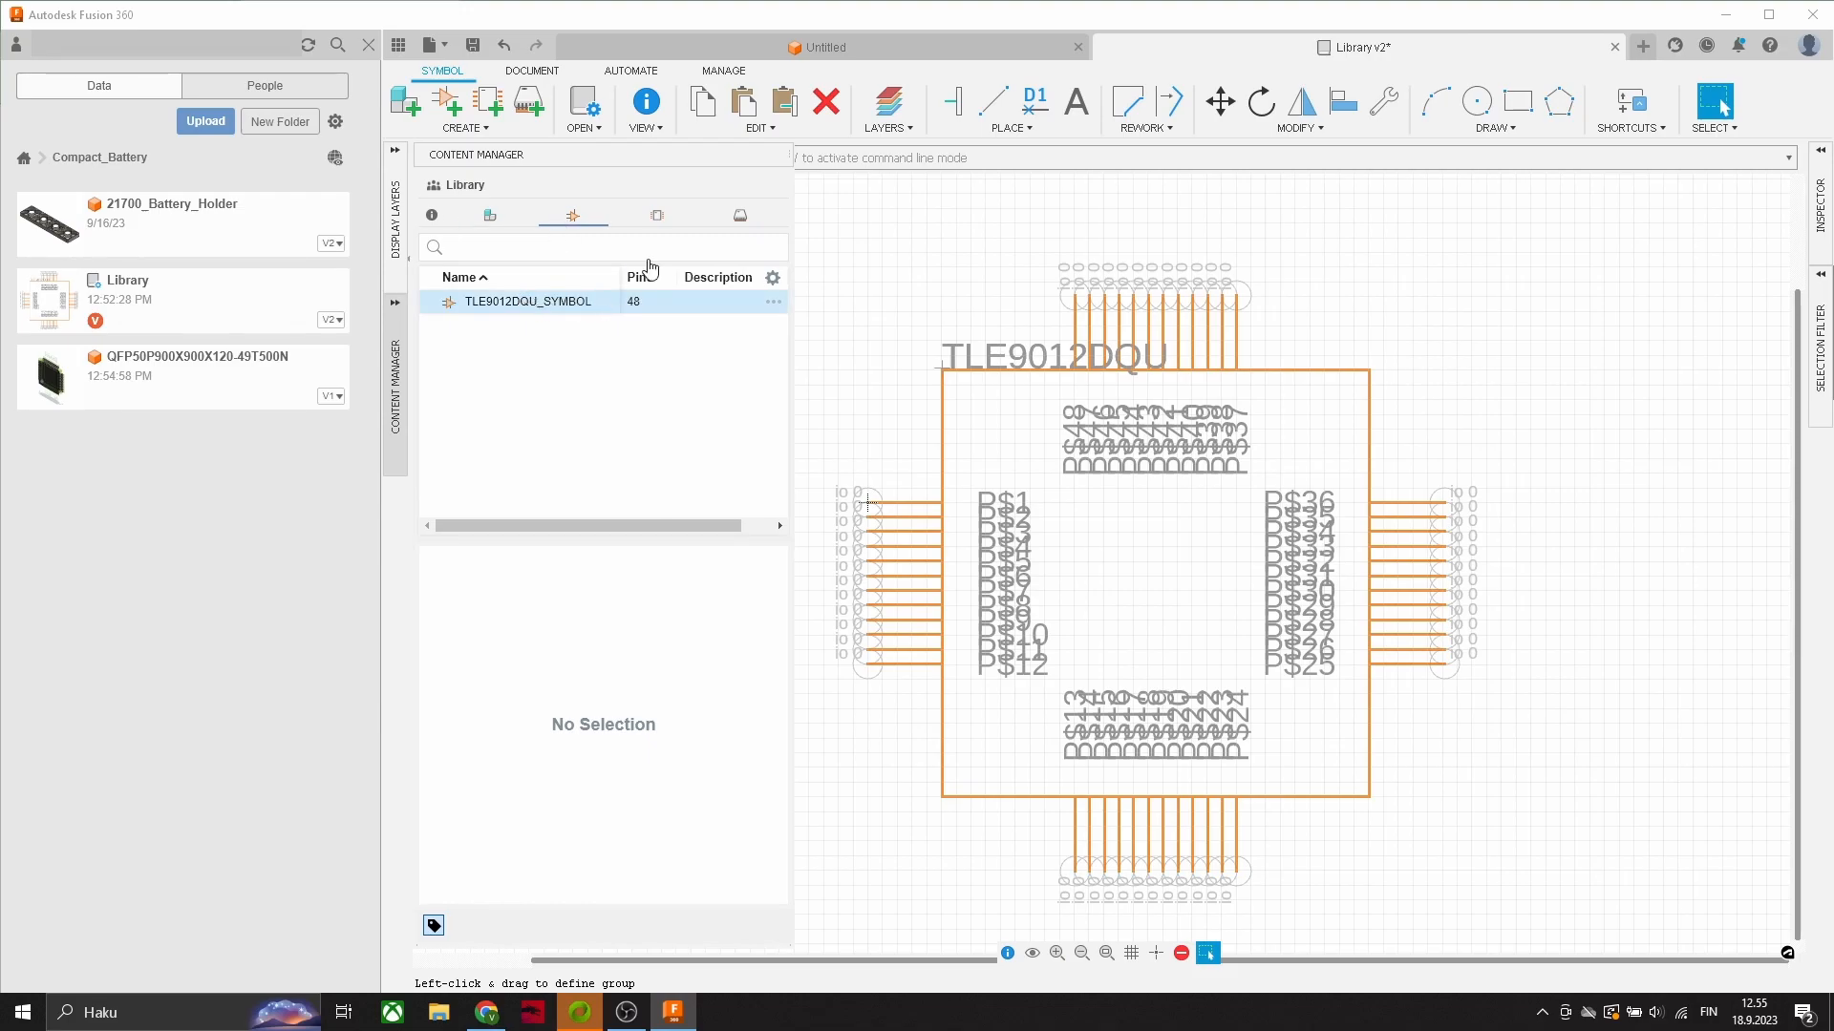
left_click(656, 217)
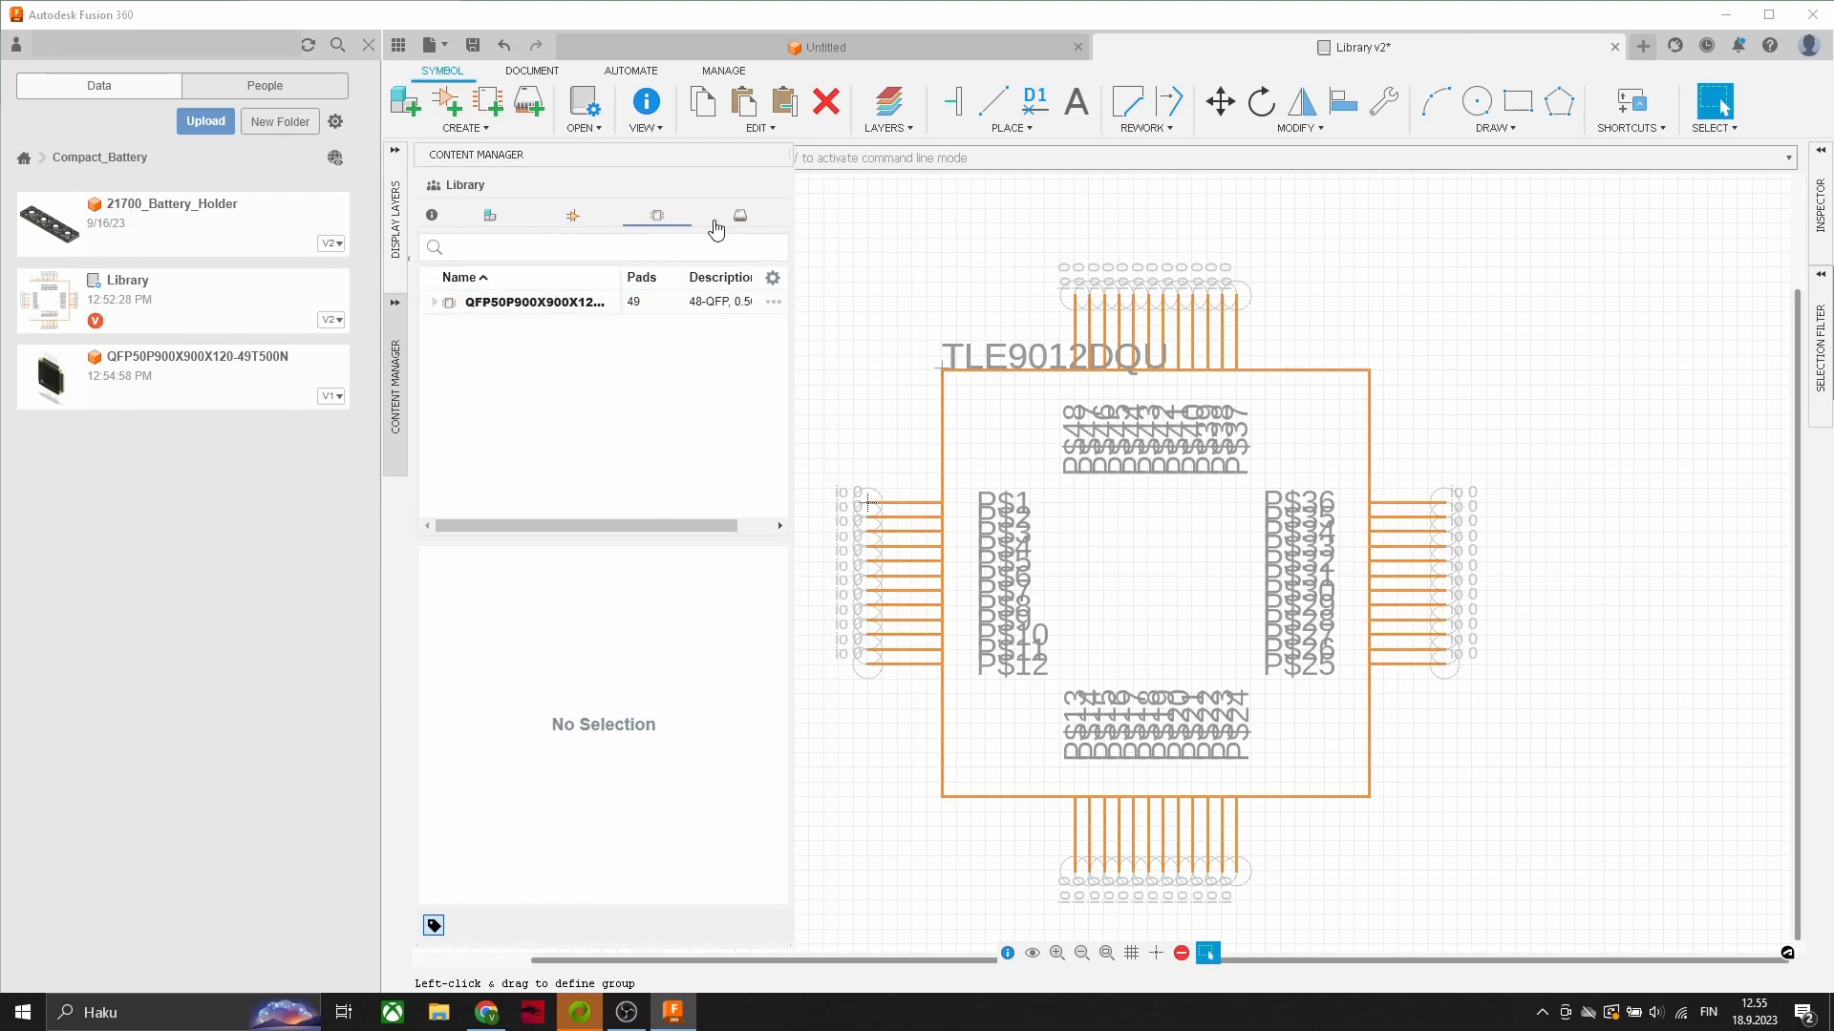
left_click(735, 221)
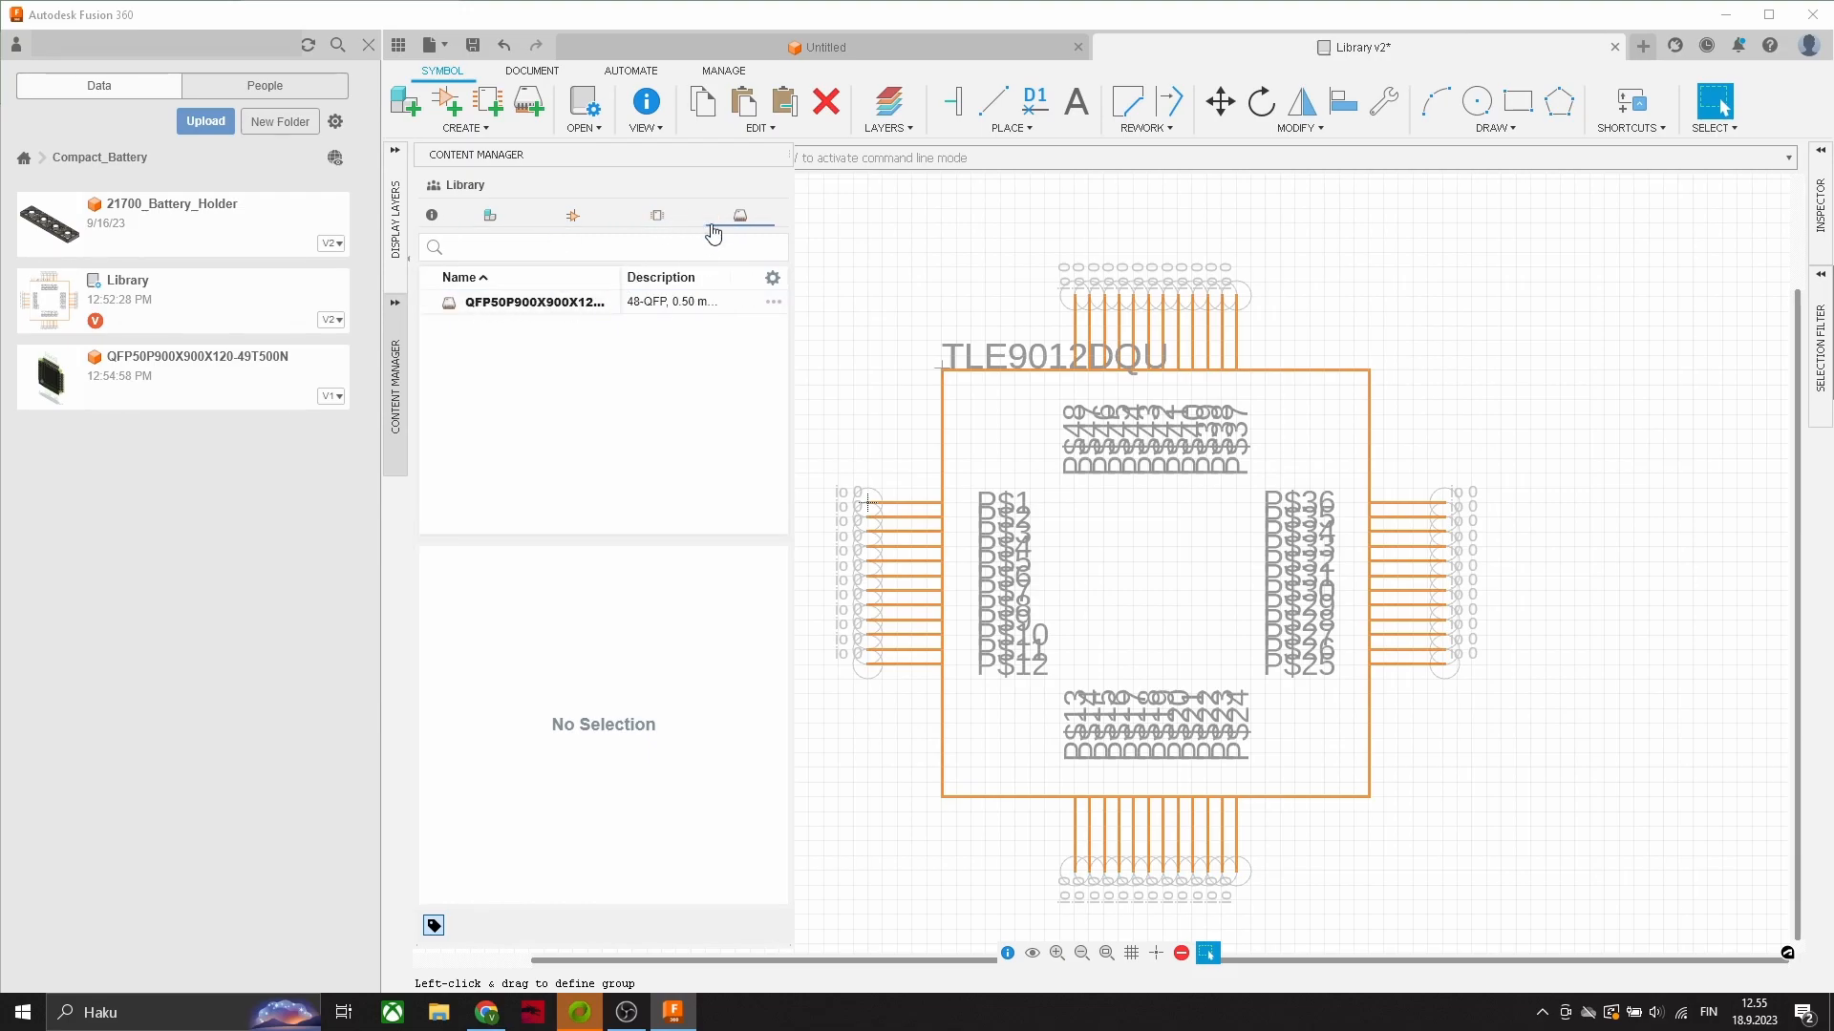
left_click(659, 222)
left_click(435, 303)
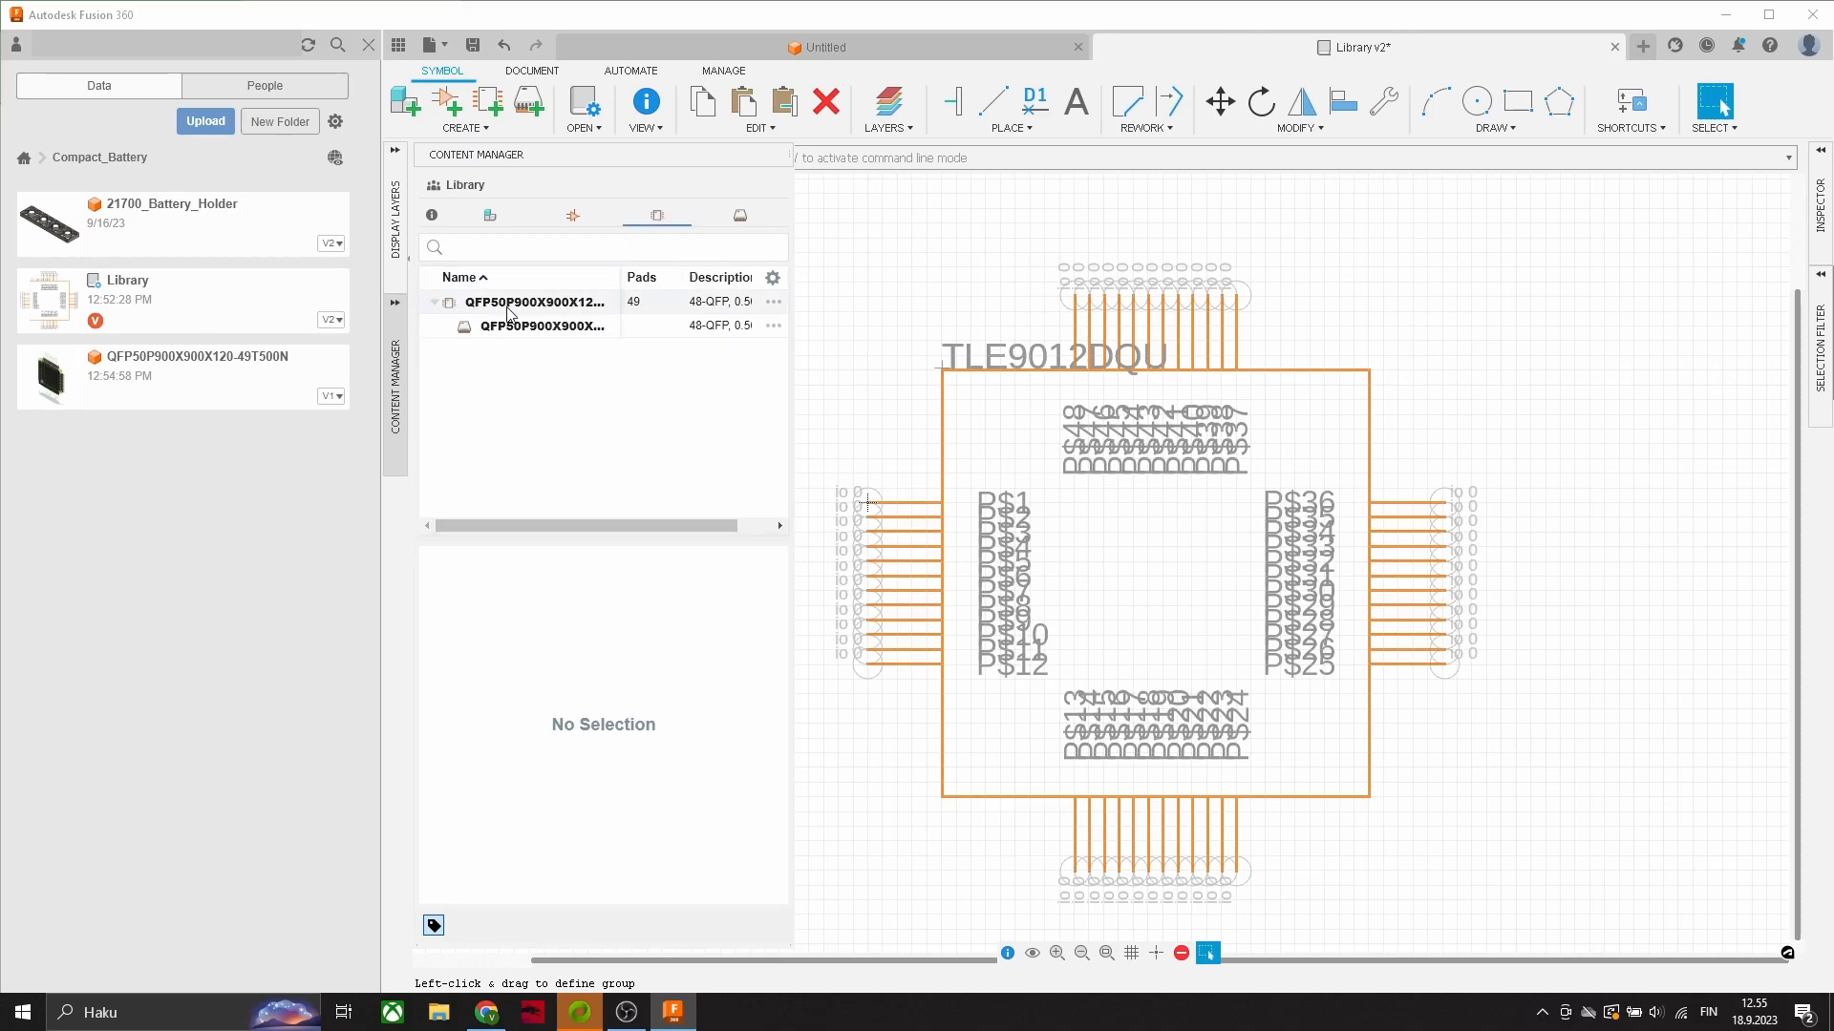
Step: Inspect the QFP footprint and its 3D package in the library, and open the TLE9012DQU component for editing
left_click(511, 311)
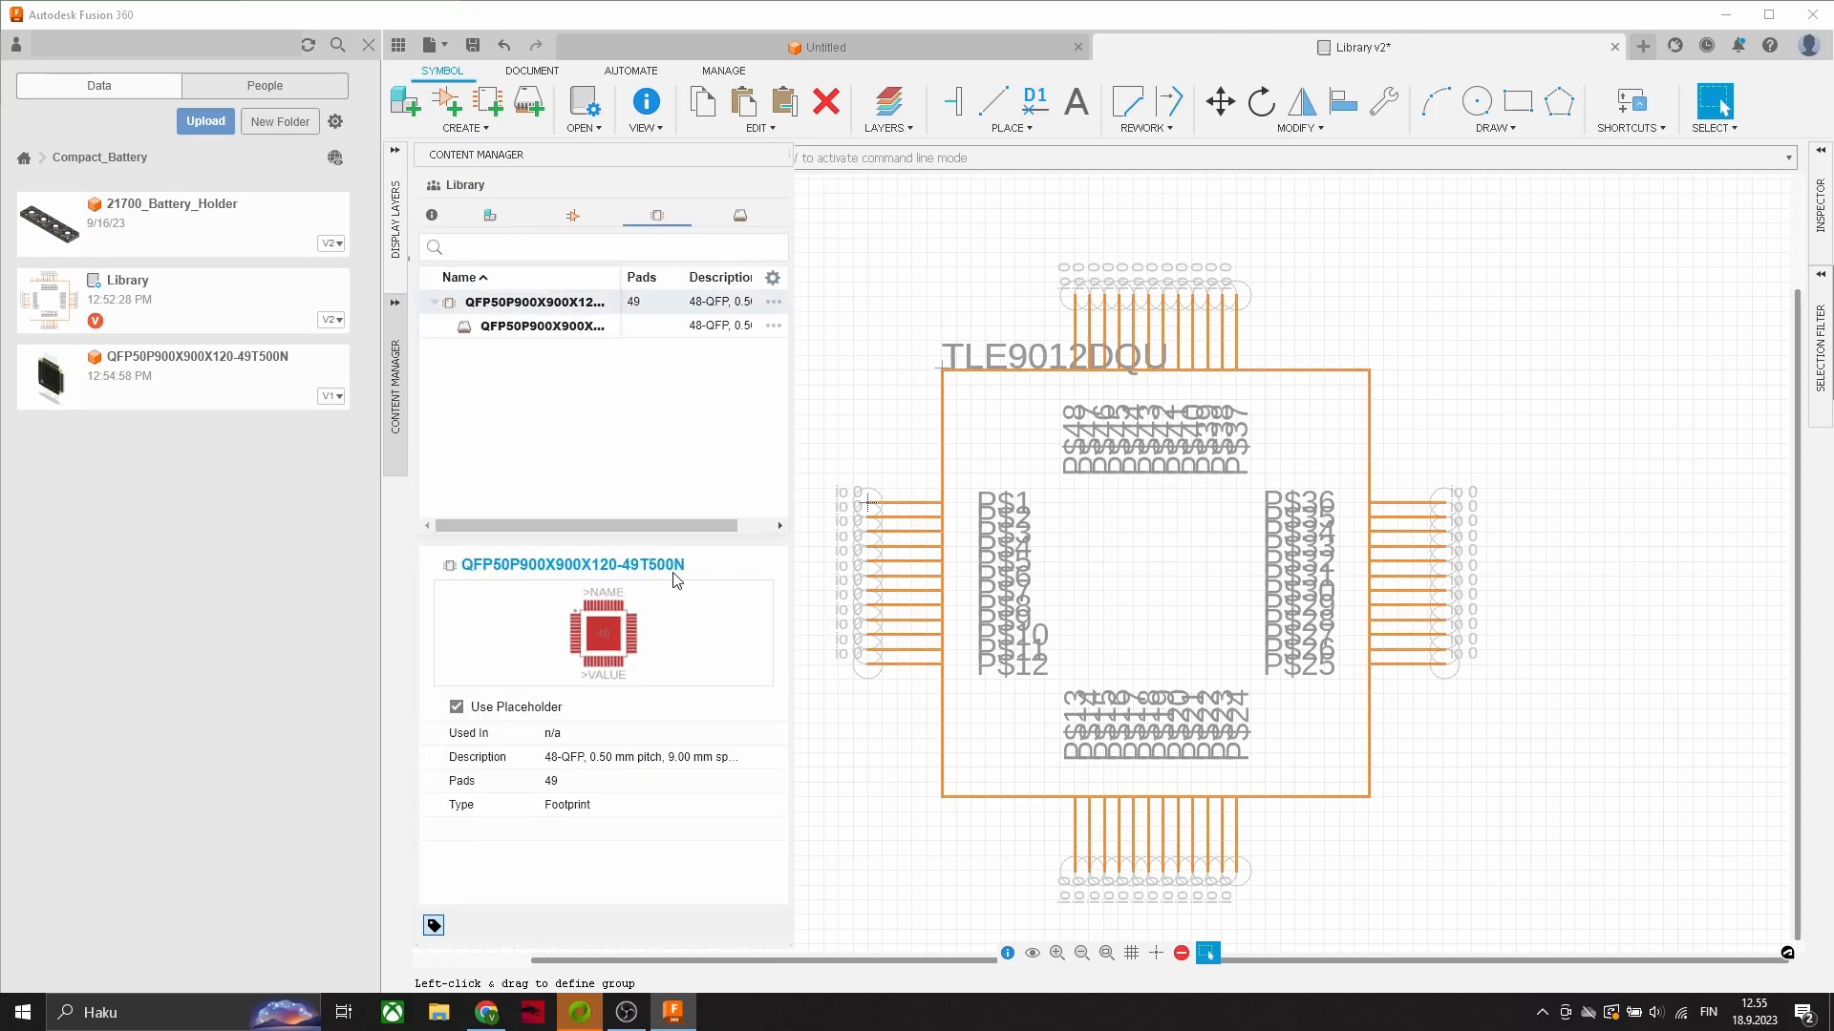
left_click(541, 319)
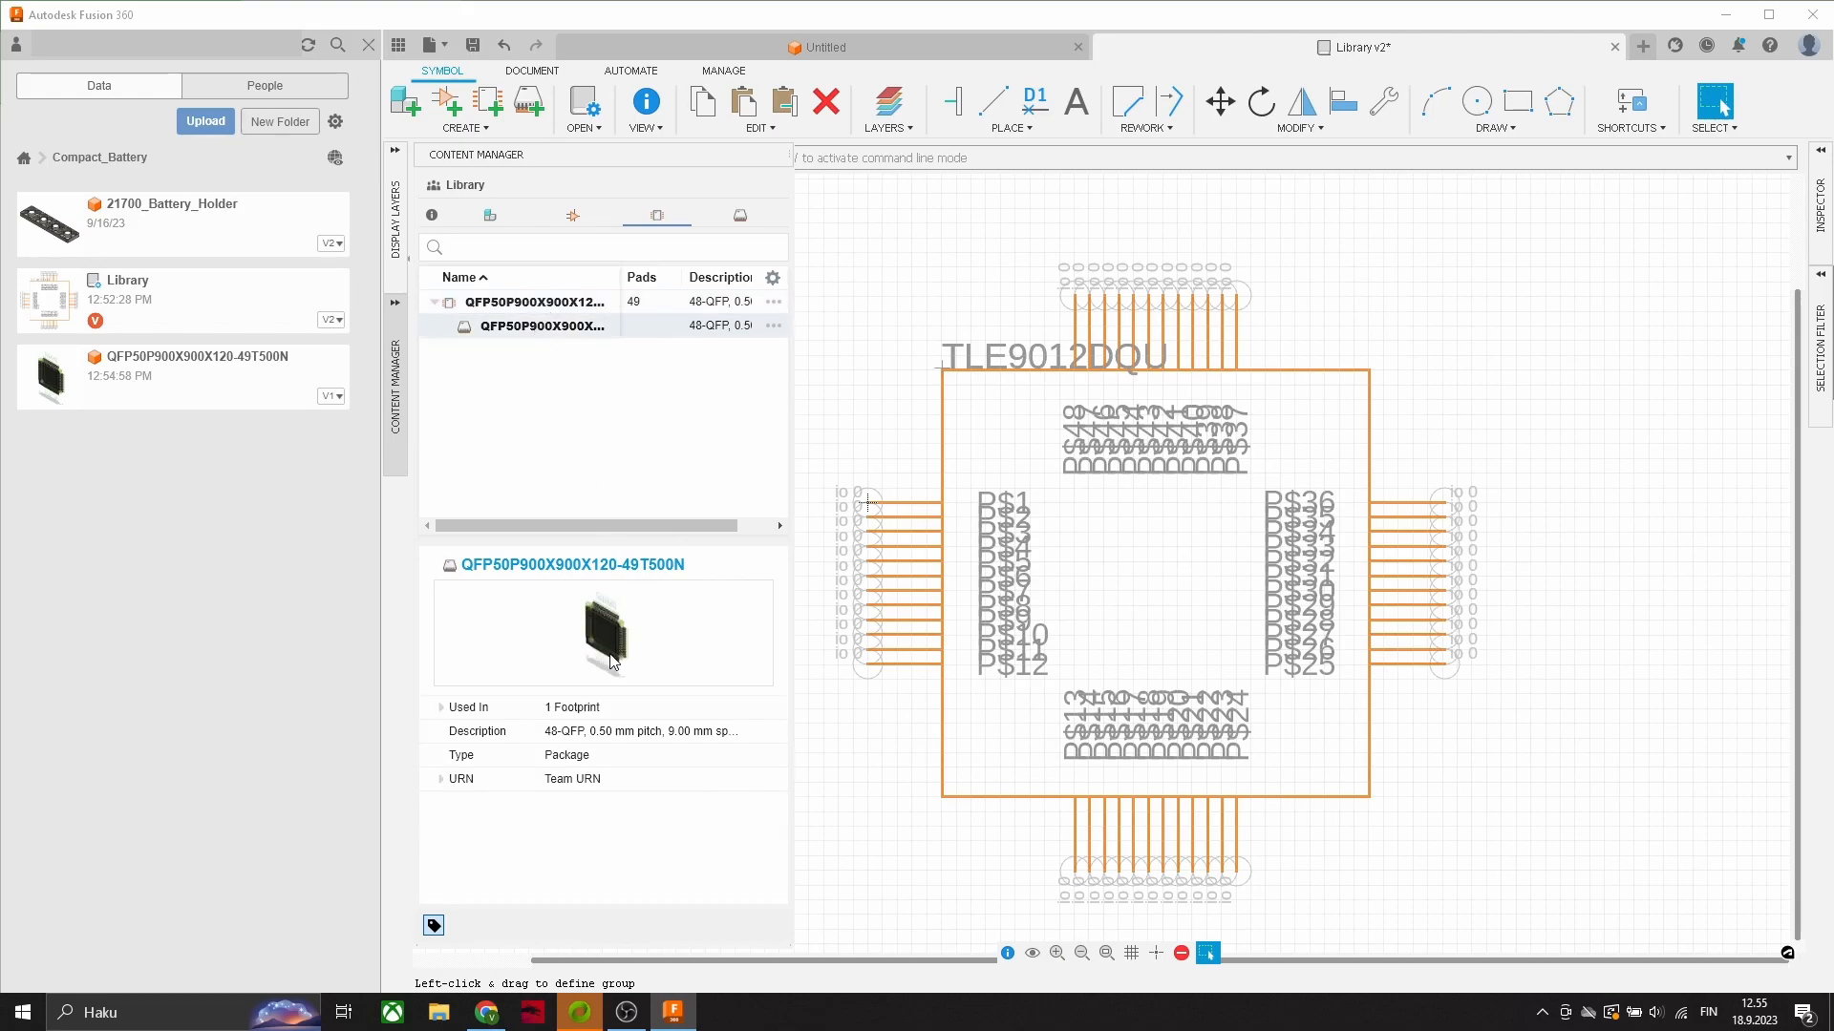
left_click(482, 221)
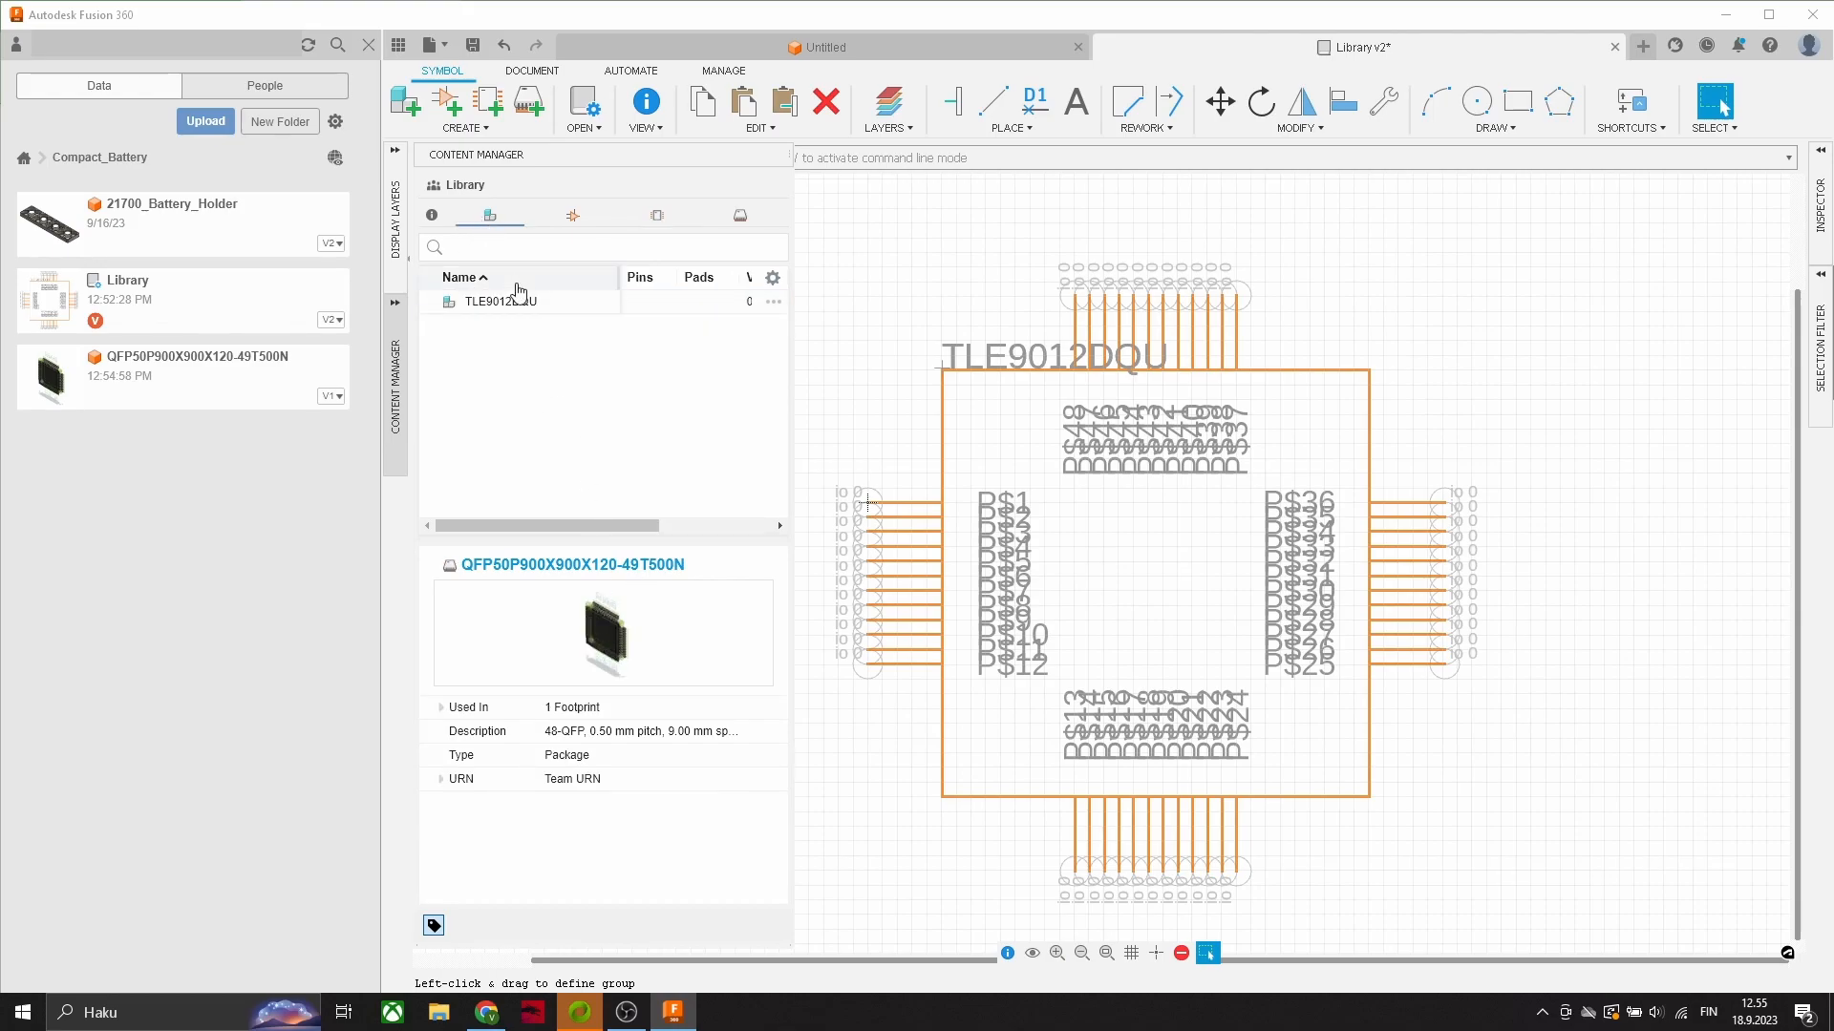
double_click(503, 303)
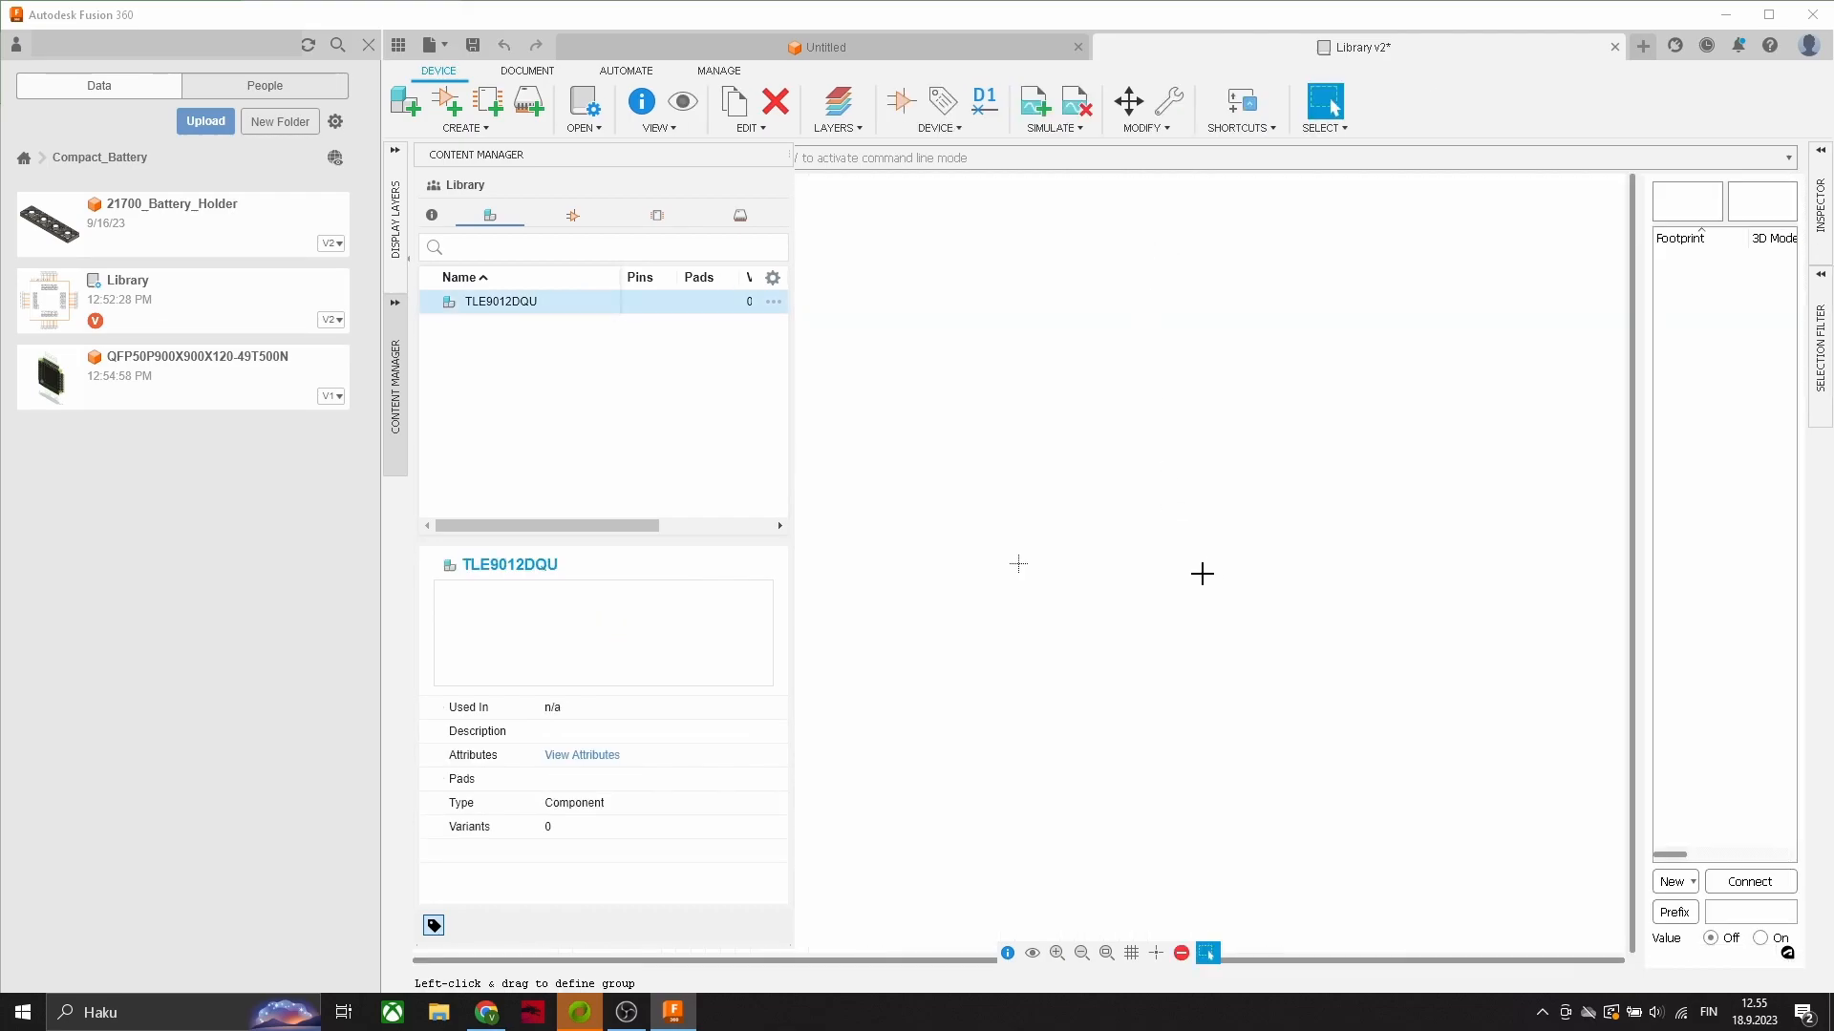
Step: Add one TLE9012DQU_SYMBOL to the component, placing its pin 1 at the origin
left_click(912, 130)
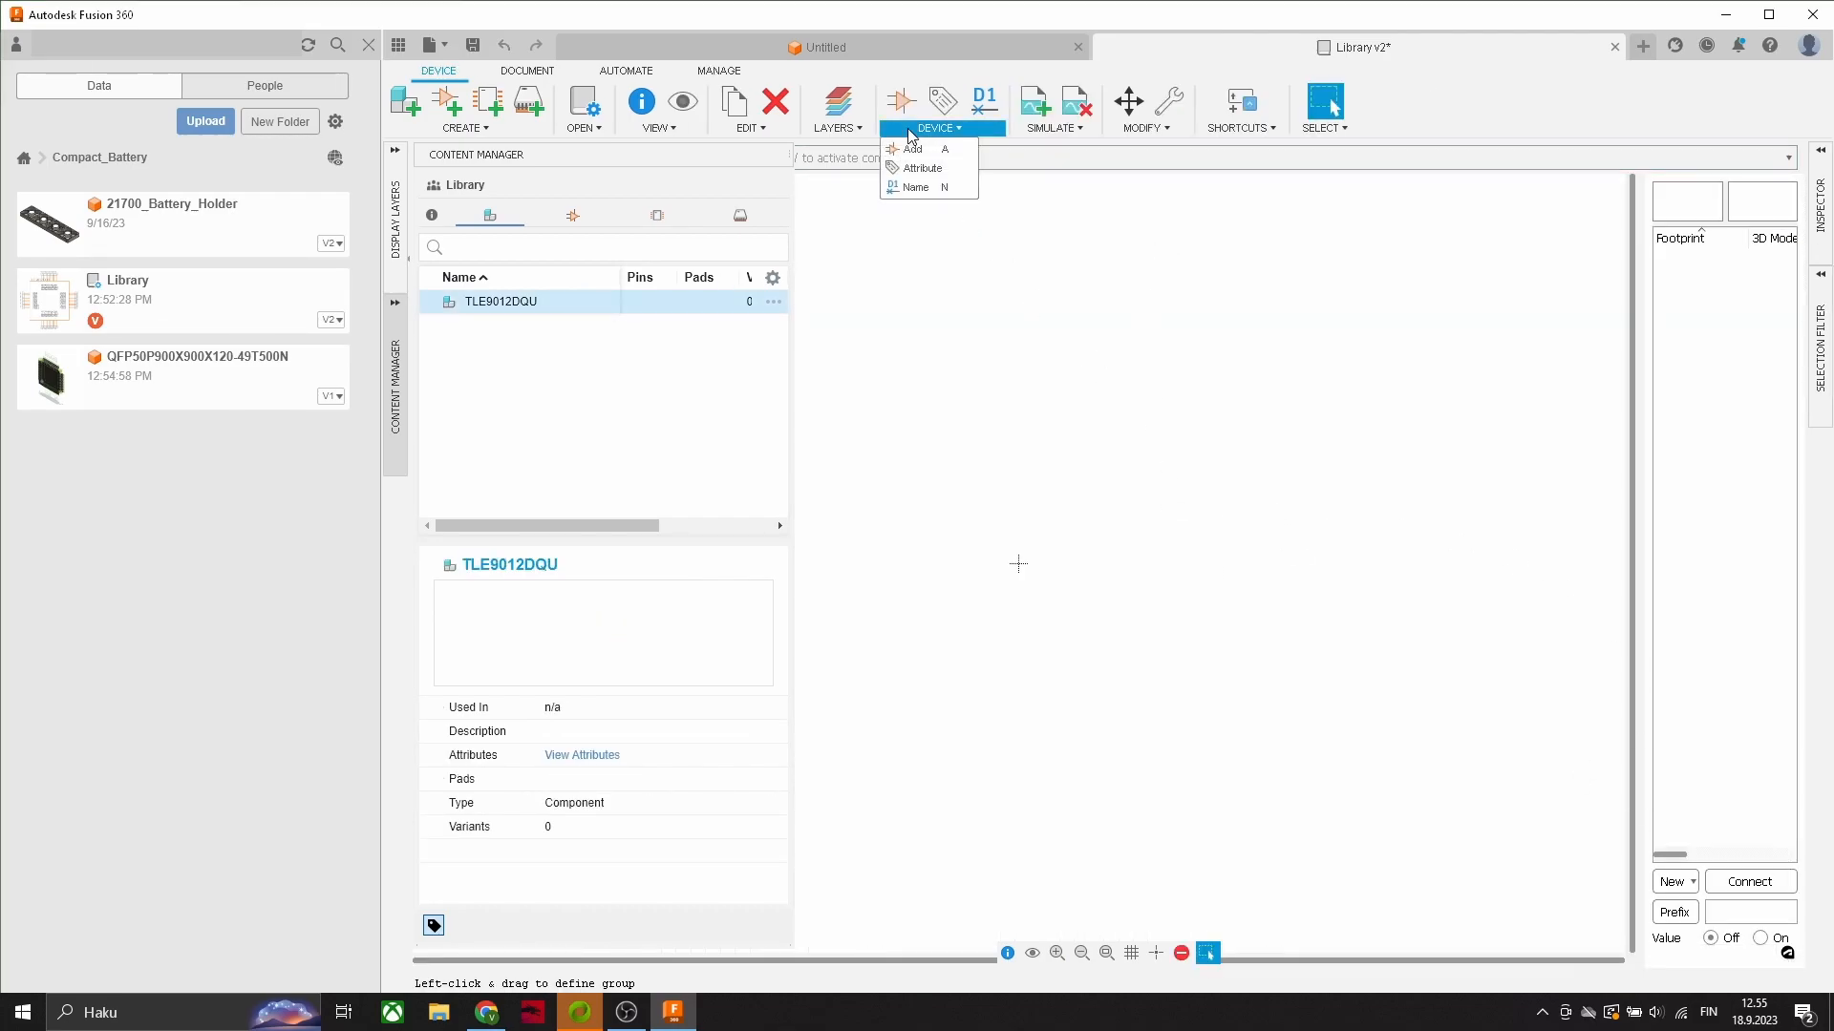
left_click(912, 149)
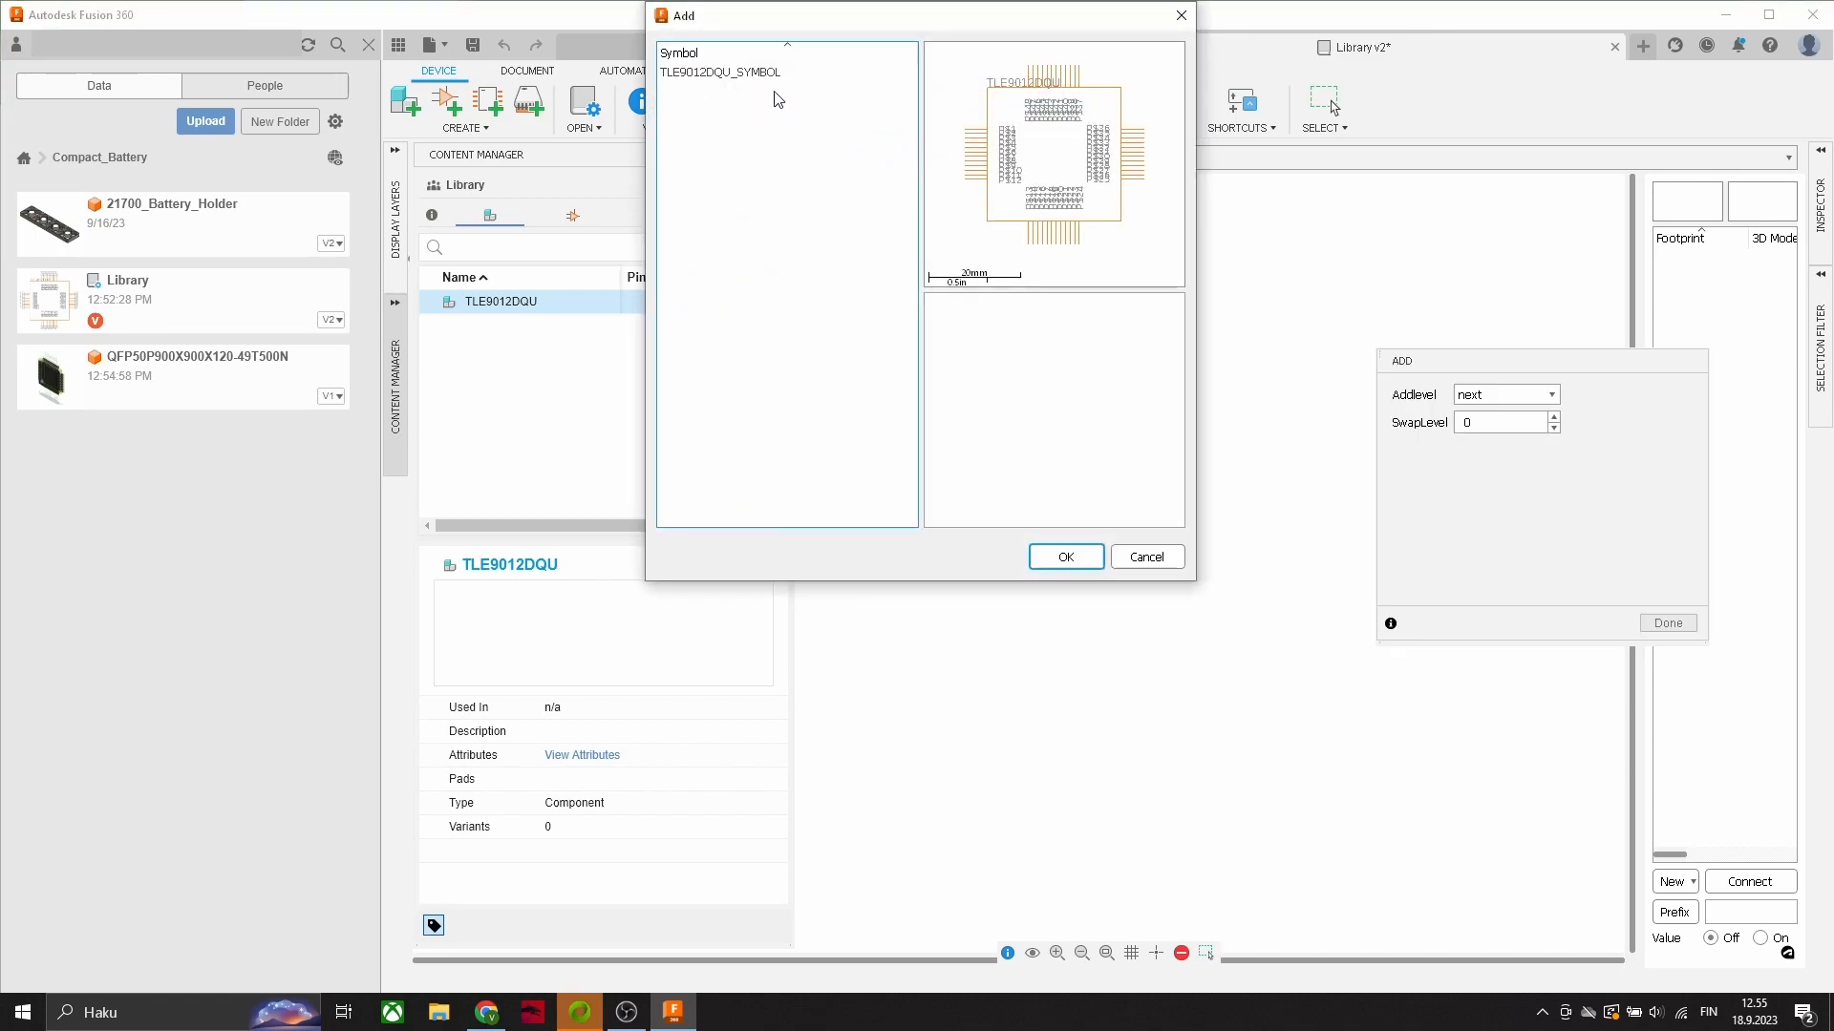
left_click(751, 73)
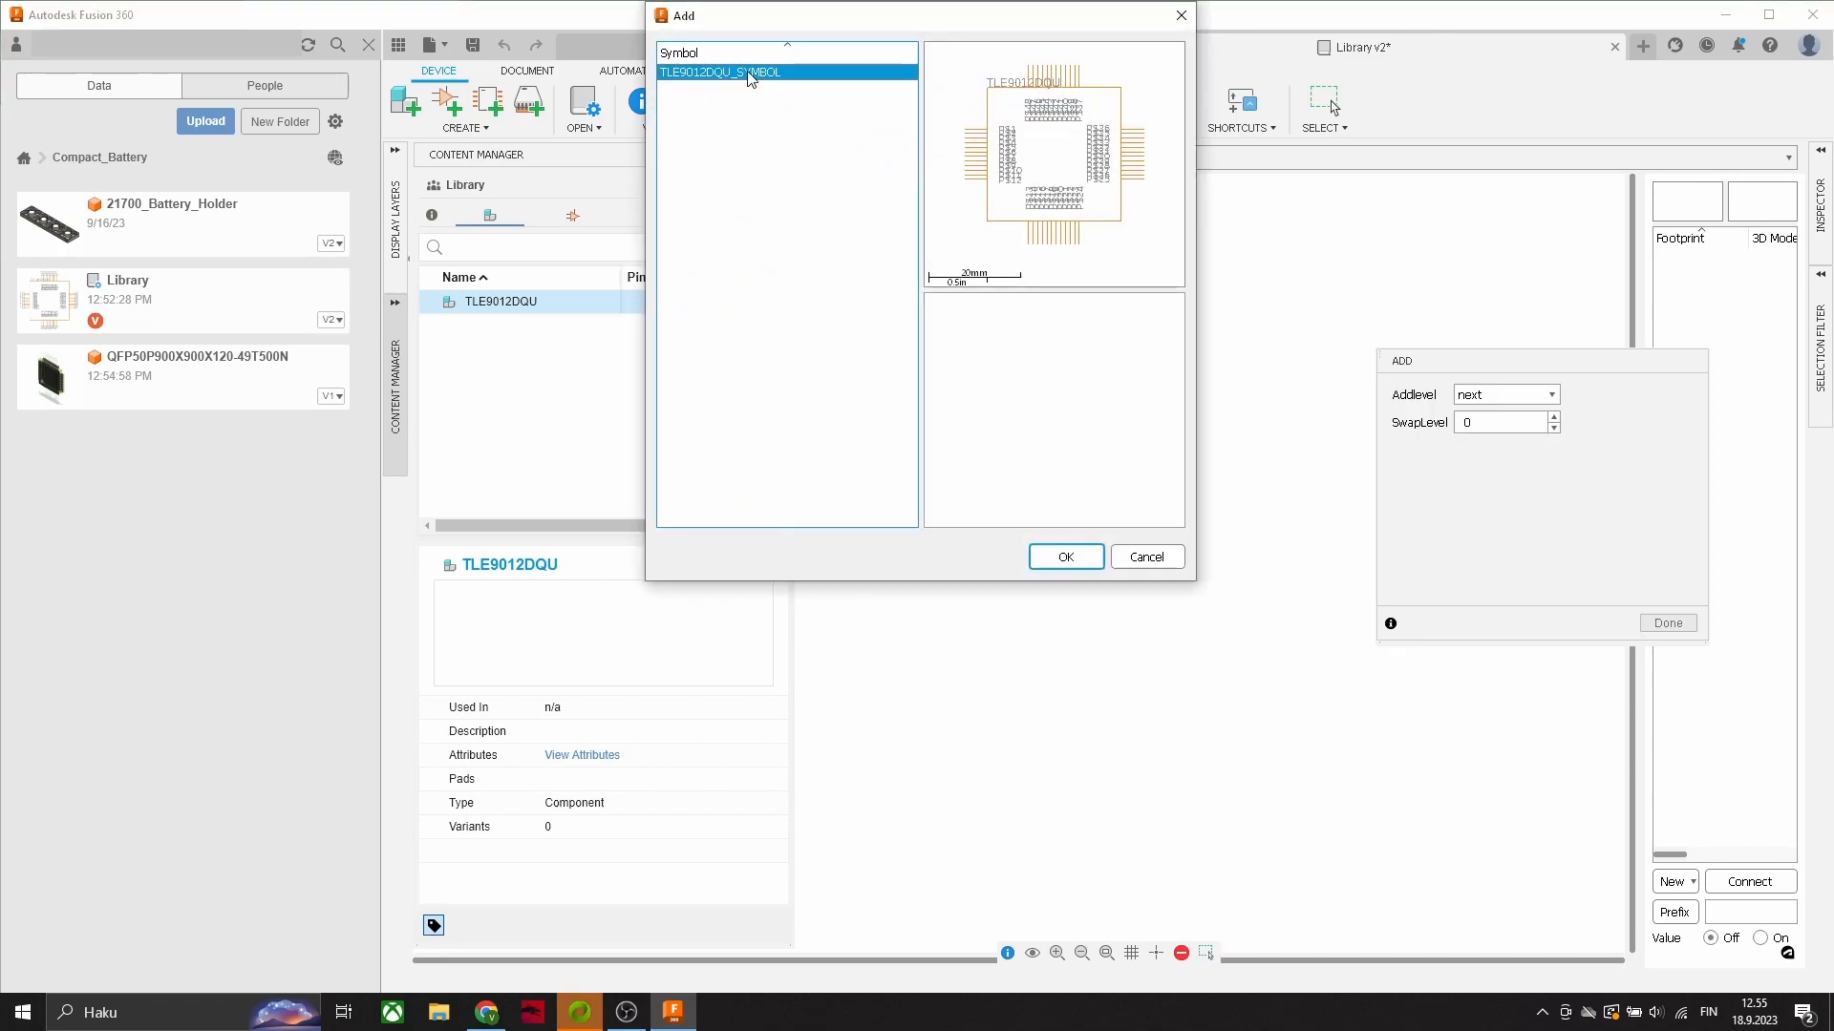
left_click(1065, 558)
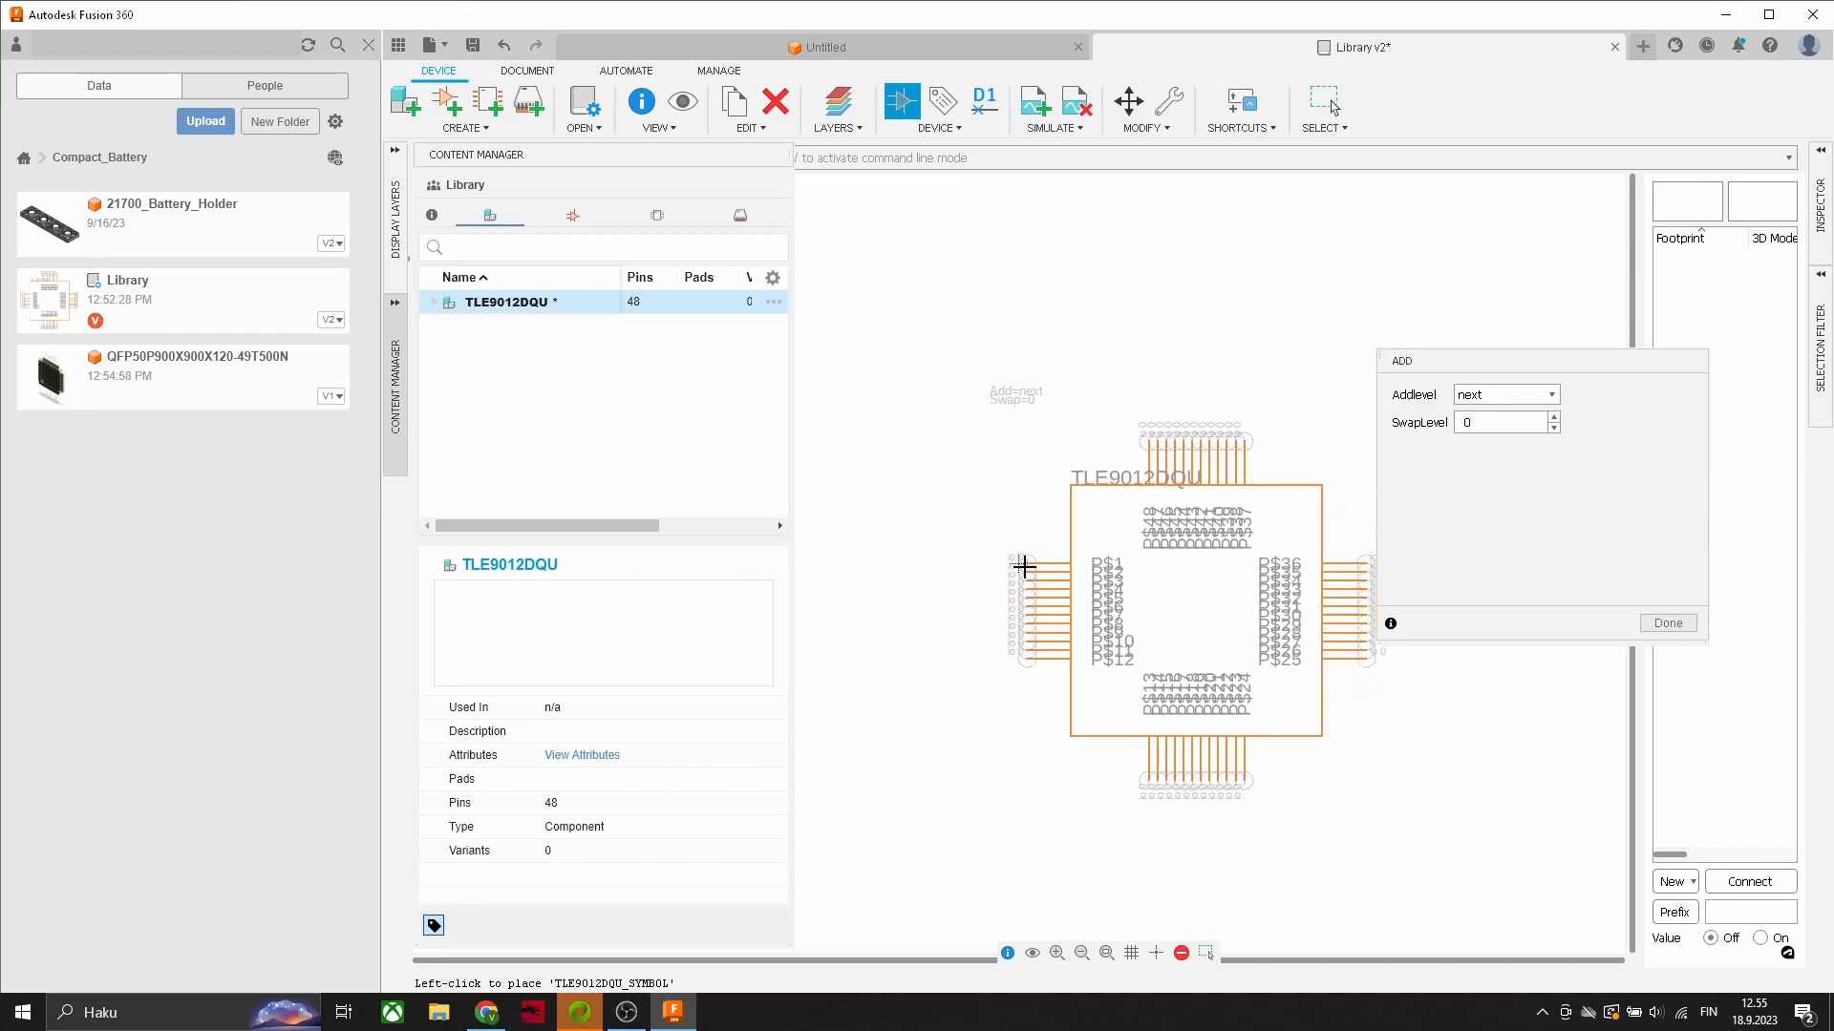
left_click(1020, 564)
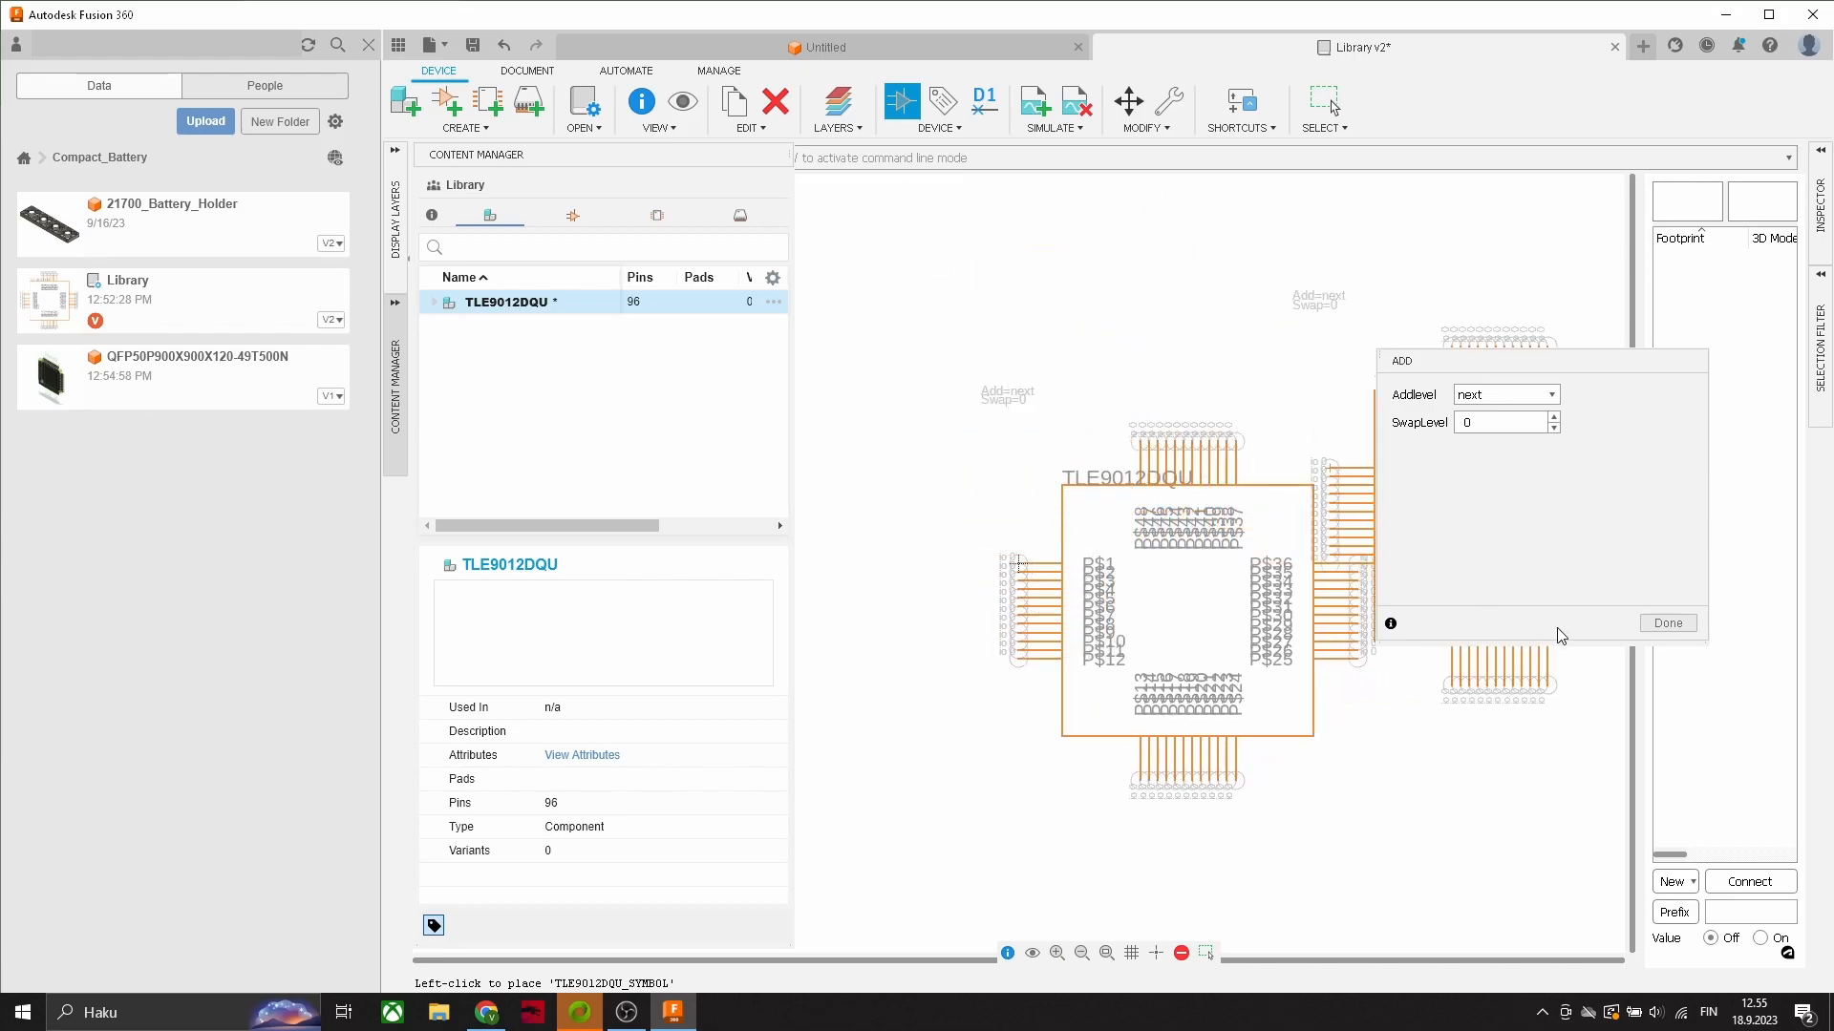
left_click(1652, 623)
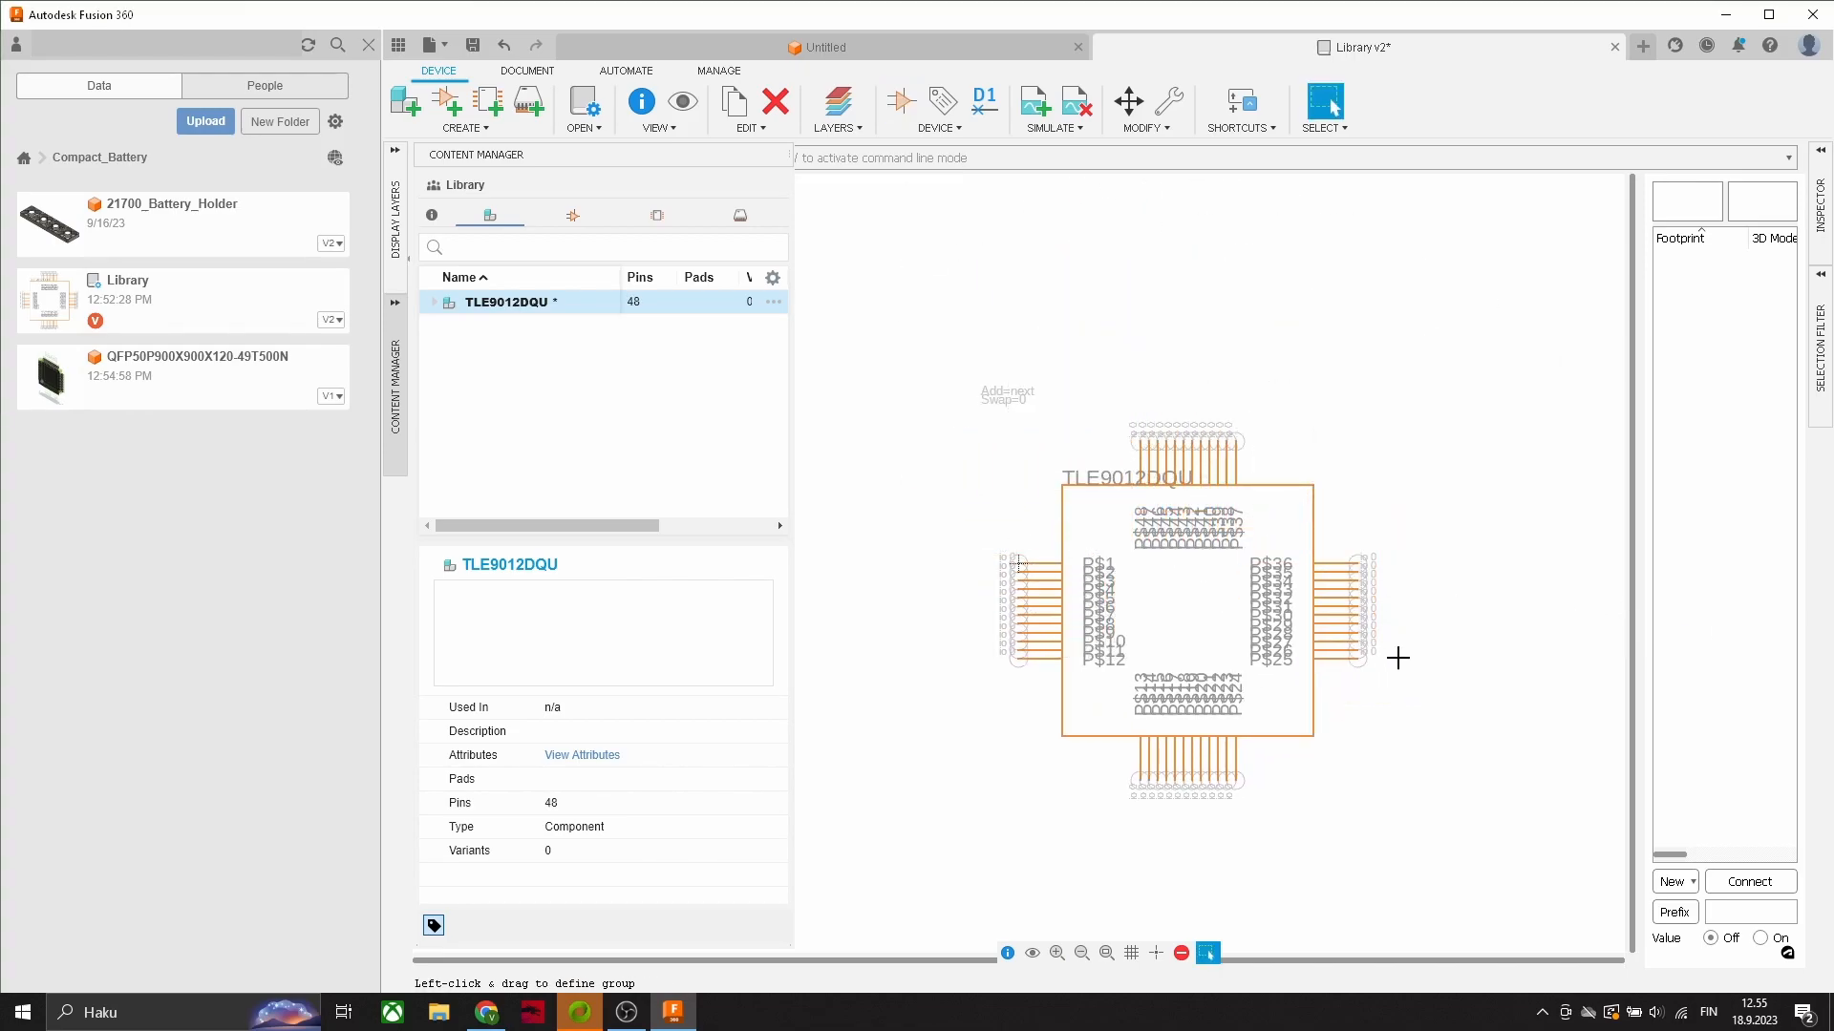
Step: Create a package variant for TLE9012DQU from the QFP50P900X900X120-49T500N footprint, and widen the variant list
left_click(1675, 884)
left_click(1719, 909)
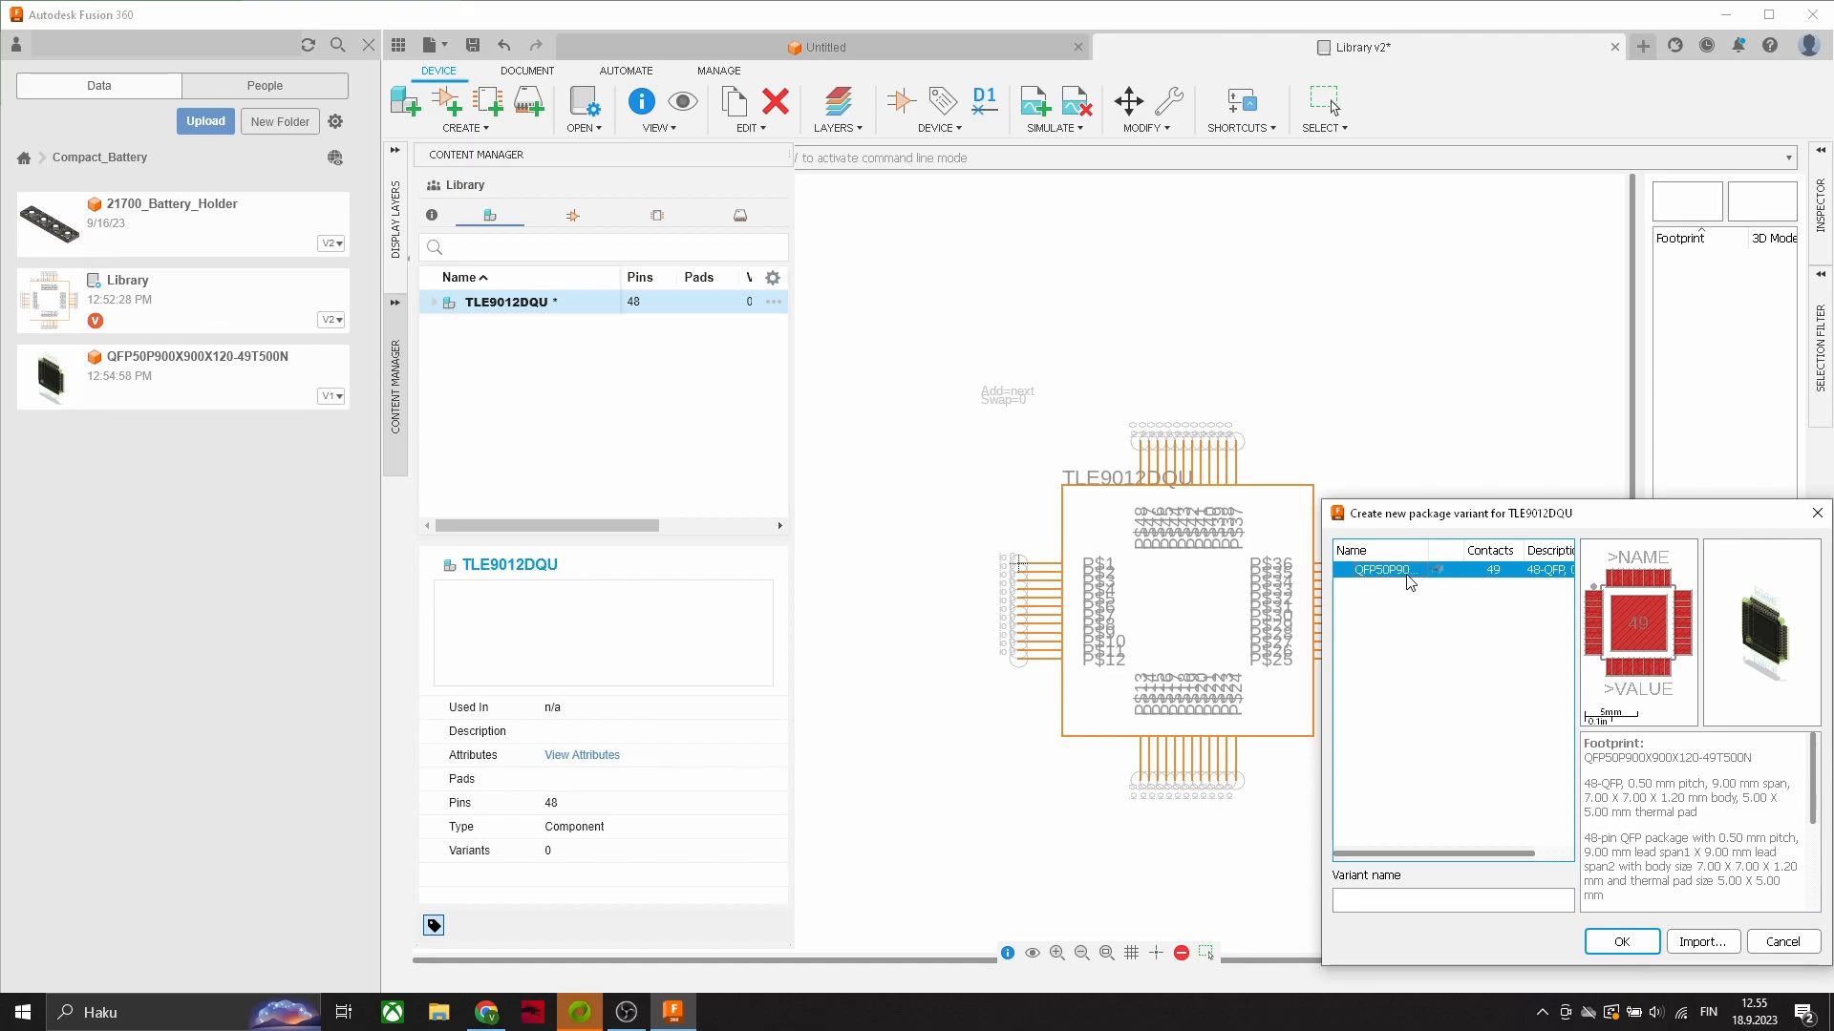
left_click(1624, 944)
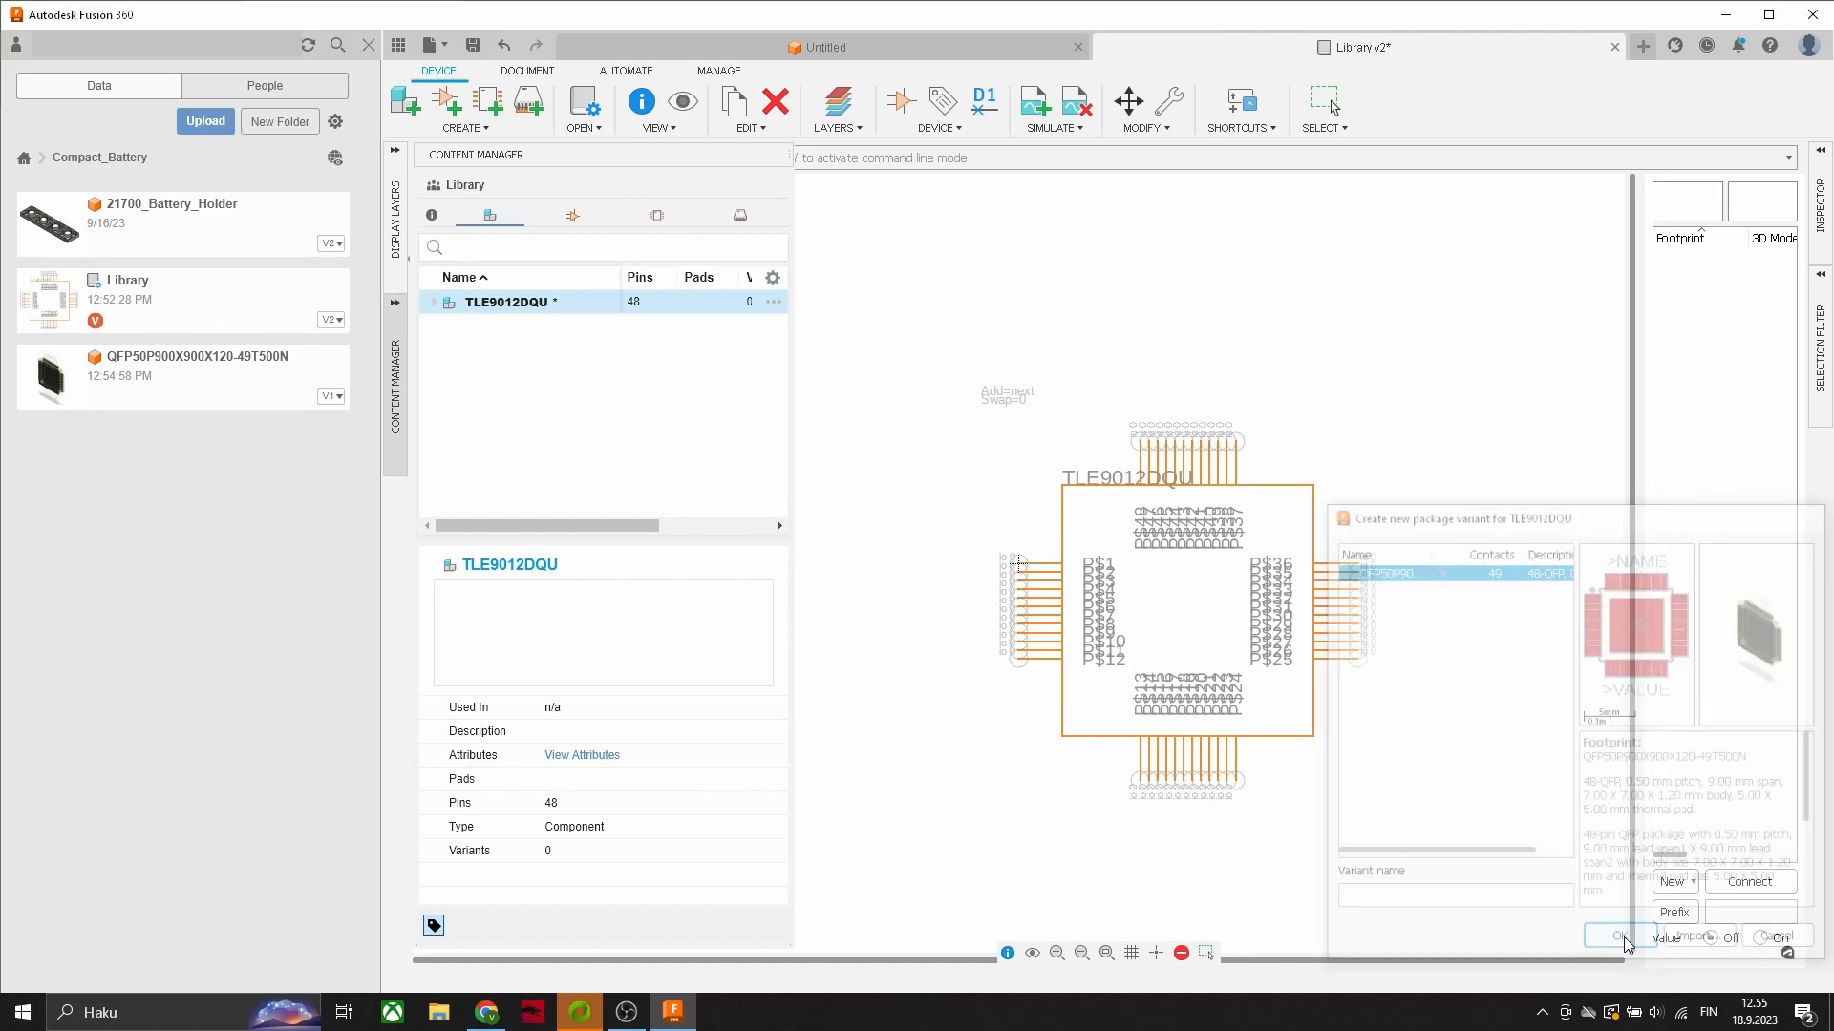
left_click_drag(1641, 657, 1452, 658)
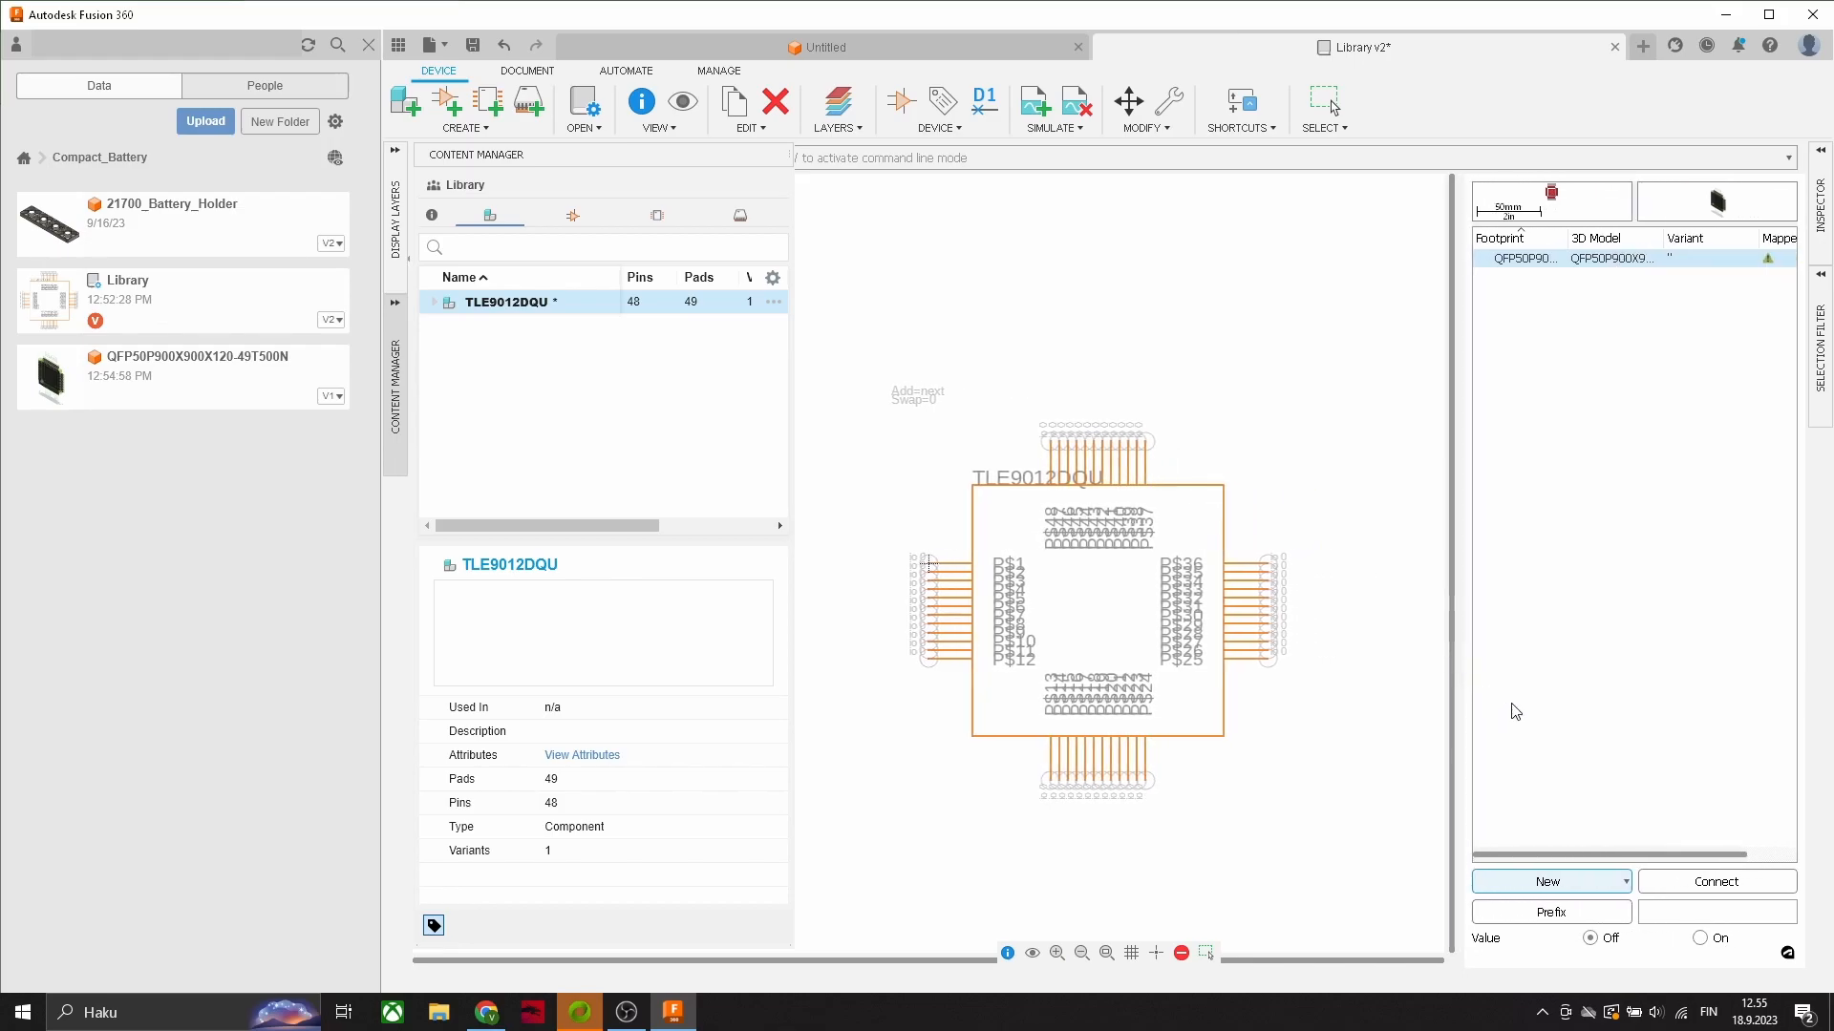
Step: Connect symbol pins P$1 to P$48 to footprint pads 1 to 48 in matching order, and save the library
left_click(1714, 881)
left_click_drag(1387, 524, 643, 209)
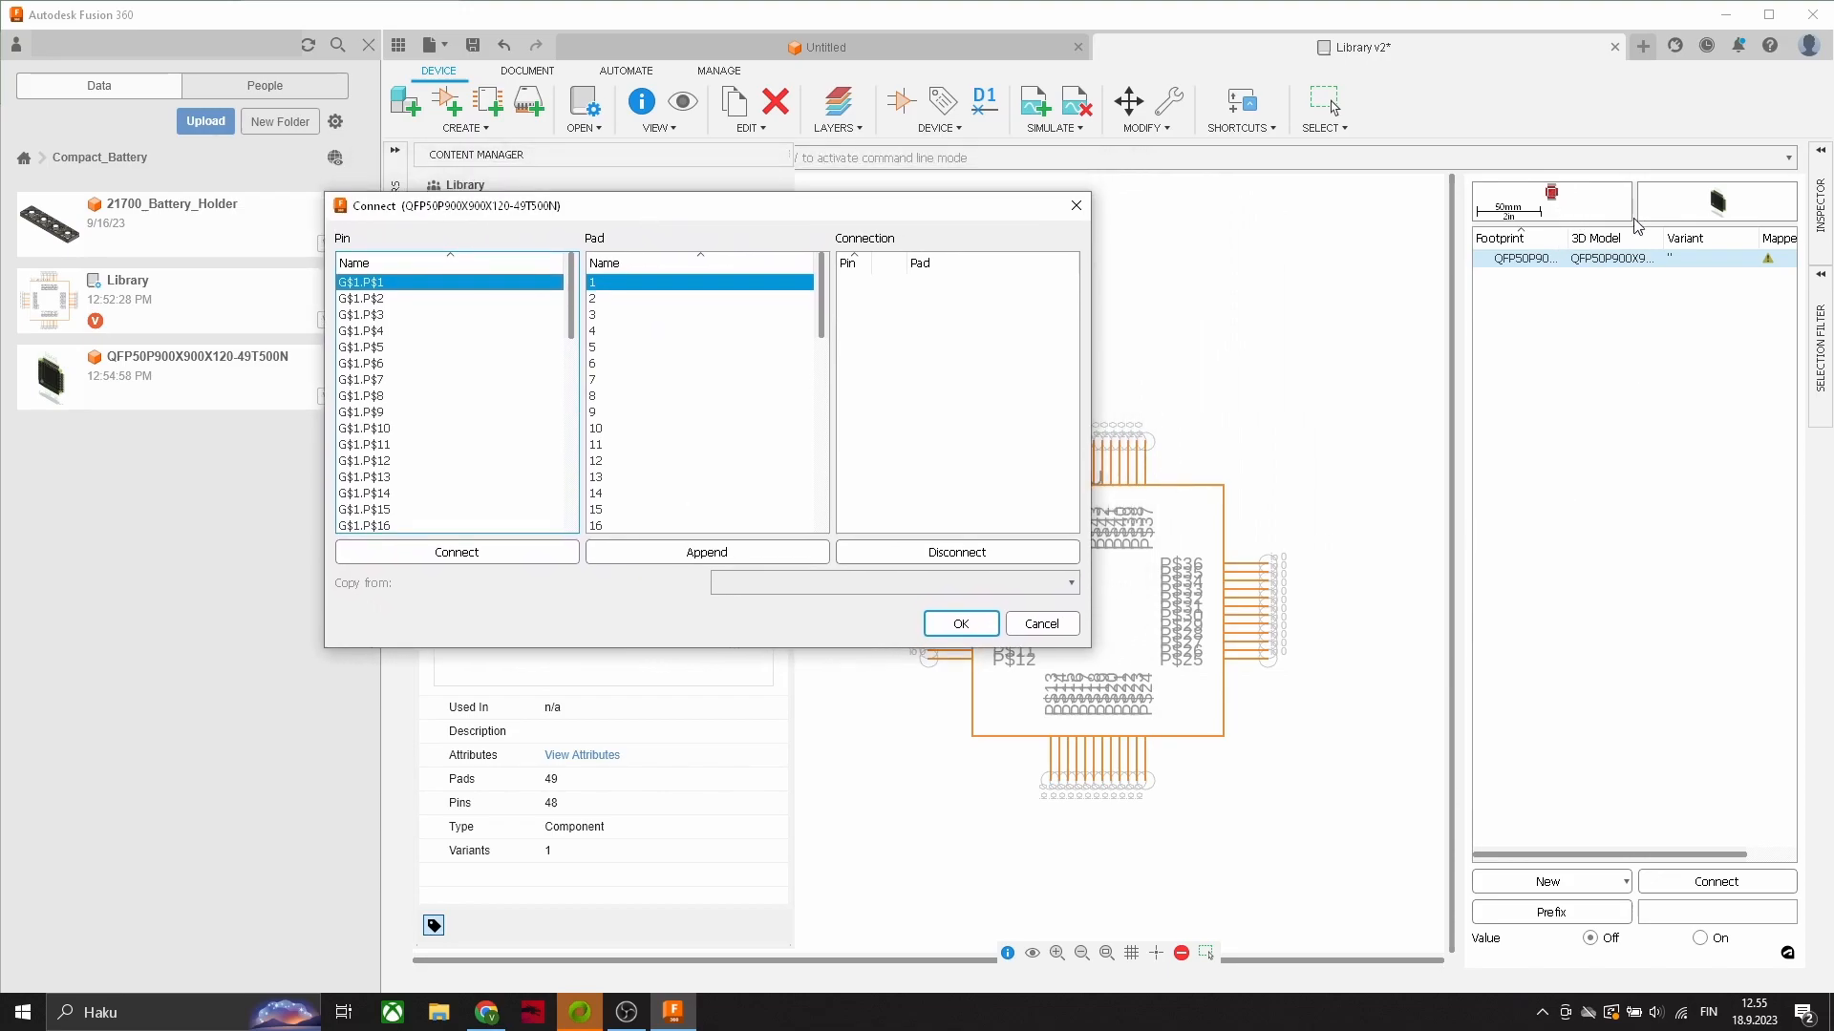
left_click_drag(913, 205, 1102, 231)
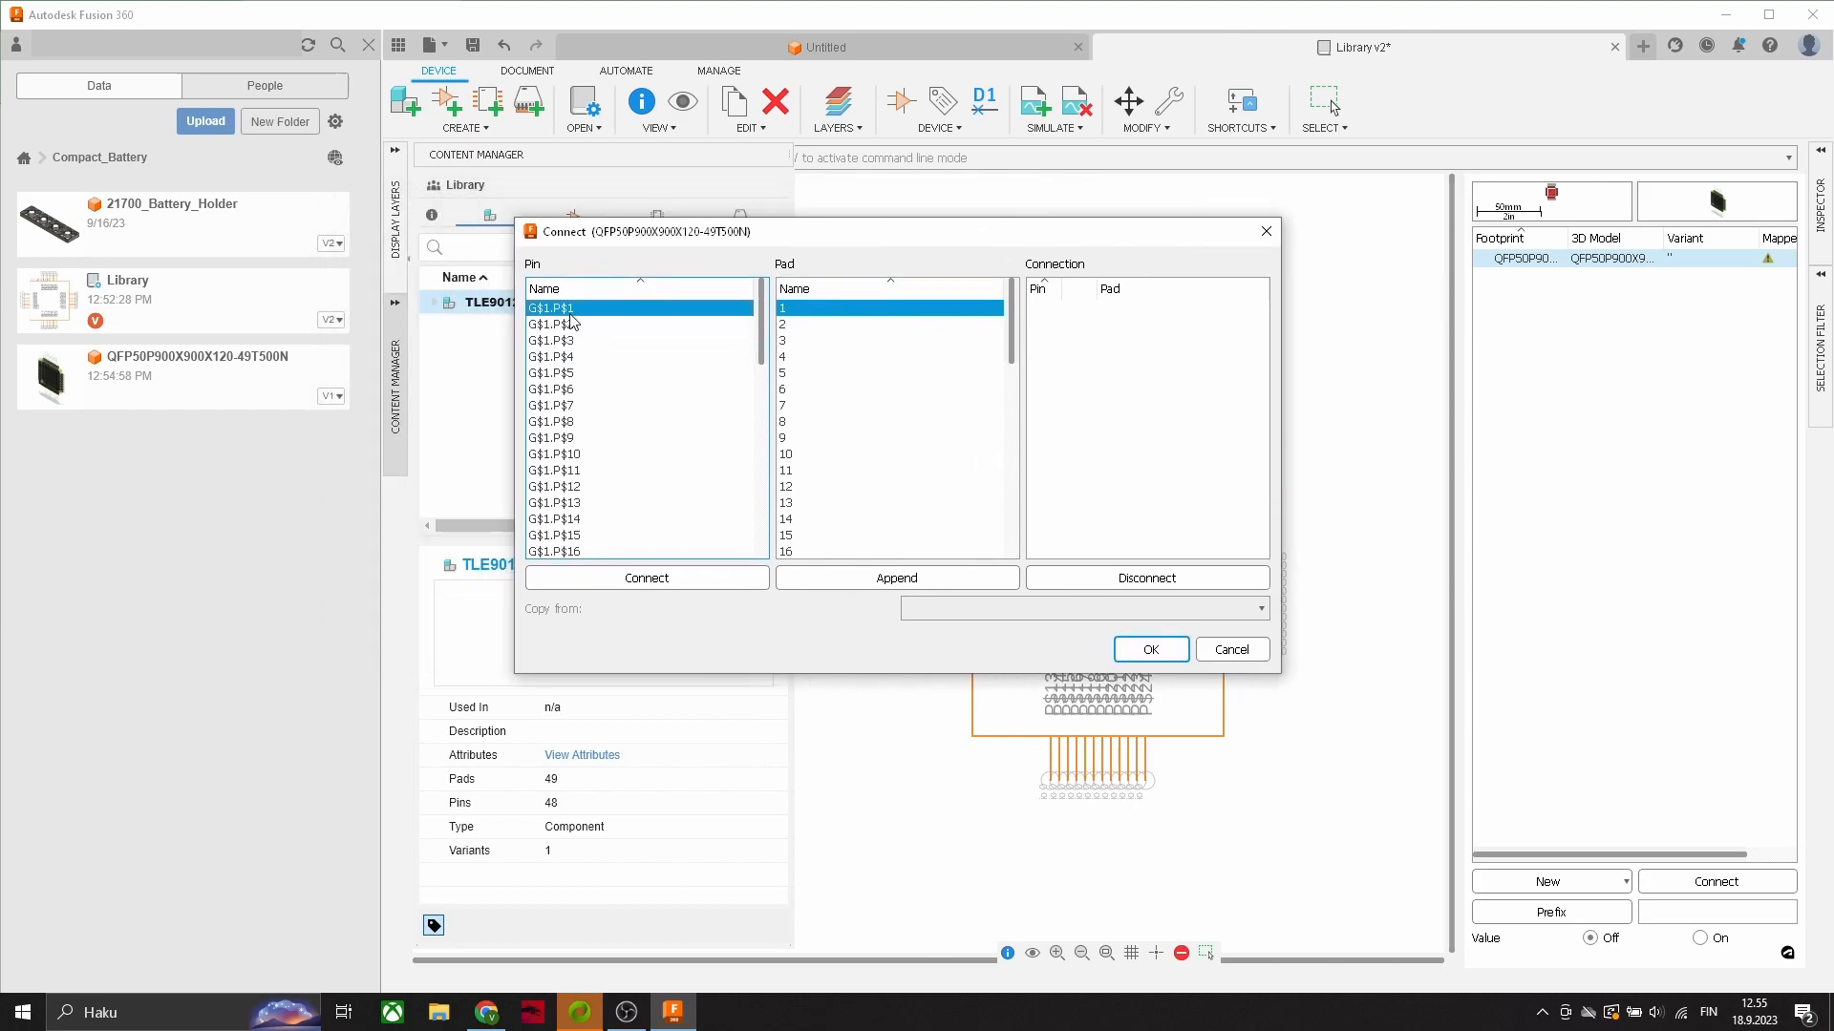
left_click(647, 578)
left_click(647, 578)
left_click(647, 577)
left_click(647, 578)
left_click(646, 578)
left_click(647, 578)
left_click(646, 577)
left_click(646, 577)
left_click(646, 578)
left_click(646, 578)
left_click(646, 577)
left_click(646, 578)
left_click(646, 578)
left_click(646, 578)
left_click(647, 578)
left_click(646, 578)
left_click(686, 589)
left_click(685, 589)
left_click(686, 590)
left_click(686, 589)
left_click(686, 590)
left_click(685, 589)
left_click(686, 590)
left_click(686, 590)
left_click(685, 584)
left_click(685, 585)
left_click(685, 585)
left_click(685, 585)
left_click(685, 585)
left_click(685, 585)
left_click(685, 585)
left_click(685, 585)
left_click(683, 580)
left_click(684, 580)
left_click(684, 579)
left_click(683, 579)
left_click(684, 580)
left_click(684, 580)
left_click(684, 580)
left_click(684, 580)
left_click(683, 582)
left_click(1171, 650)
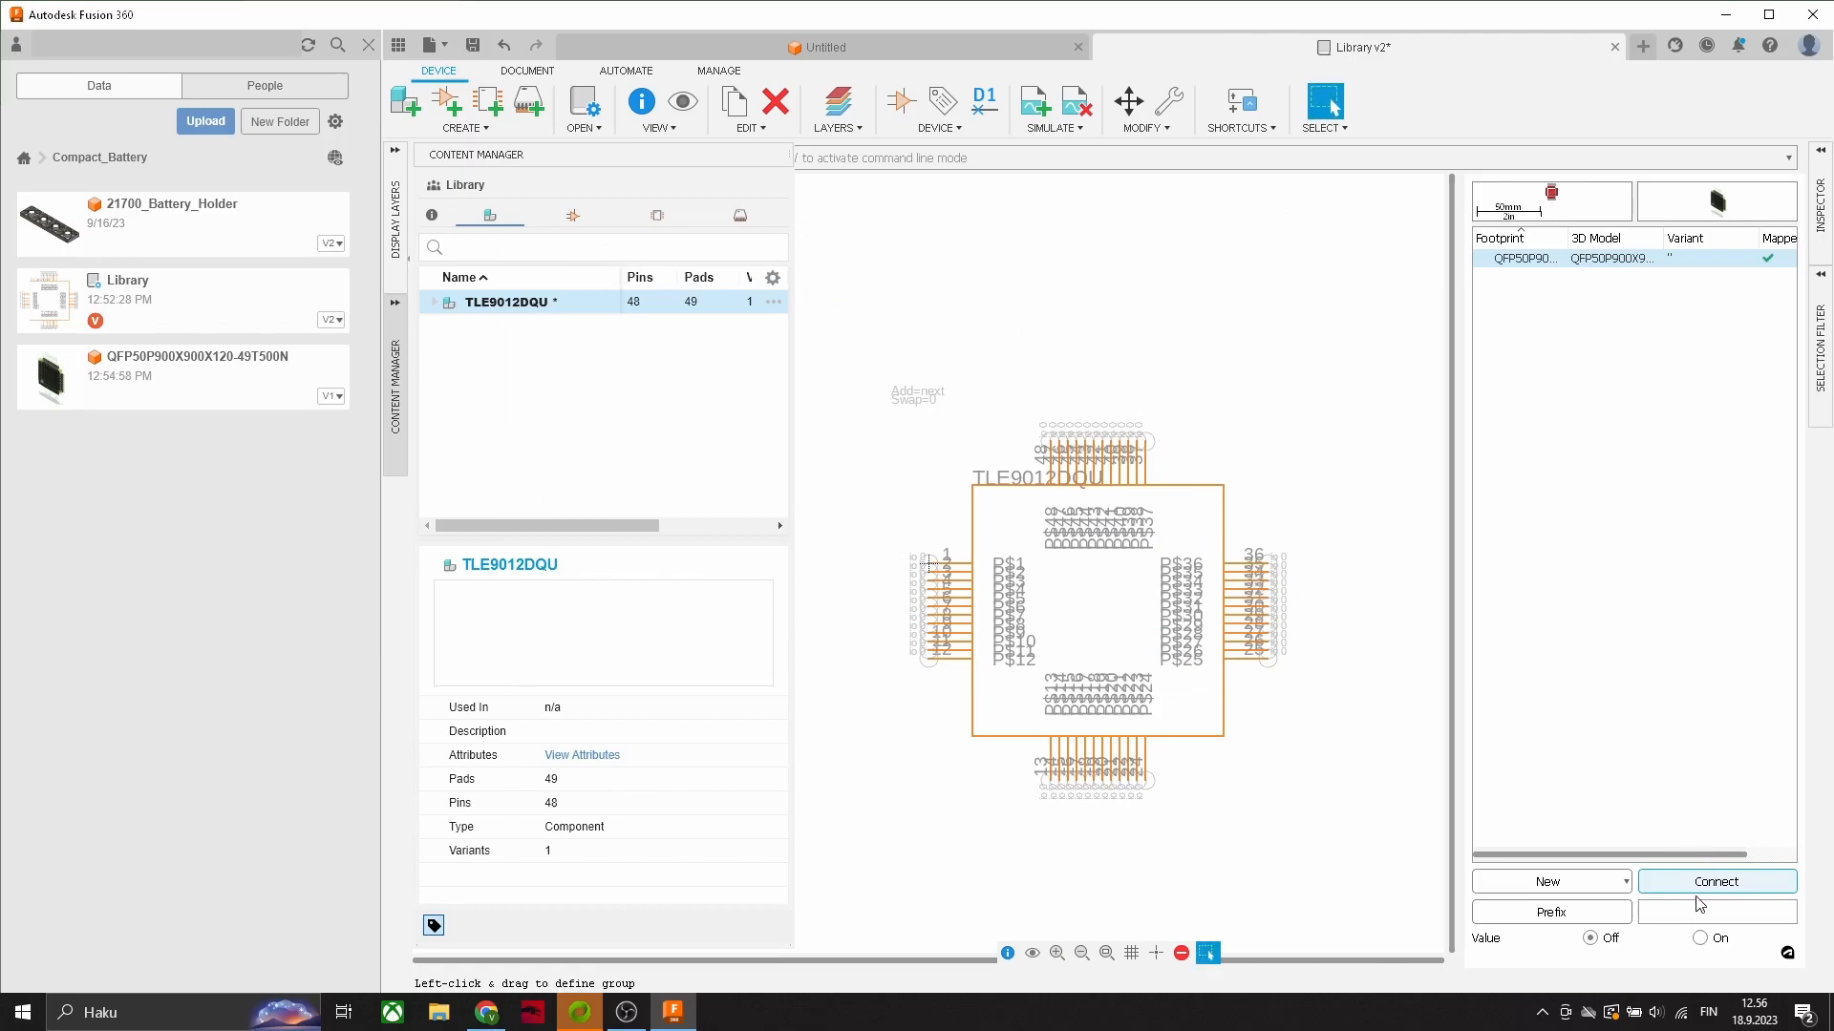
left_click(483, 48)
left_click(920, 541)
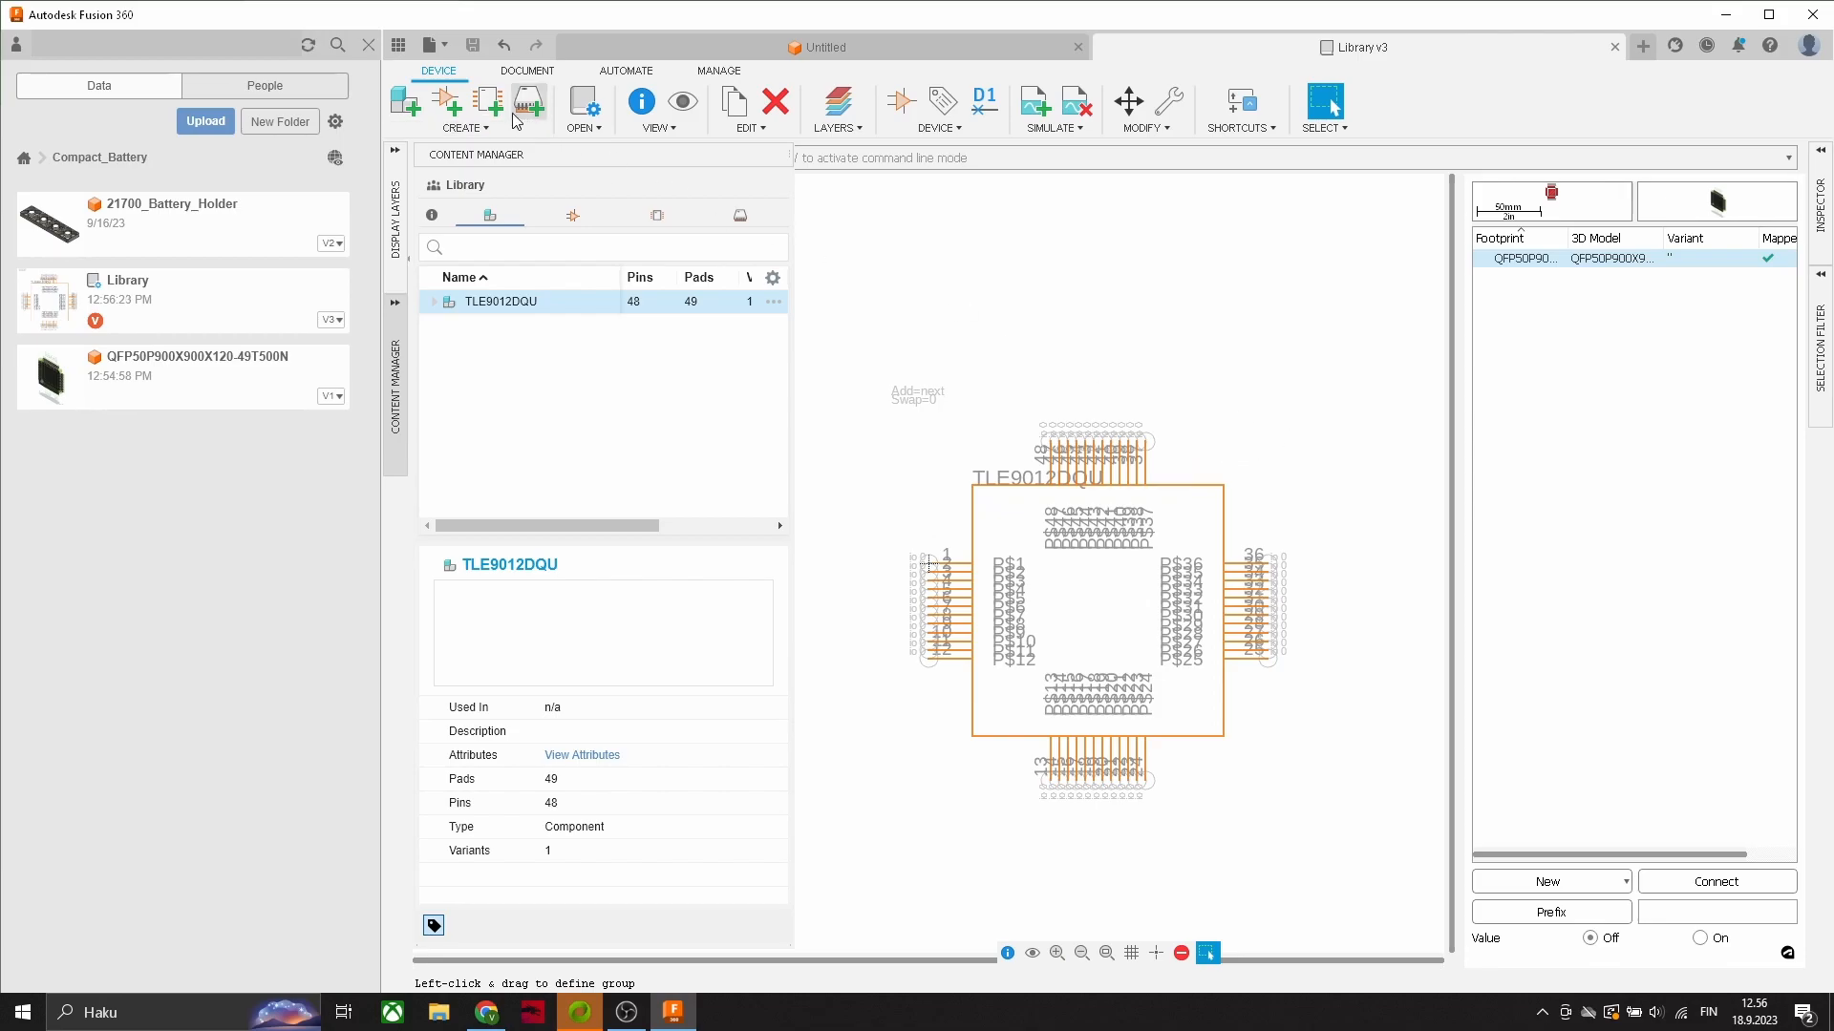
Step: Create a new electronics design and add a new schematic to it
left_click(431, 45)
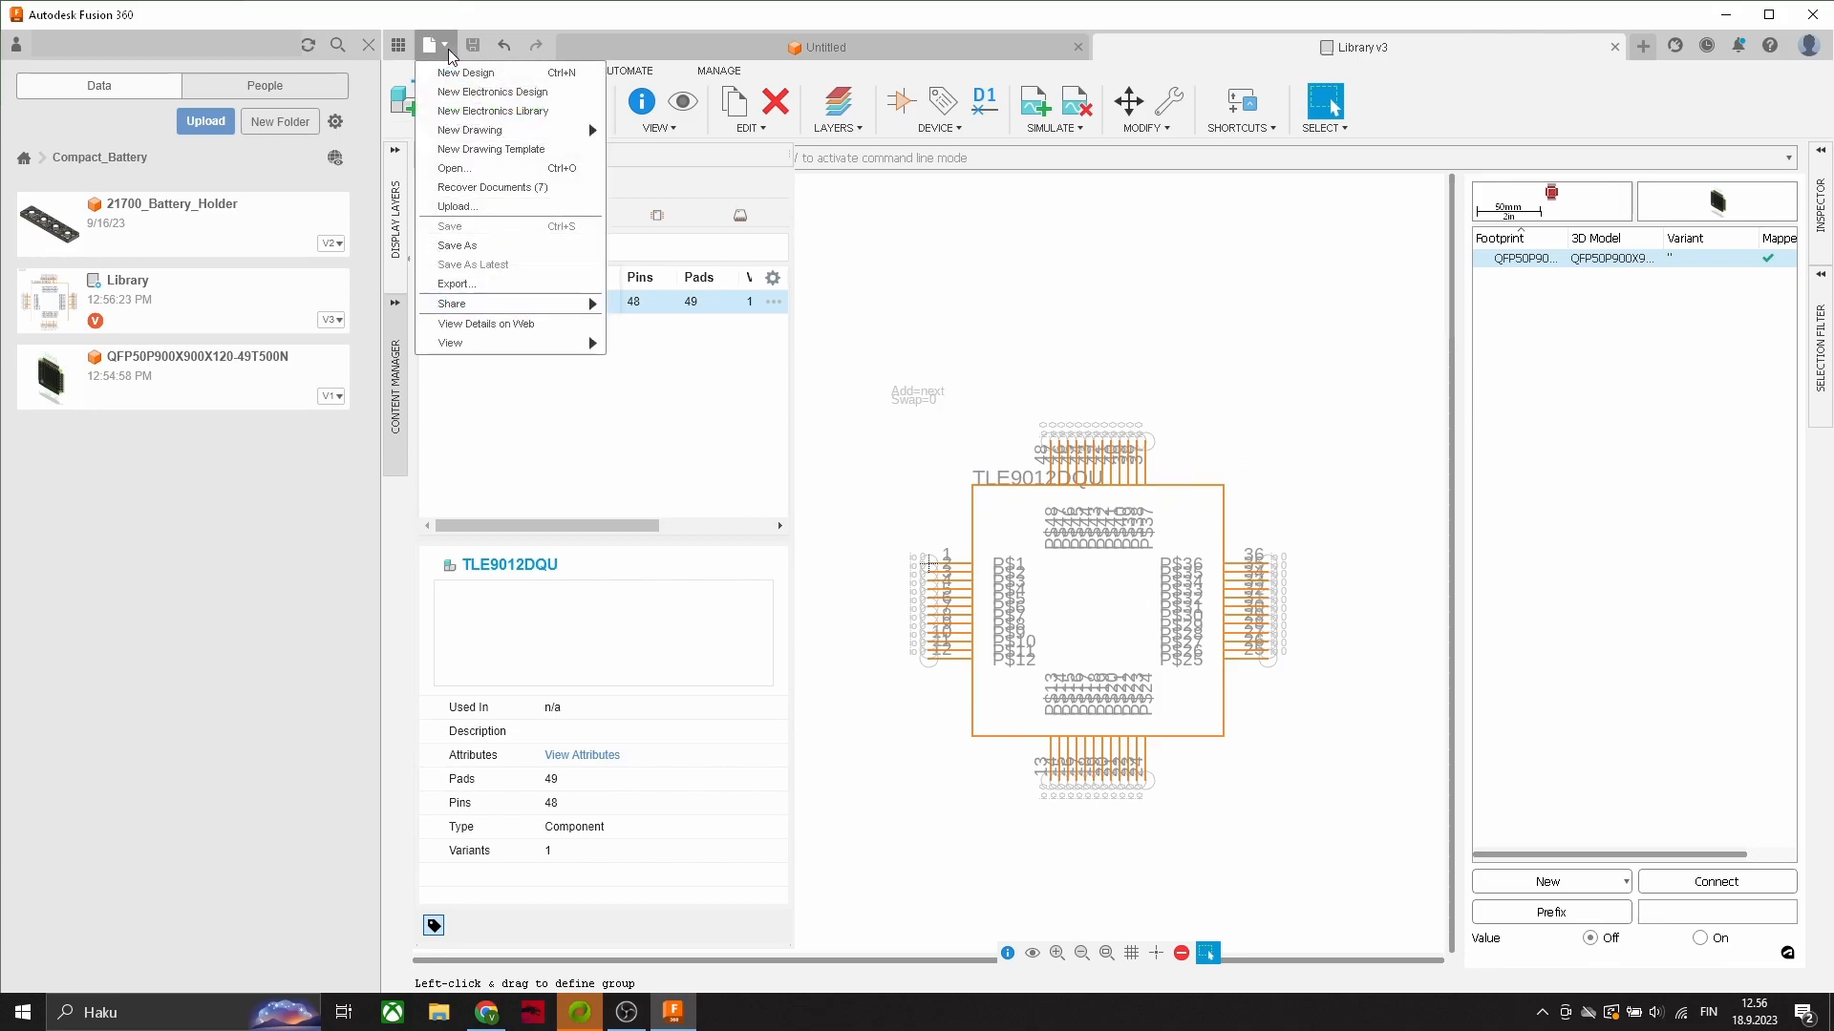
left_click(540, 93)
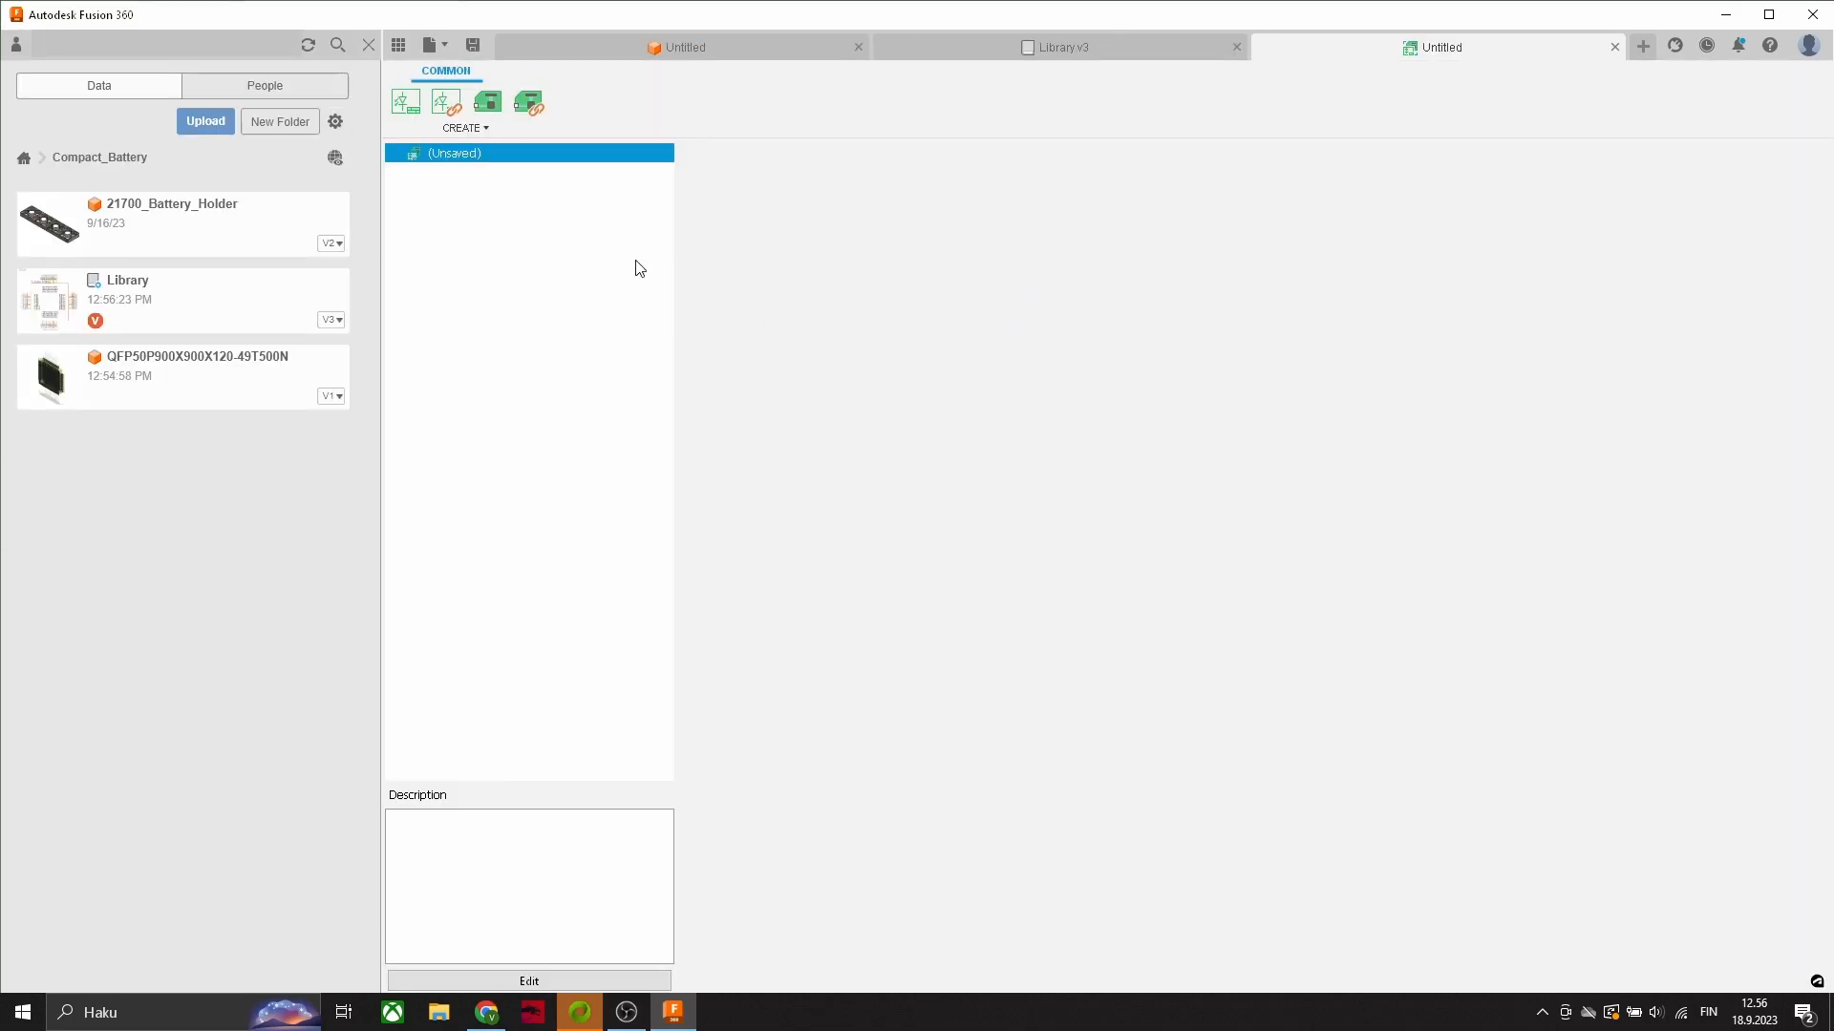
left_click(426, 128)
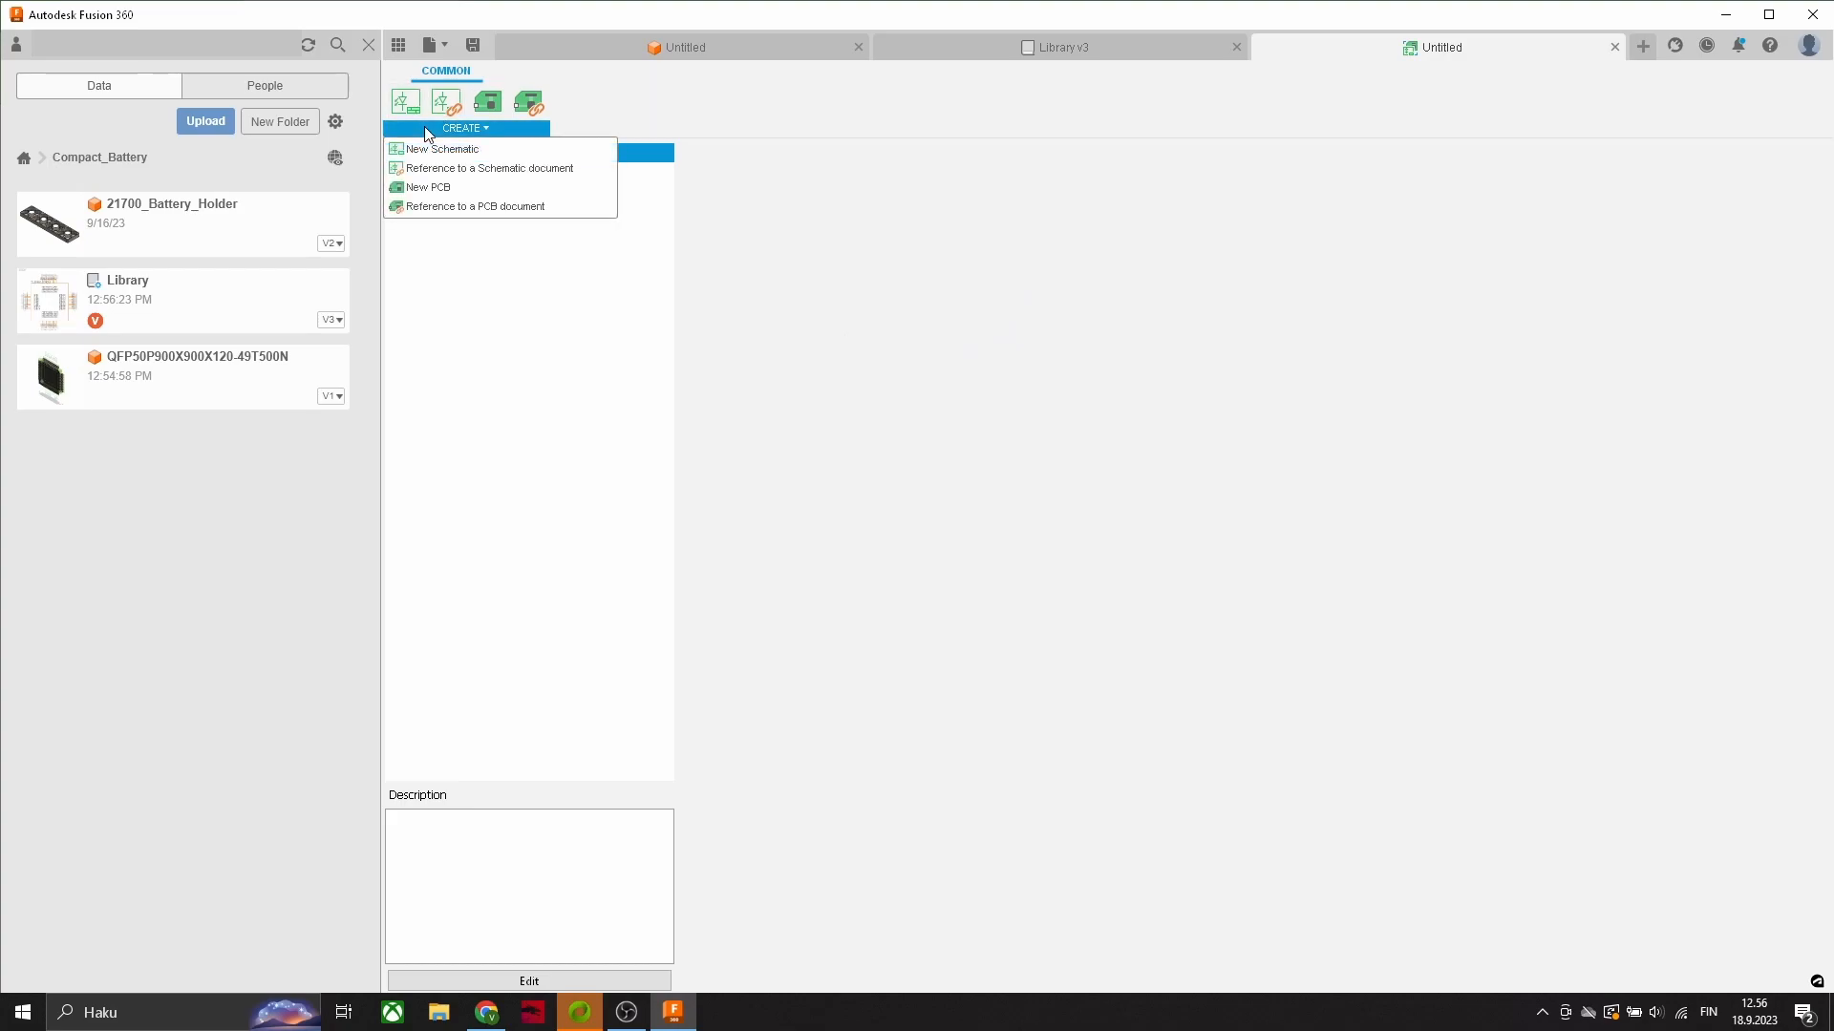
left_click(449, 150)
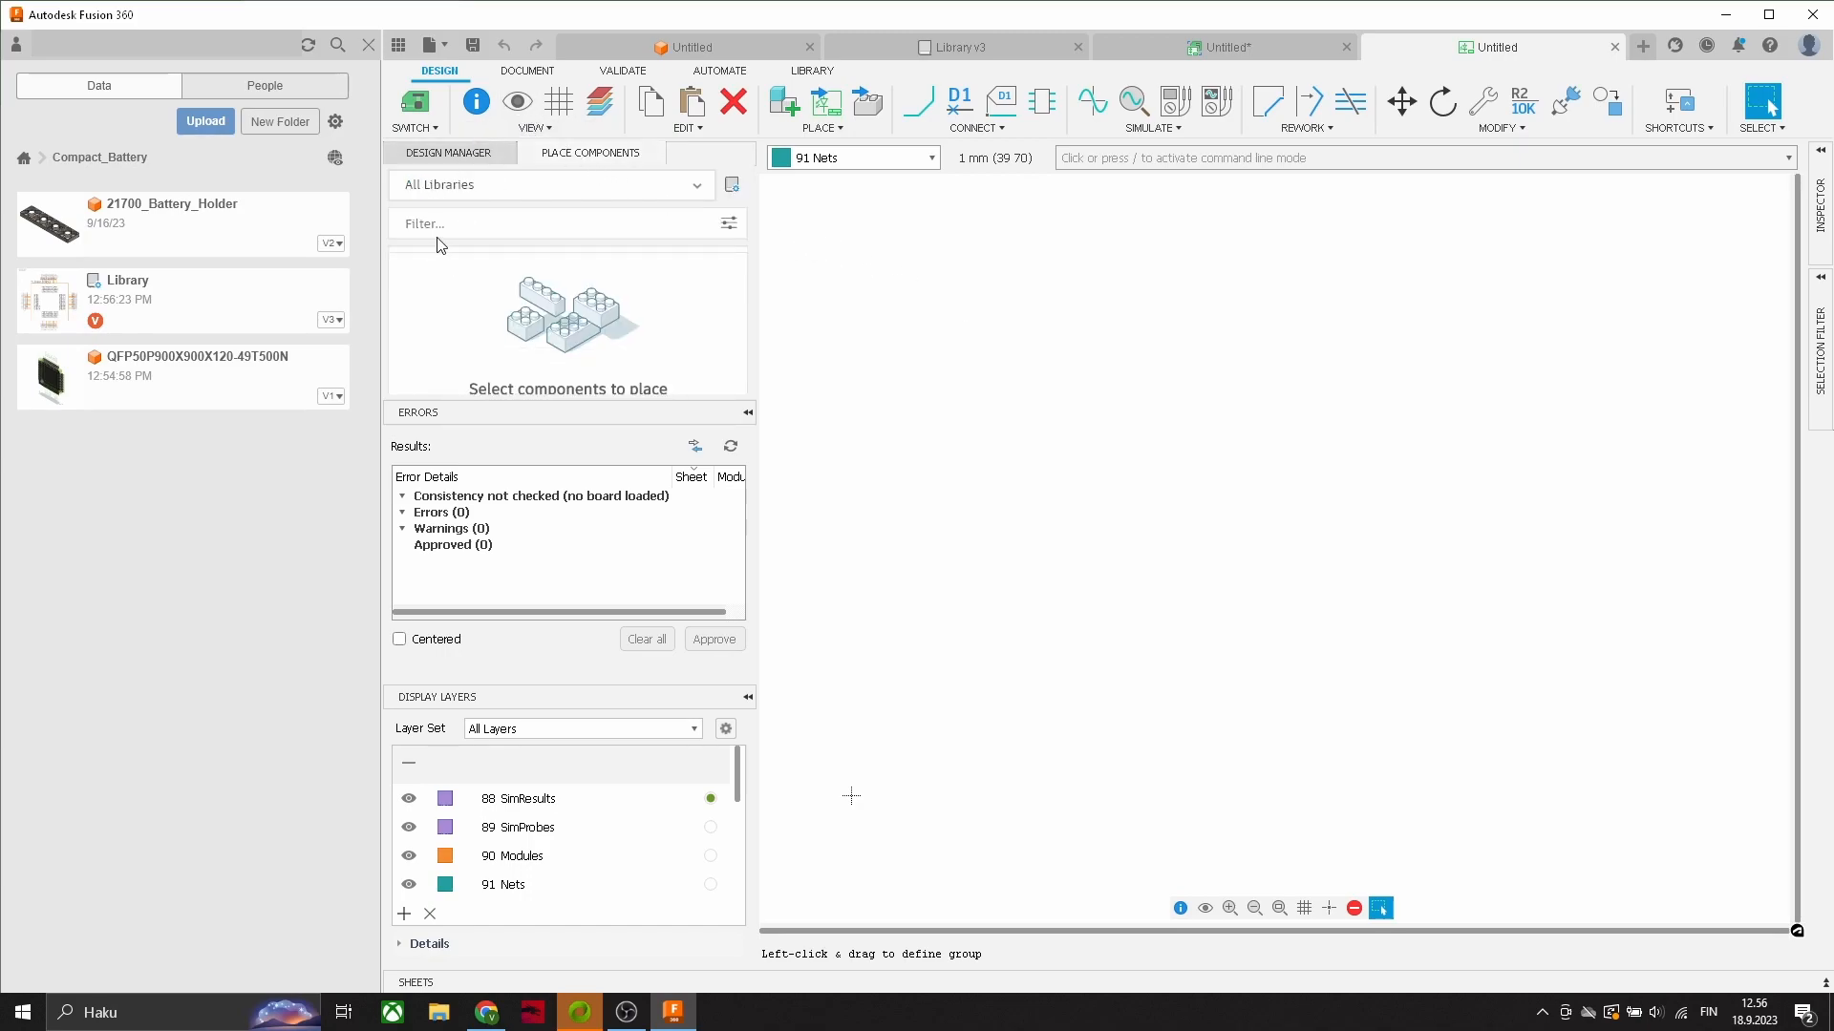
Step: Search all libraries for "tle" in the schematic's component placement list
left_click(436, 225)
type("tle")
double_click(434, 223)
key("BackSpace")
type("tl")
Step: Return to the library and check the symbol, footprint and package assigned to the TLE9012DQU component
left_click(1249, 50)
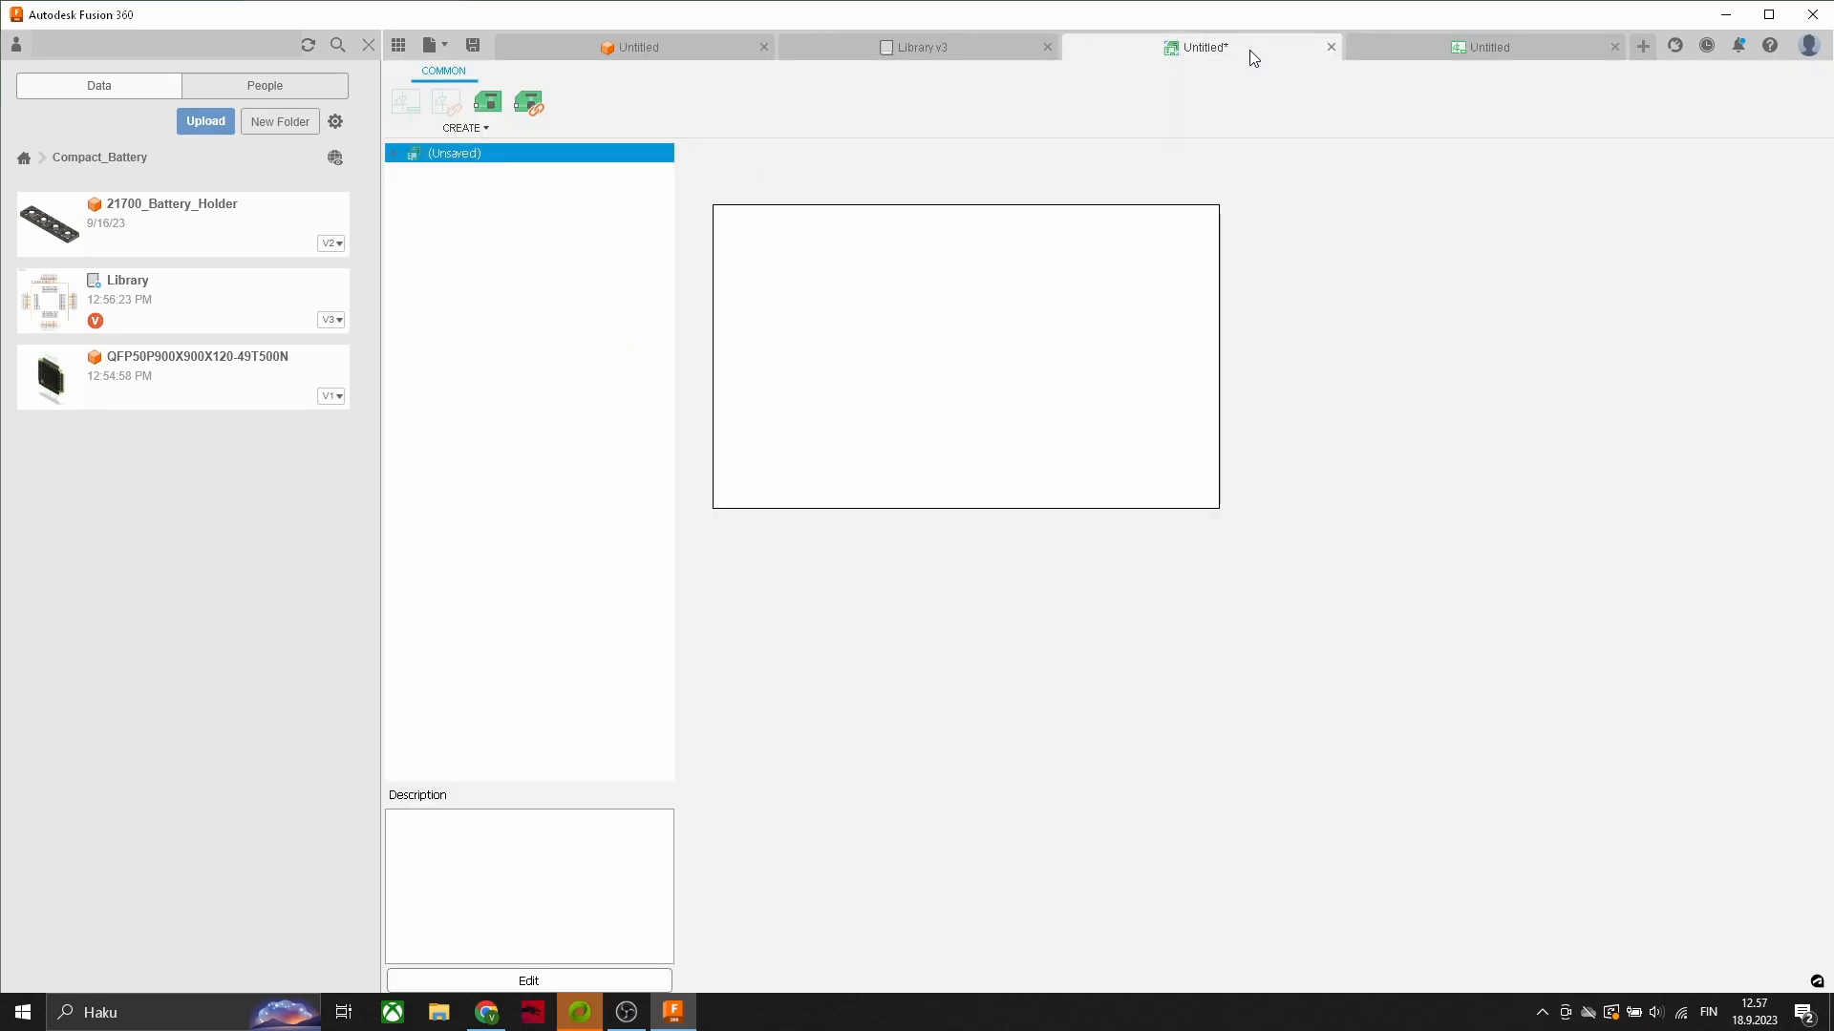
left_click(960, 45)
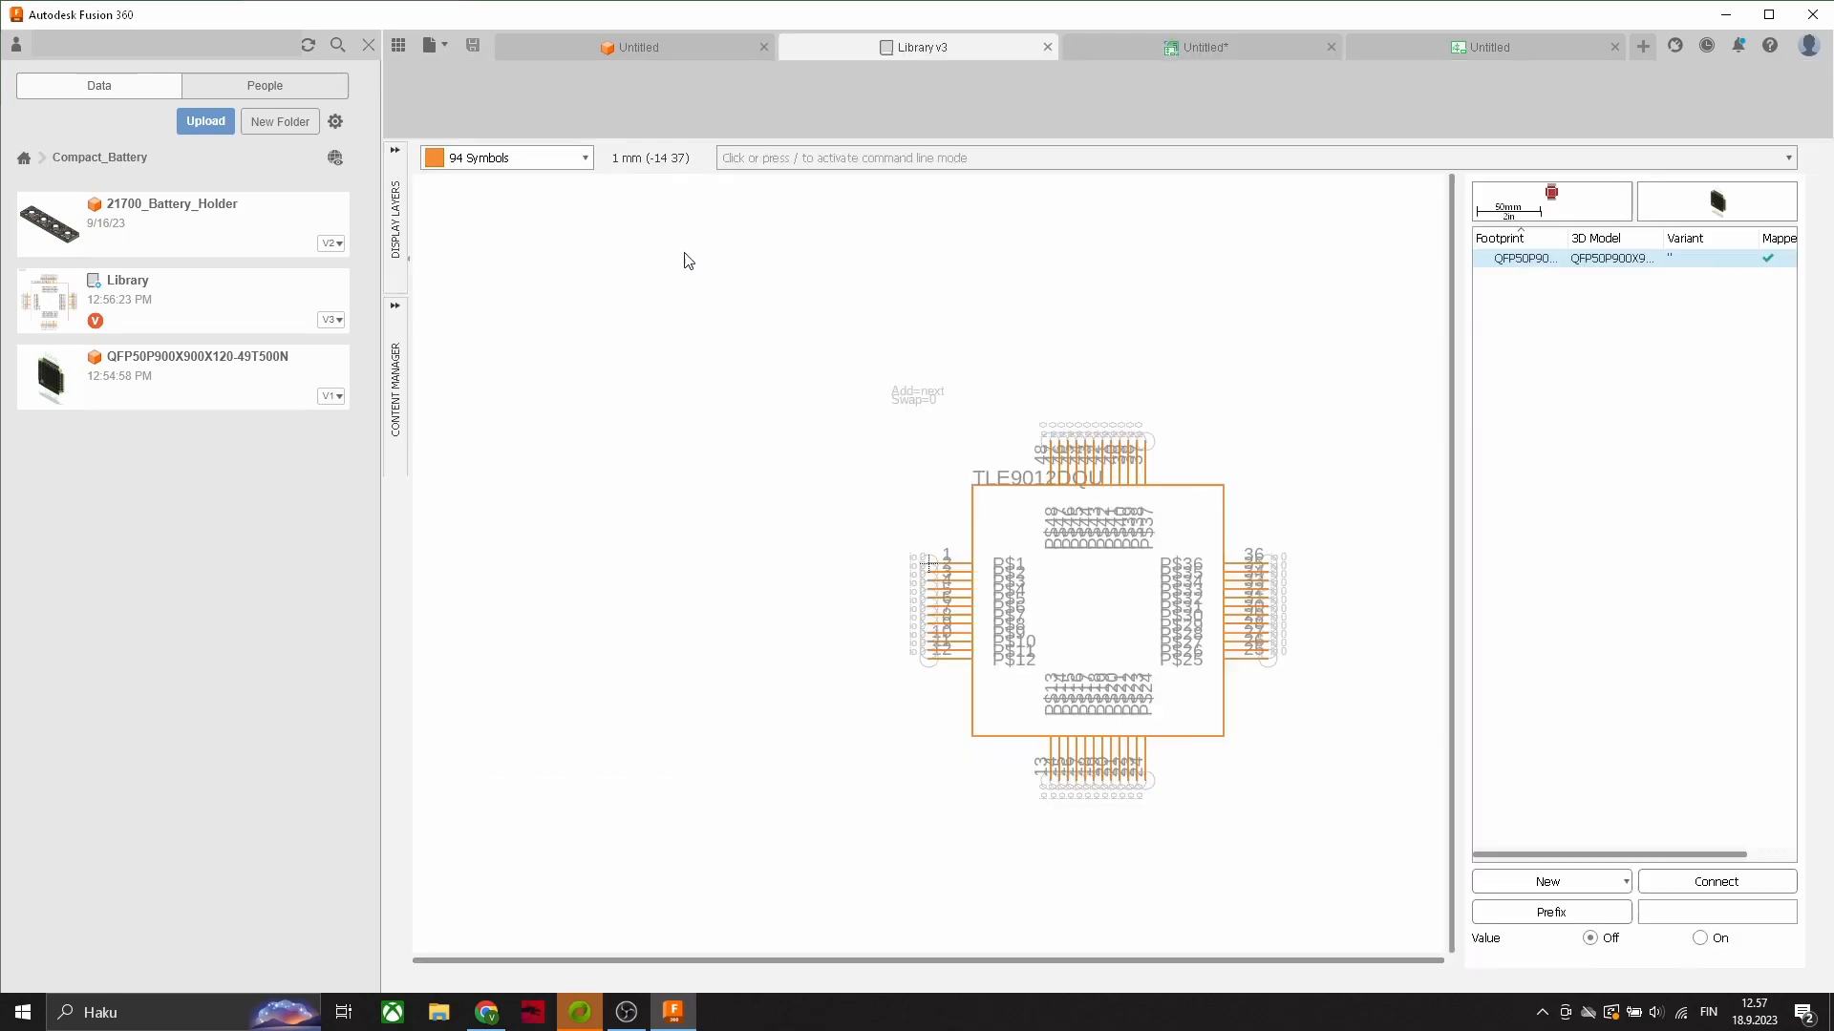
left_click(405, 370)
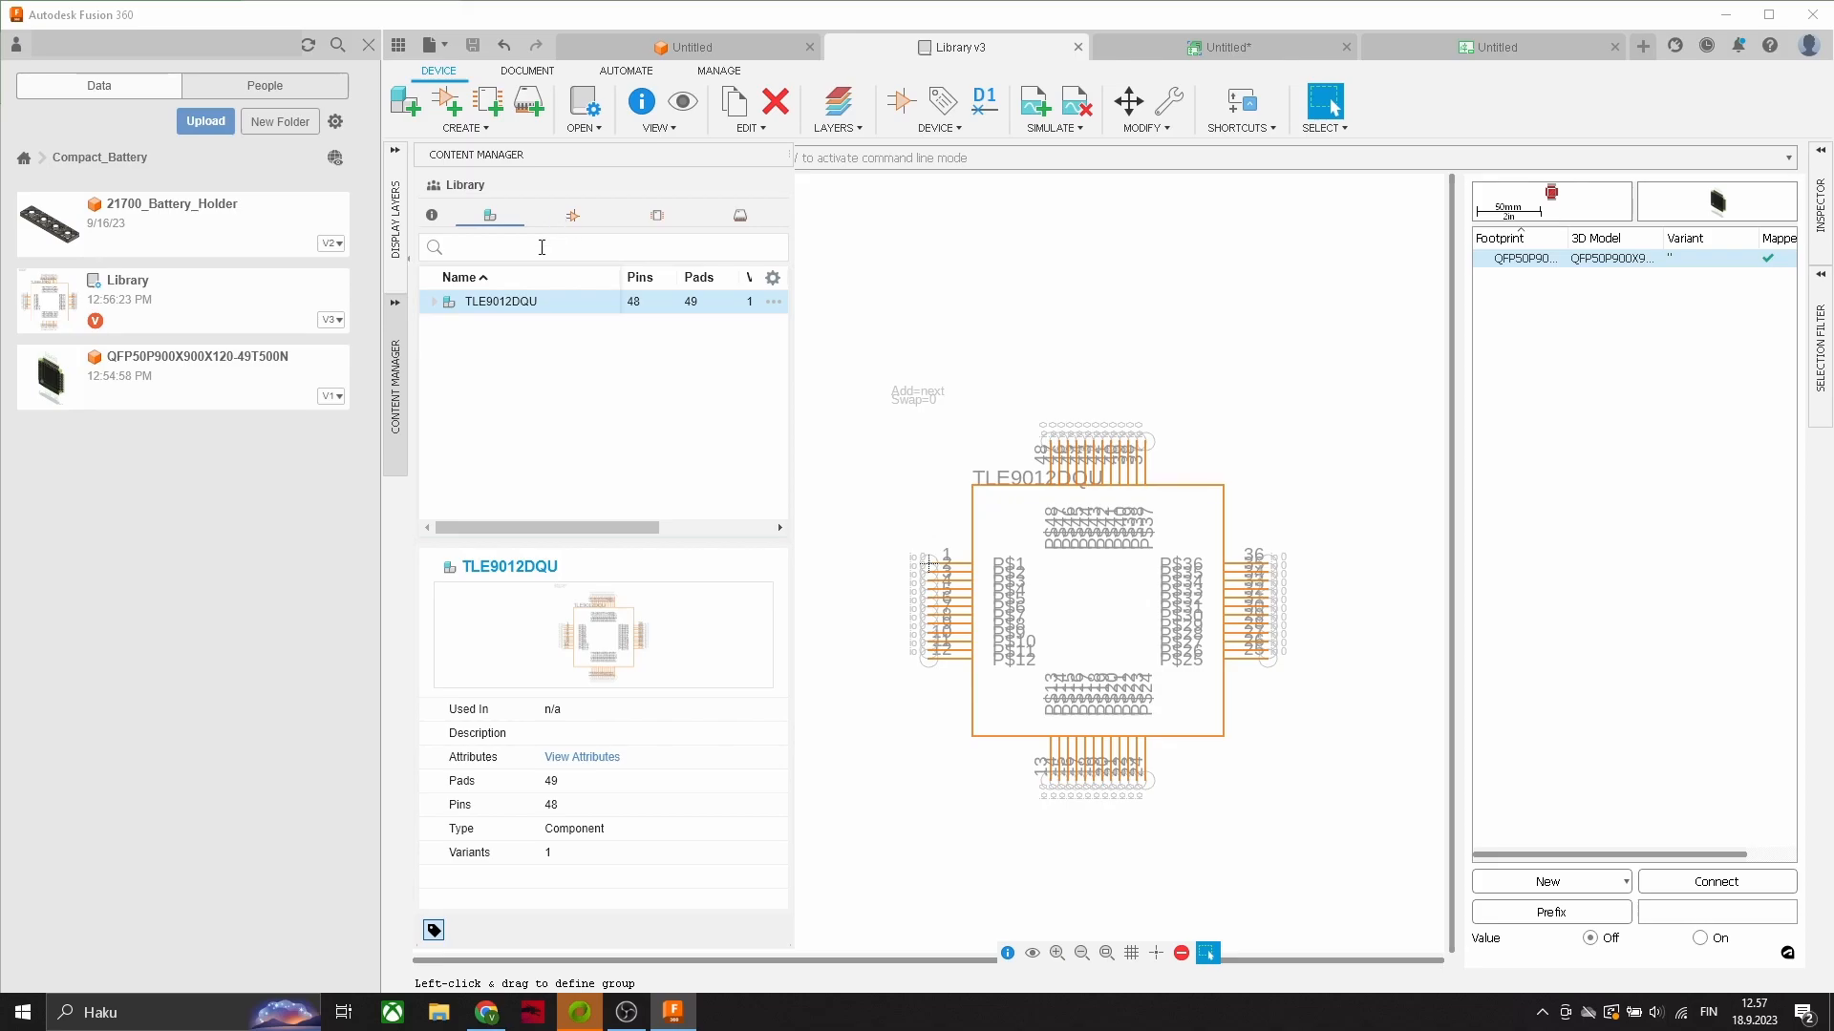
left_click(431, 303)
left_click(449, 351)
left_click(520, 372)
left_click(524, 352)
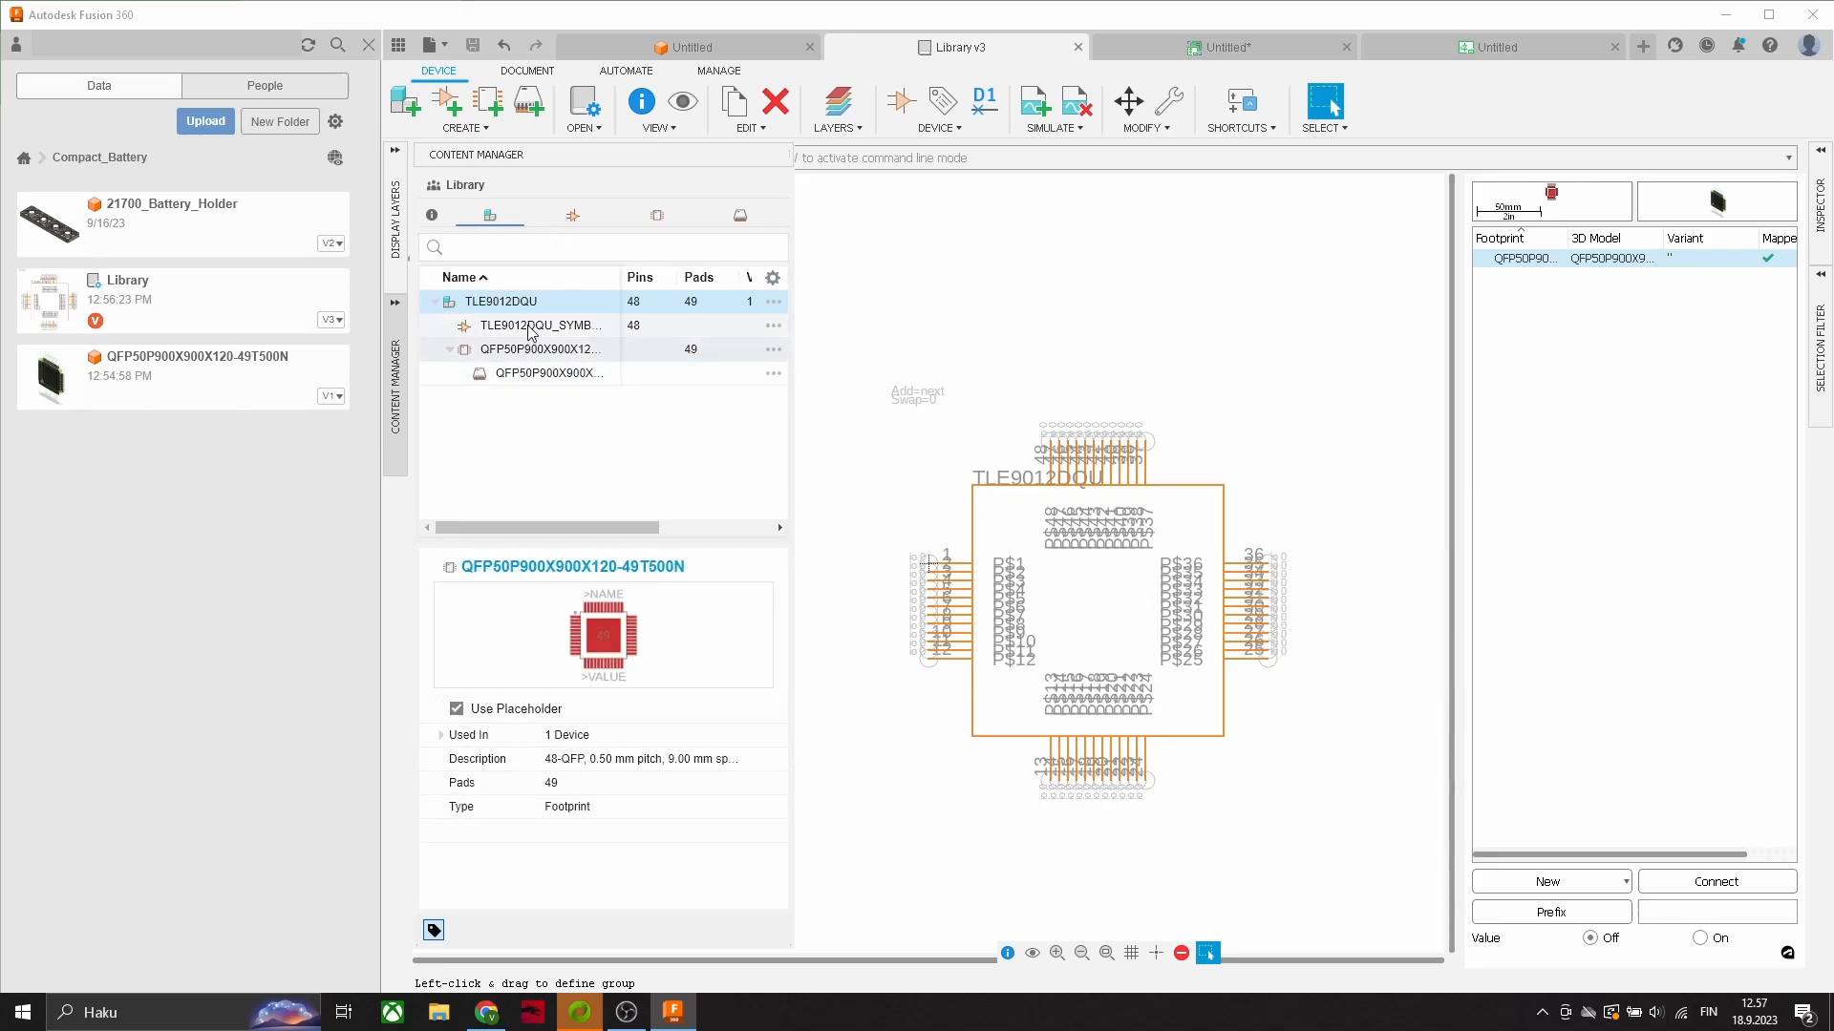
left_click(532, 329)
left_click(528, 307)
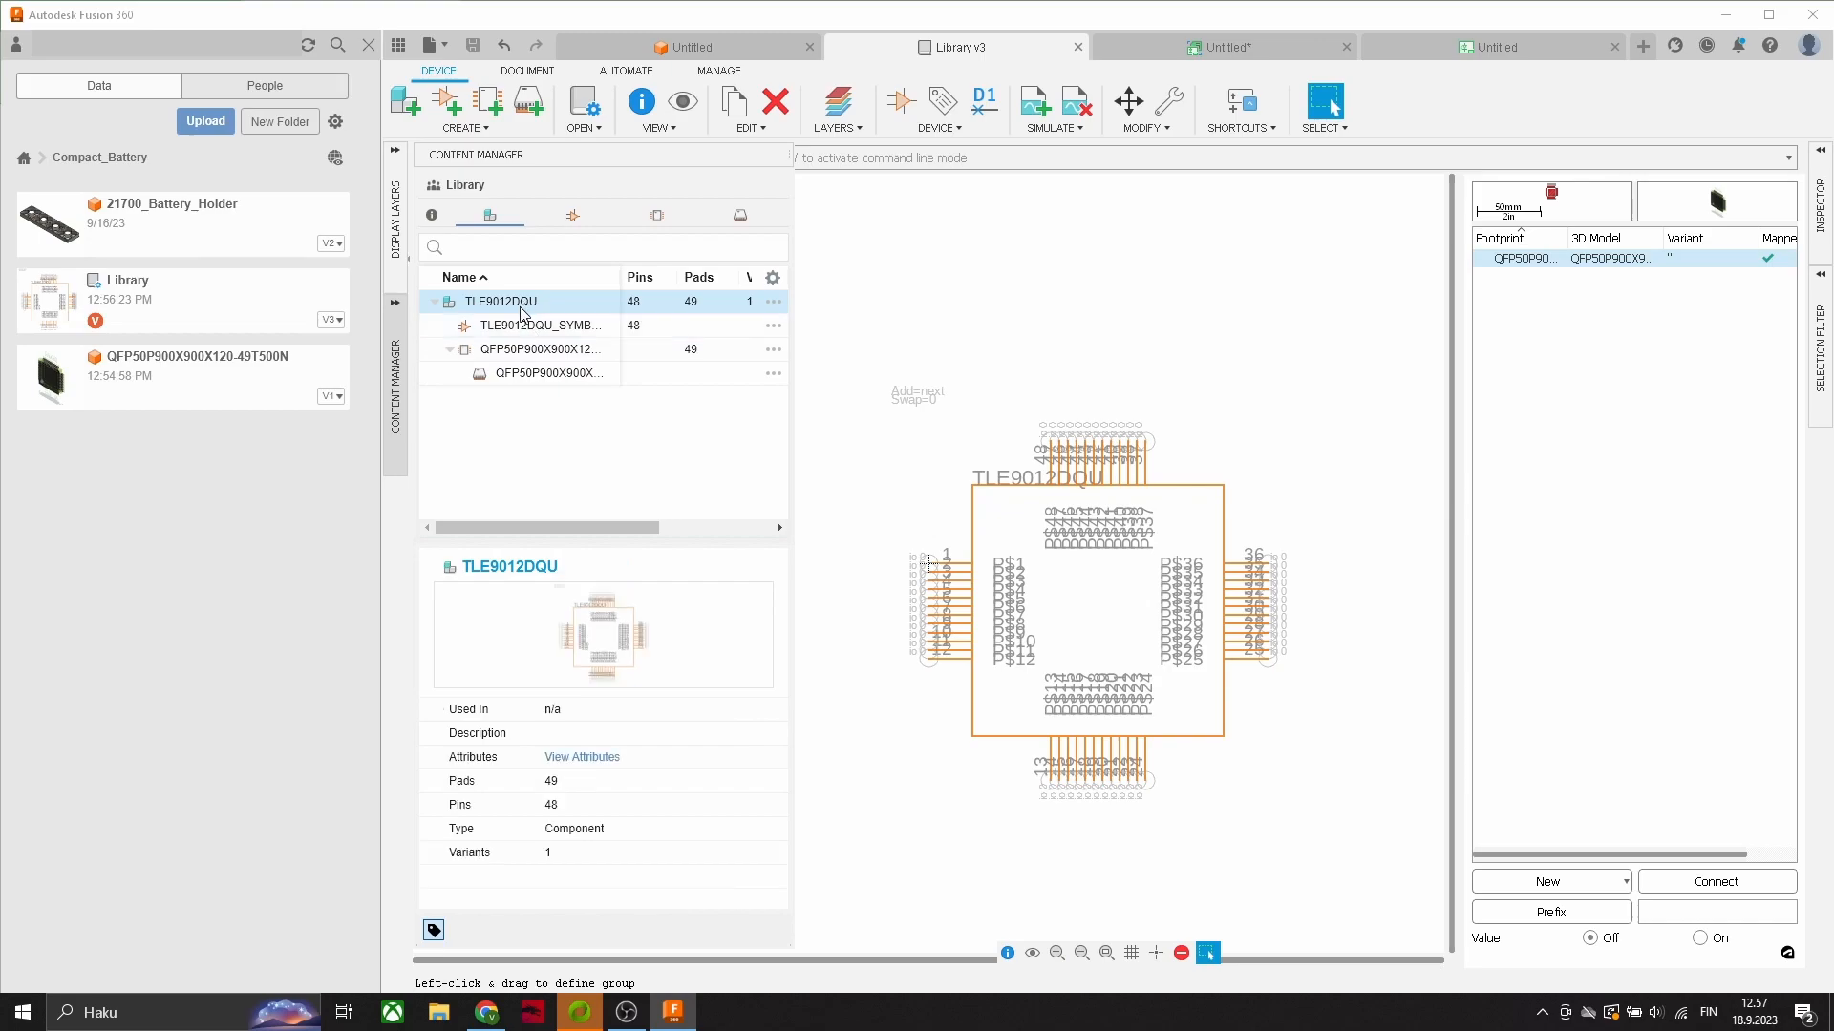
Step: Back in the schematic, filter the components for "tle" and place one TLE9012DQU from the library on the sheet
key("ctrl+Tab")
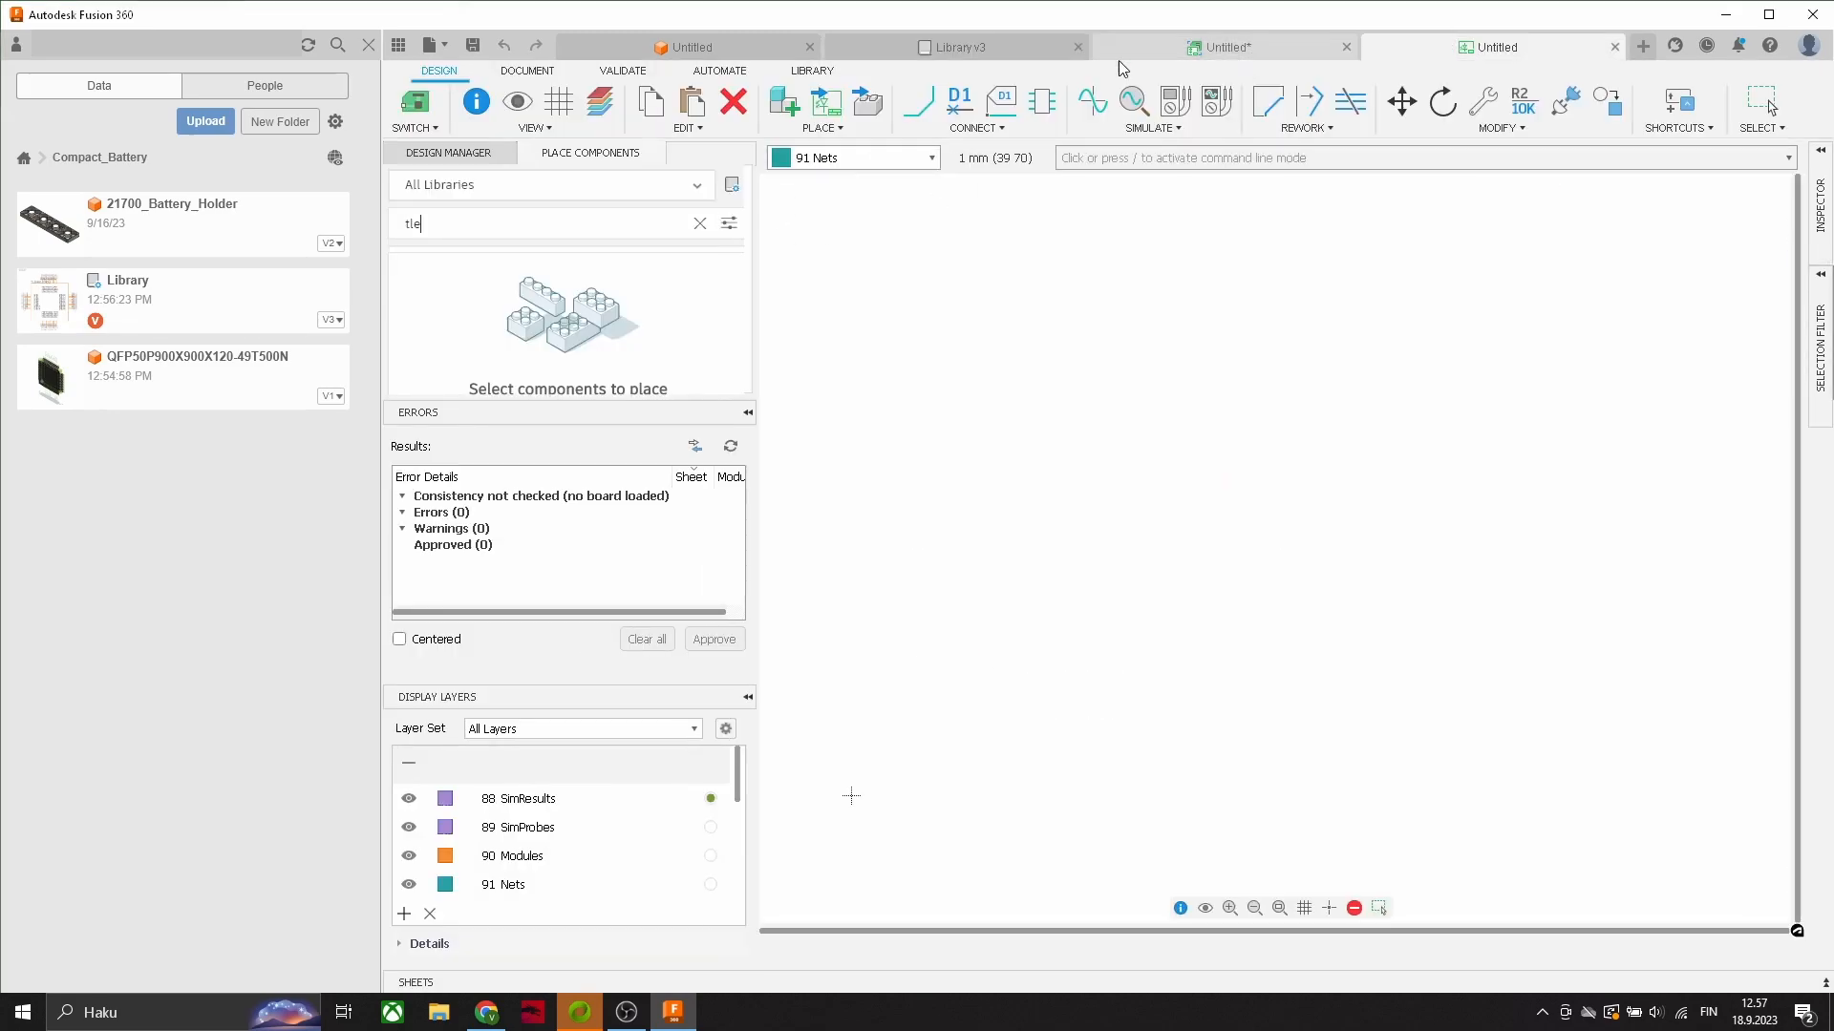
left_click(497, 223)
type("tle")
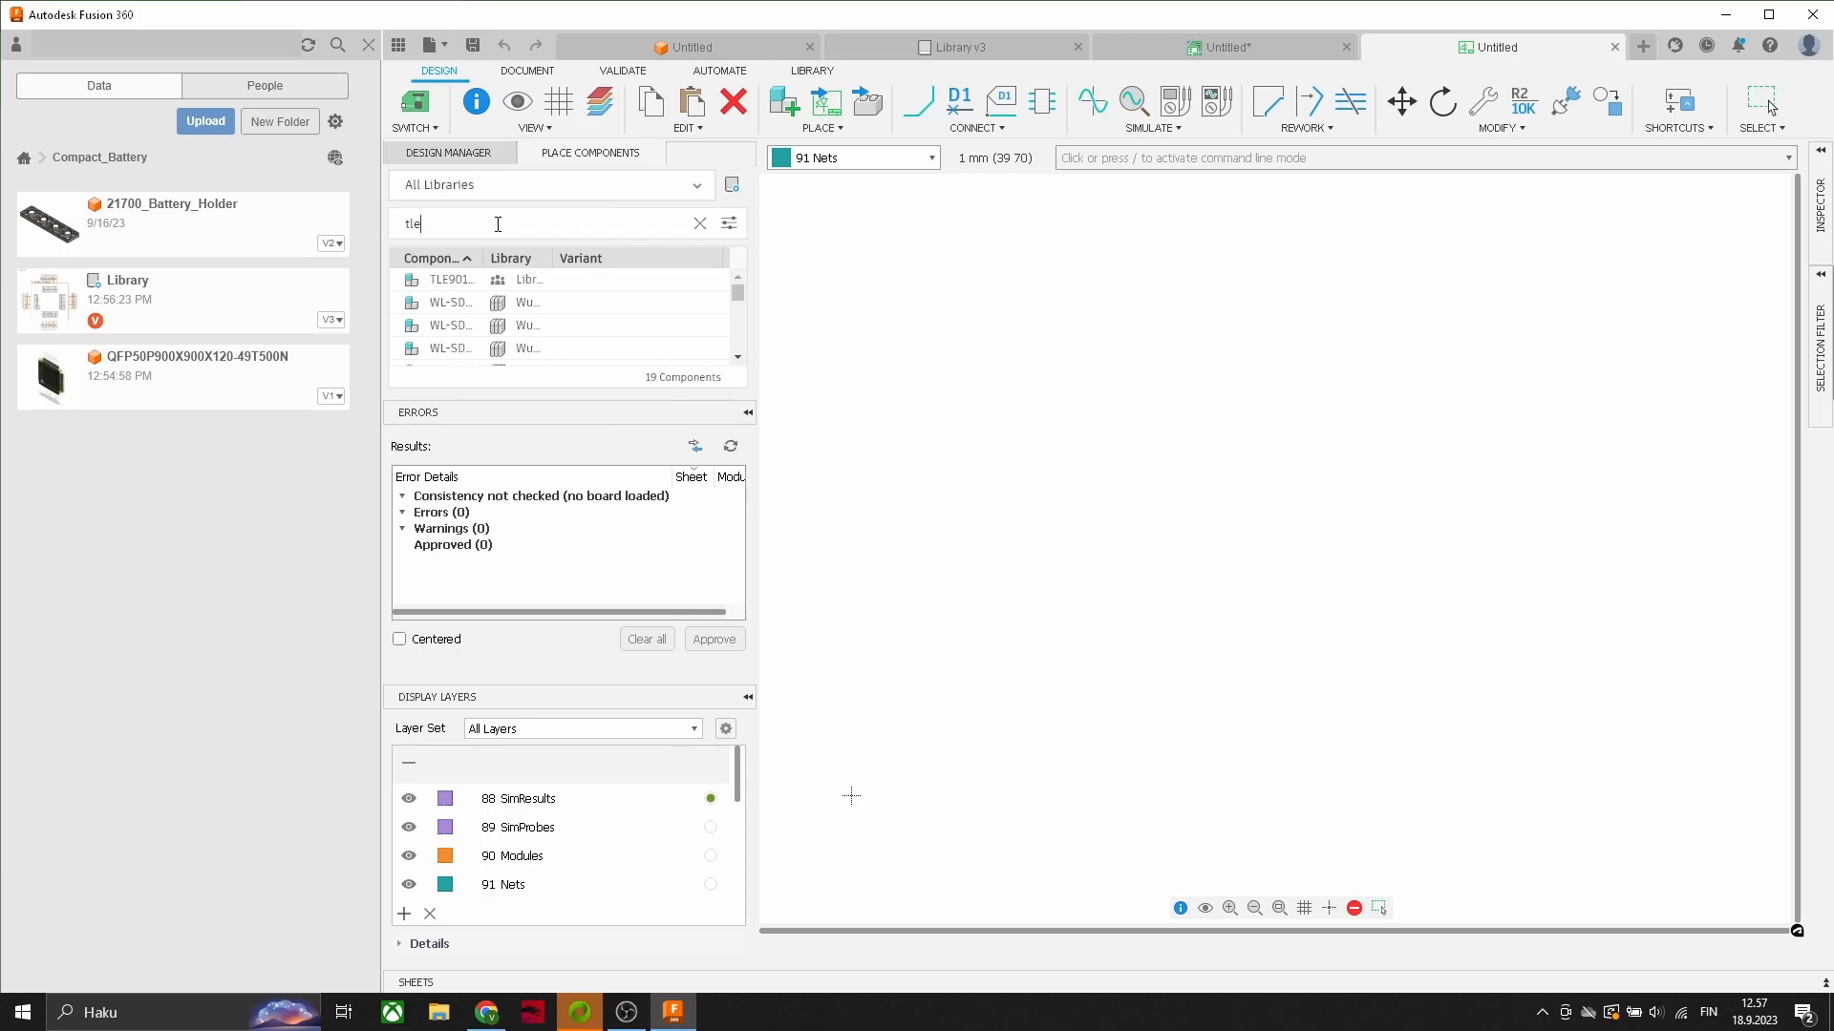
left_click(448, 286)
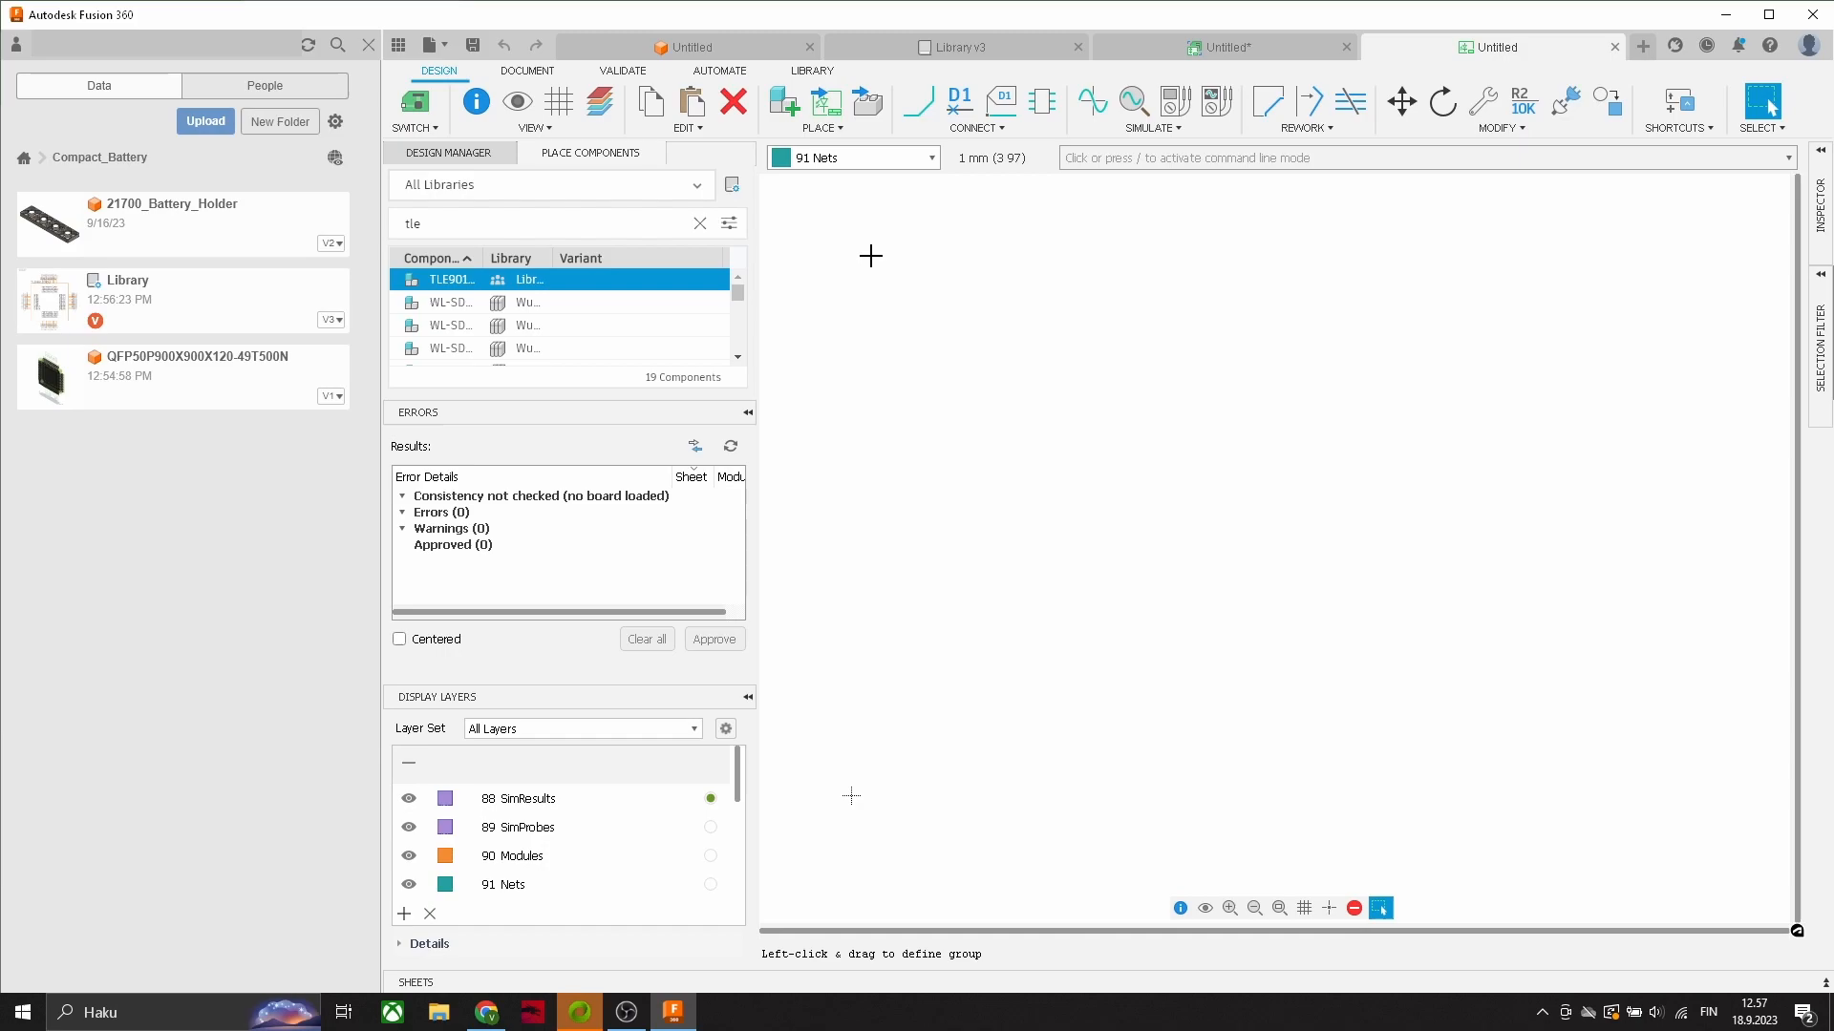
double_click(441, 281)
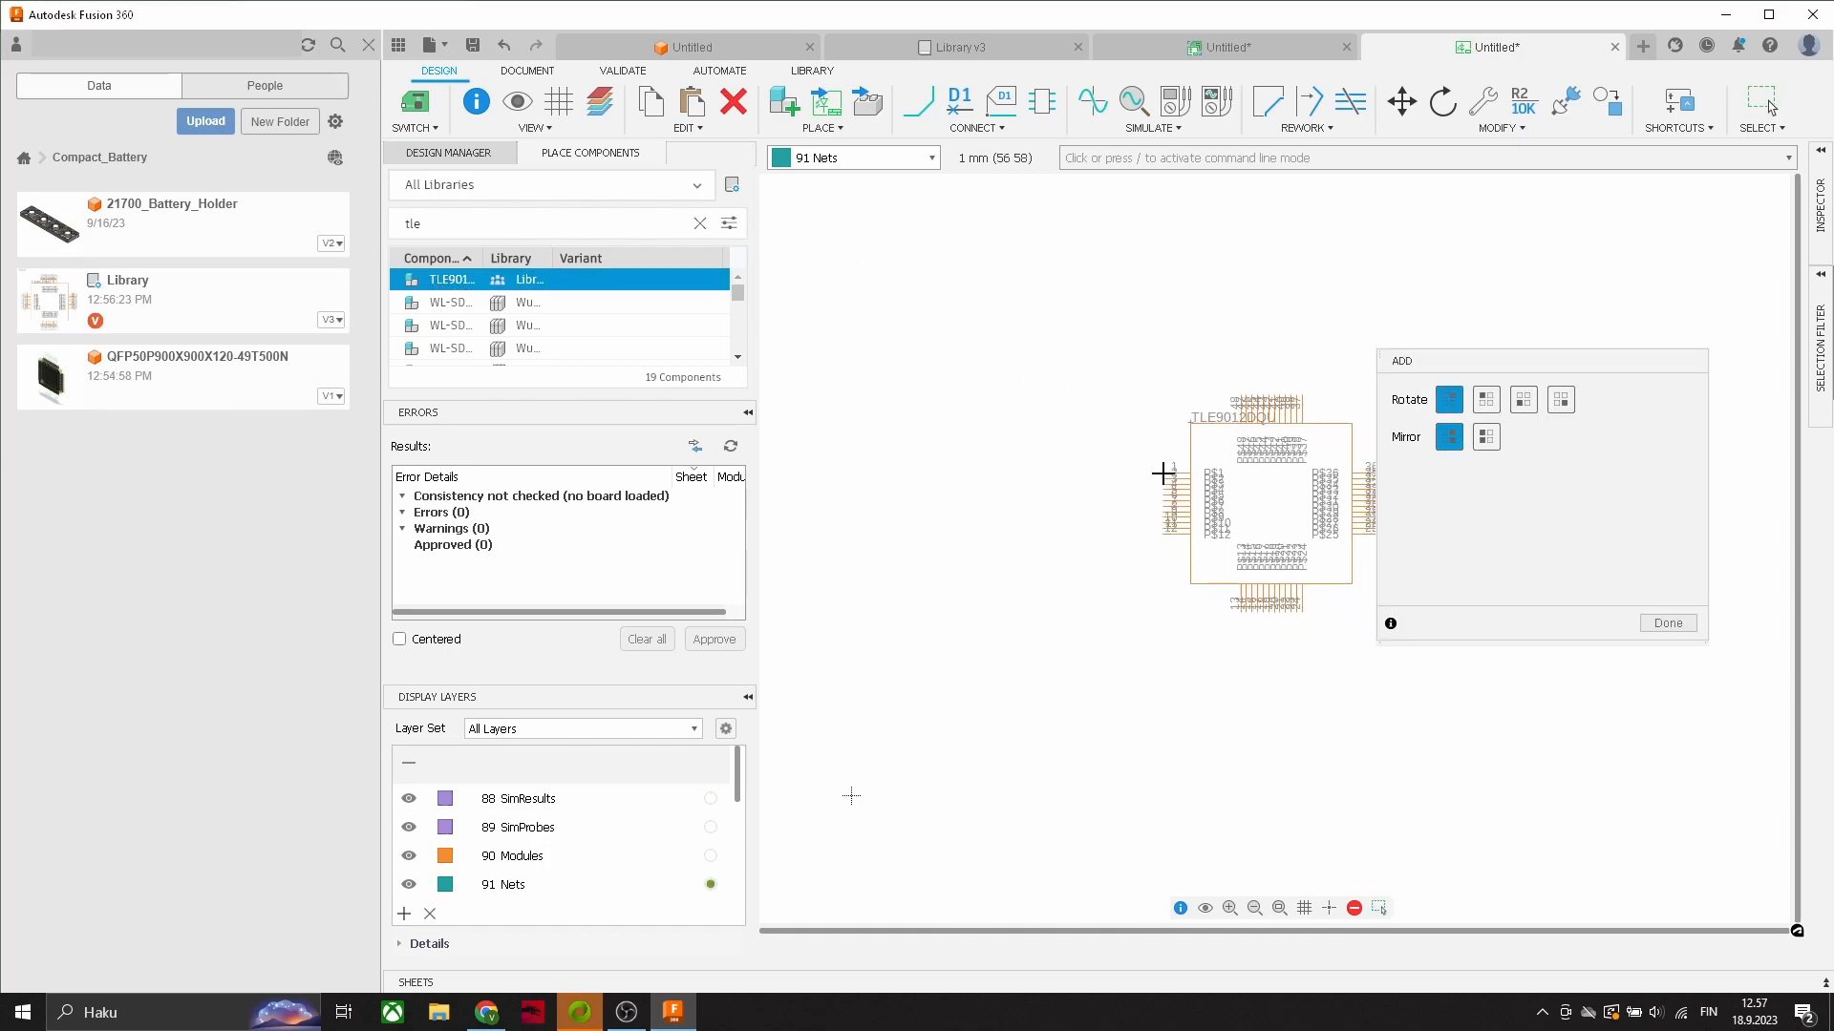
left_click(1142, 461)
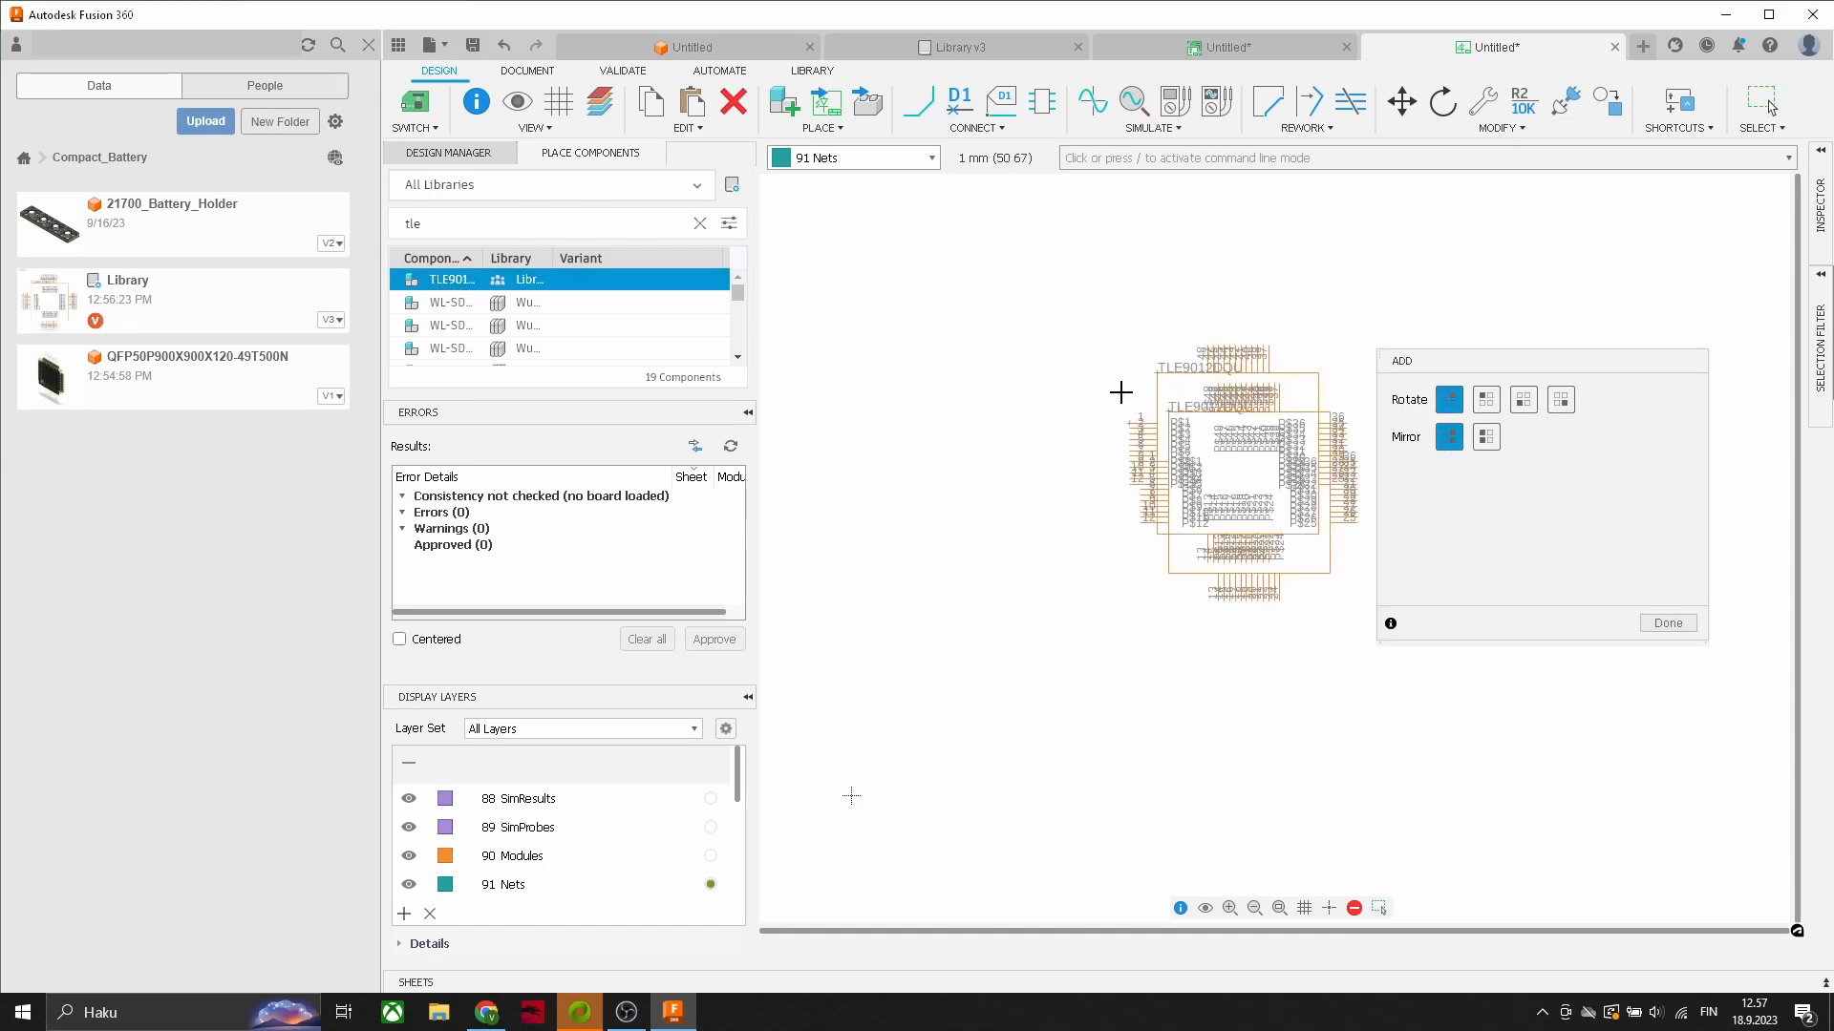
left_click(1668, 625)
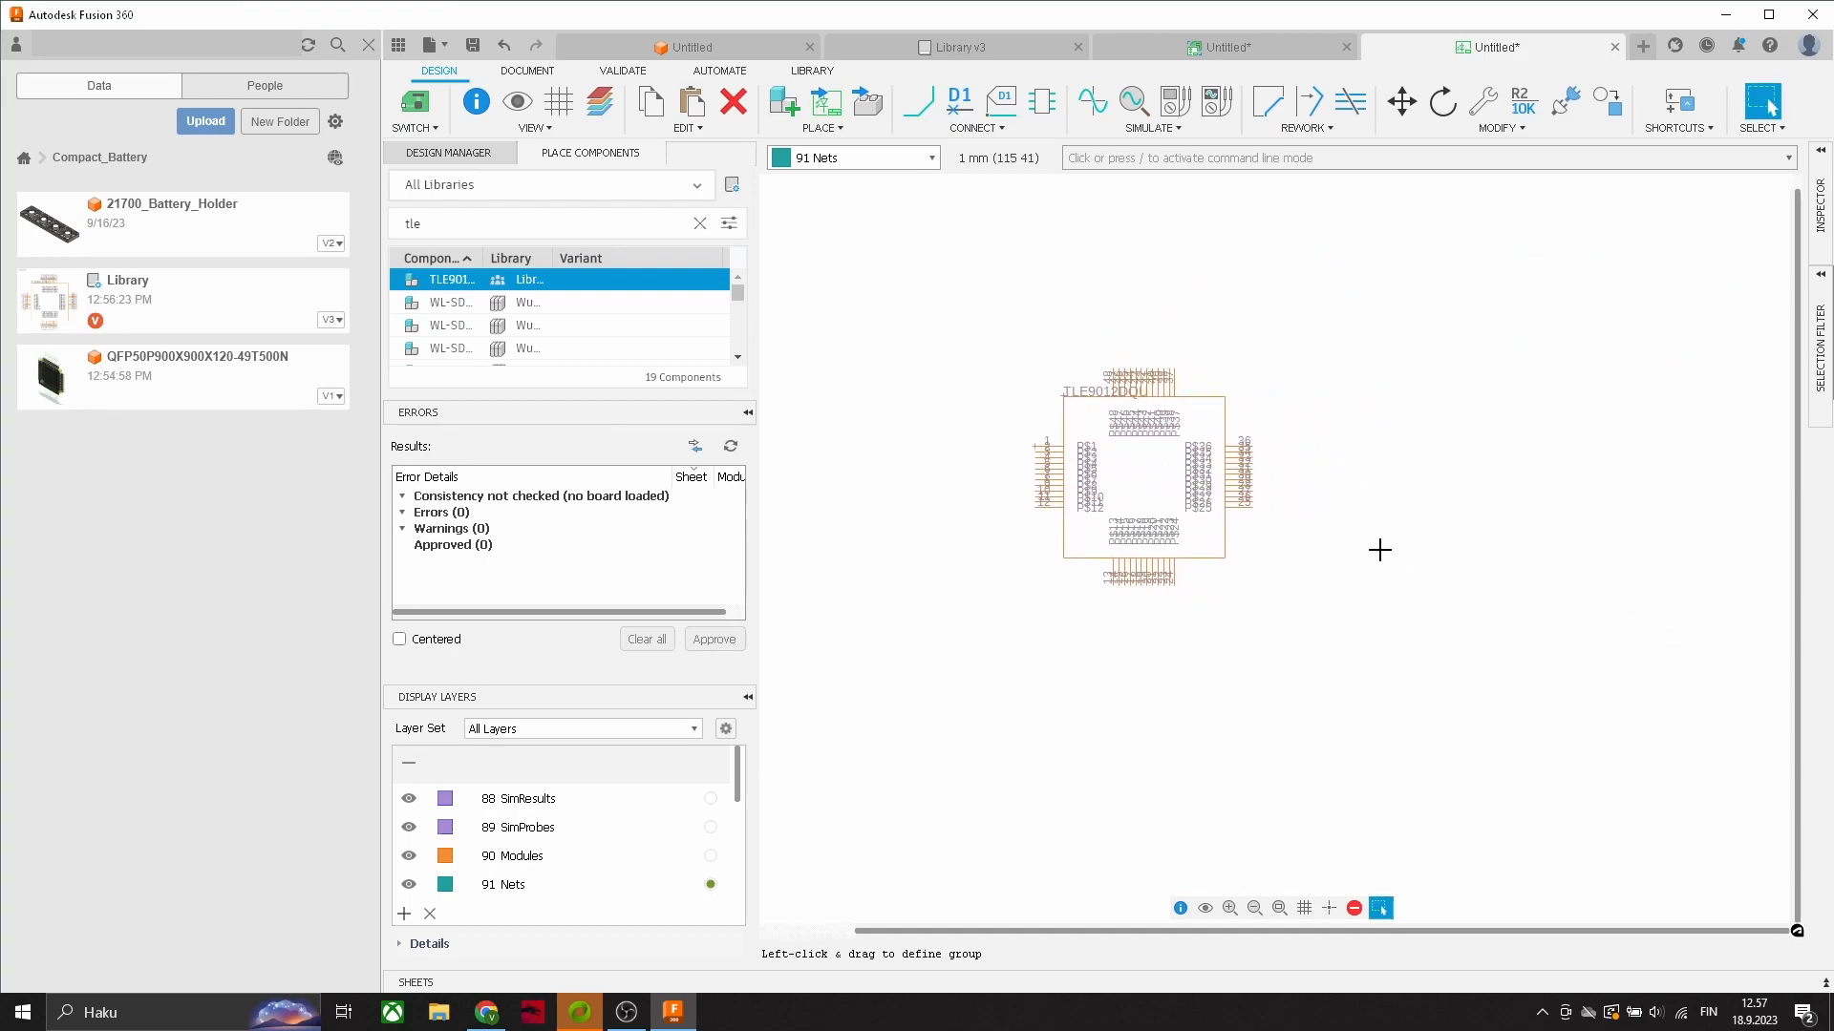
Step: Save the schematic as Schematic in Compact_Battery, and switch from the browser back to Fusion 360
left_click(473, 46)
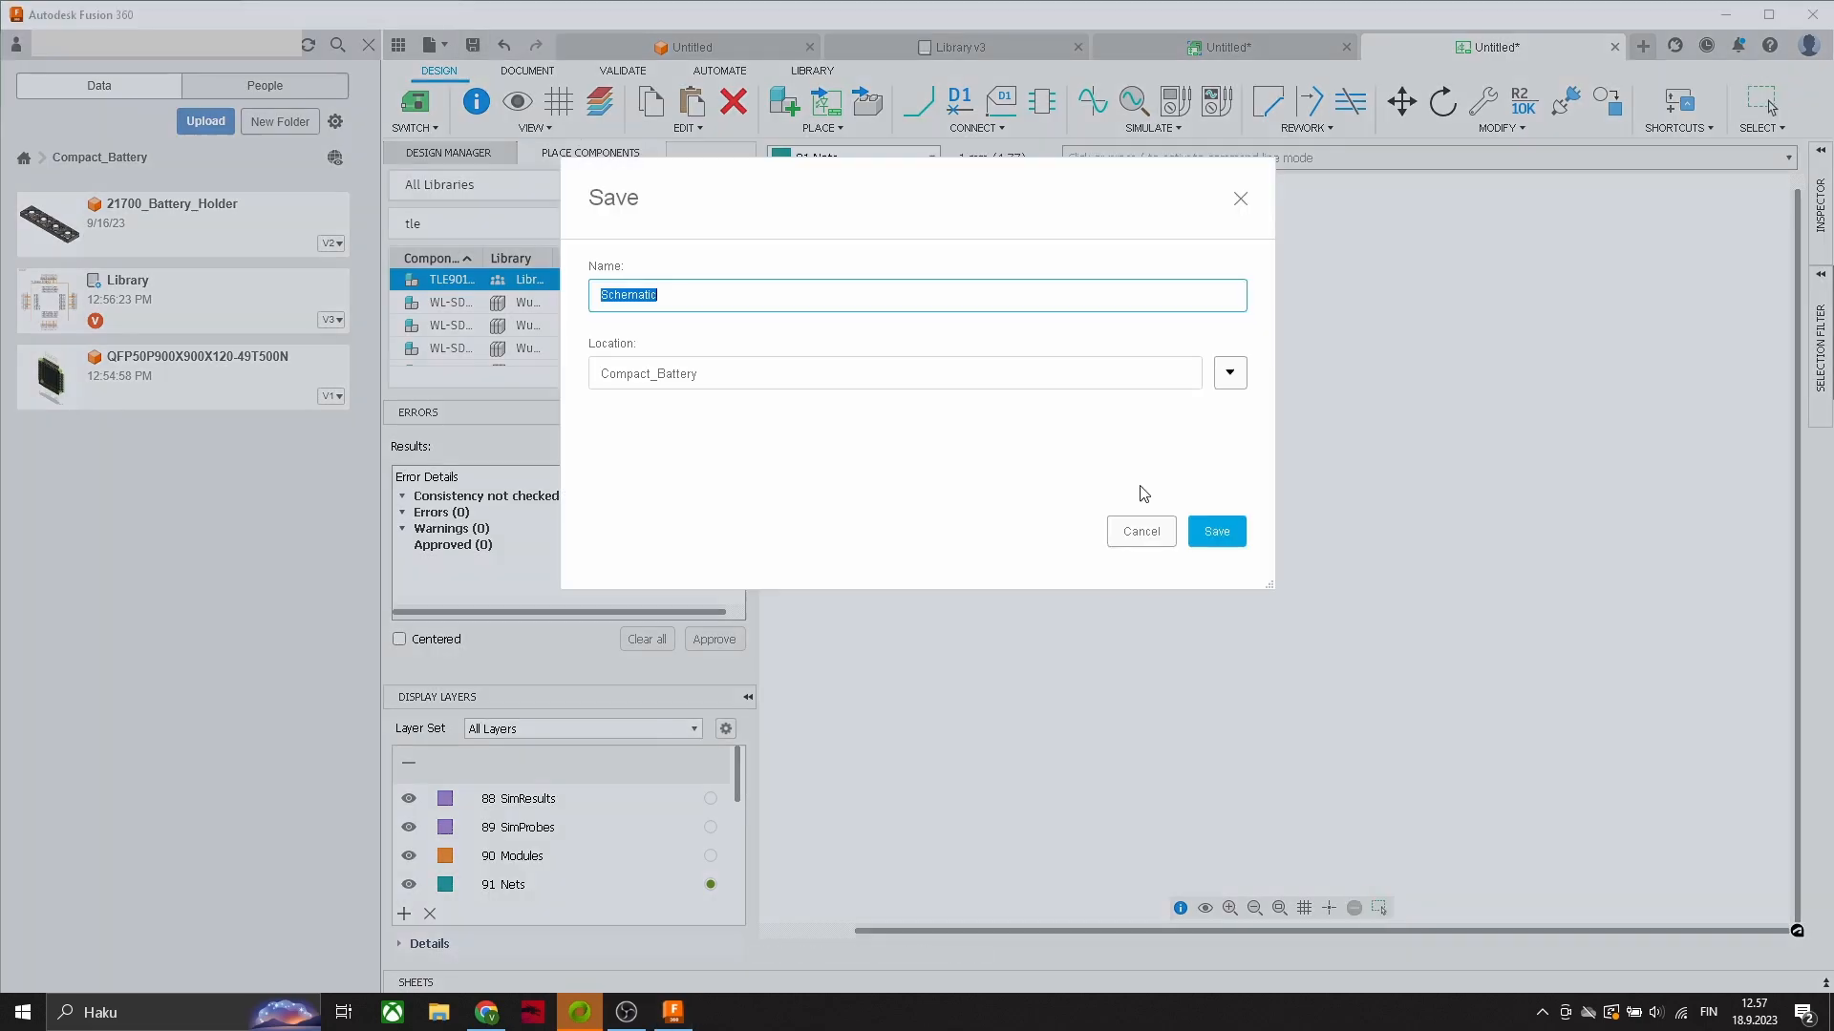
left_click(1209, 533)
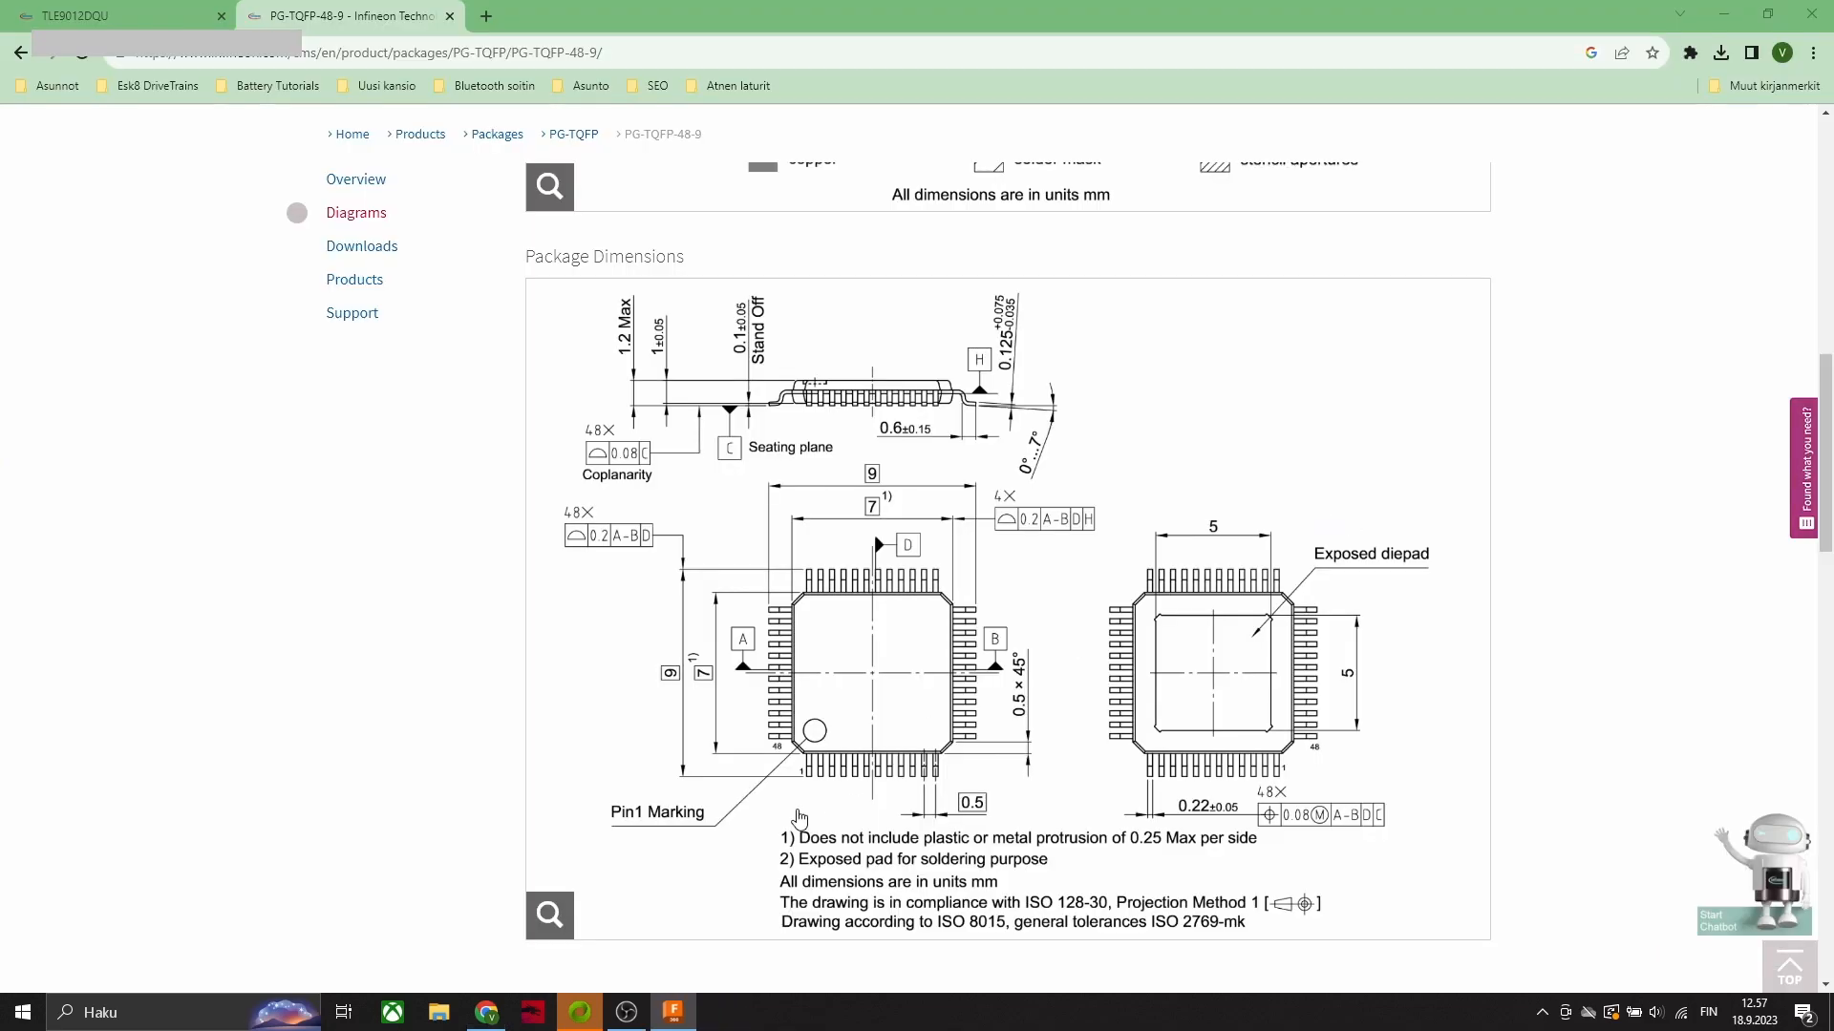
left_click(680, 1012)
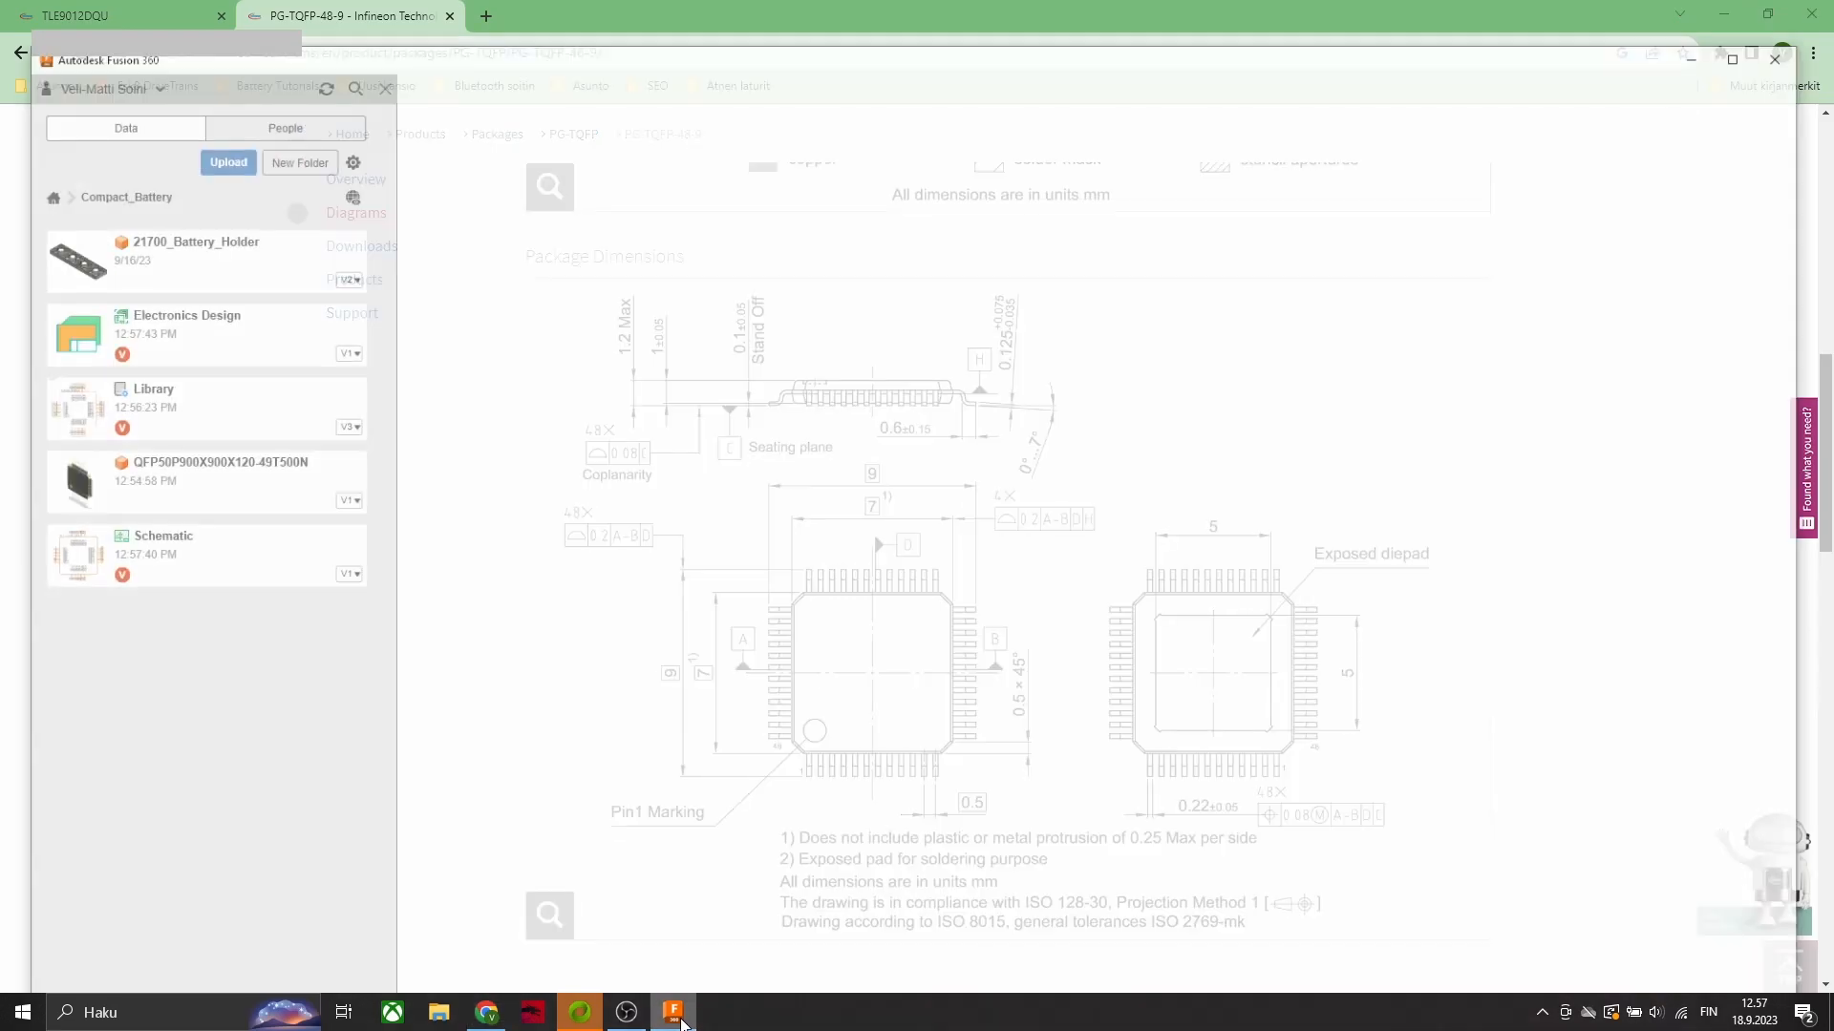
Step: Move the TLE9012DQU footprint from outside the board outline onto the board, near its left side
scroll(1001, 594, "down", 2)
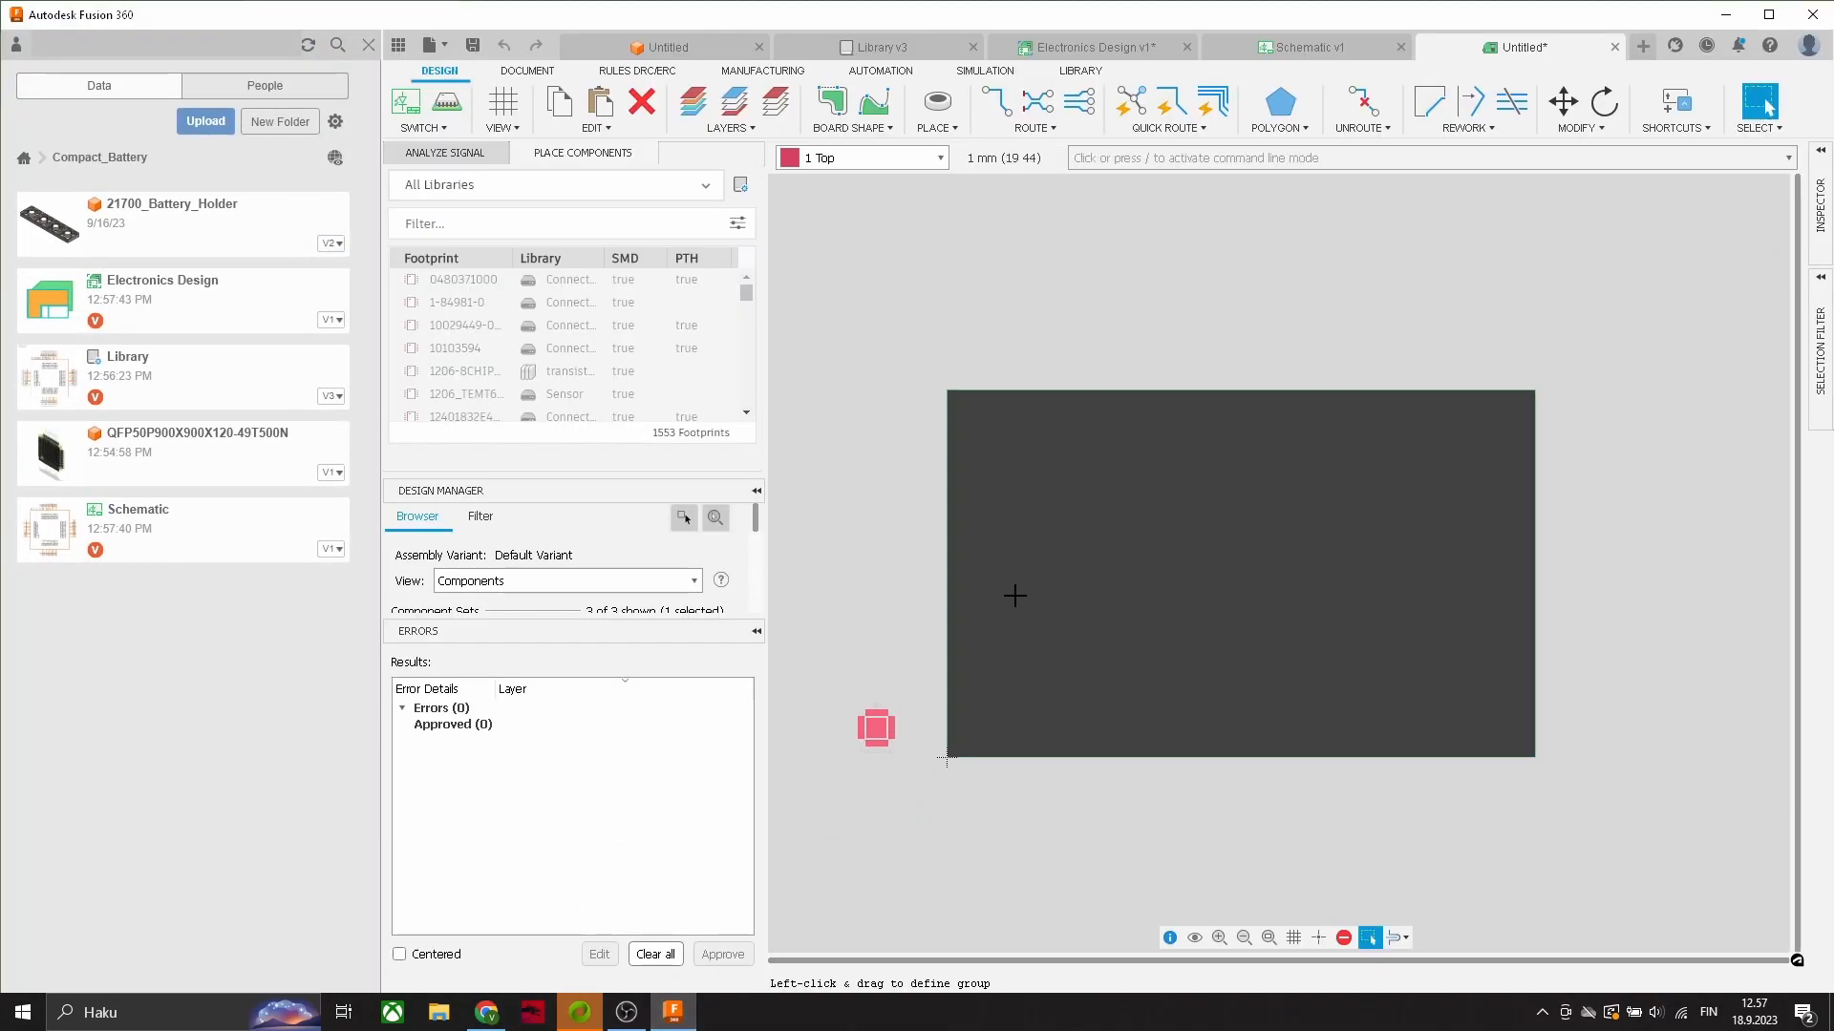
middle_click_drag(1014, 595, 929, 563)
left_click_drag(802, 697, 949, 552)
scroll(949, 552, "up", 5)
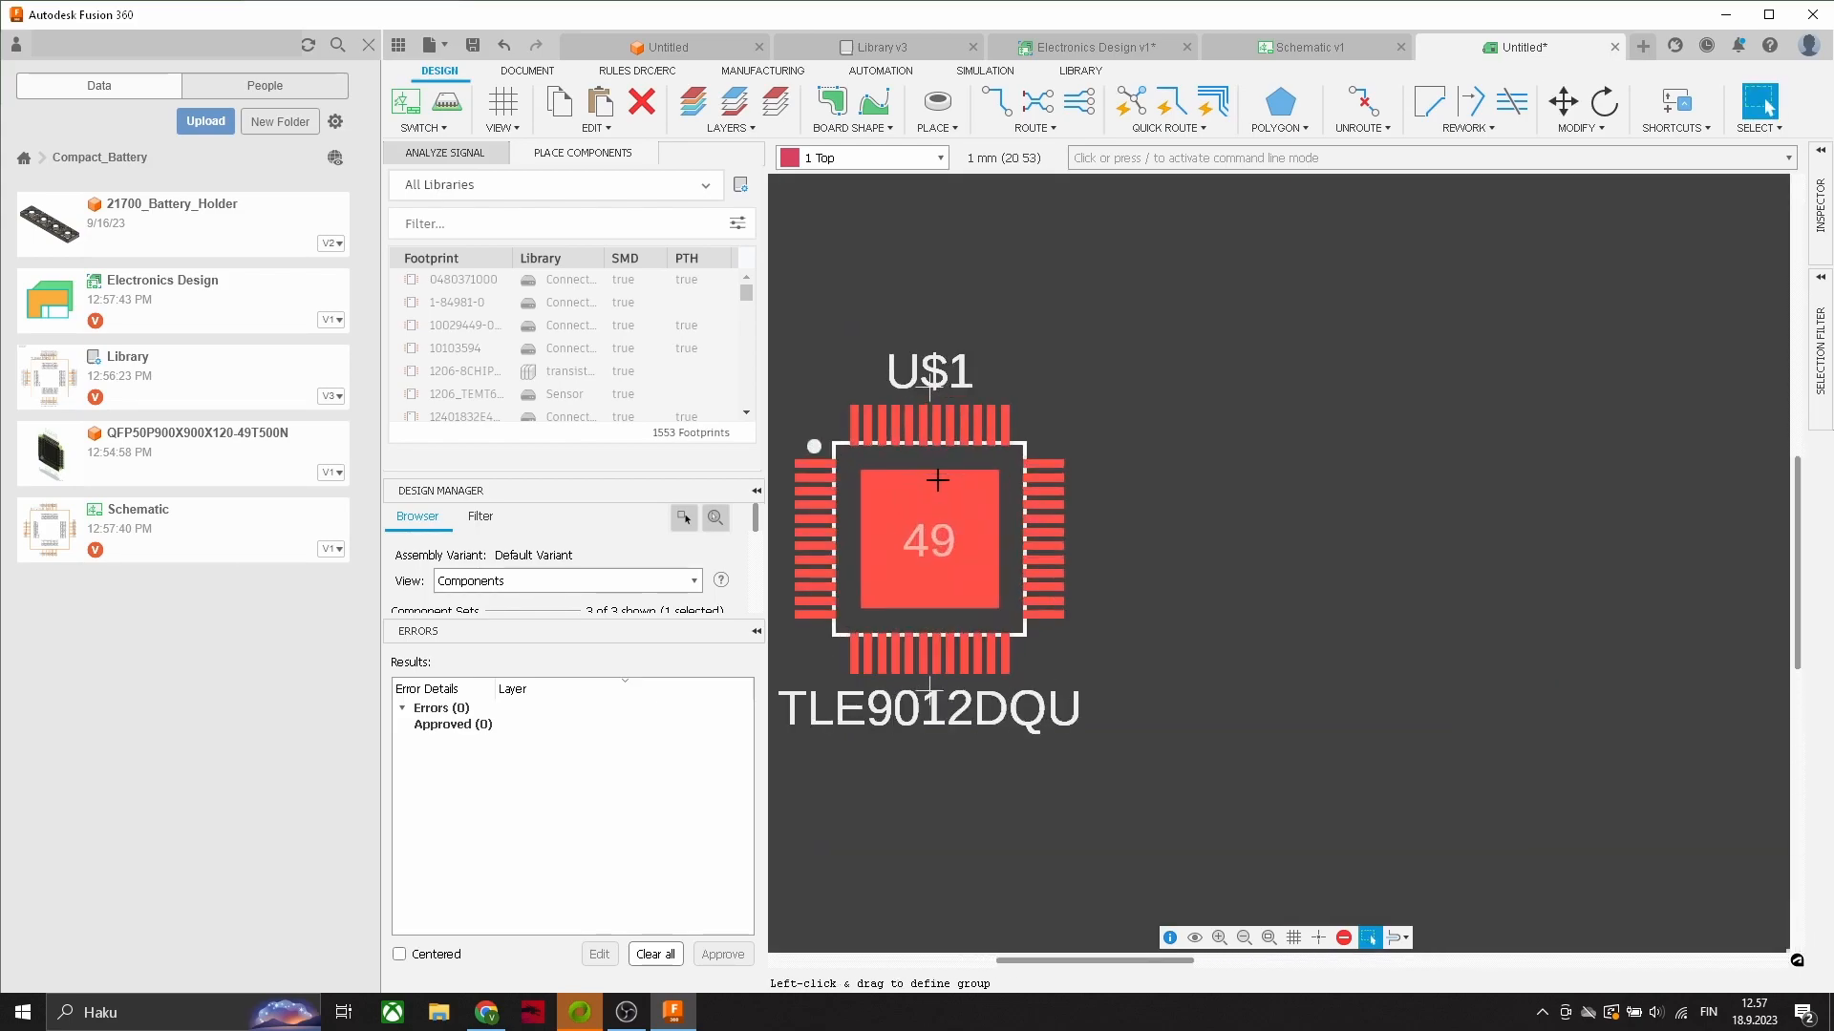
scroll(1023, 500, "down", 2)
scroll(1133, 513, "down", 2)
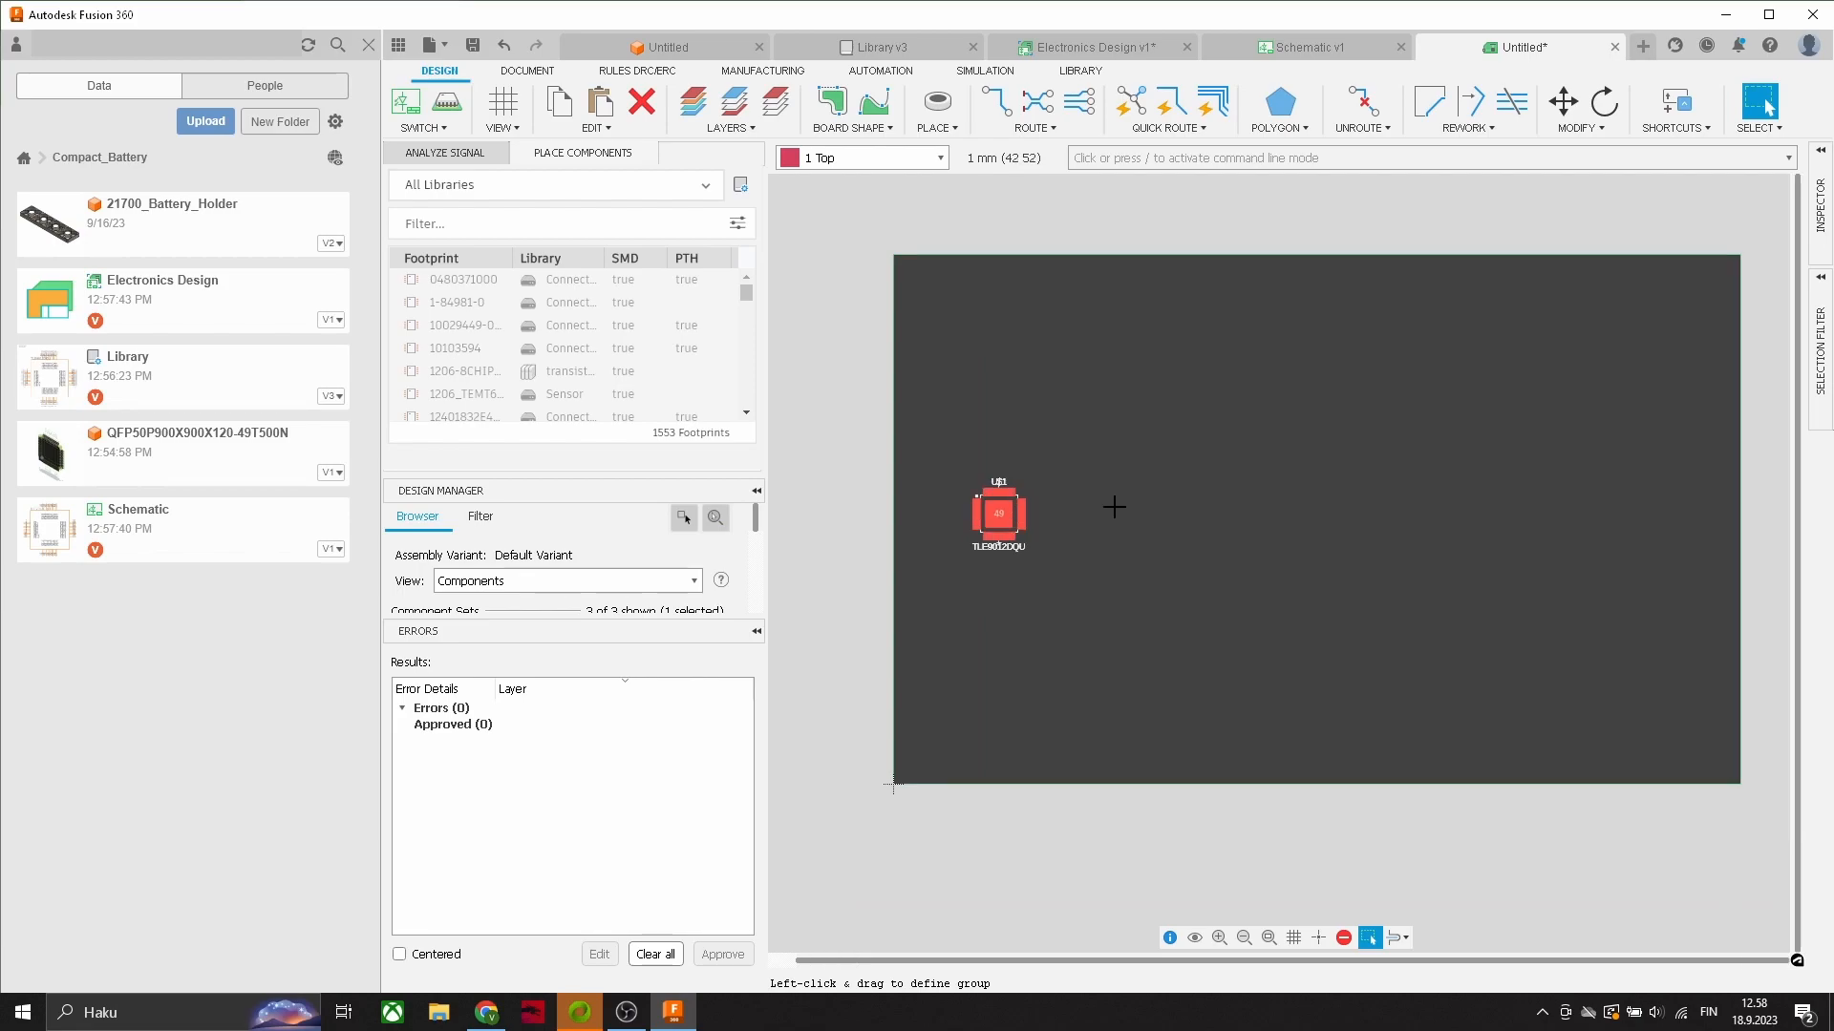
scroll(1113, 507, "down", 1)
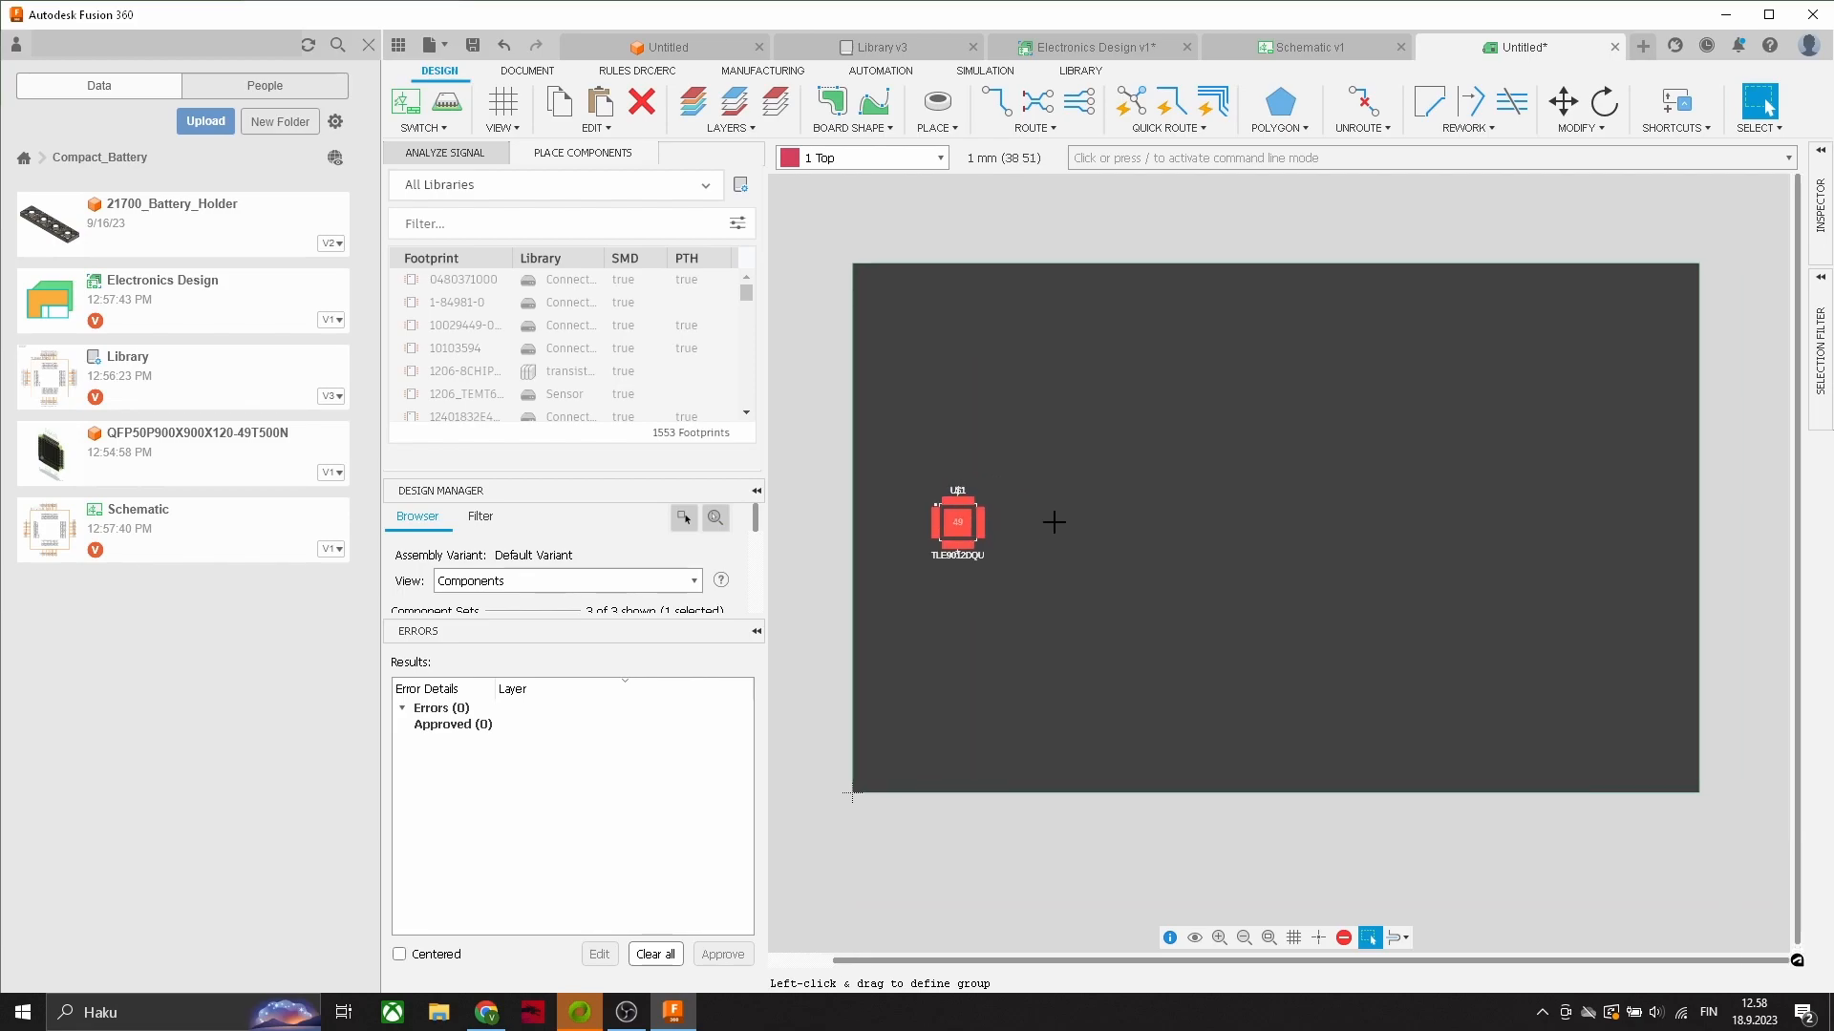
Step: In the schematic, filter the components for "tle", place a second TLE9012DQU below and beside the first, and save the new version
left_click(1308, 48)
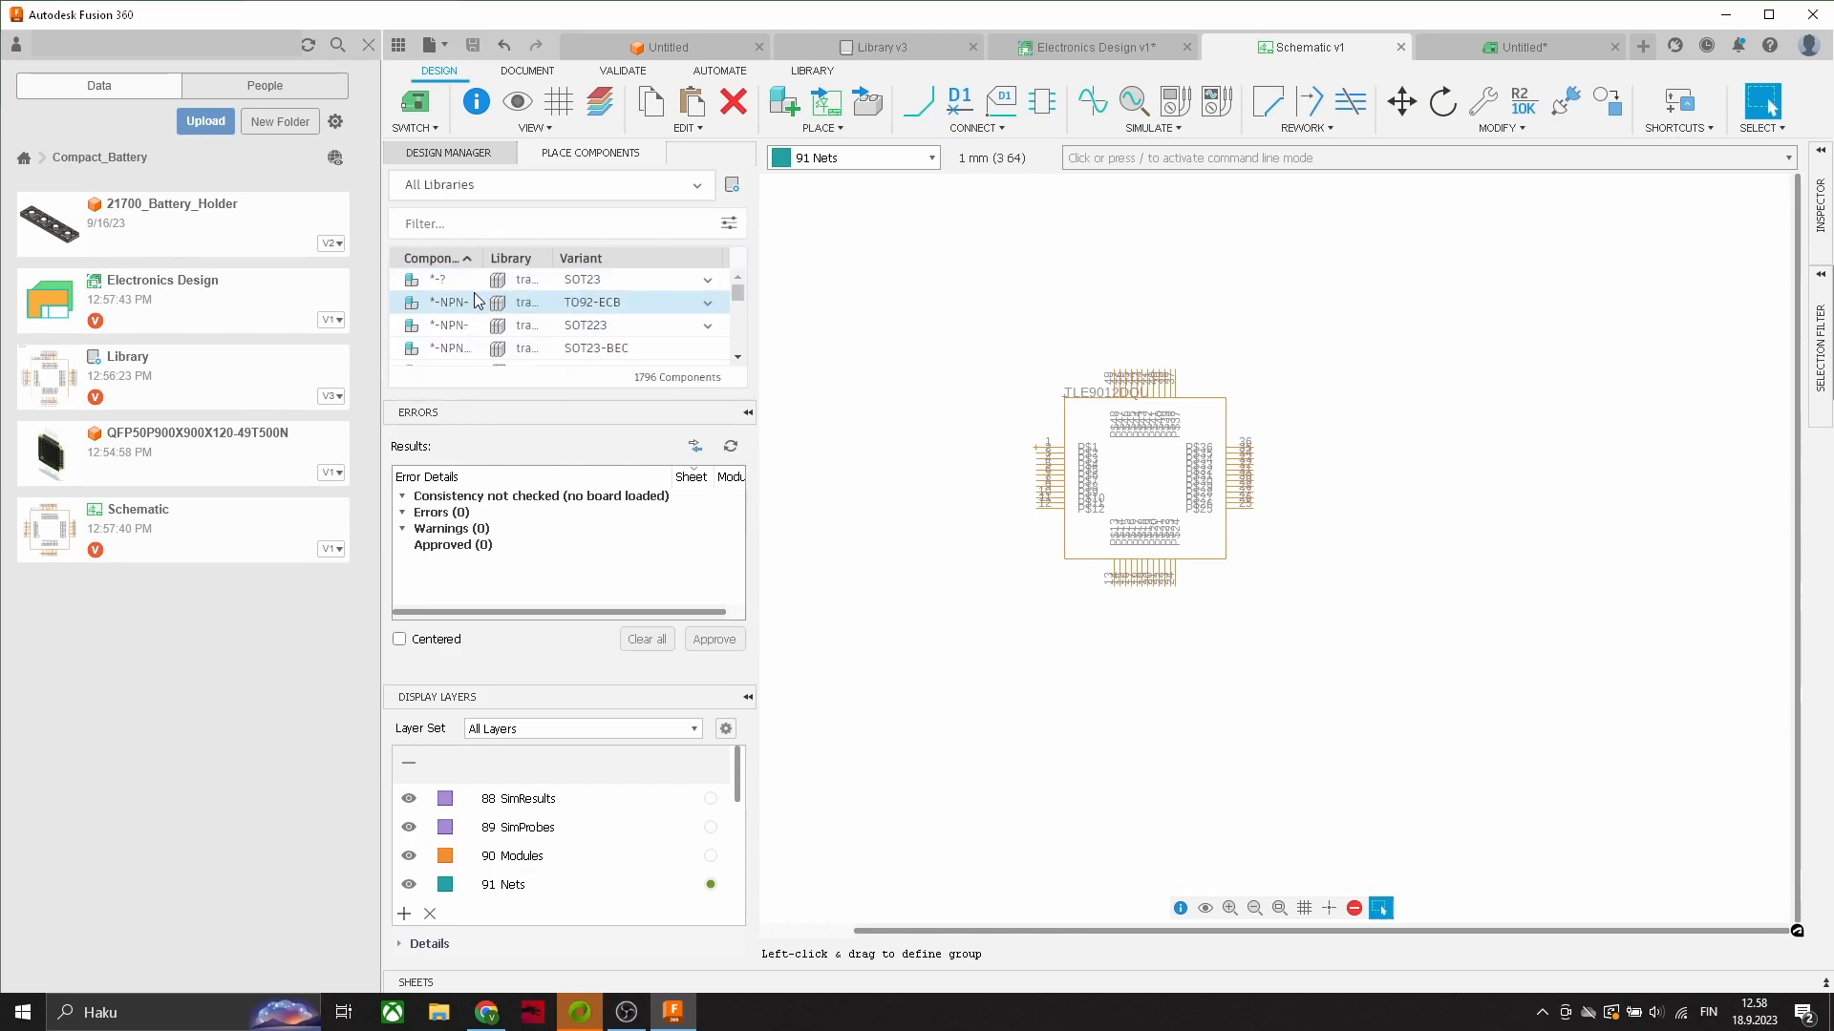
left_click(459, 225)
type("tle")
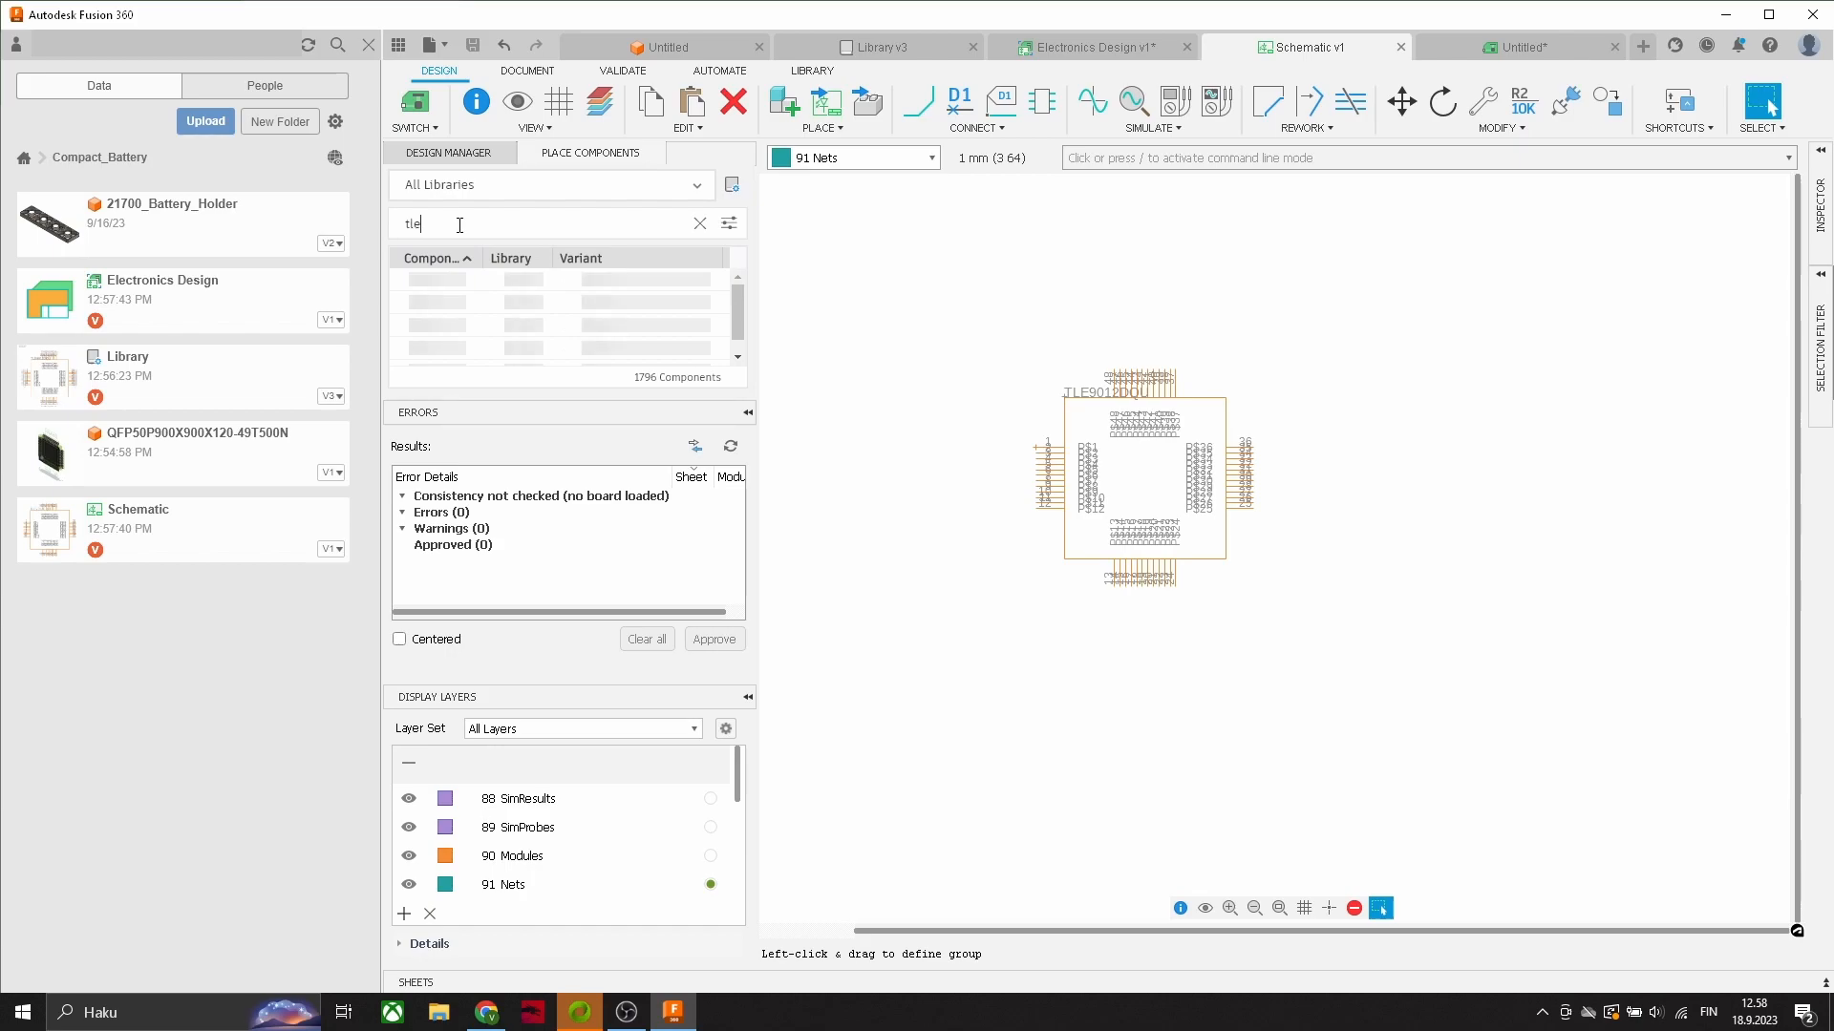
left_click(435, 280)
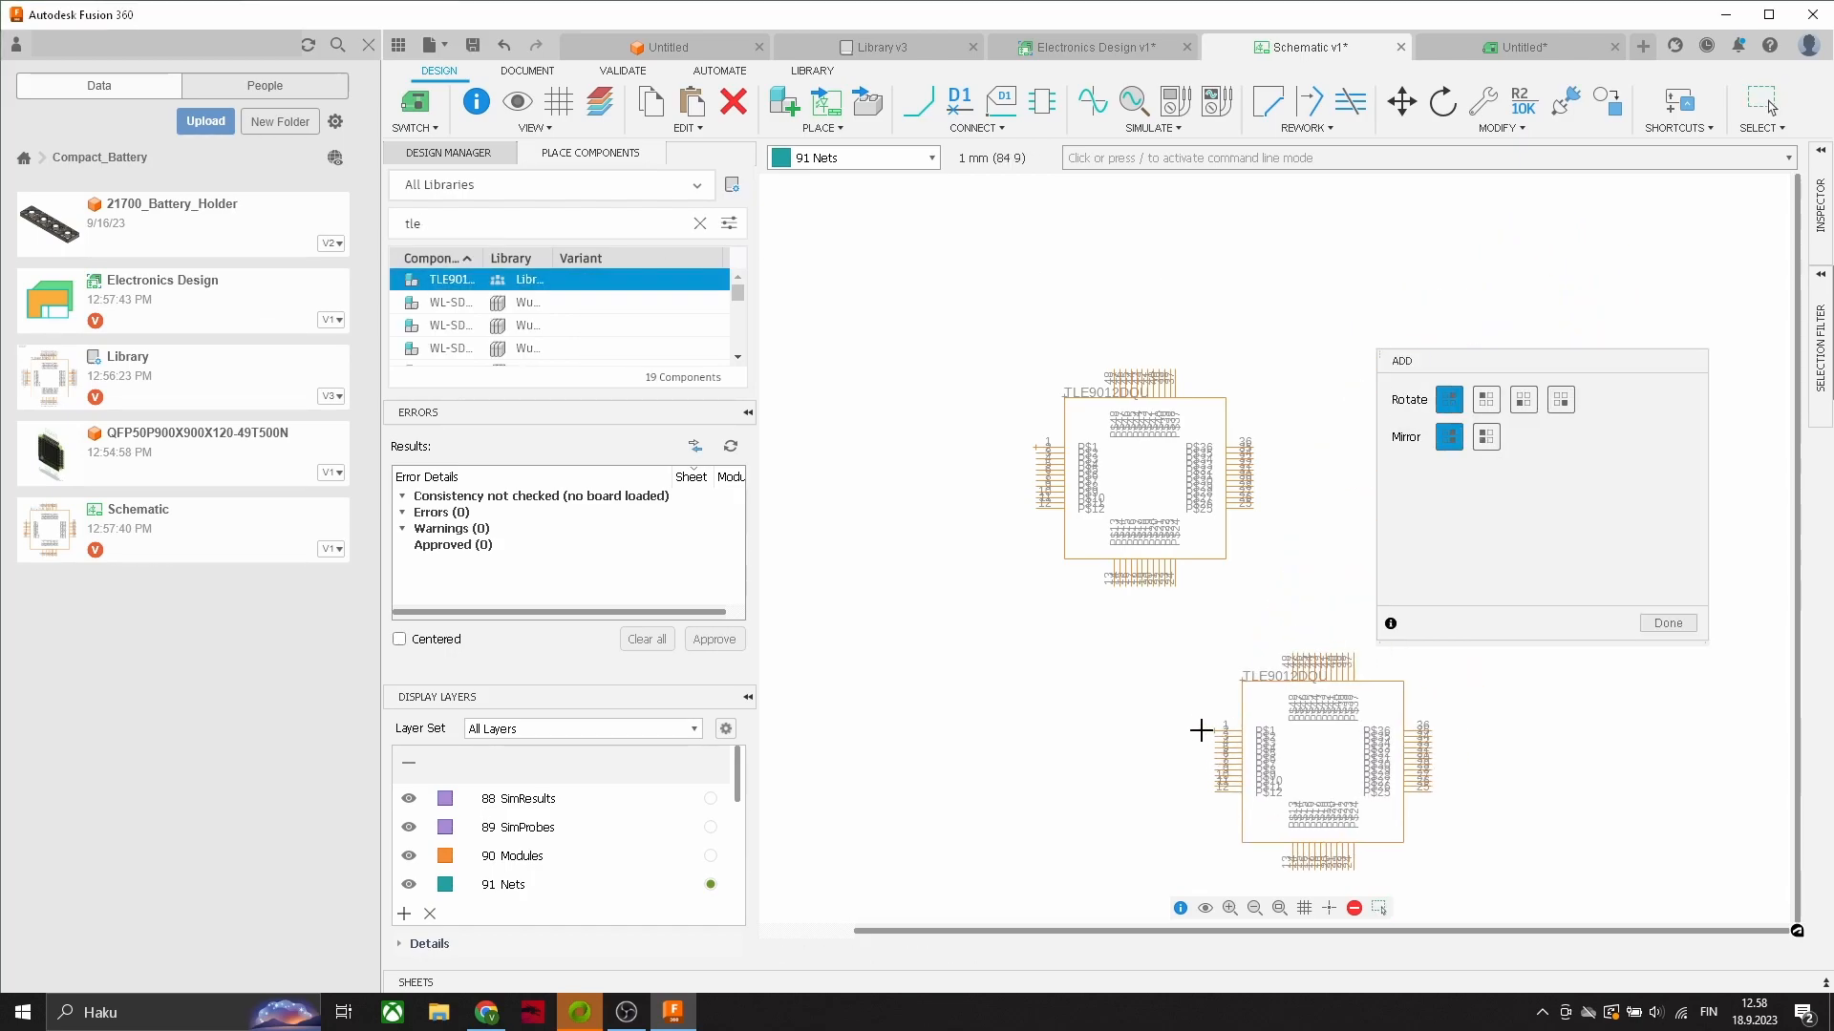
left_click(1214, 708)
left_click(1642, 619)
key("Escape")
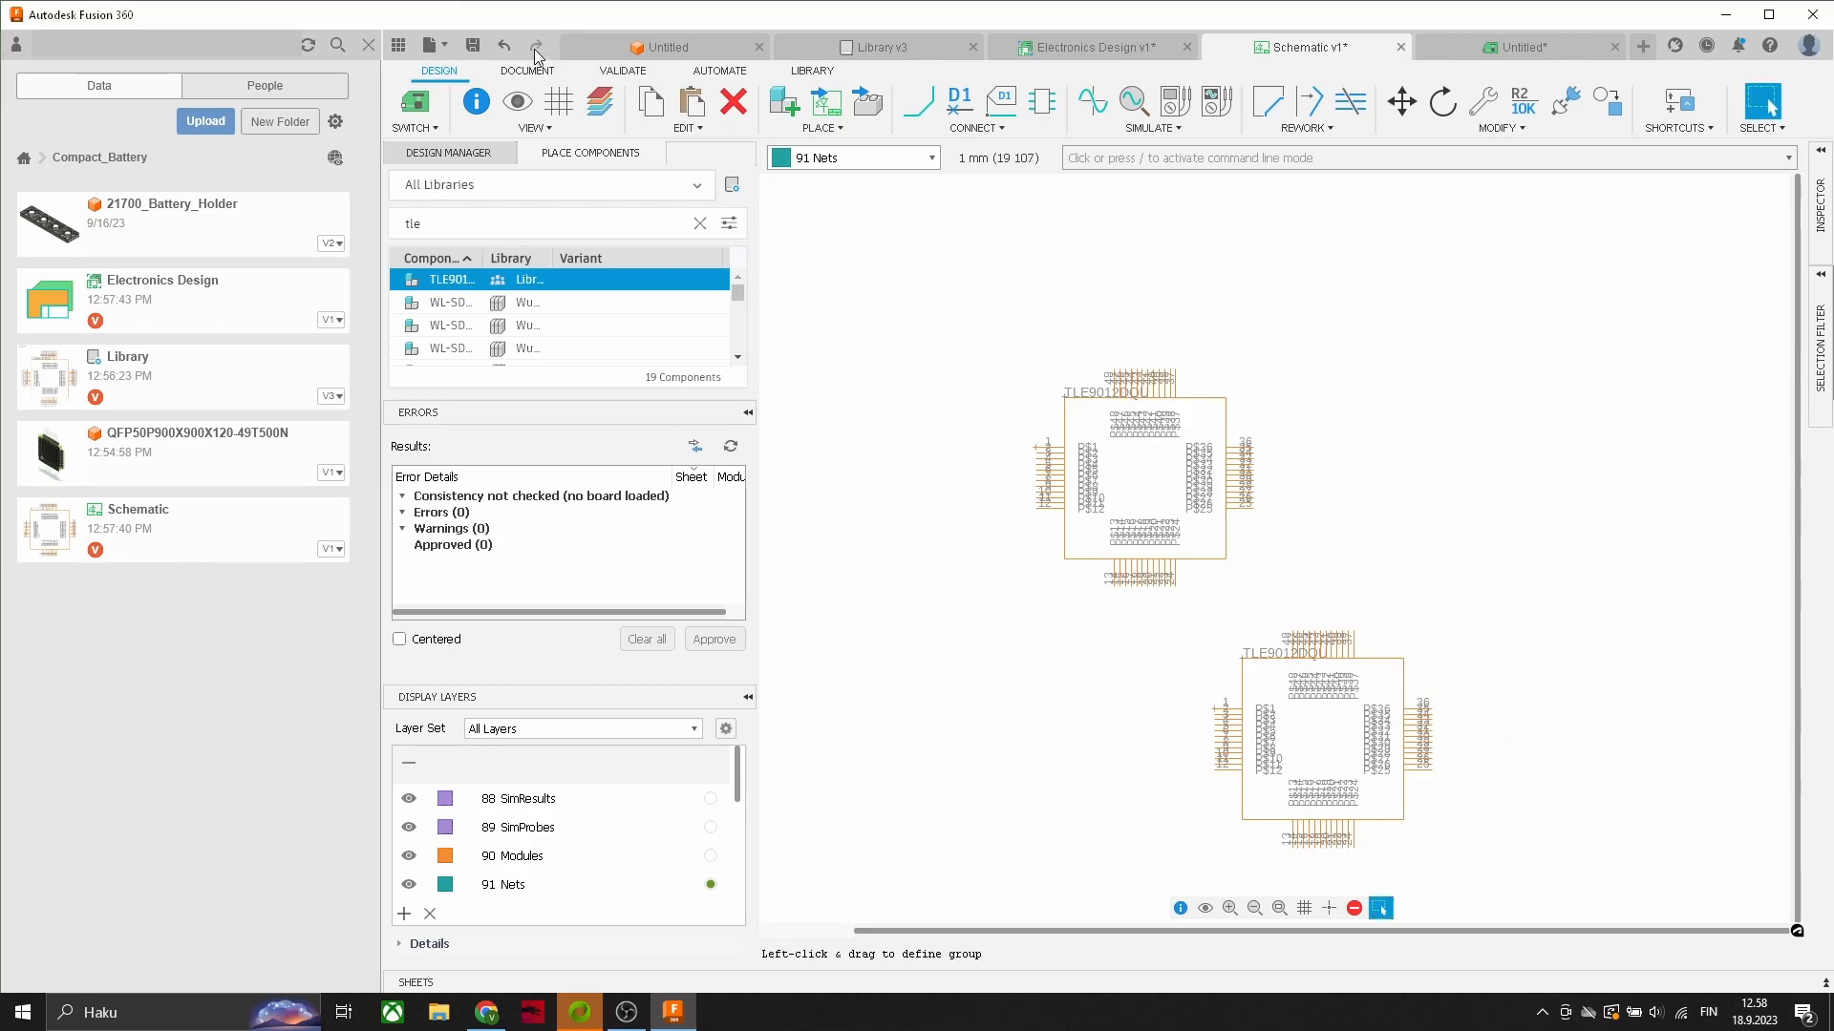
left_click(471, 47)
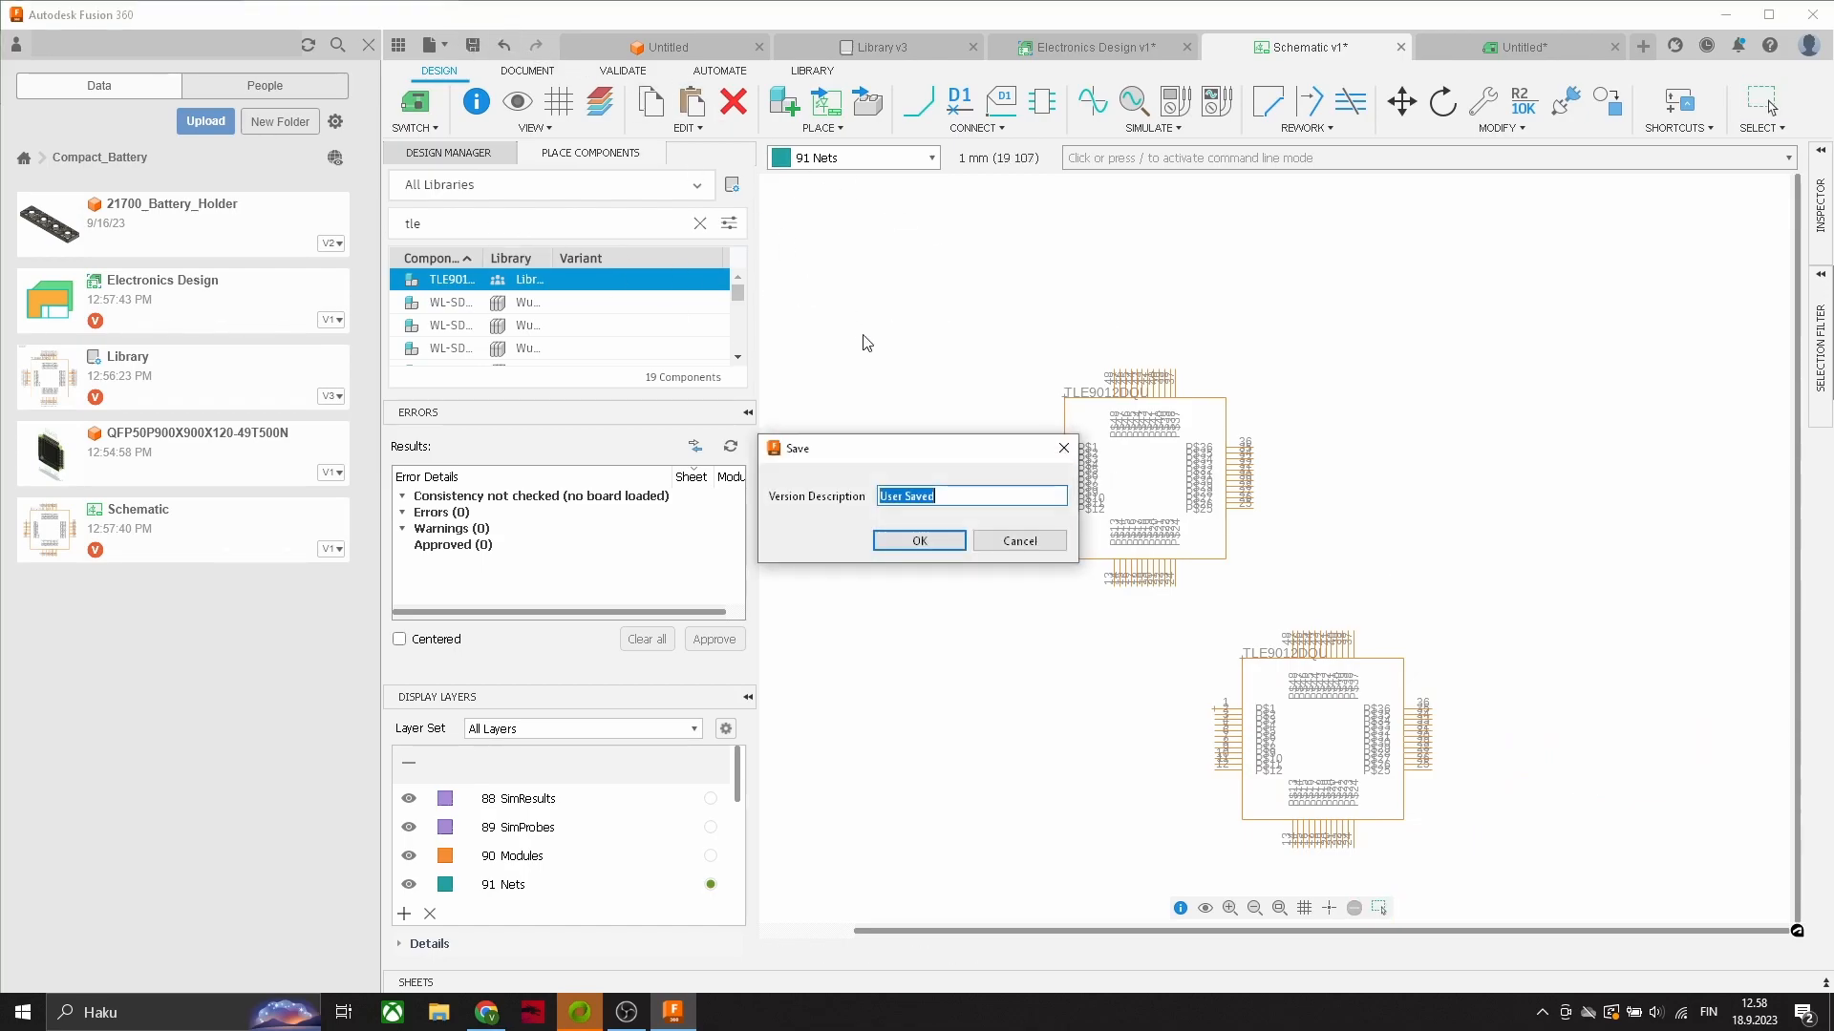
left_click(918, 541)
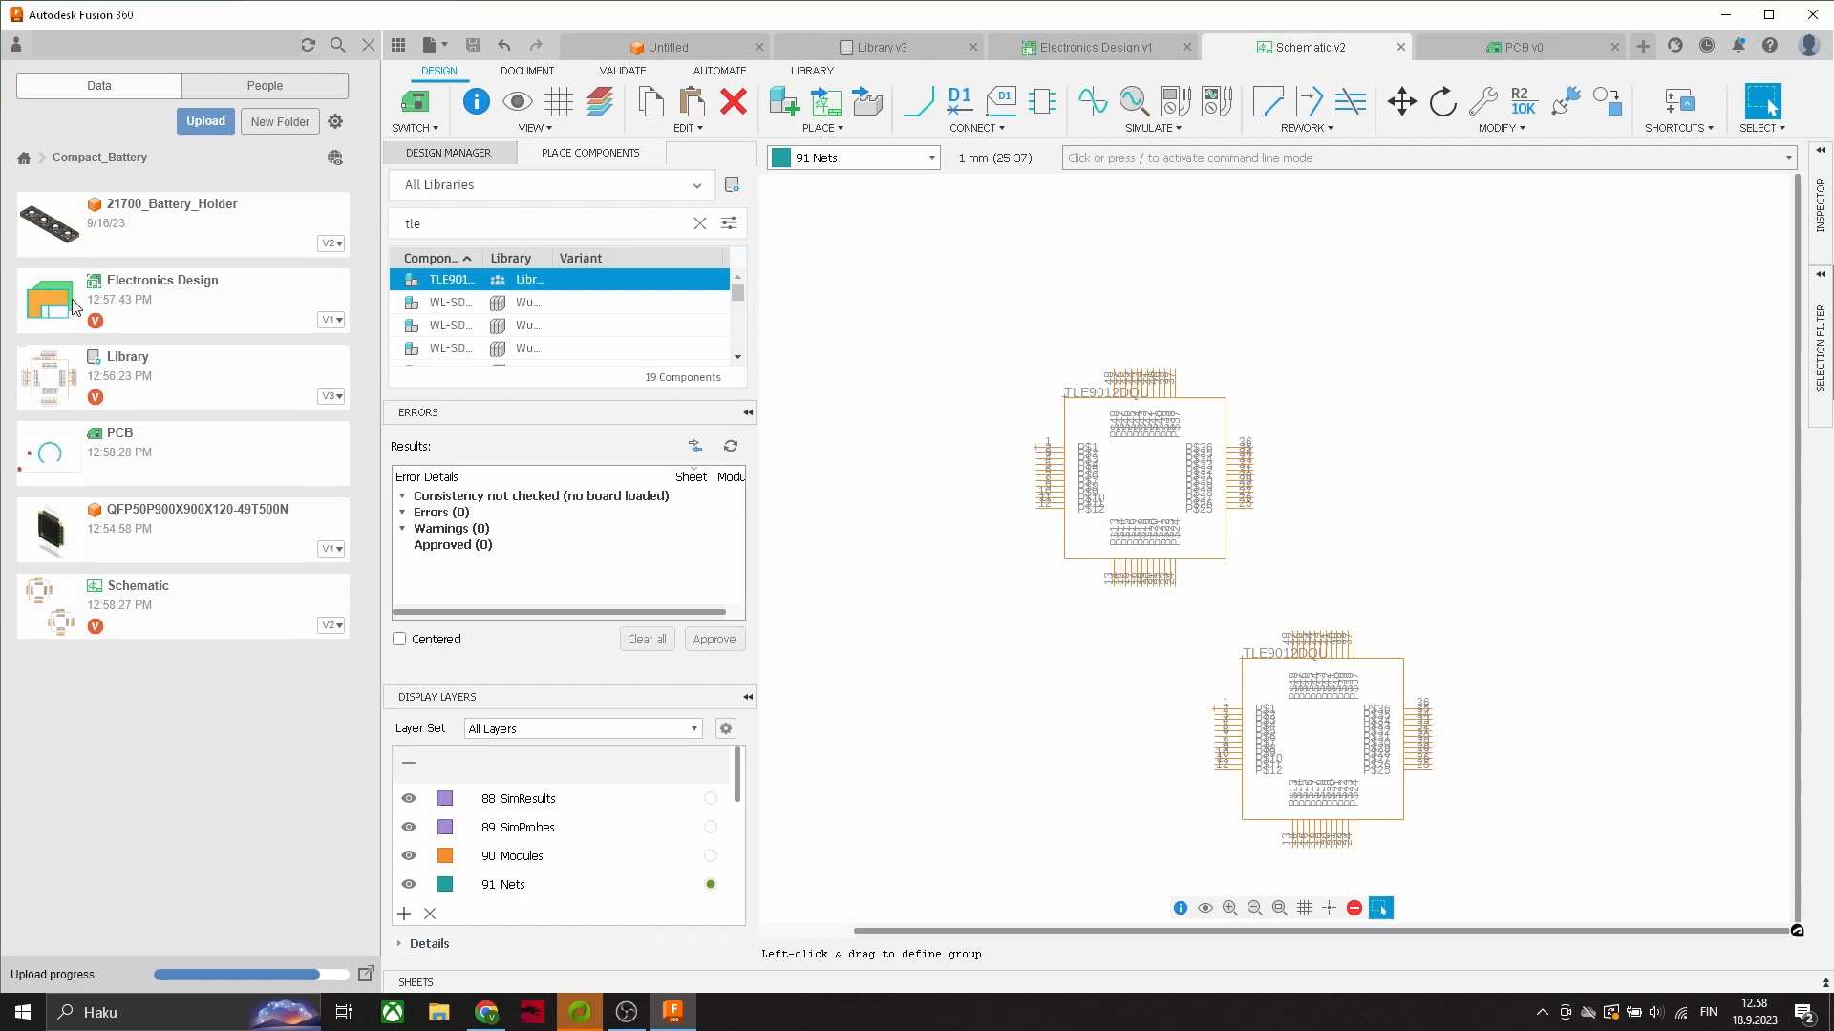
Step: In the PCB layout, move the second TLE9012DQU footprint onto the board to the right of the first, and save the board
left_click(1519, 47)
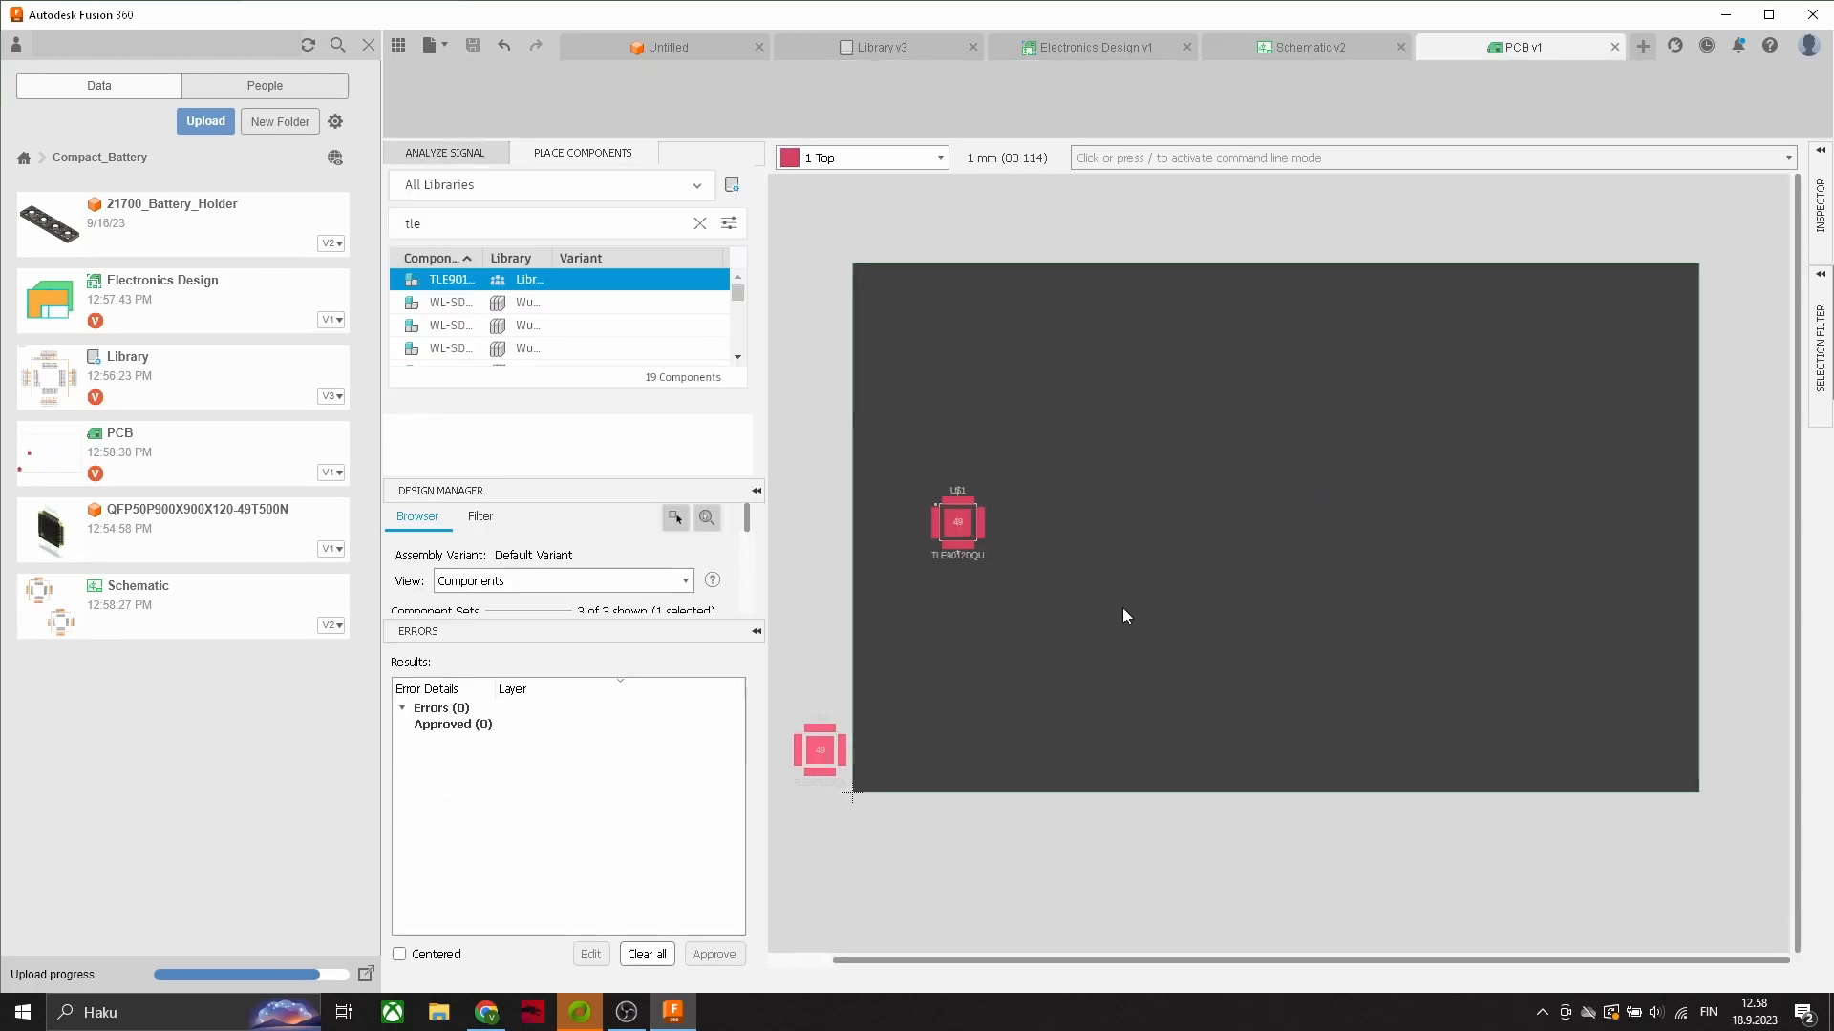
left_click(819, 755)
left_click_drag(1228, 516, 1115, 522)
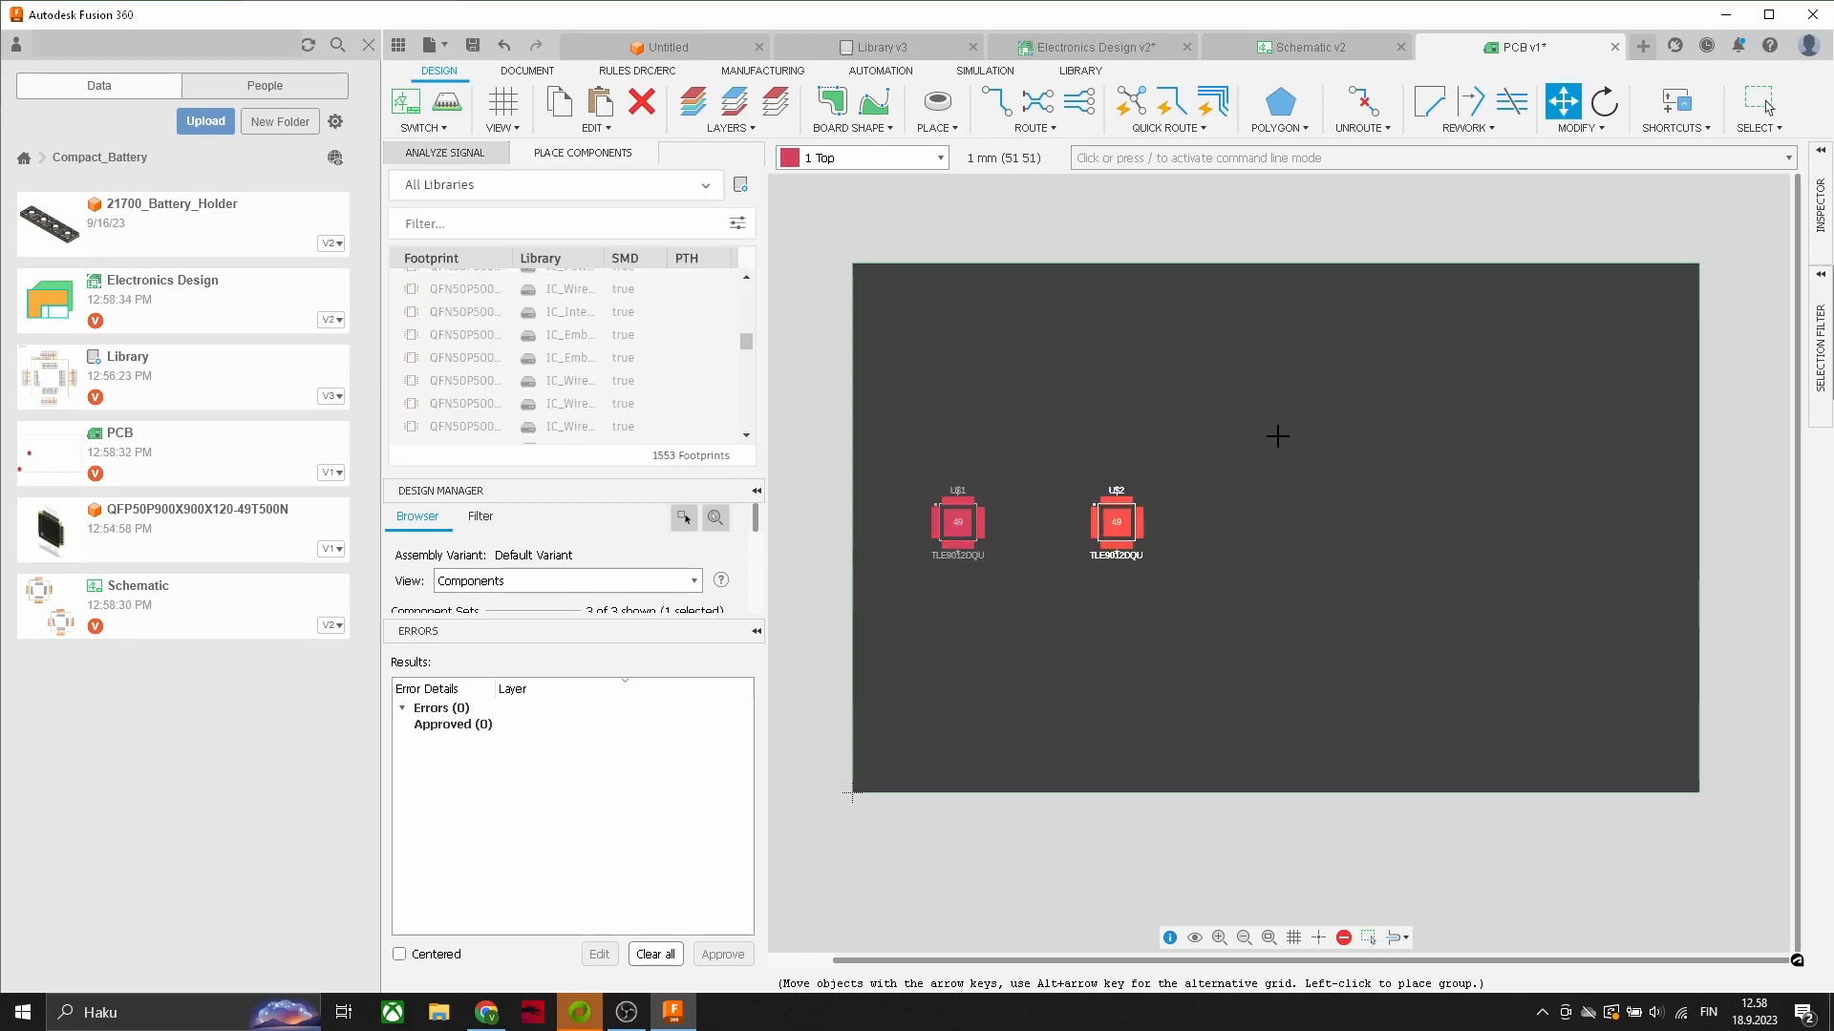
left_click(472, 45)
left_click(907, 539)
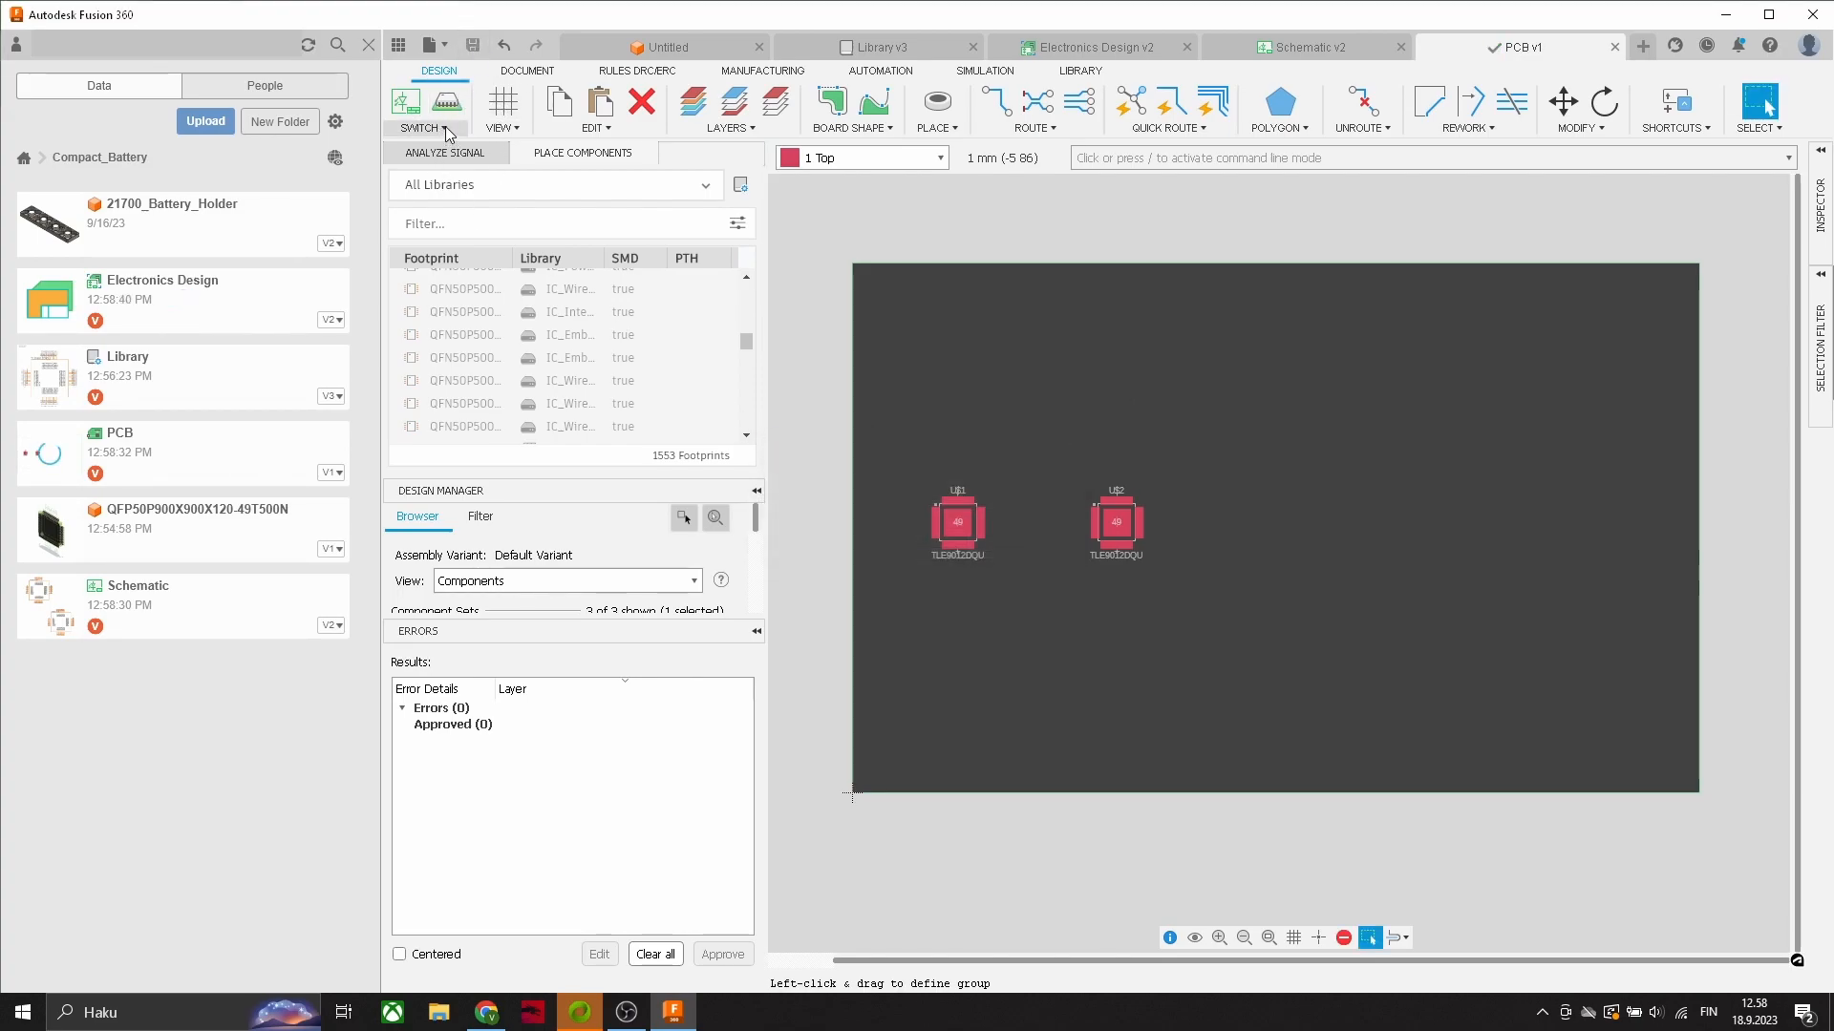
Step: Push the board layout to a 3D PCB and save the resulting model as PCB in Compact_Battery
left_click(446, 129)
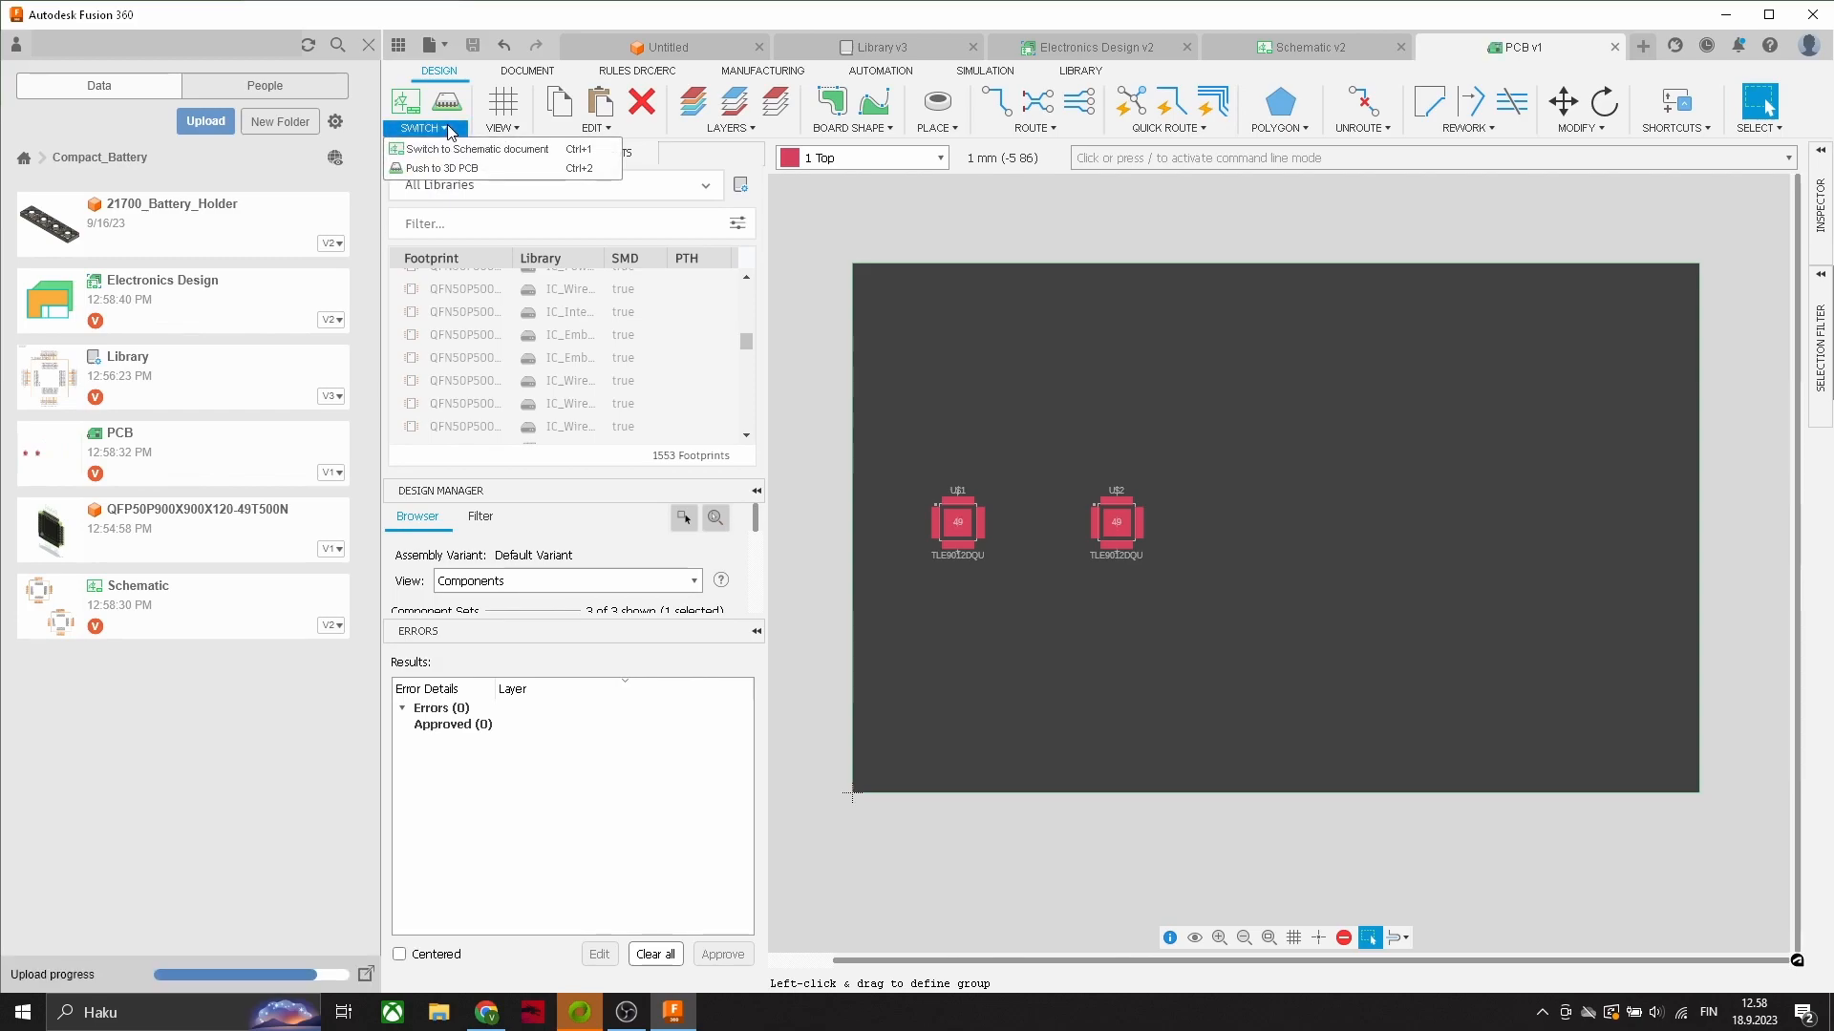
left_click(462, 170)
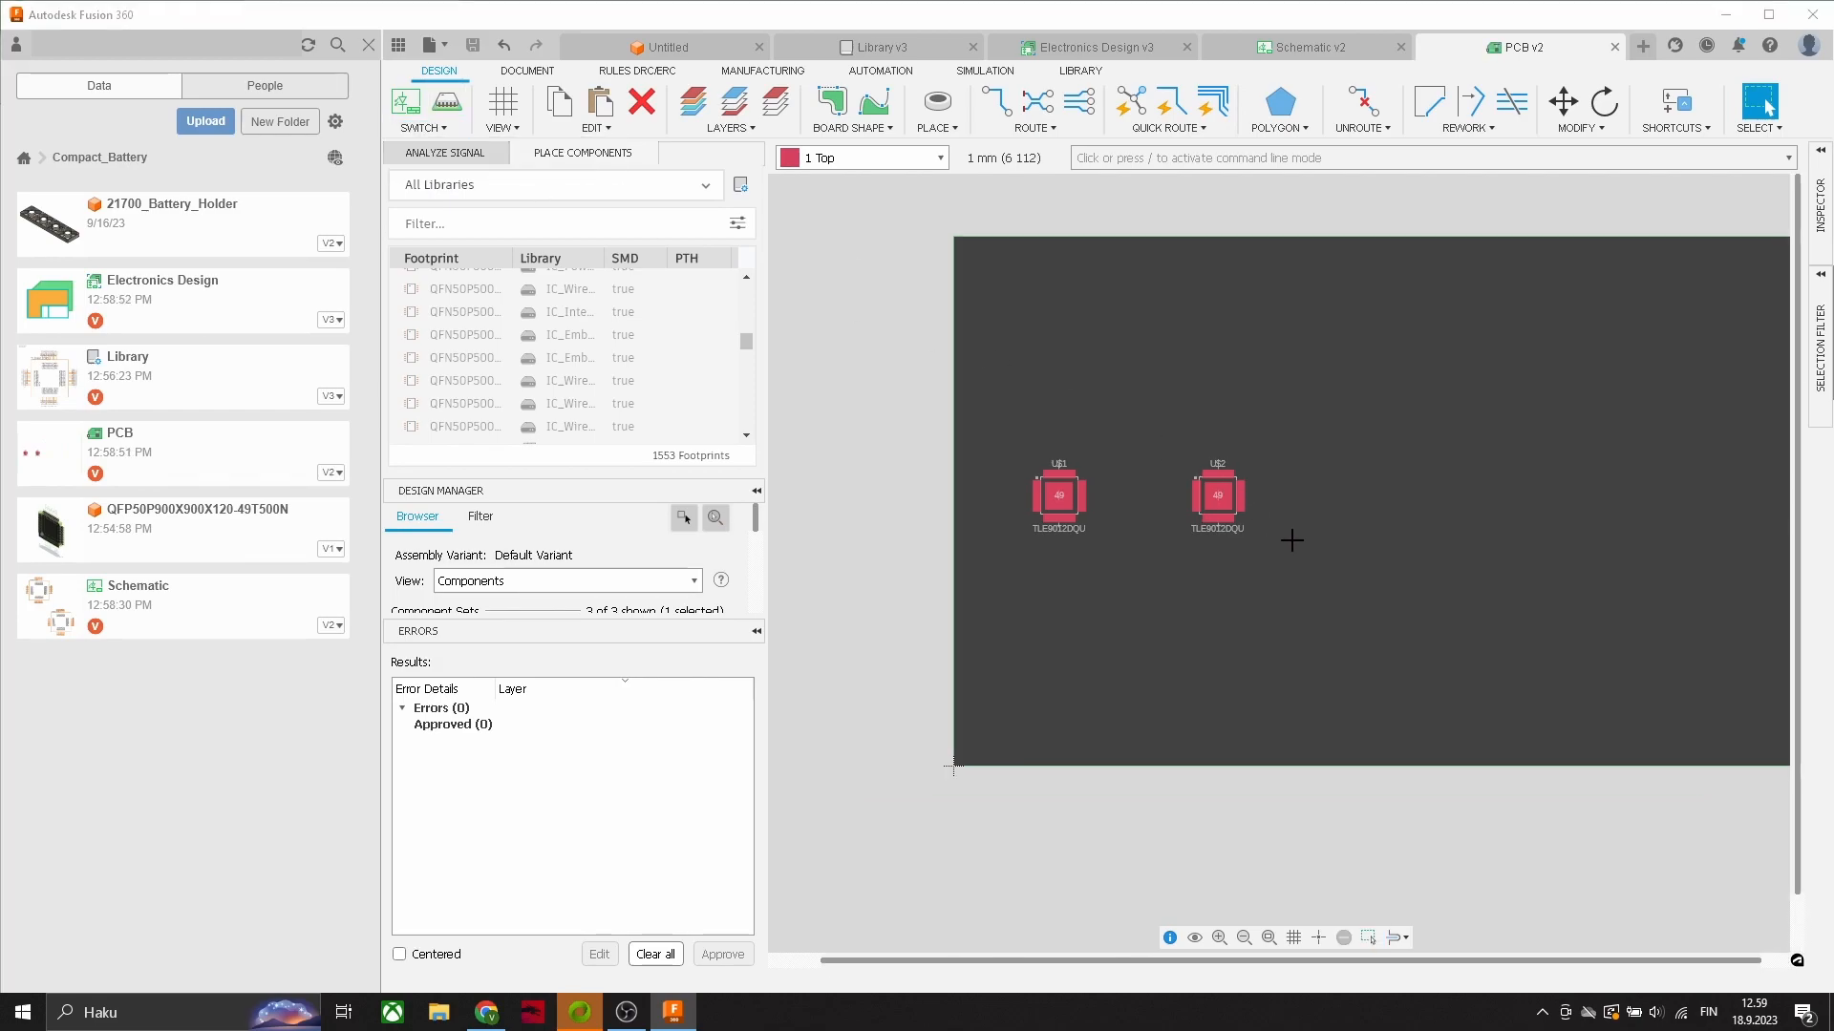
left_click(1631, 750)
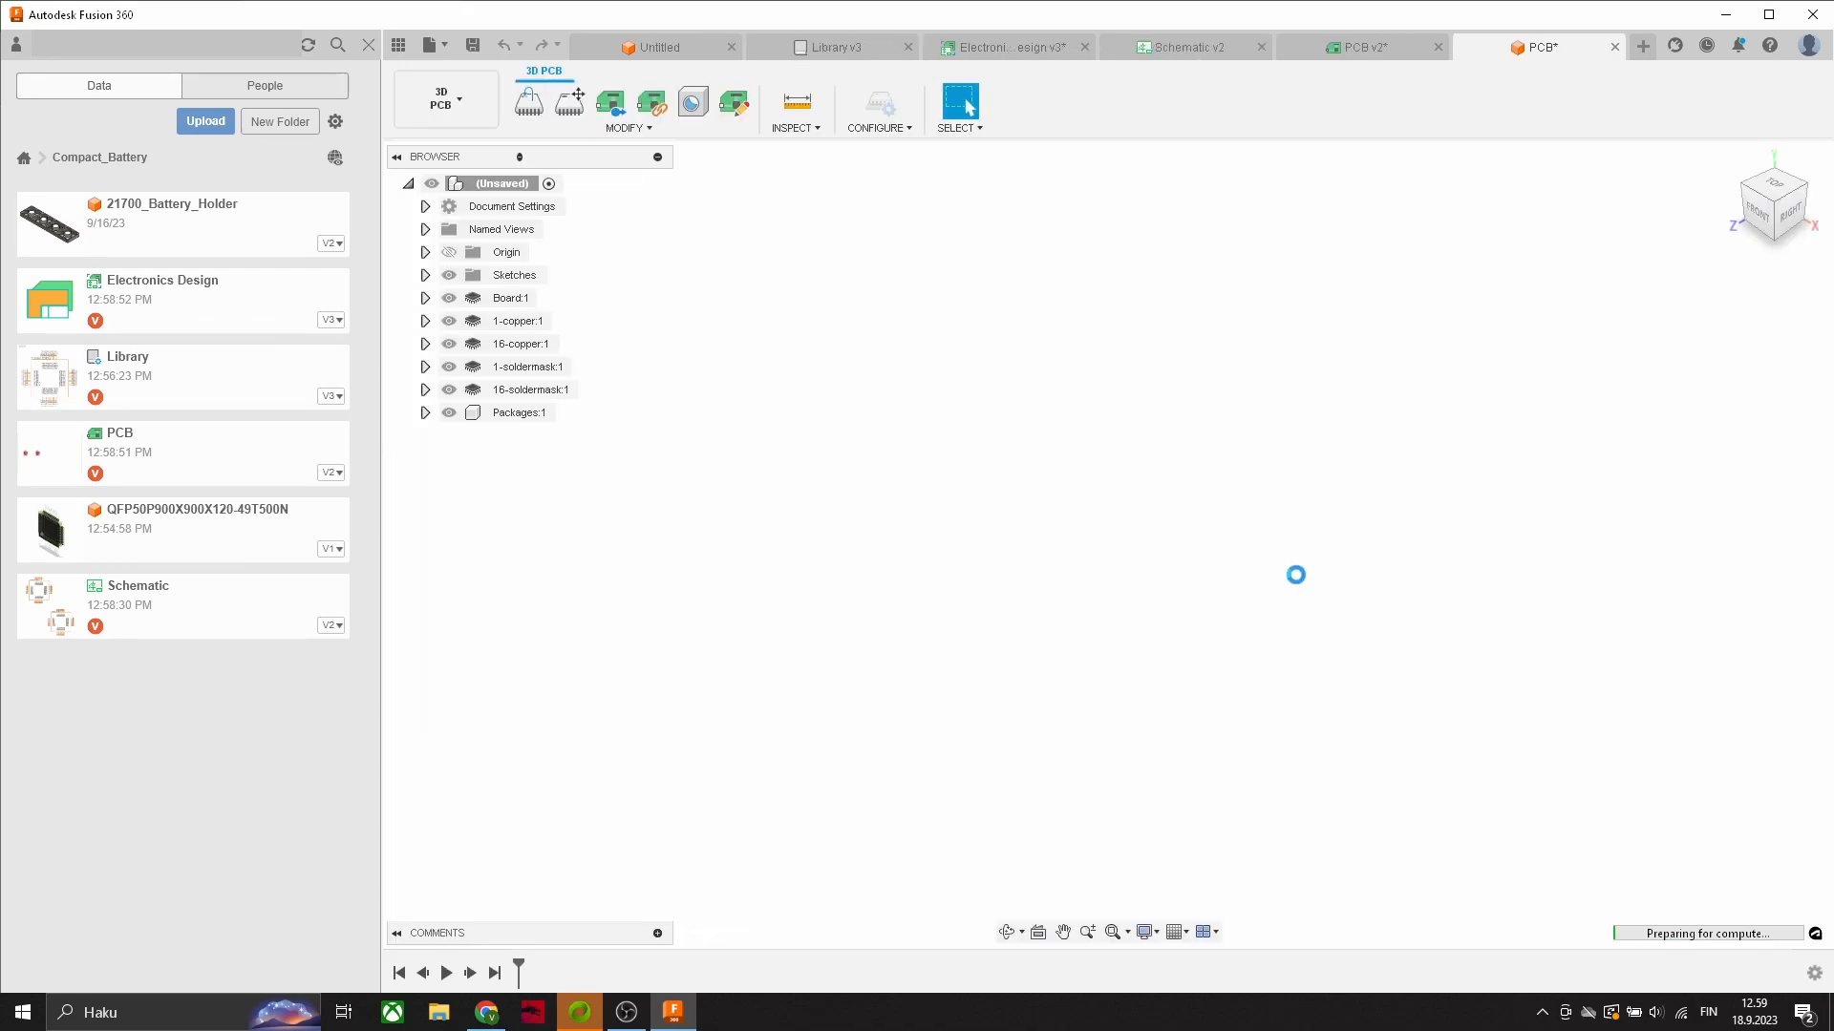
middle_click_drag(1303, 611, 1185, 531, "shift")
scroll(1260, 482, "up", 8)
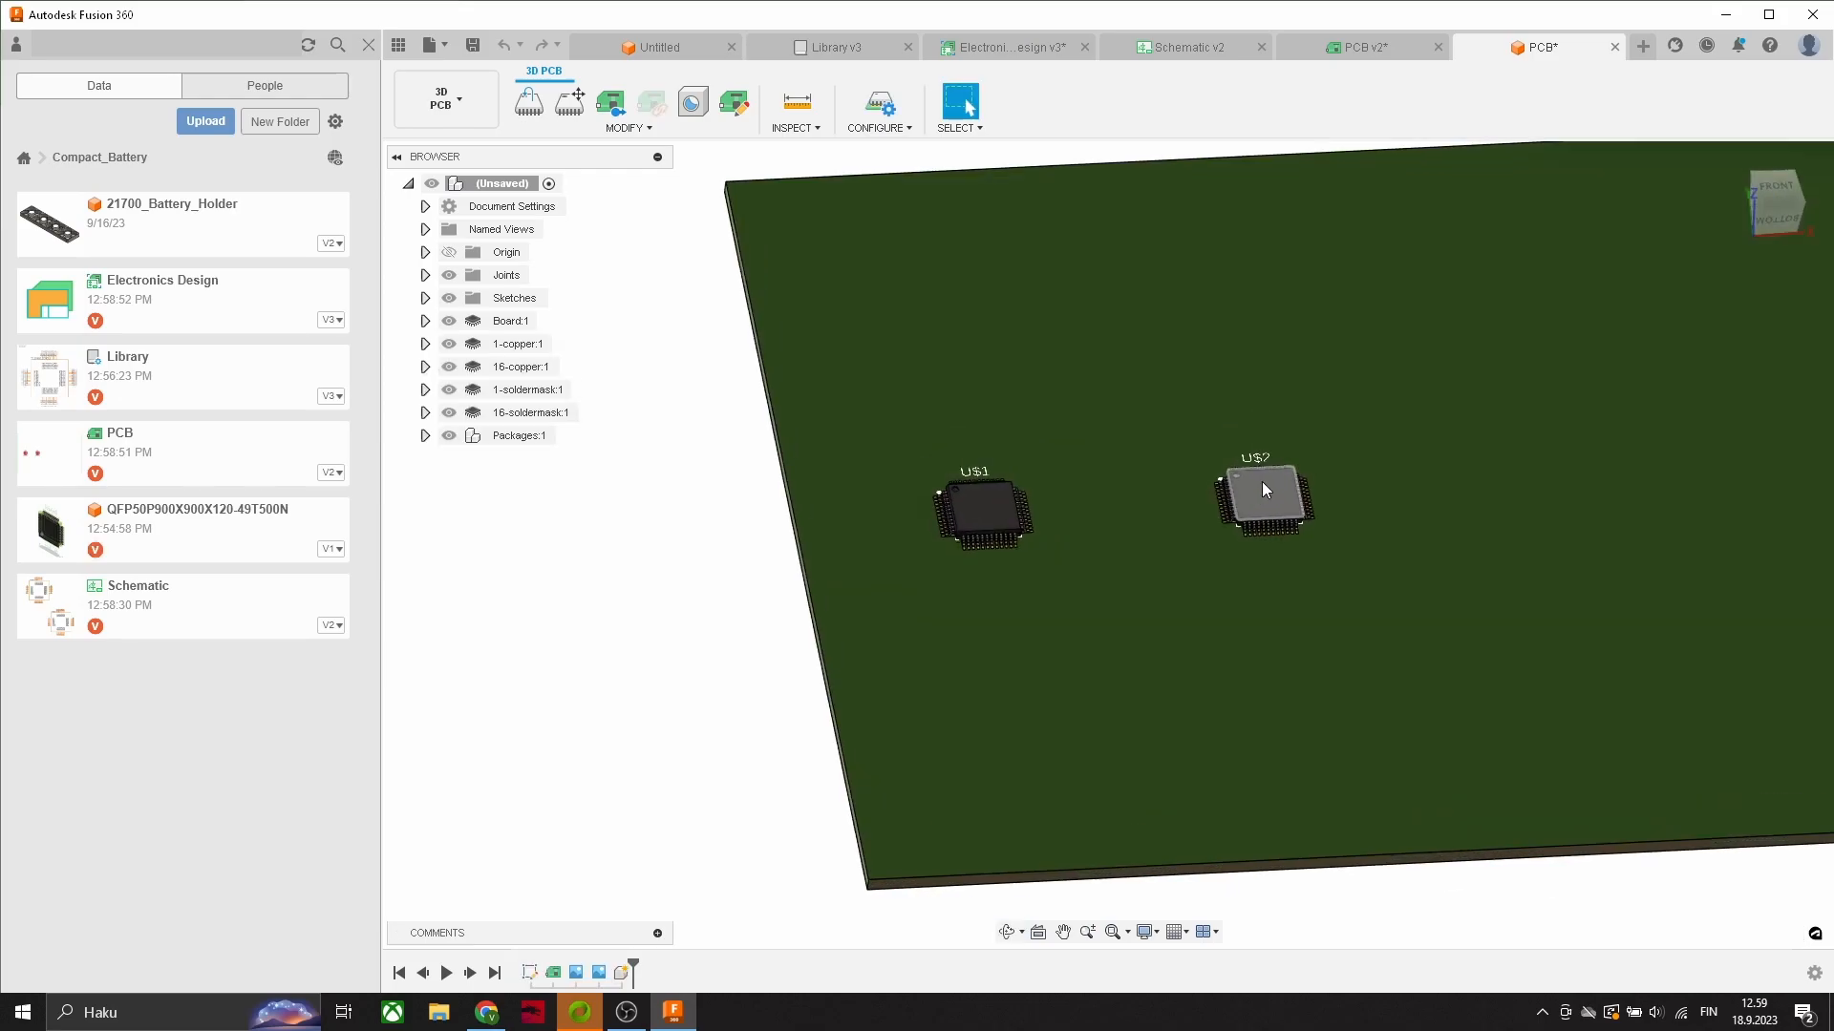
middle_click_drag(1283, 472, 1161, 570, "shift")
scroll(1610, 599, "down", 5)
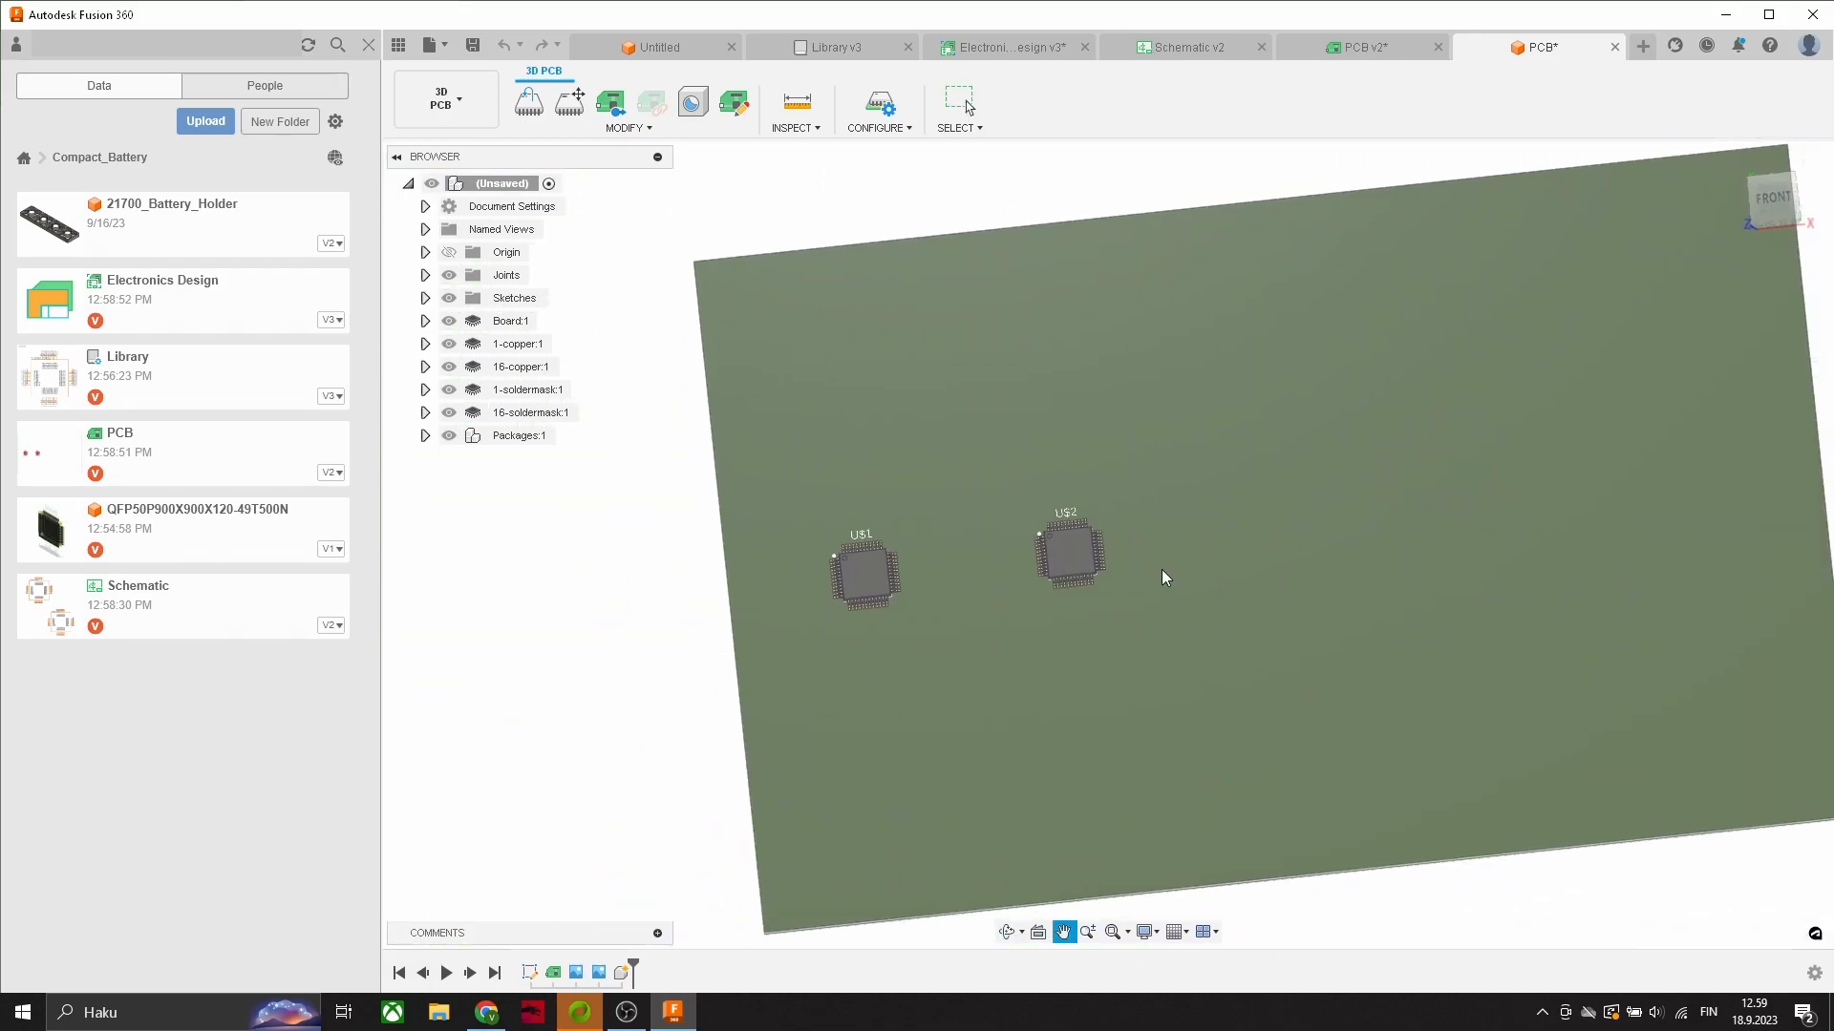
left_click(472, 45)
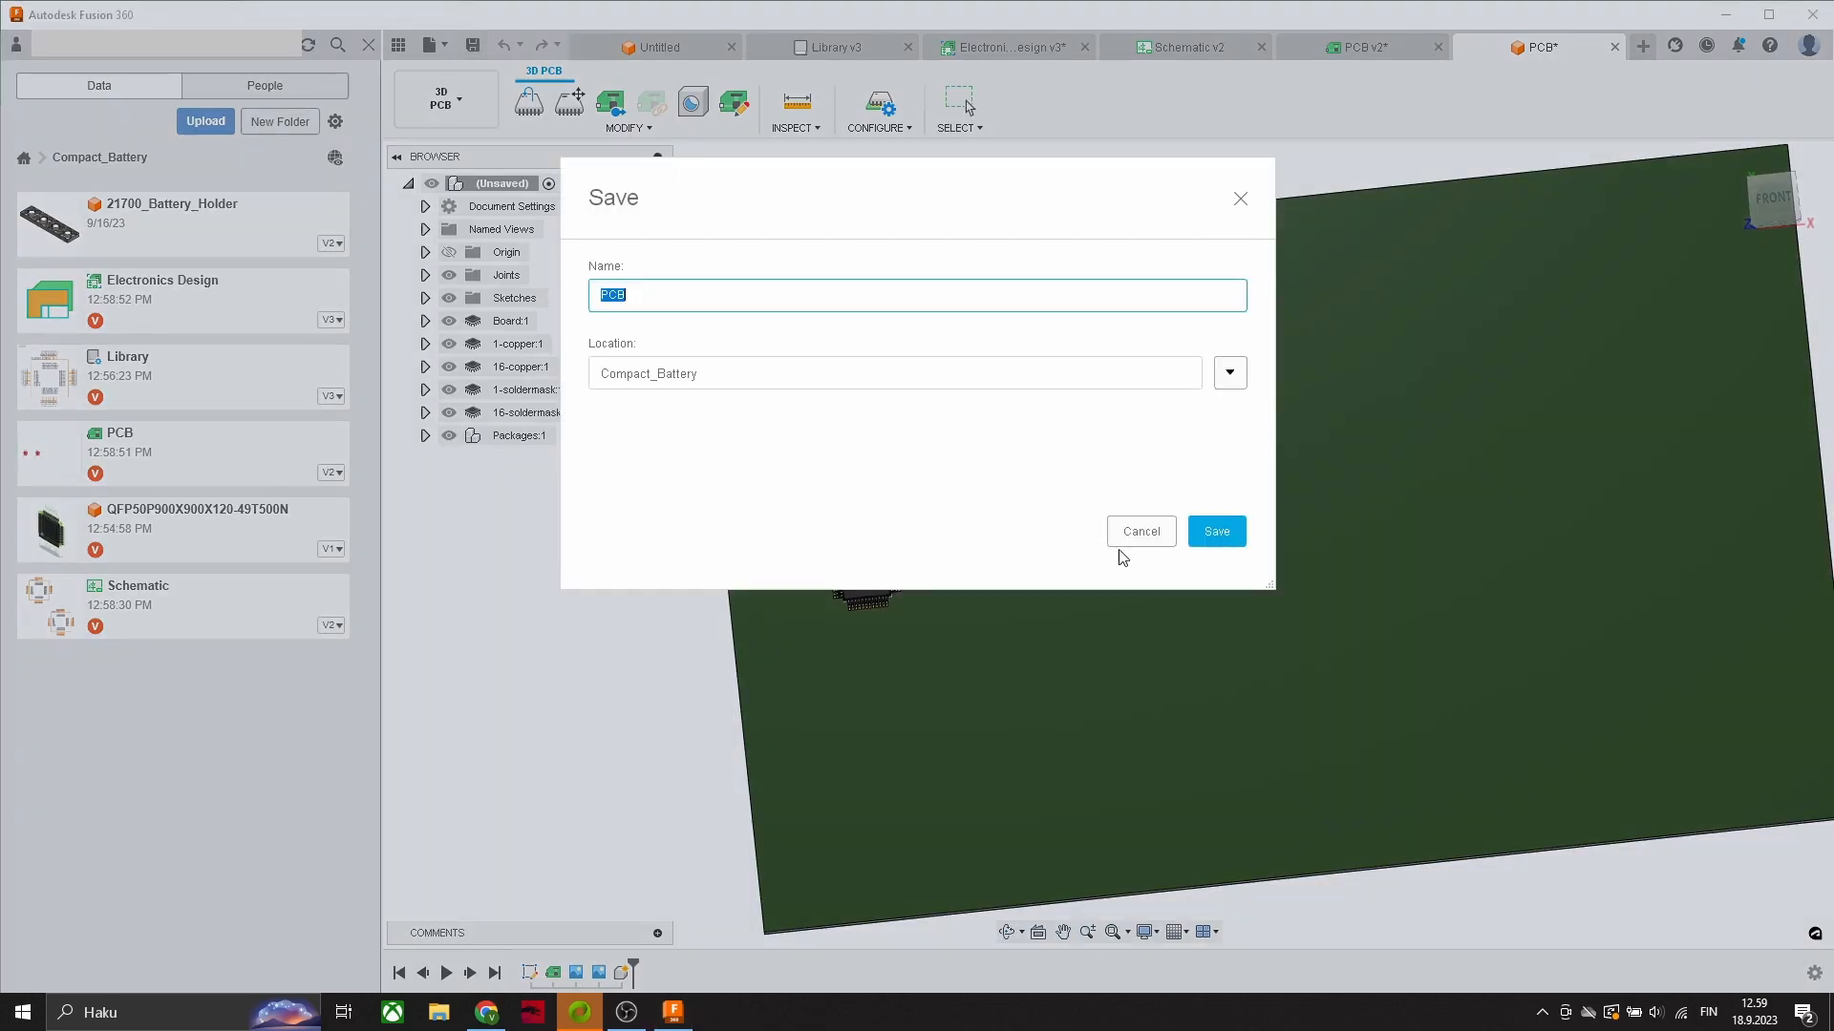
left_click(1217, 531)
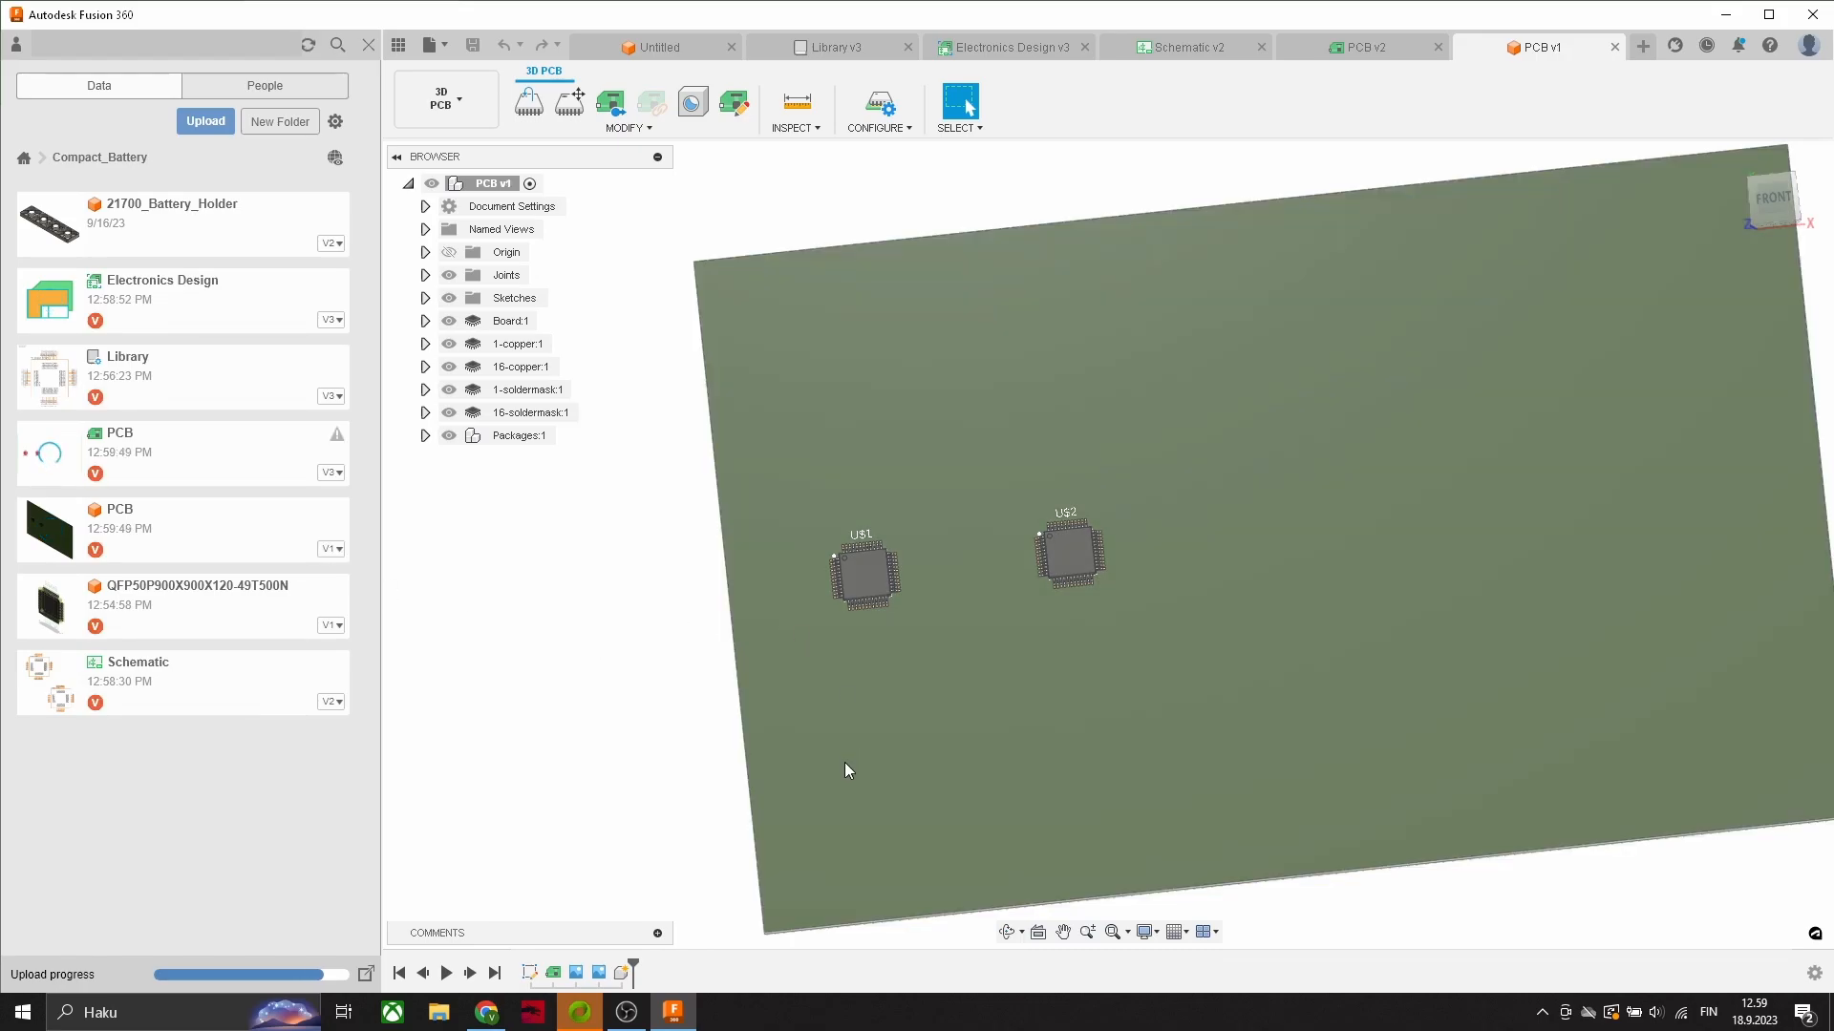
Step: Measure the 3D board's length between its short edges and its width between its long edges
middle_click_drag(848, 770, 887, 701)
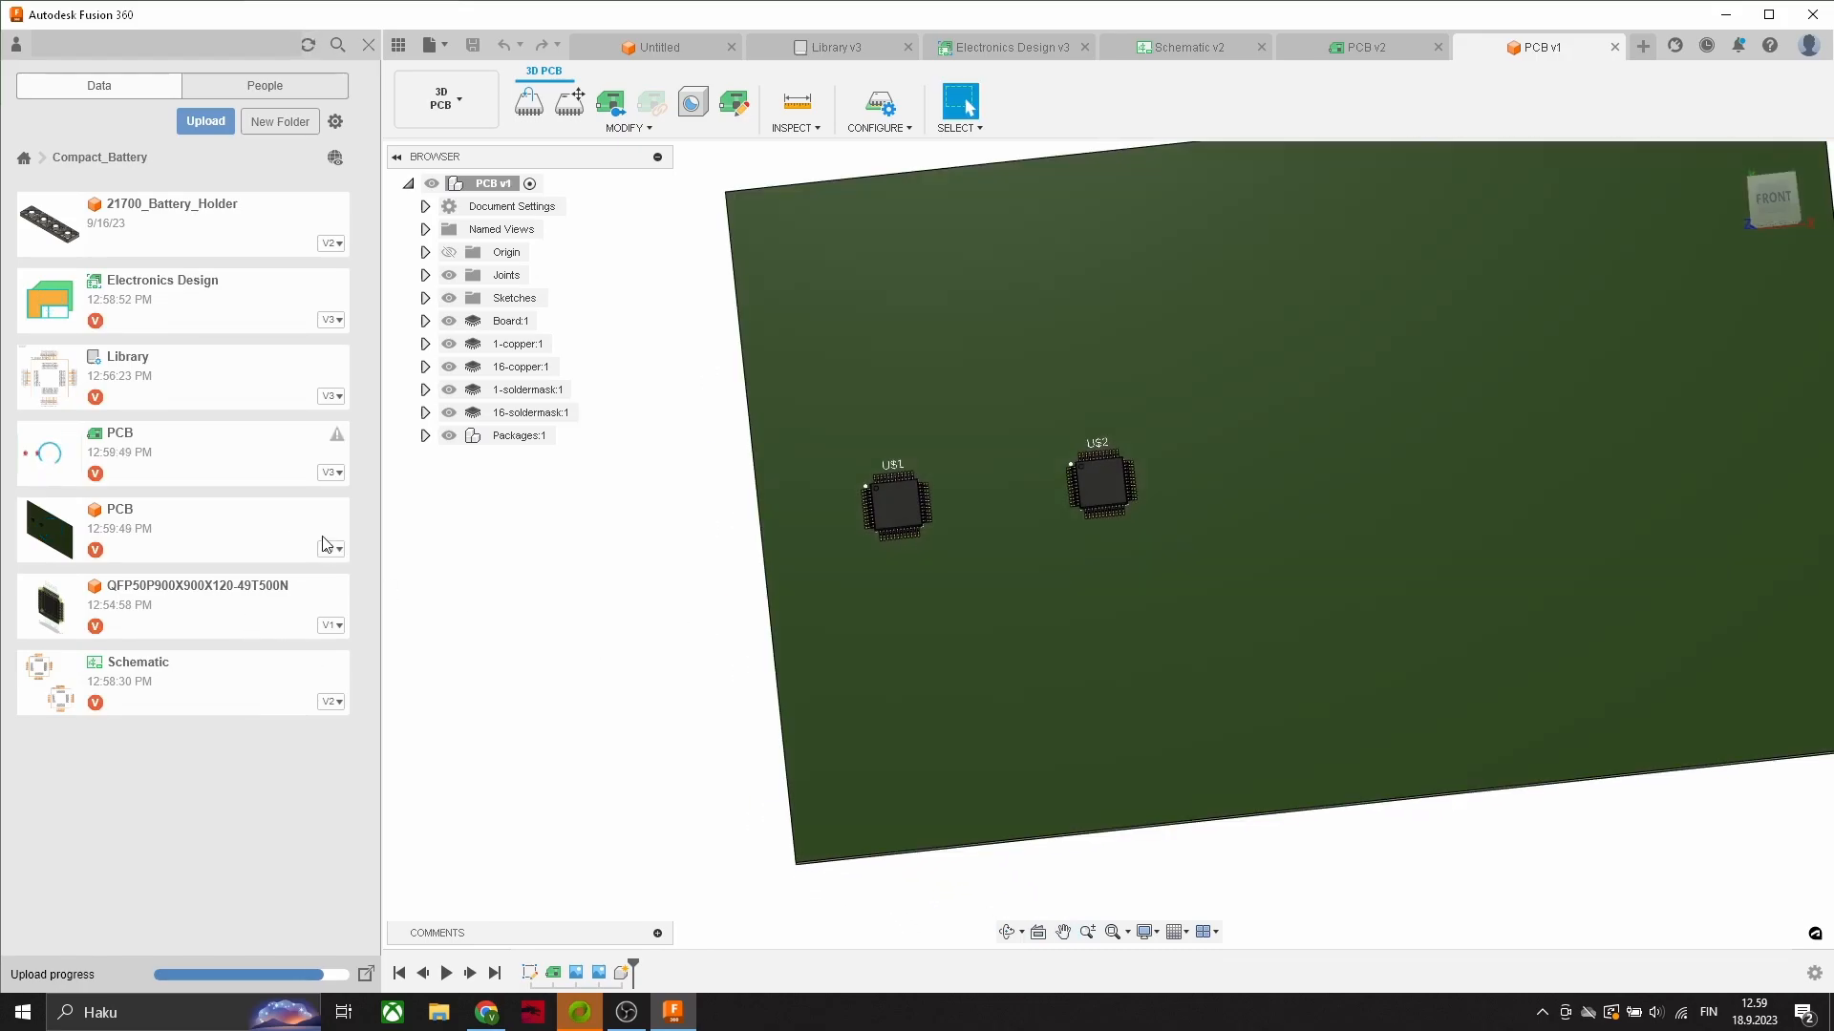
key("i")
left_click(787, 793)
scroll(974, 726, "down", 3)
left_click(1440, 697)
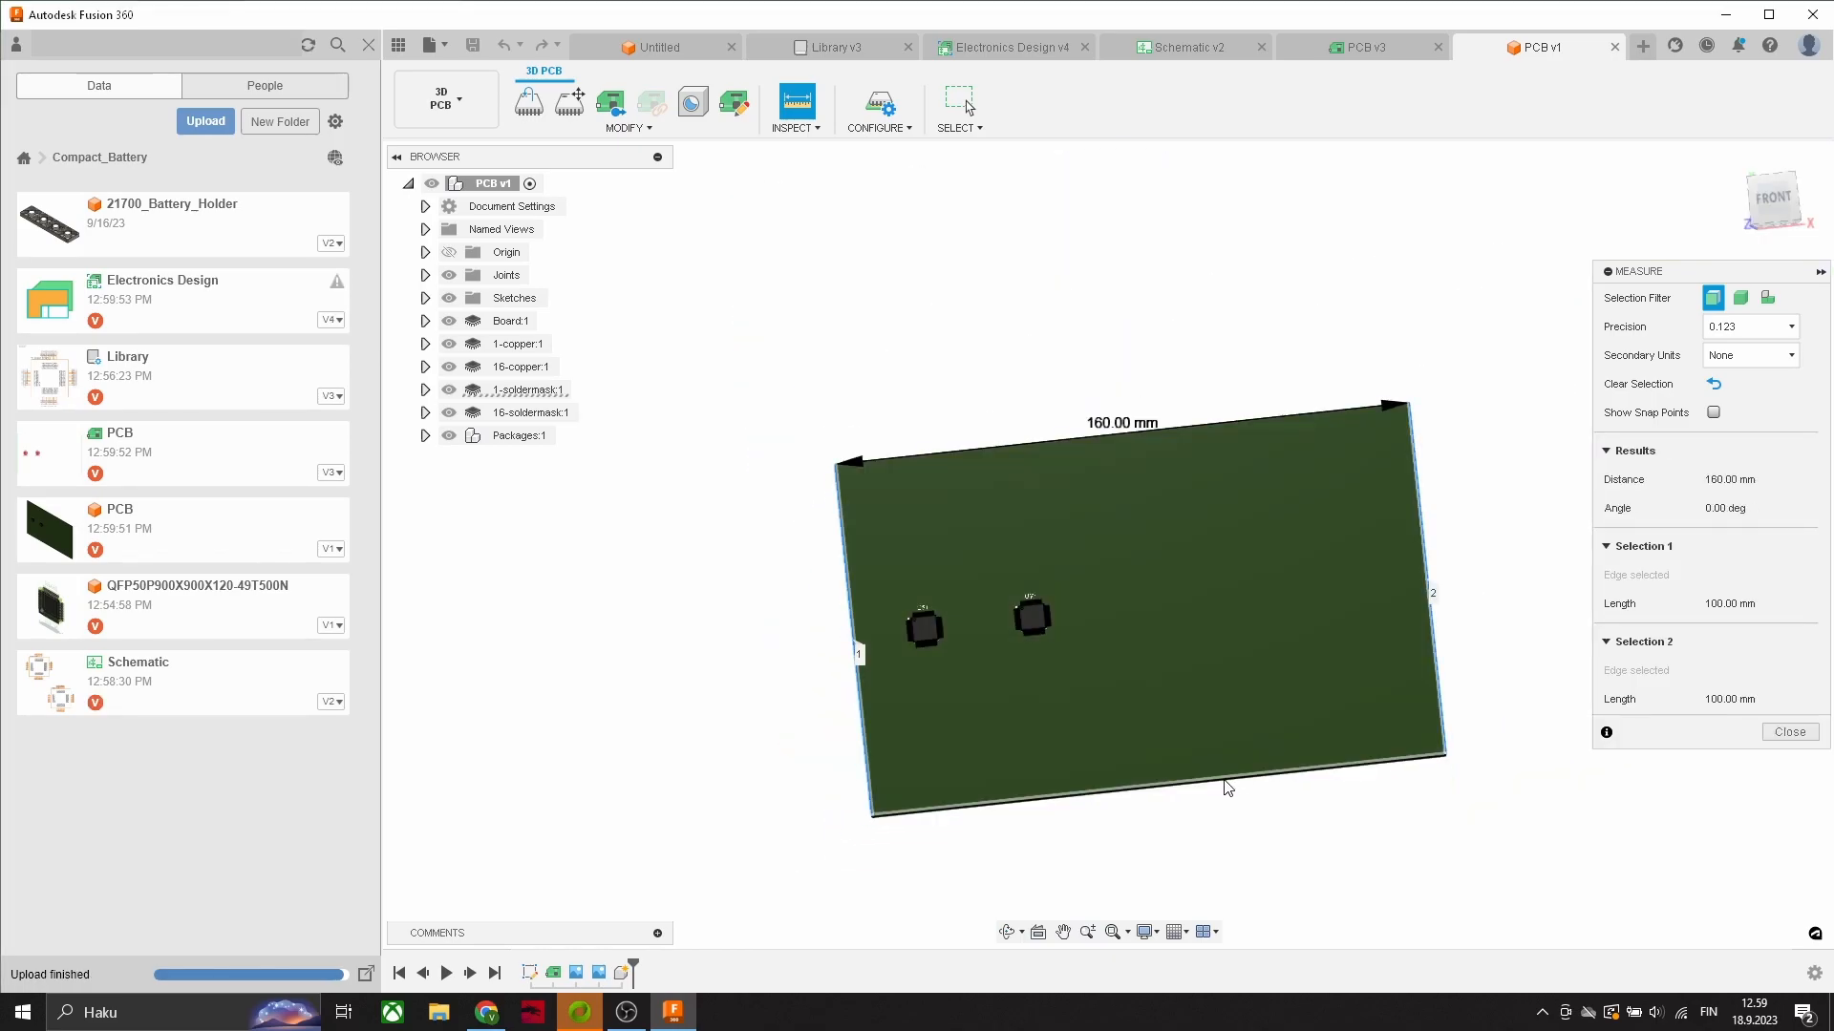
key("Escape")
key("i")
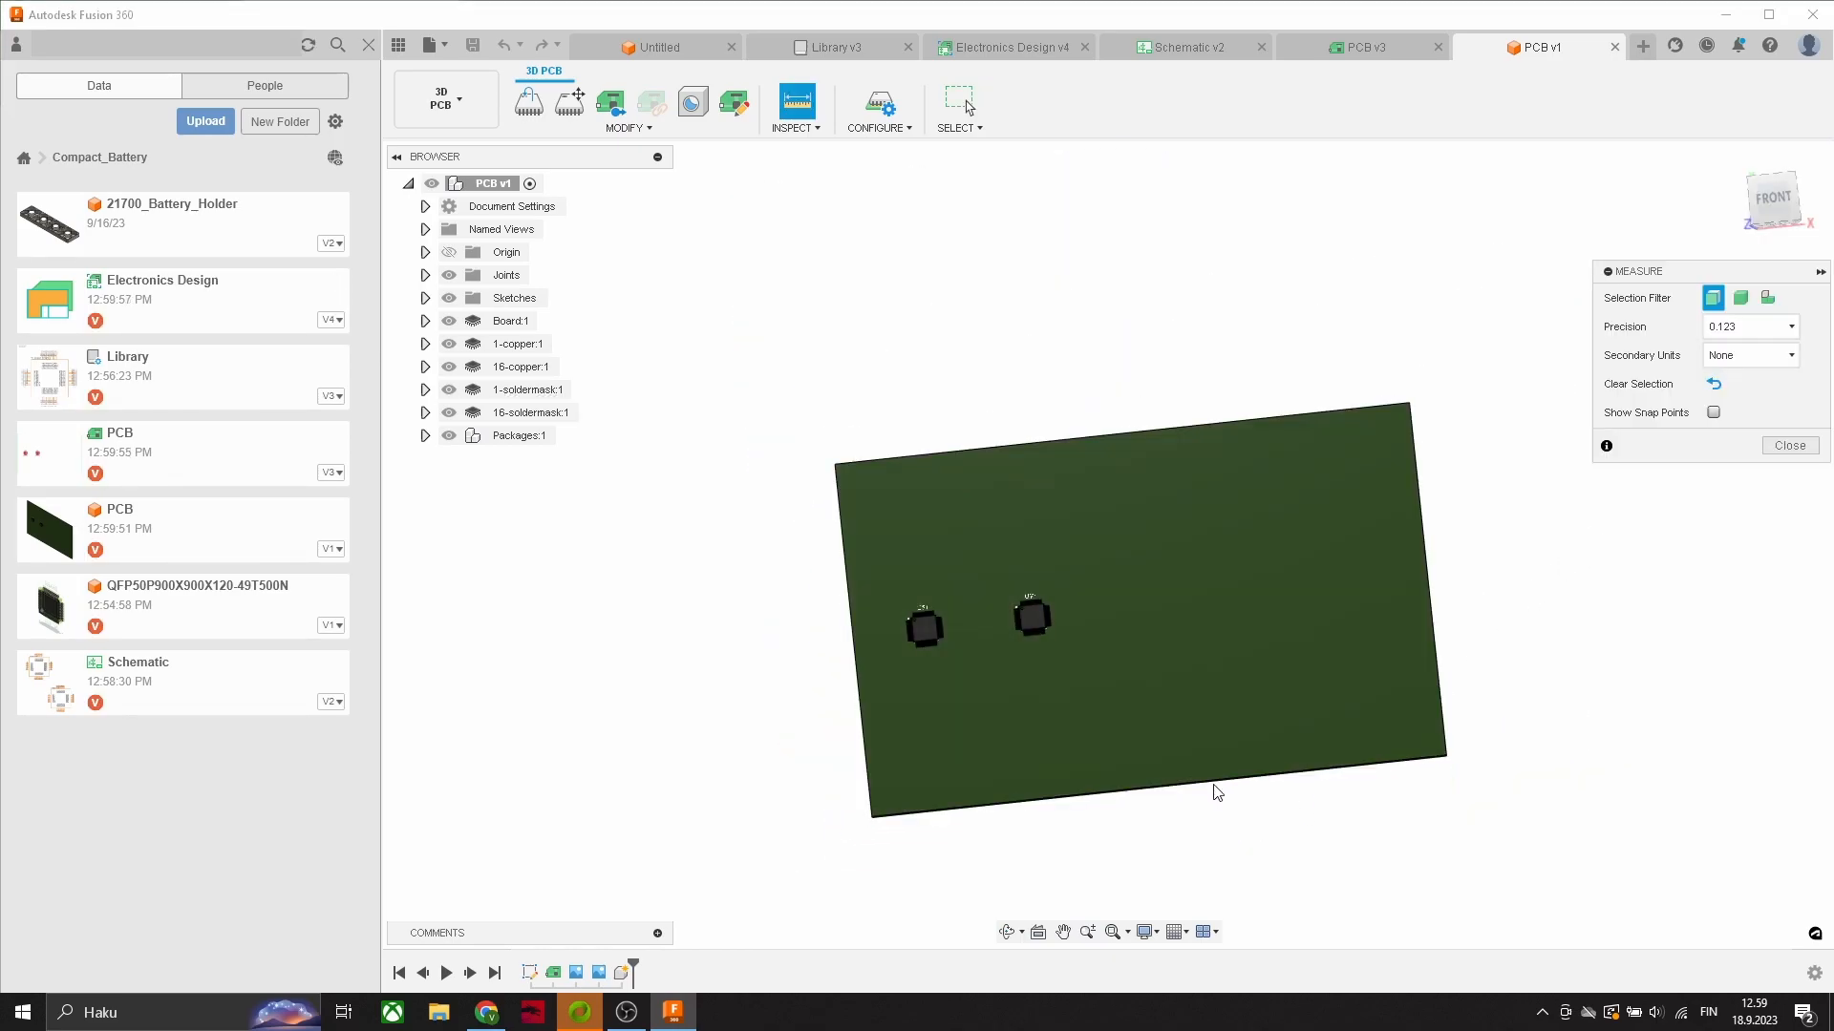
left_click(1213, 784)
left_click(1147, 438)
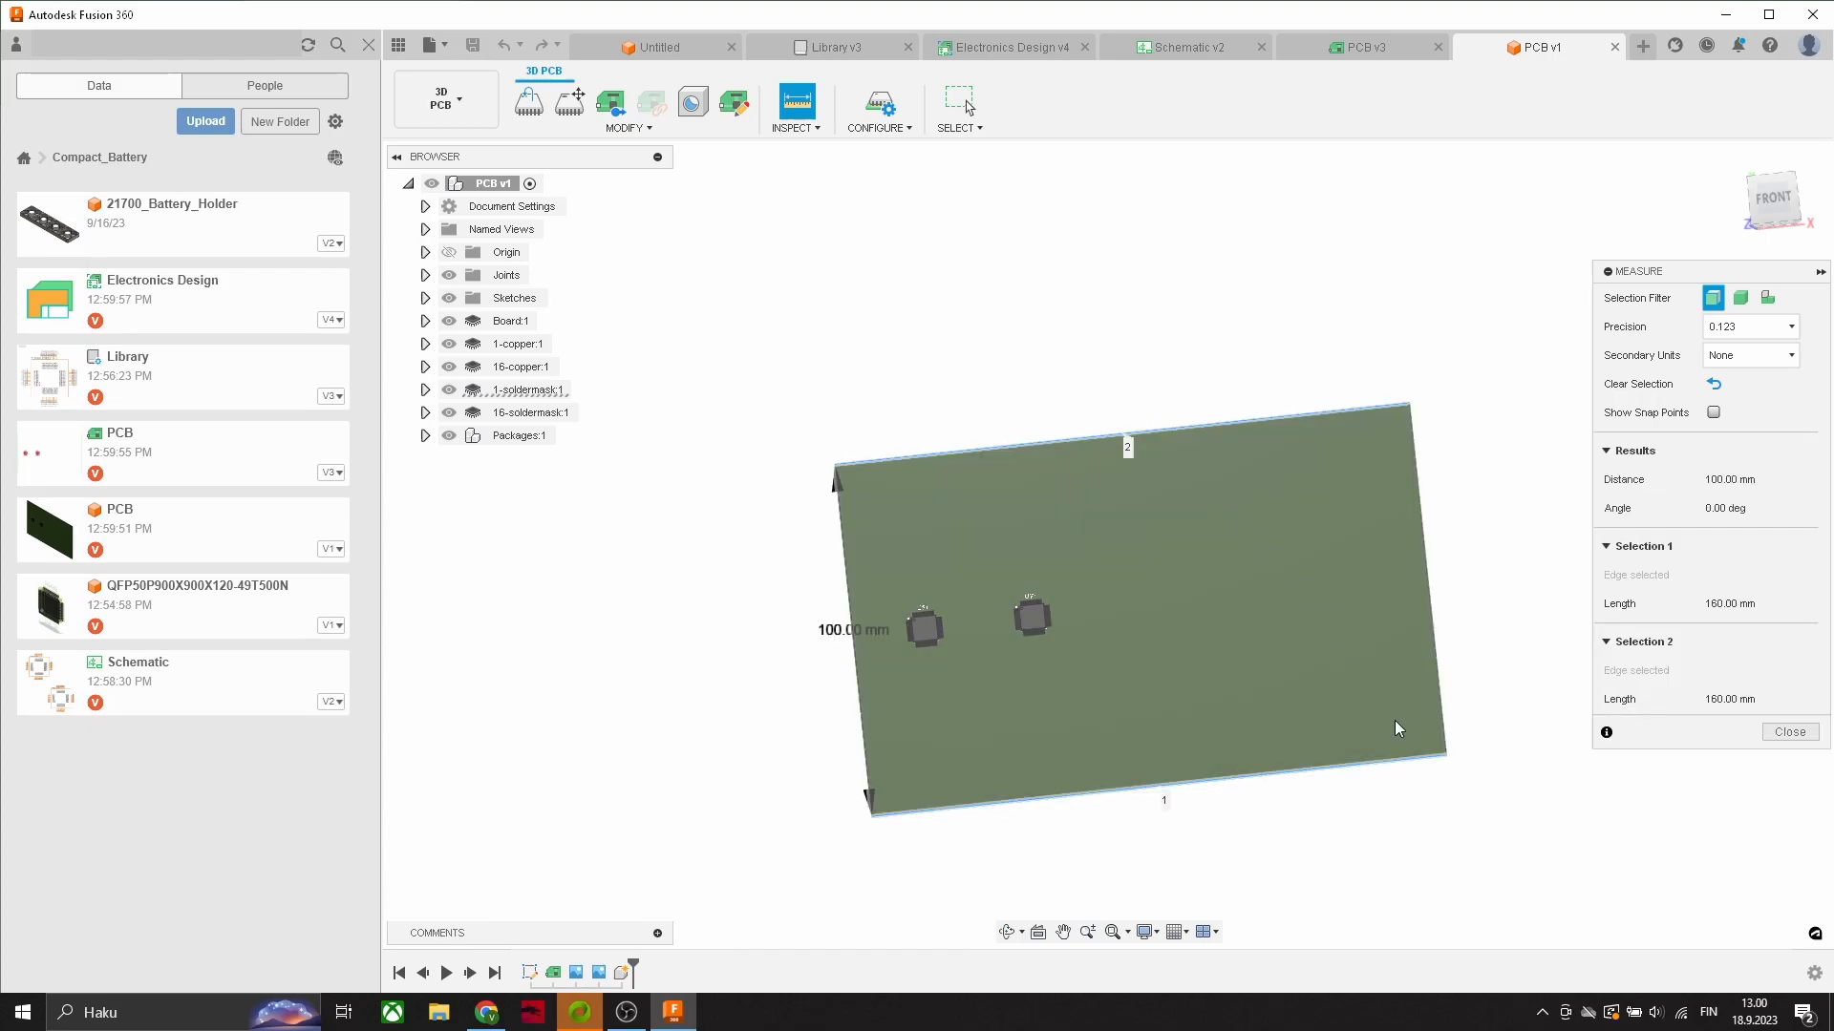
key("Escape")
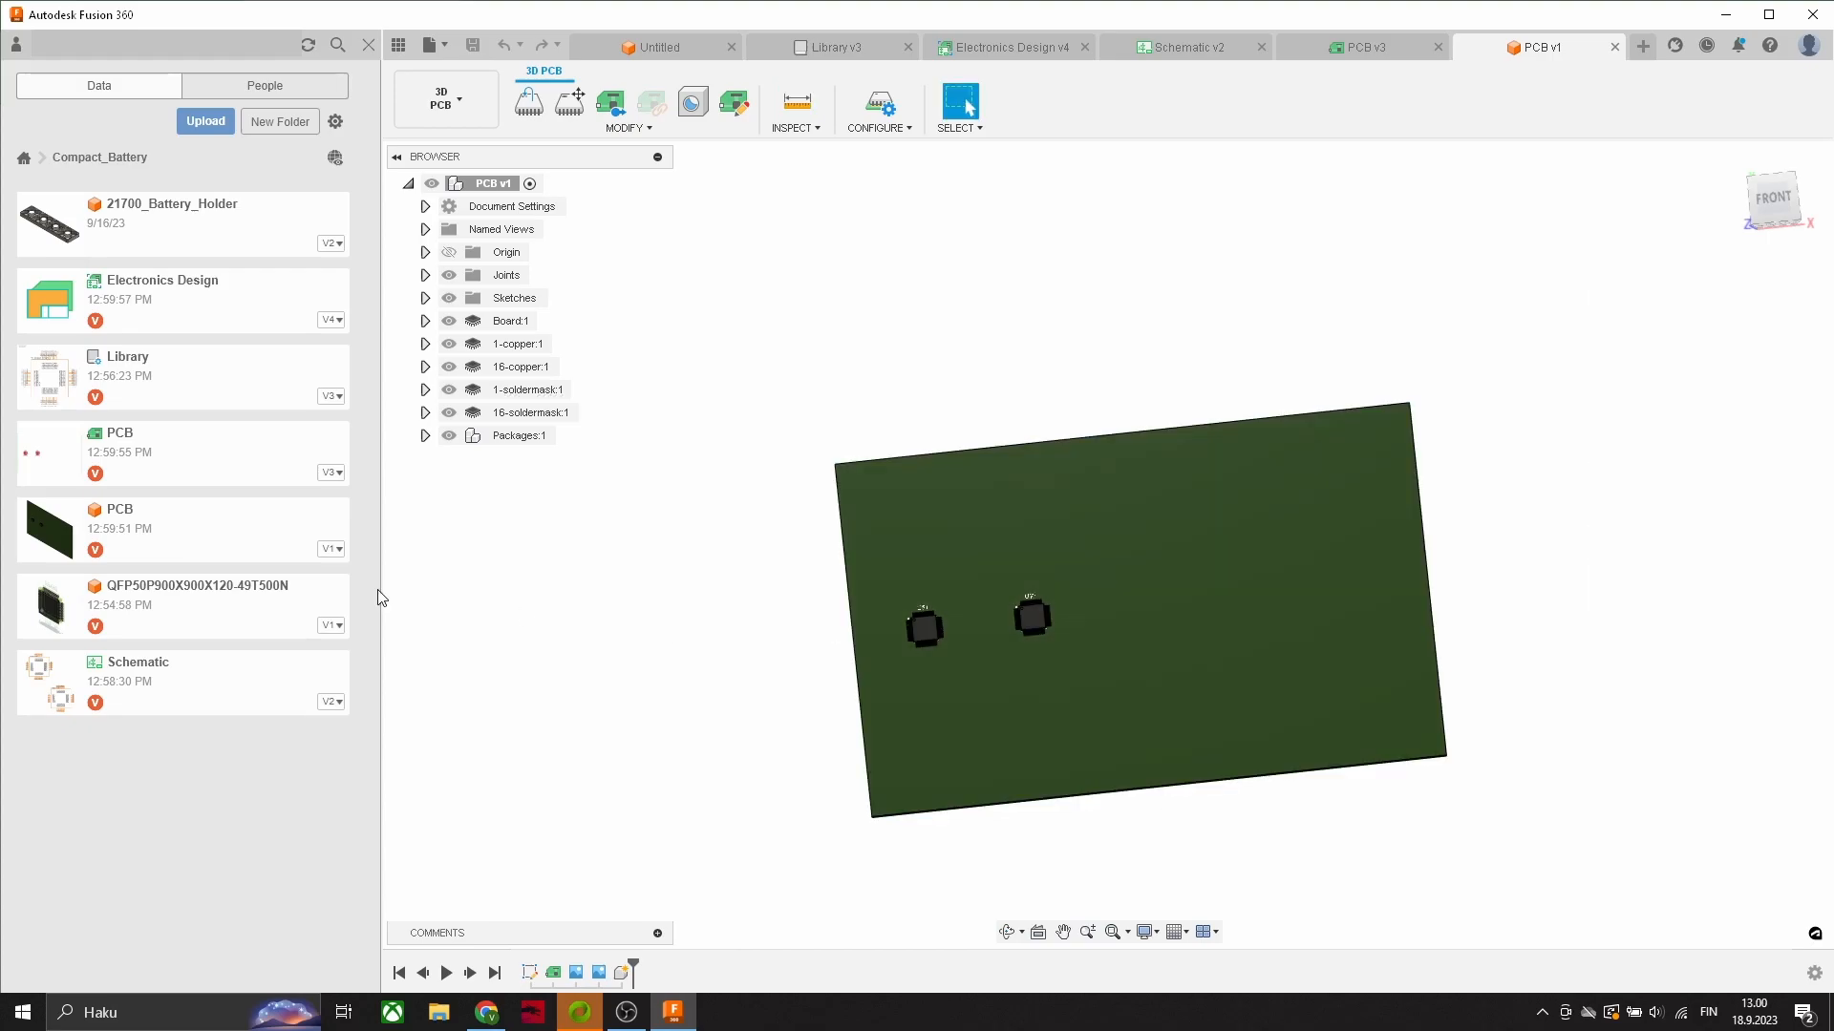
Step: Create a new design and start a rectangle sketch on the horizontal origin plane
left_click(1643, 48)
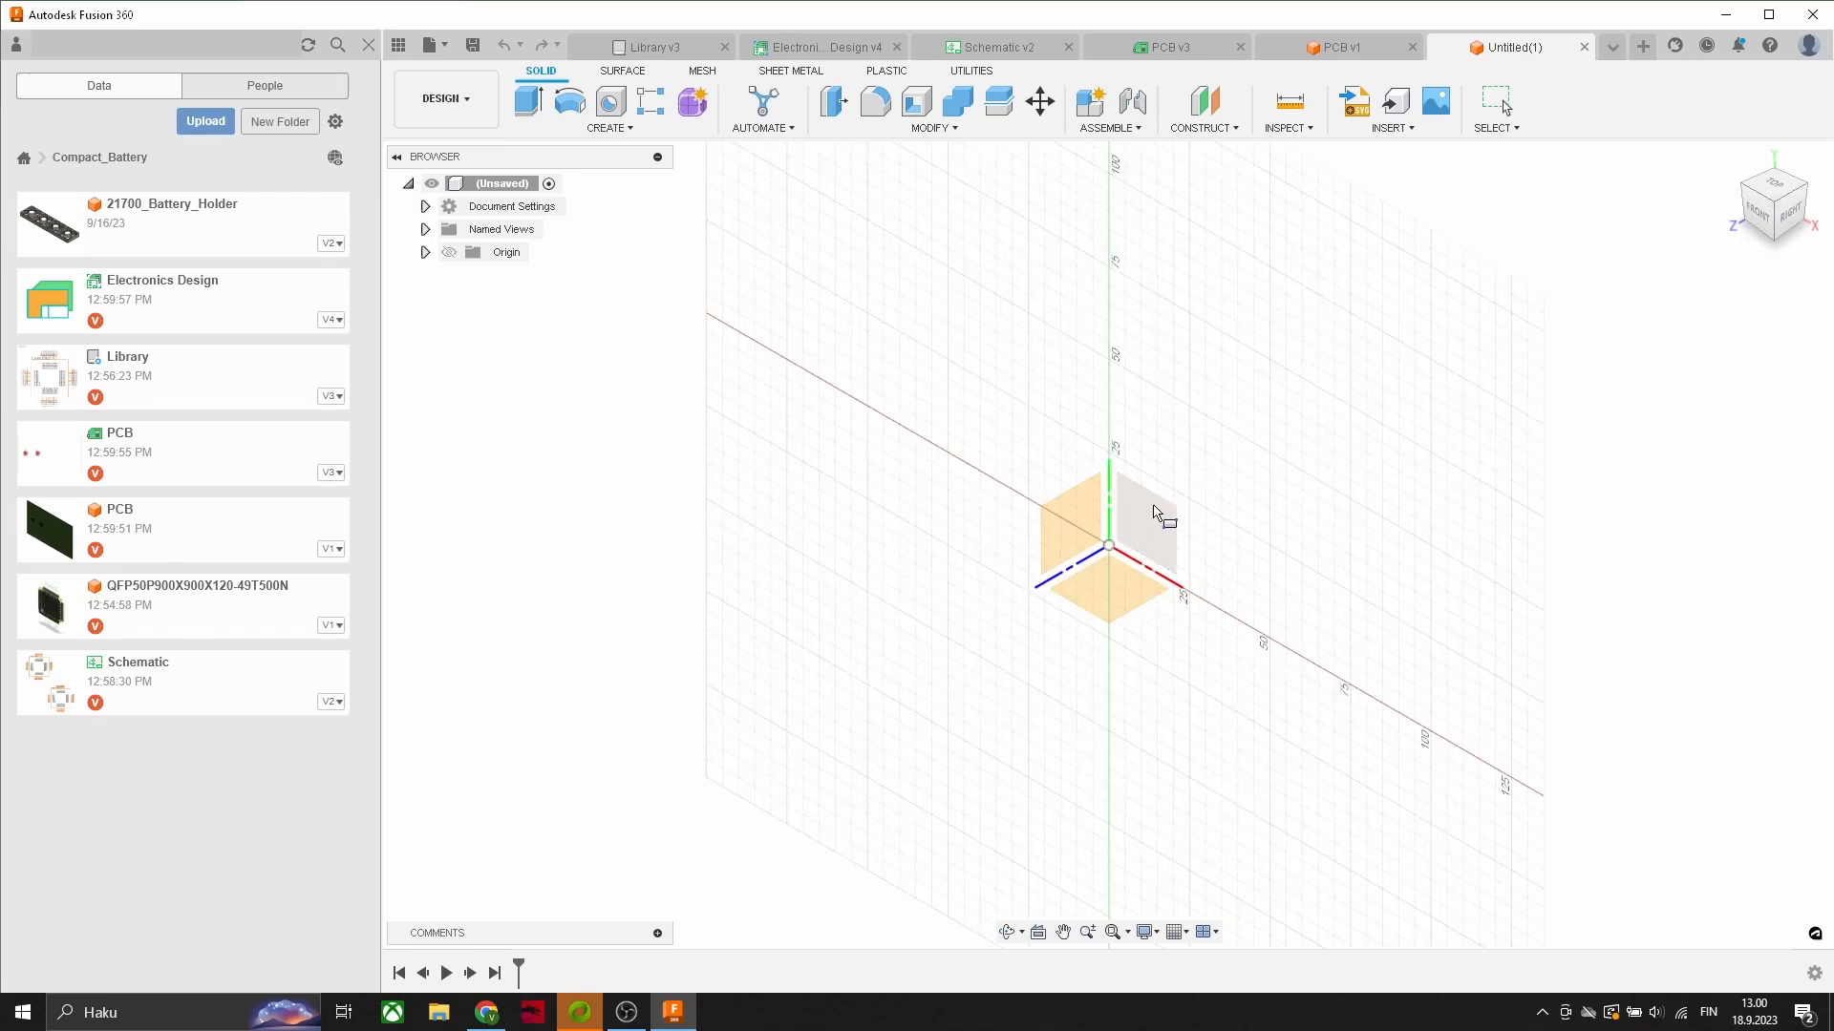
left_click(1113, 600)
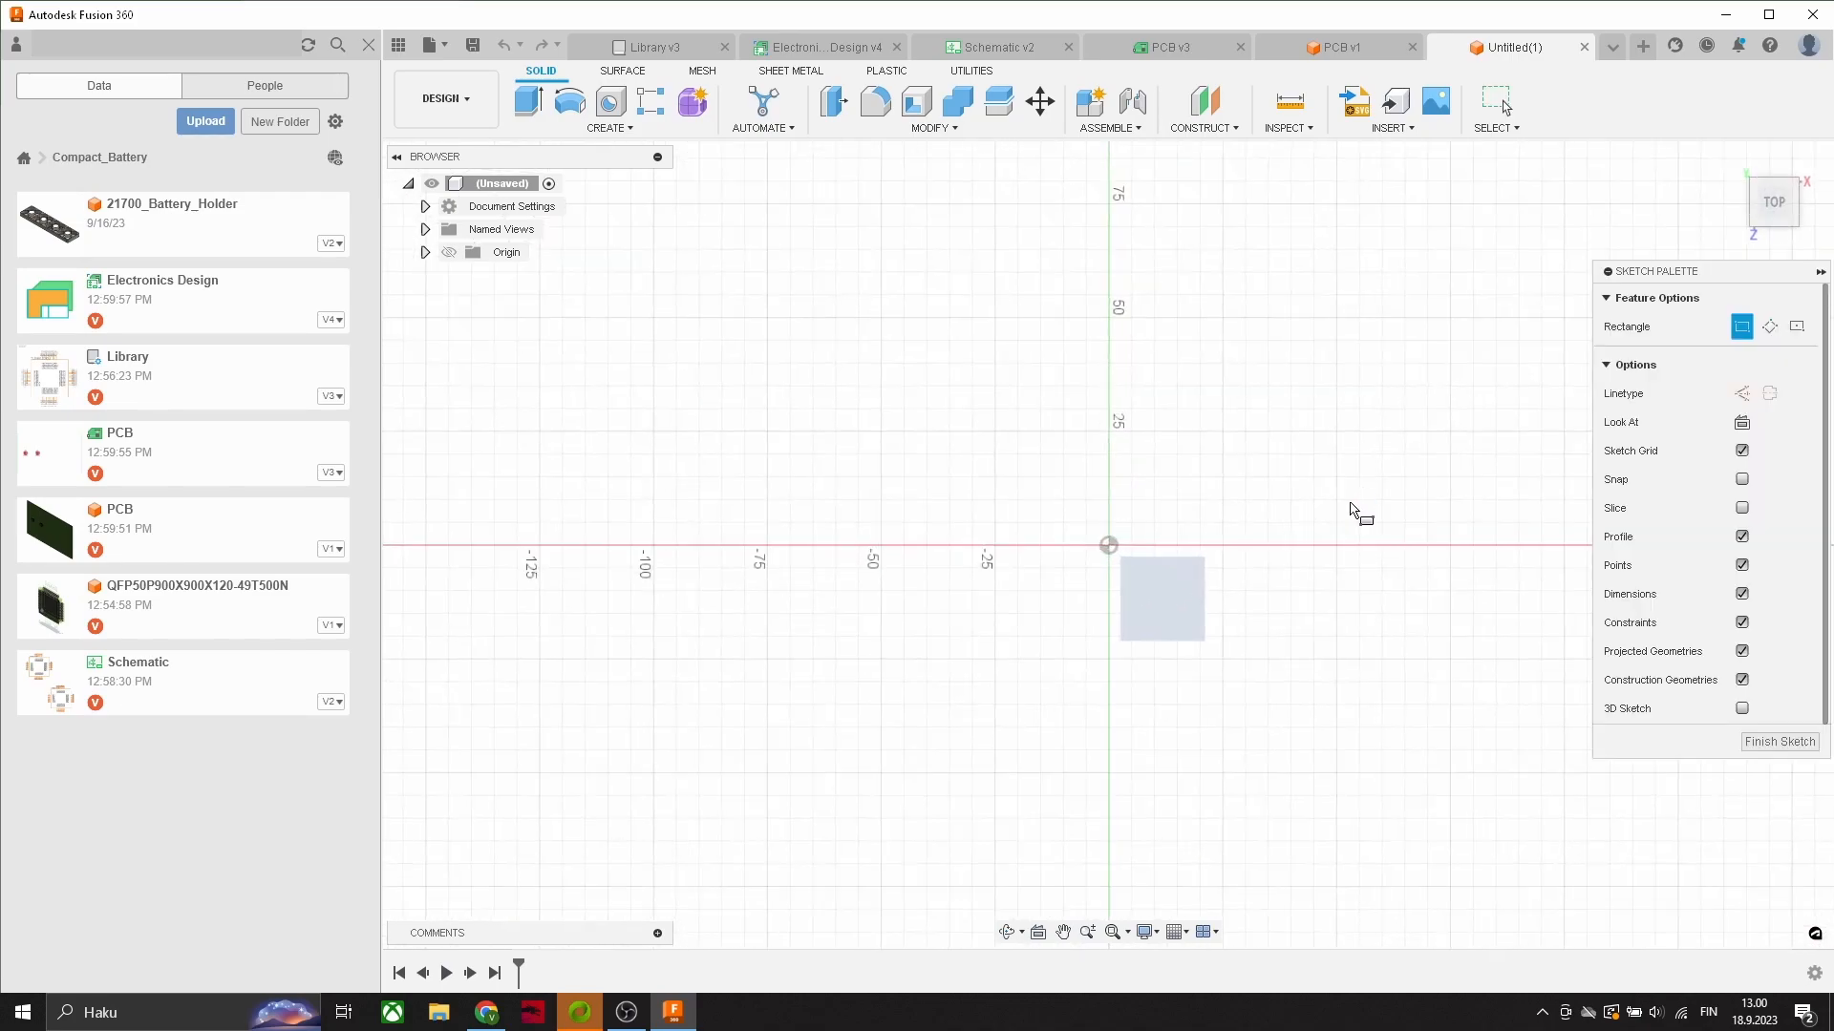
left_click(1770, 326)
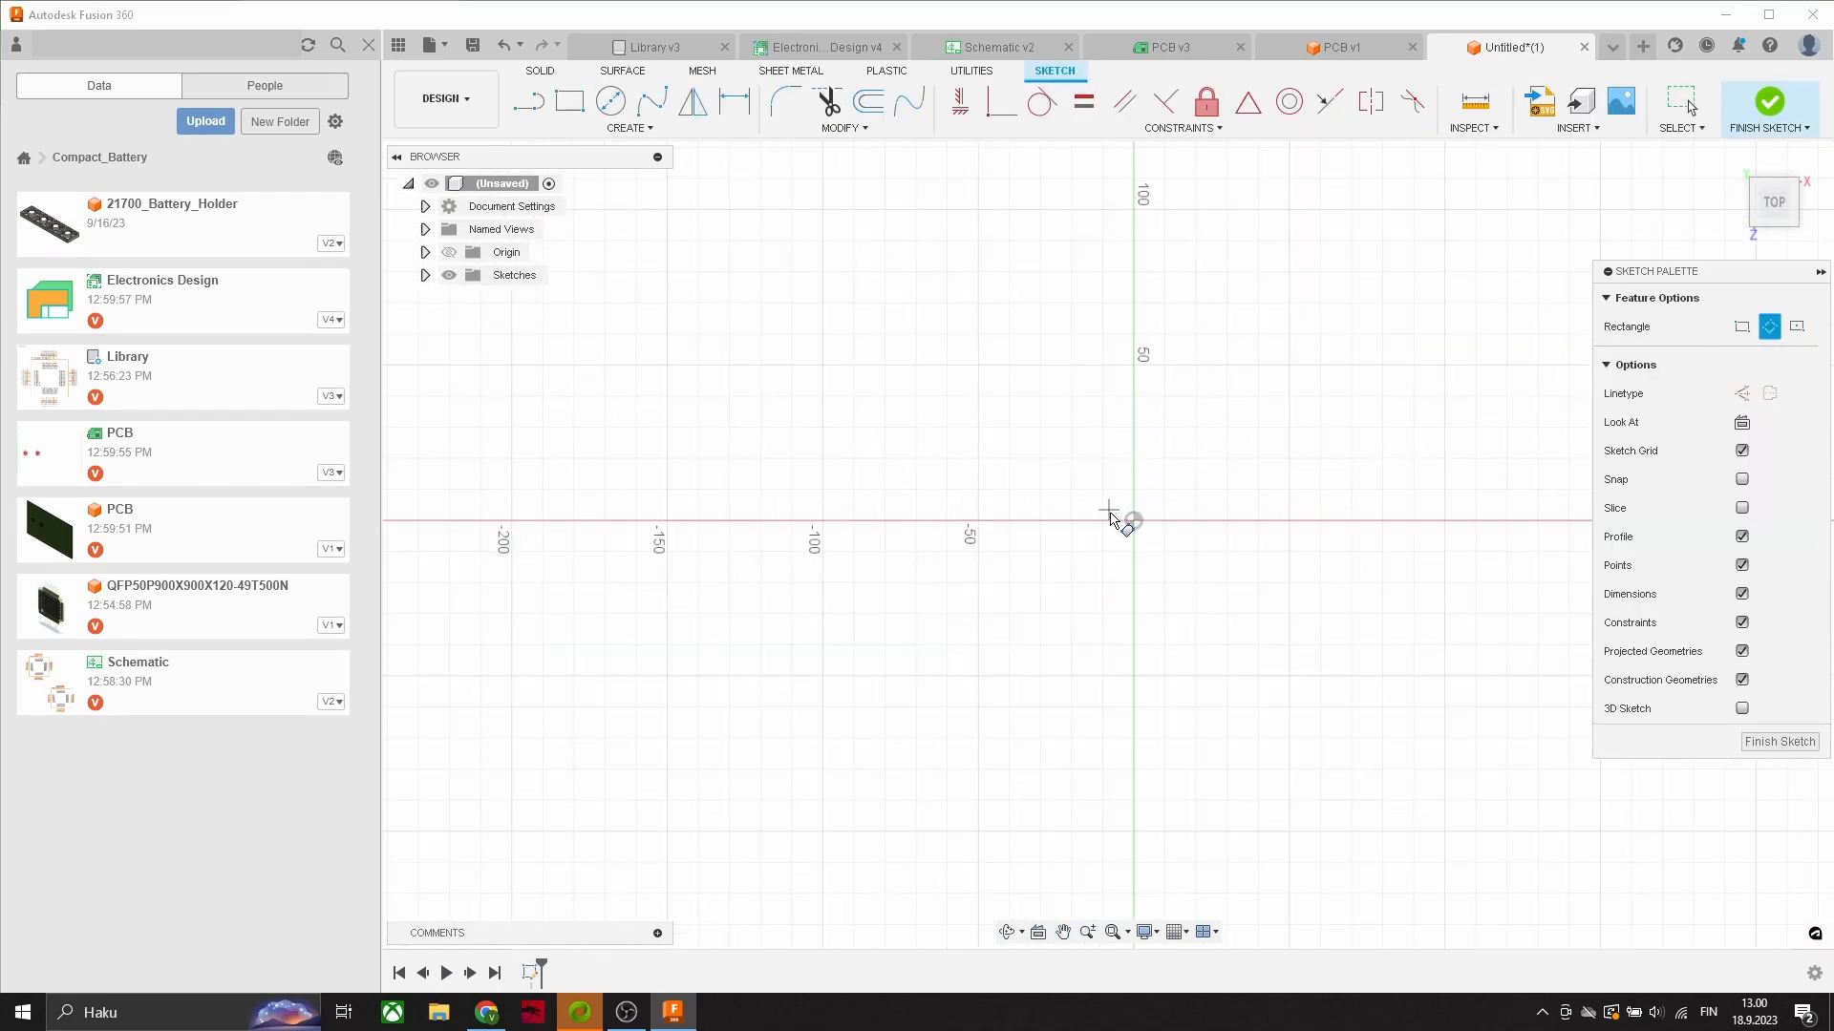
left_click(1133, 522)
key("Escape")
Step: Sketch a center rectangle 160 mm wide and 100 mm high, centred on the origin
key("r")
left_click(1796, 327)
left_click(1134, 521)
scroll(715, 799, "down", 3)
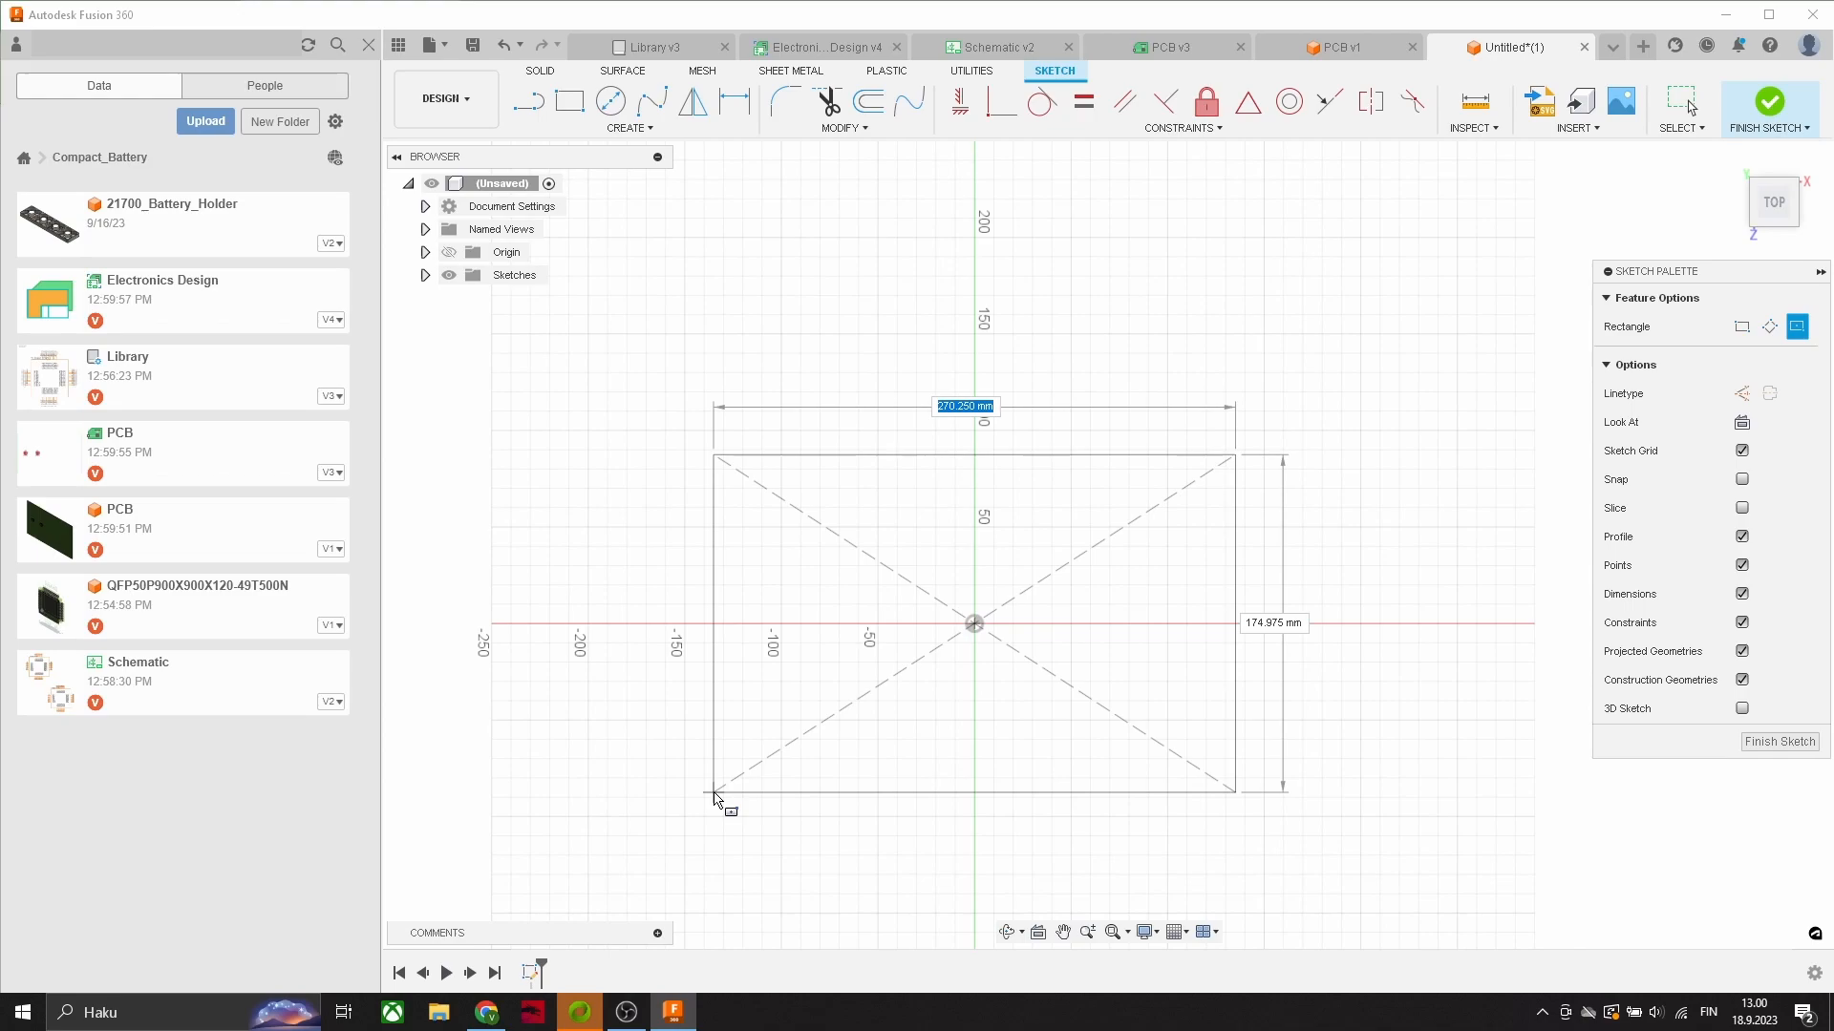
type("160")
key("Tab")
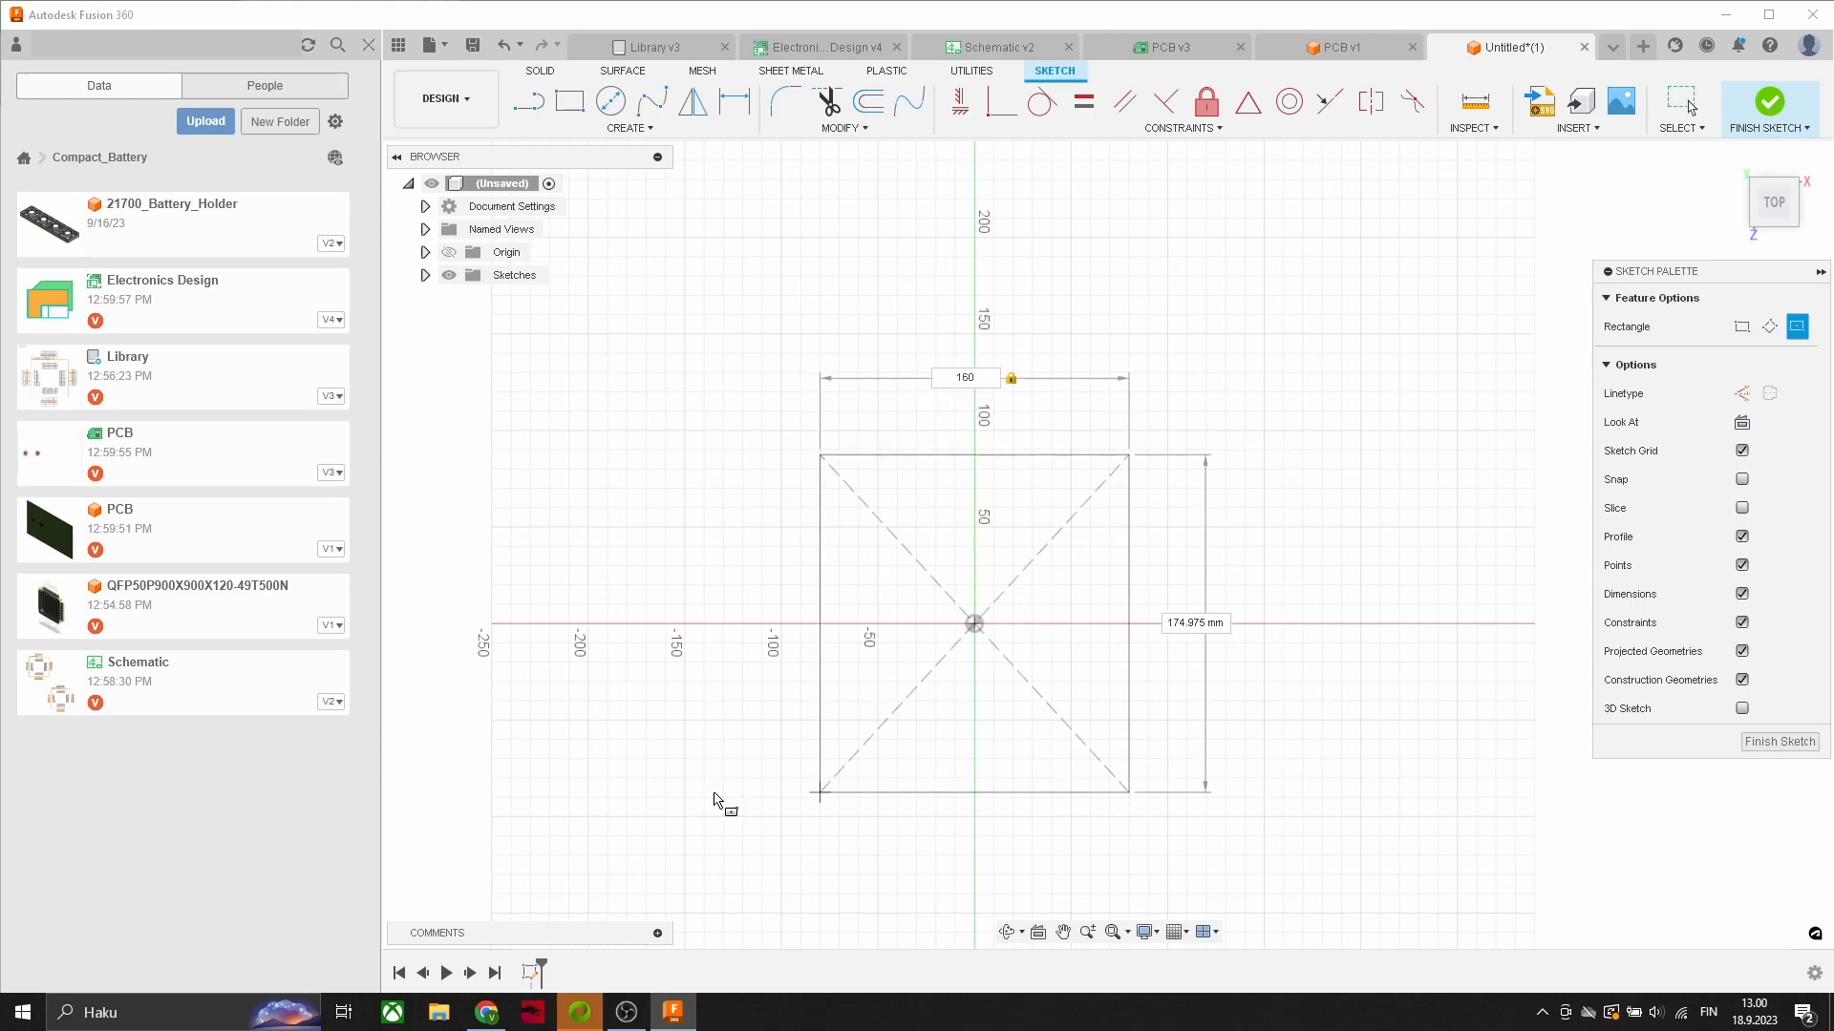
type("100")
key("Return")
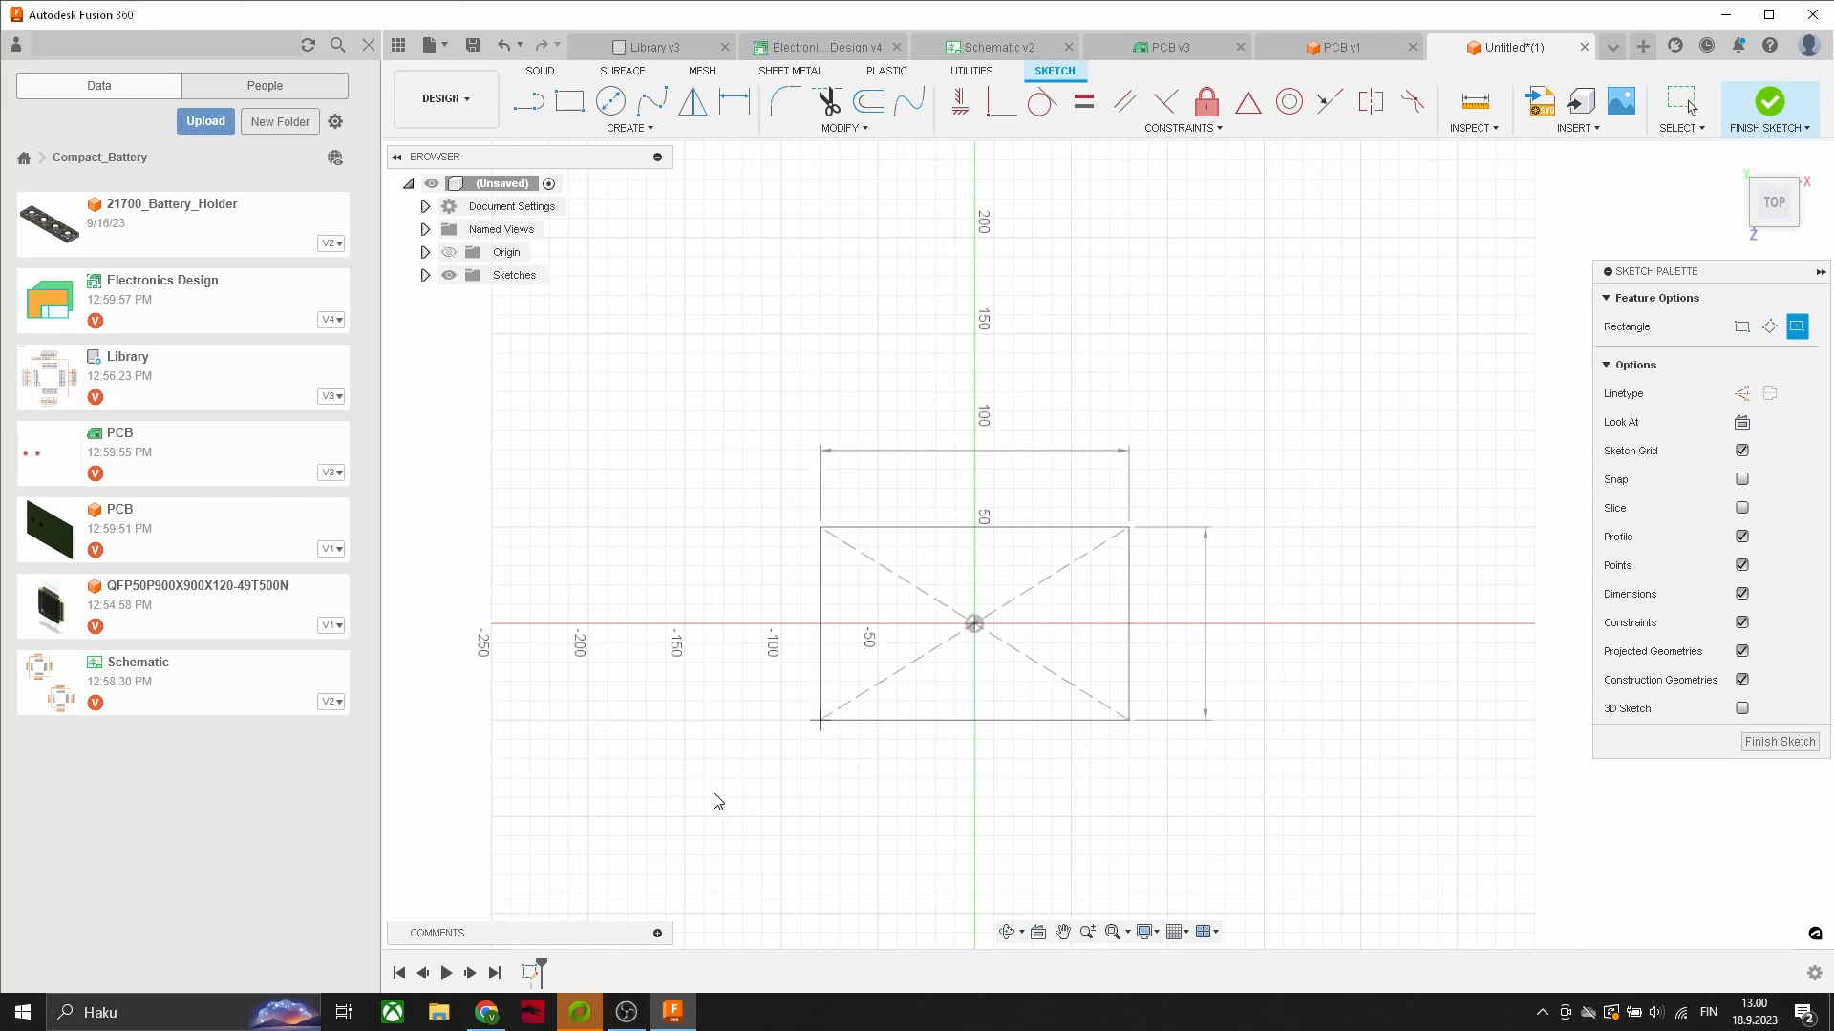
scroll(897, 672, "down", 1)
scroll(897, 671, "up", 2)
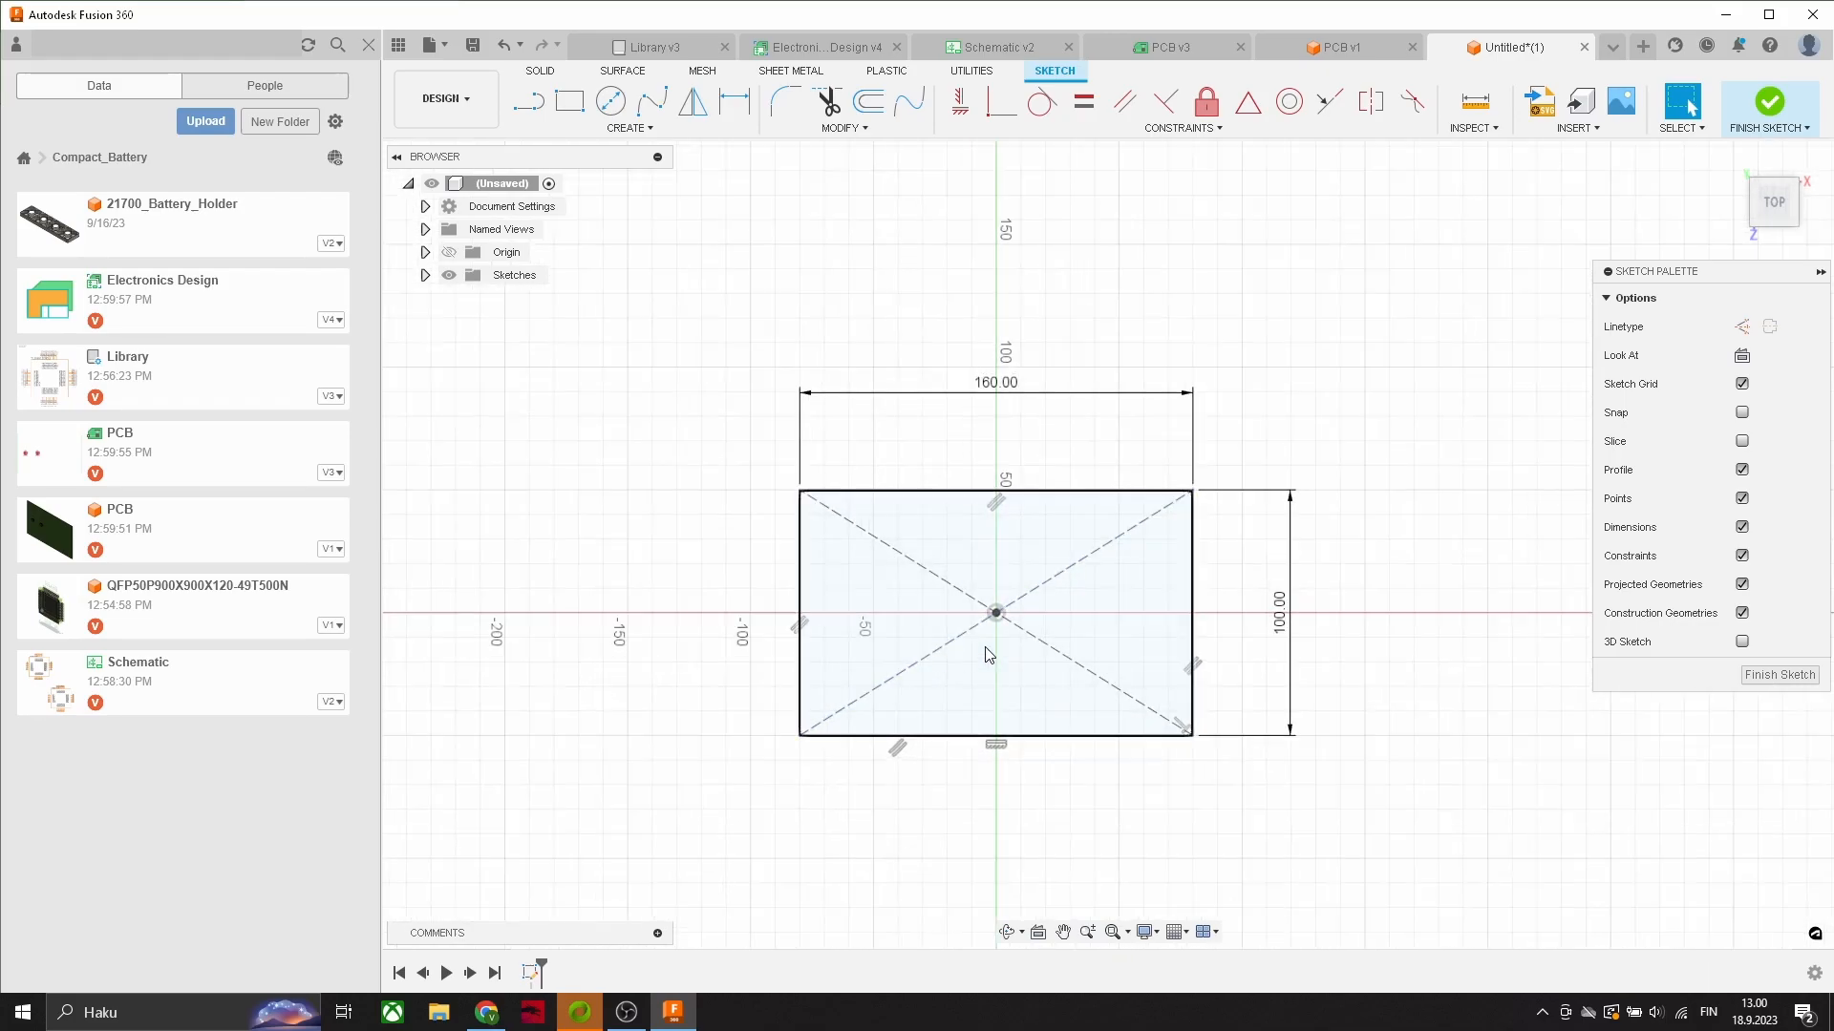
Step: Offset the rectangle's outline outward by 10 mm
key("o")
left_click(1194, 671)
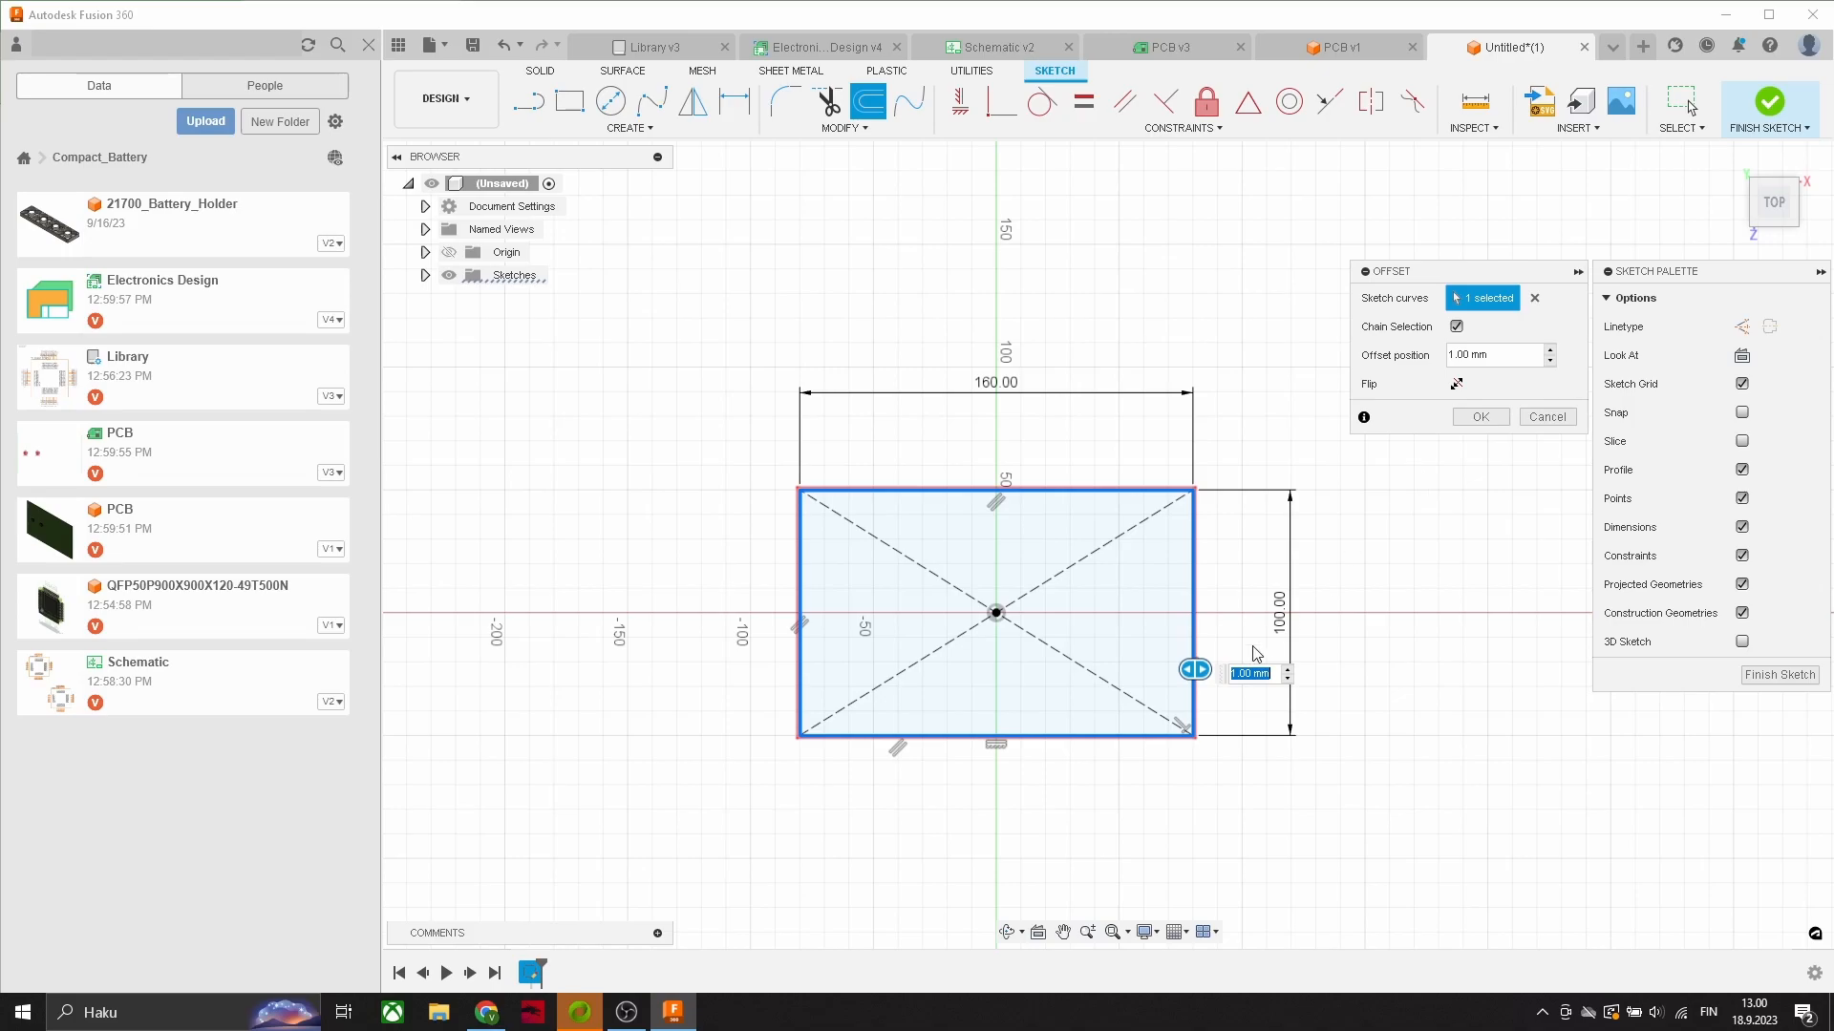
left_click_drag(1193, 670, 1216, 670)
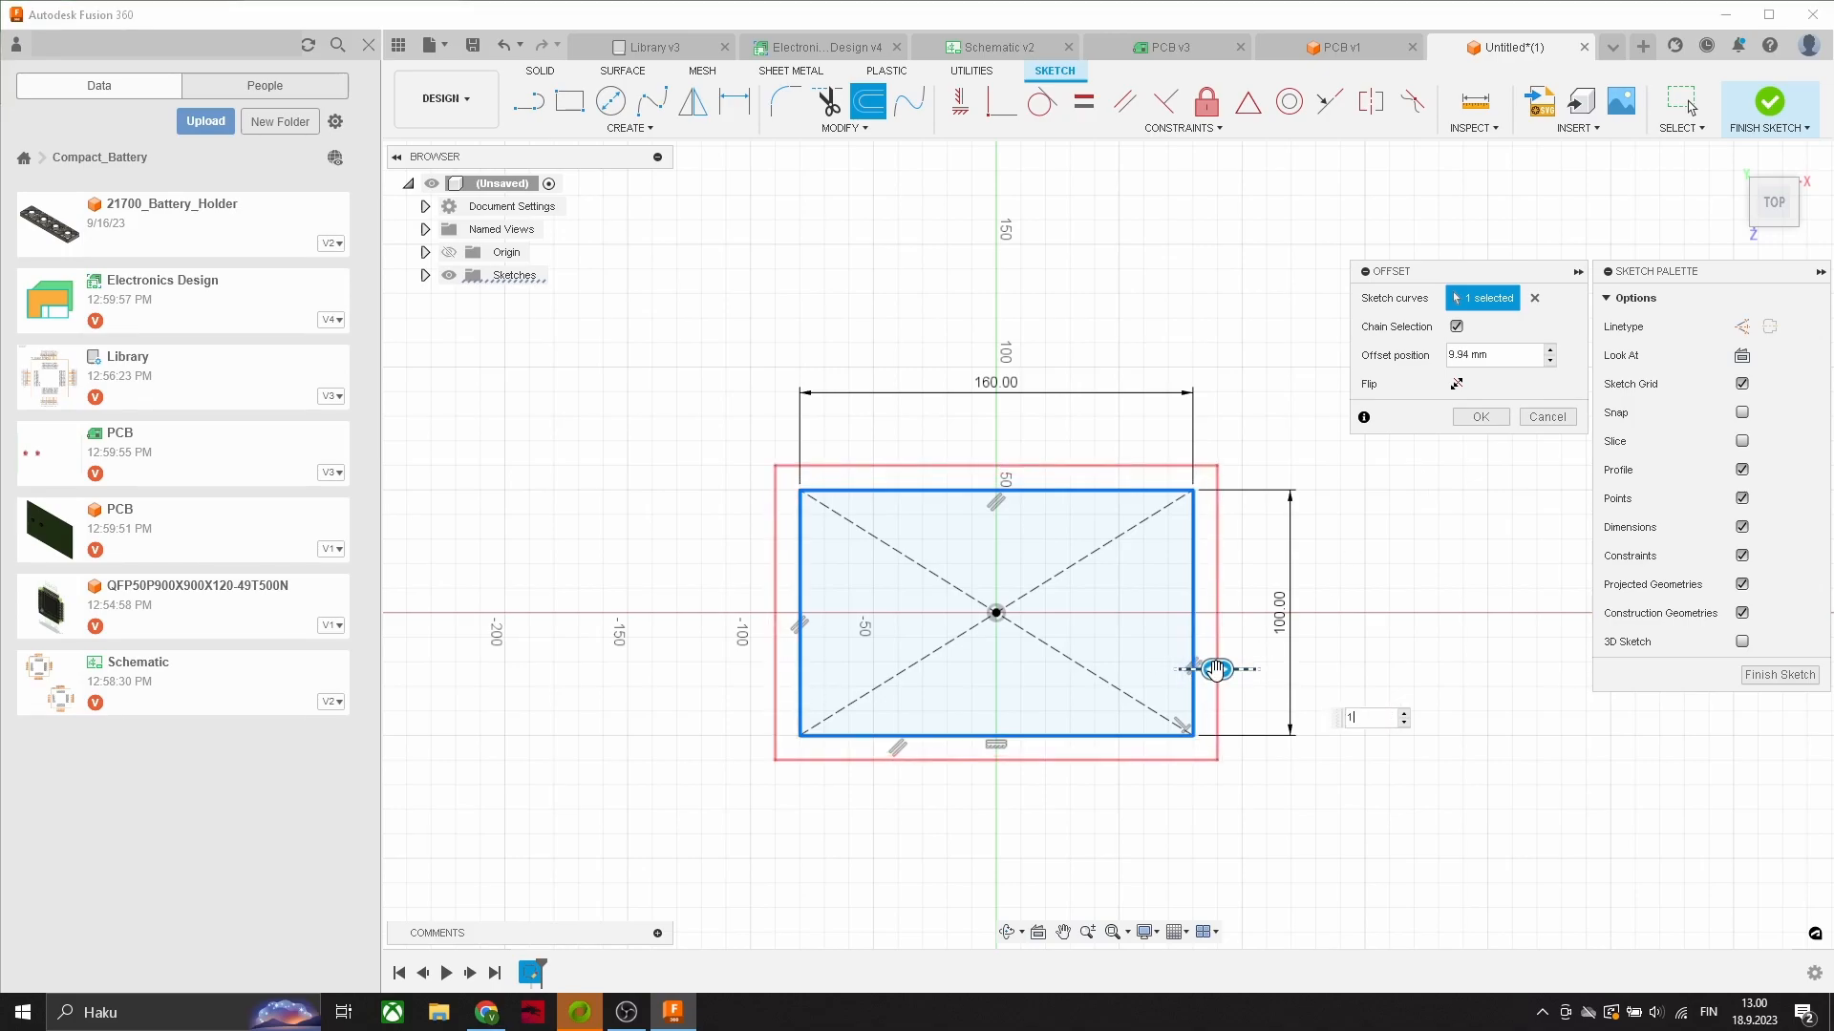
key("Return")
scroll(1268, 670, "down", 1)
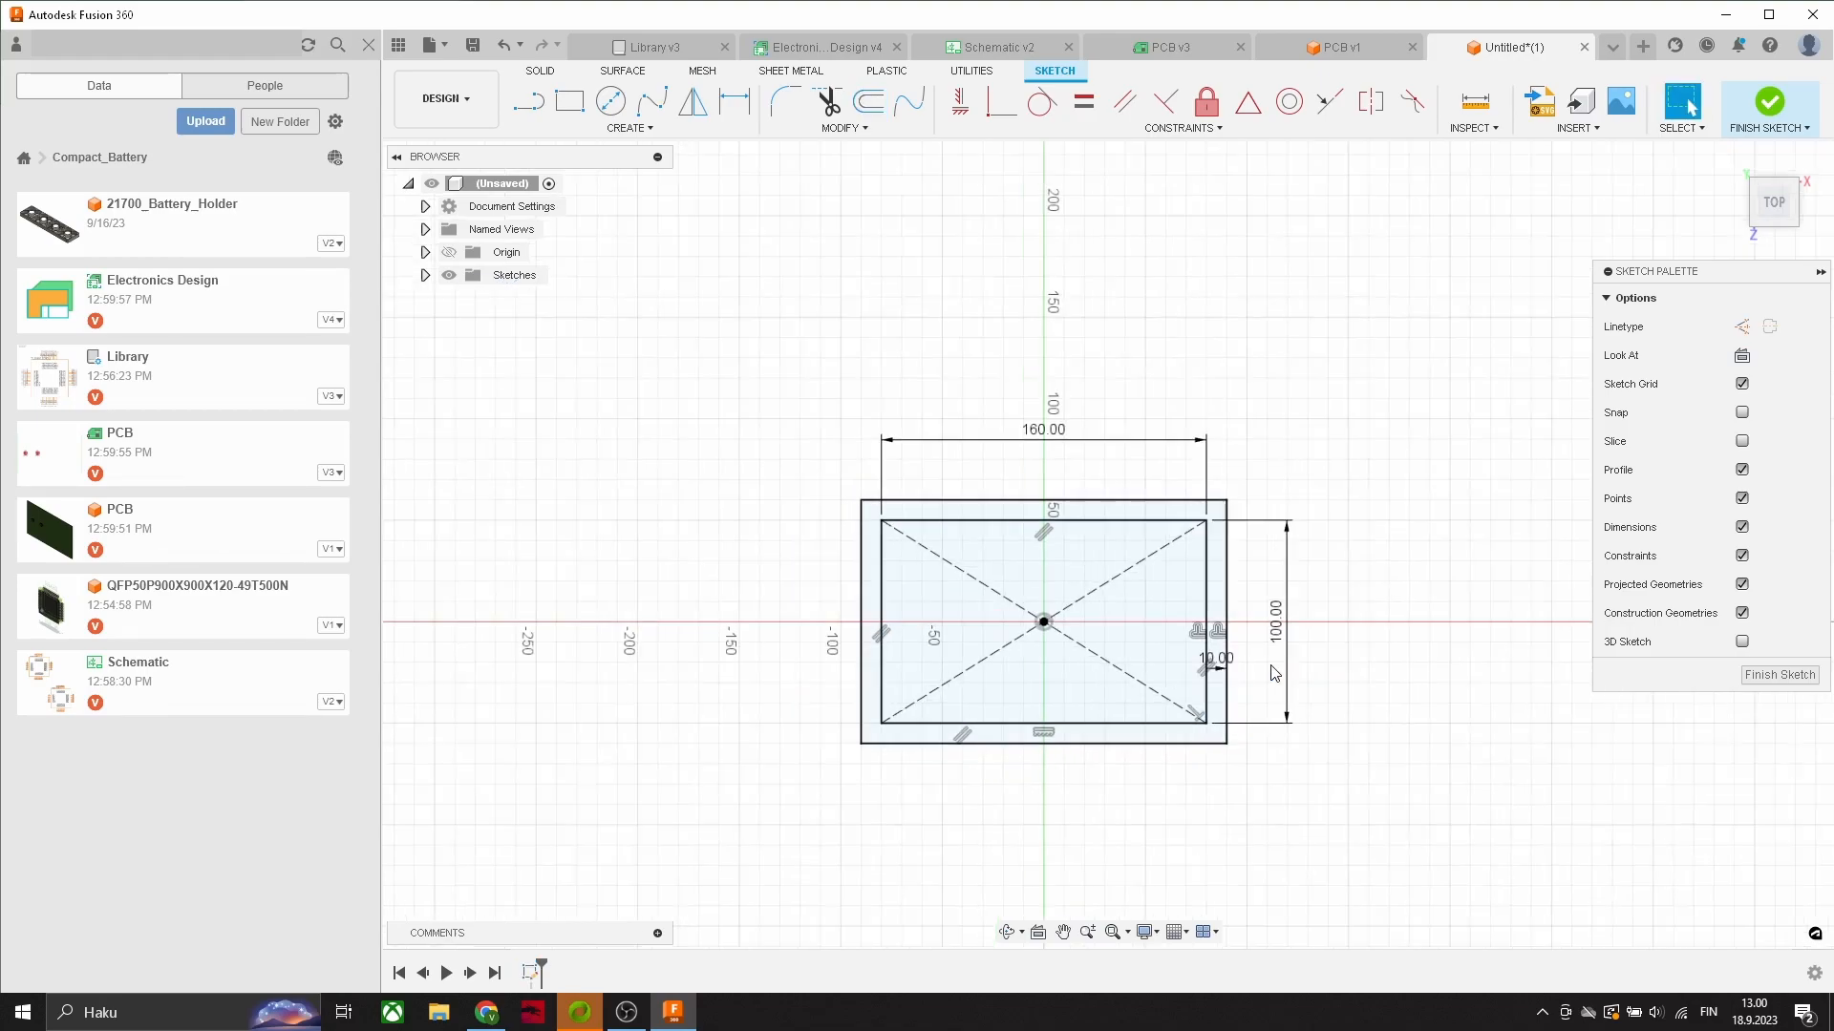
Step: Extrude the frame profile between the two rectangles 10 mm upward as a new body
key("e")
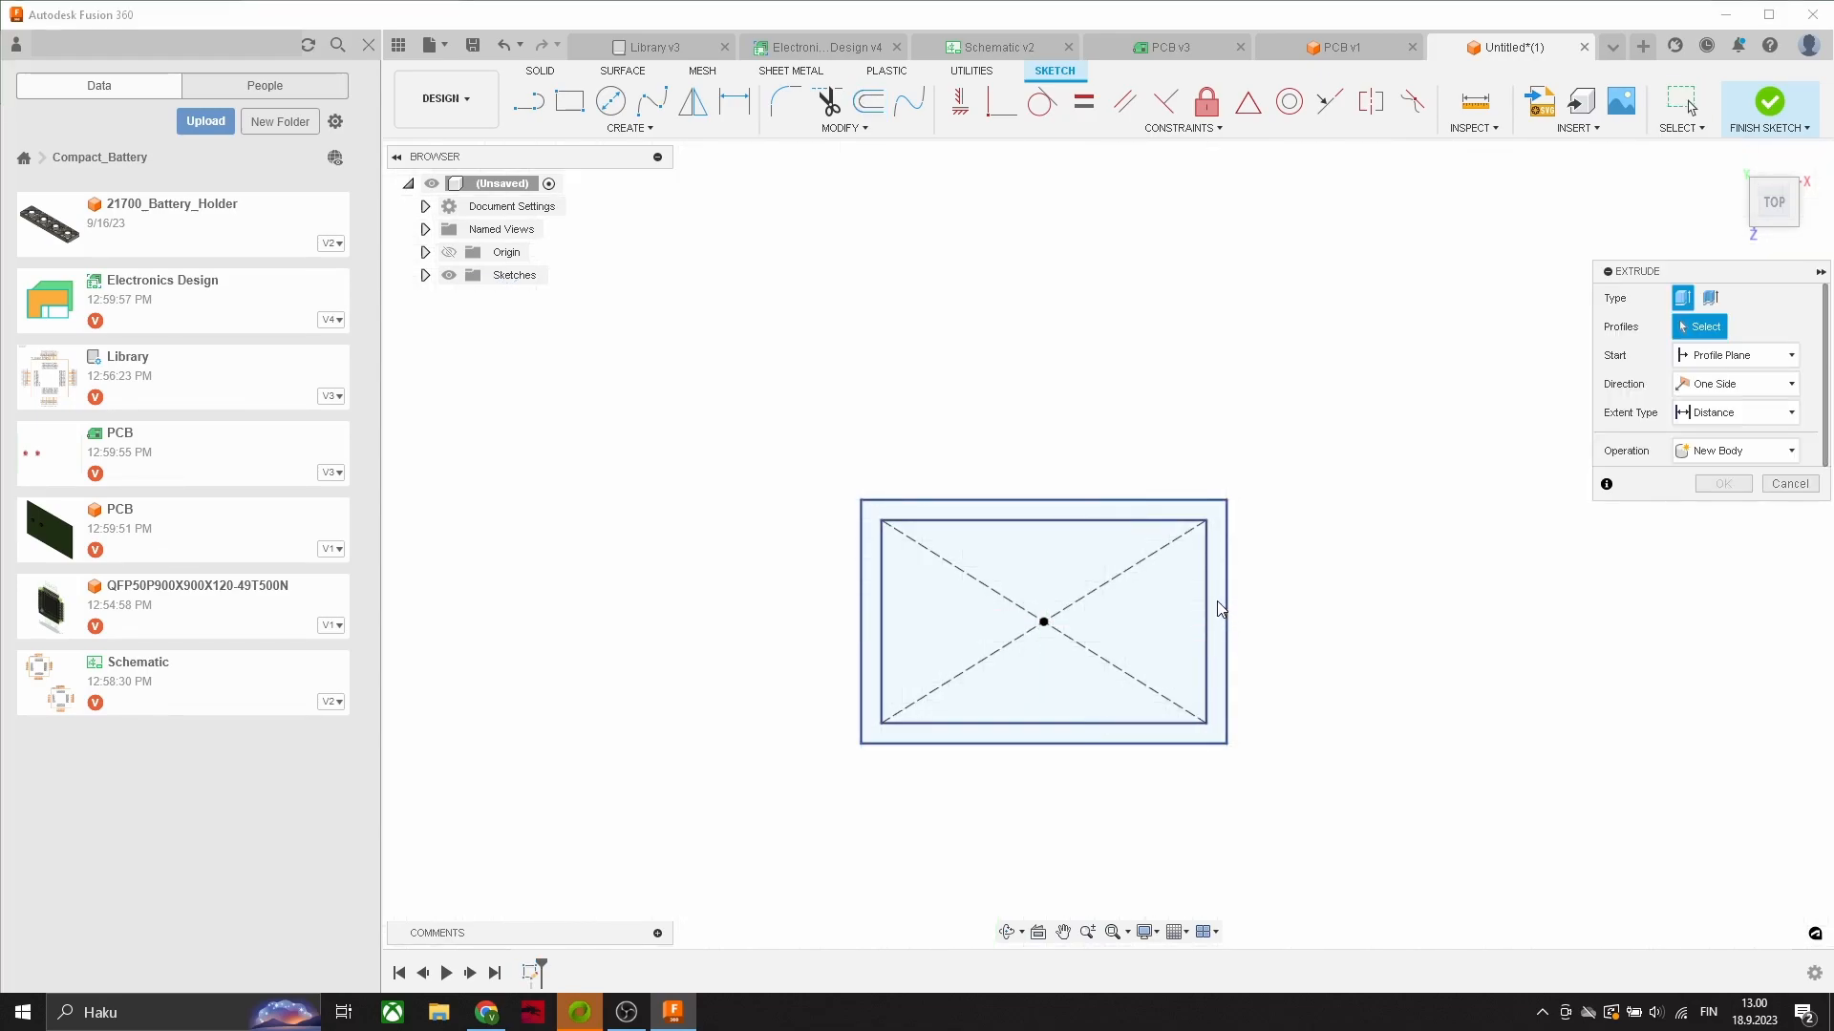
left_click(1216, 606)
middle_click_drag(1283, 442, 1178, 479, "shift")
mouse_move(1045, 532)
left_mouse_down()
mouse_move(1038, 463)
mouse_move(1039, 521)
left_mouse_up()
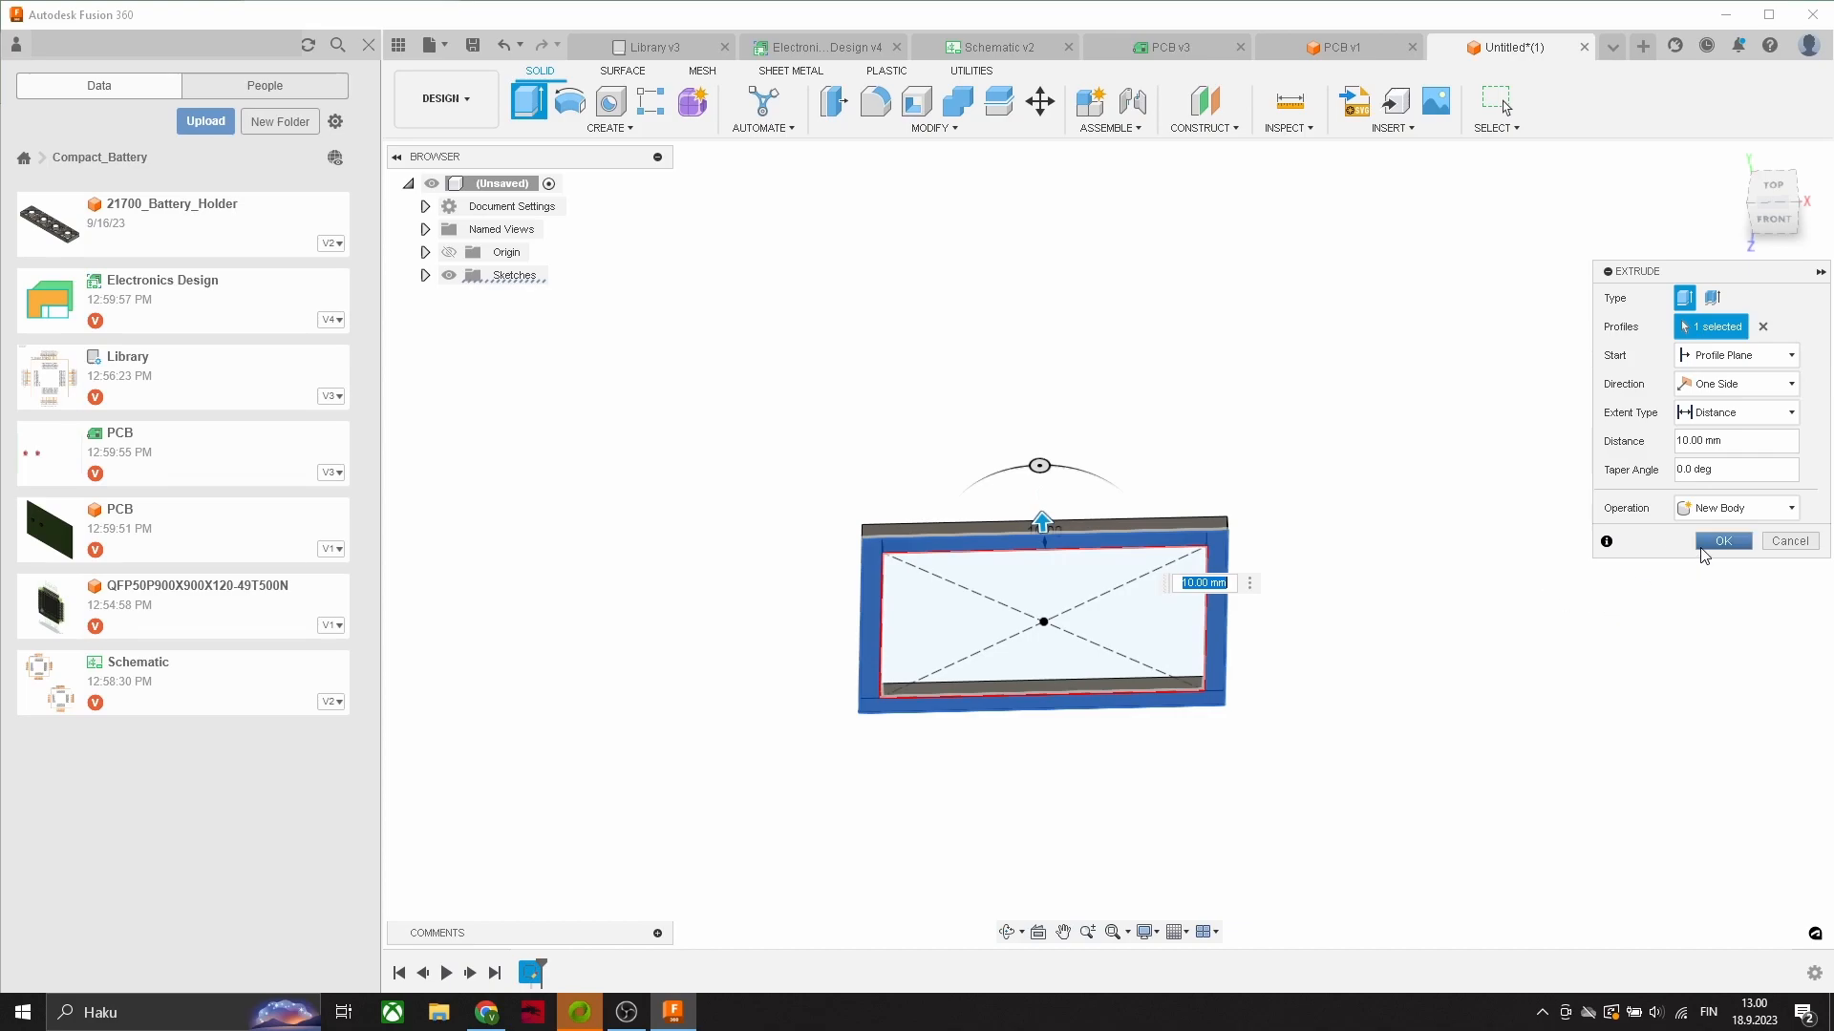
left_click(1722, 541)
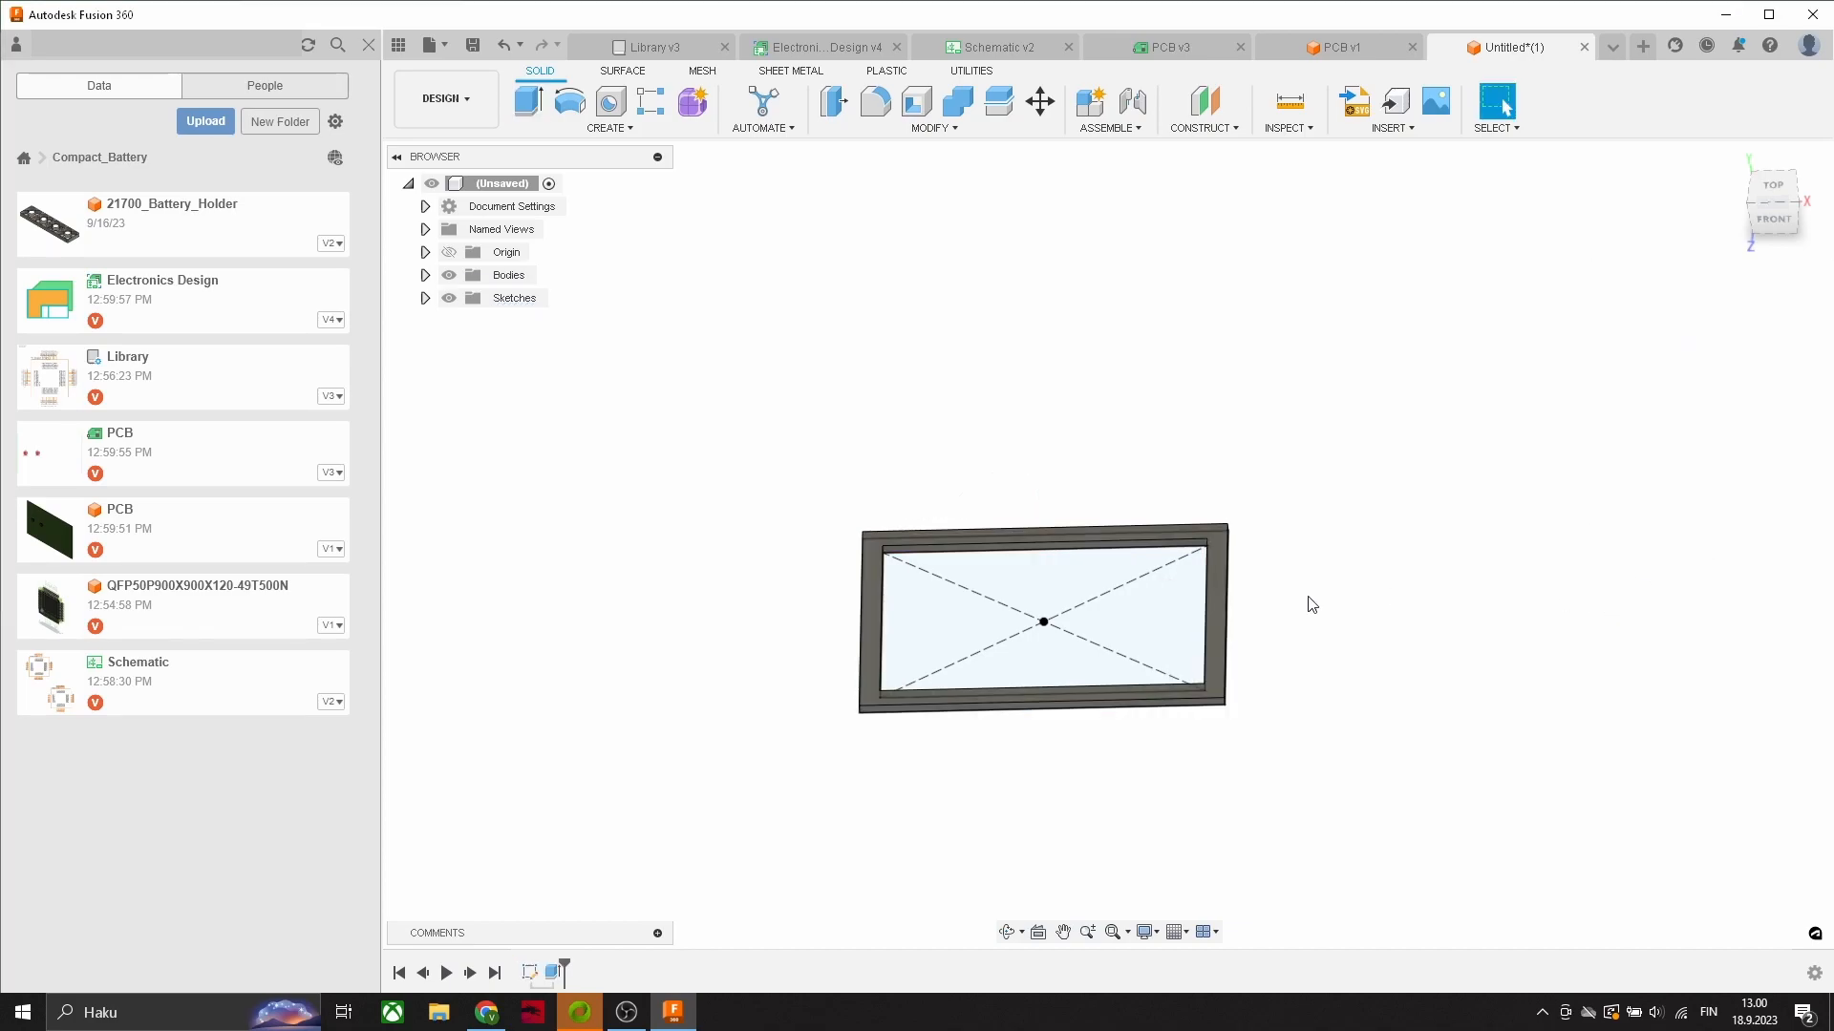
Step: Extrude the inner rectangle profile to fill the frame's opening with a floor
key("e")
left_click(1105, 601)
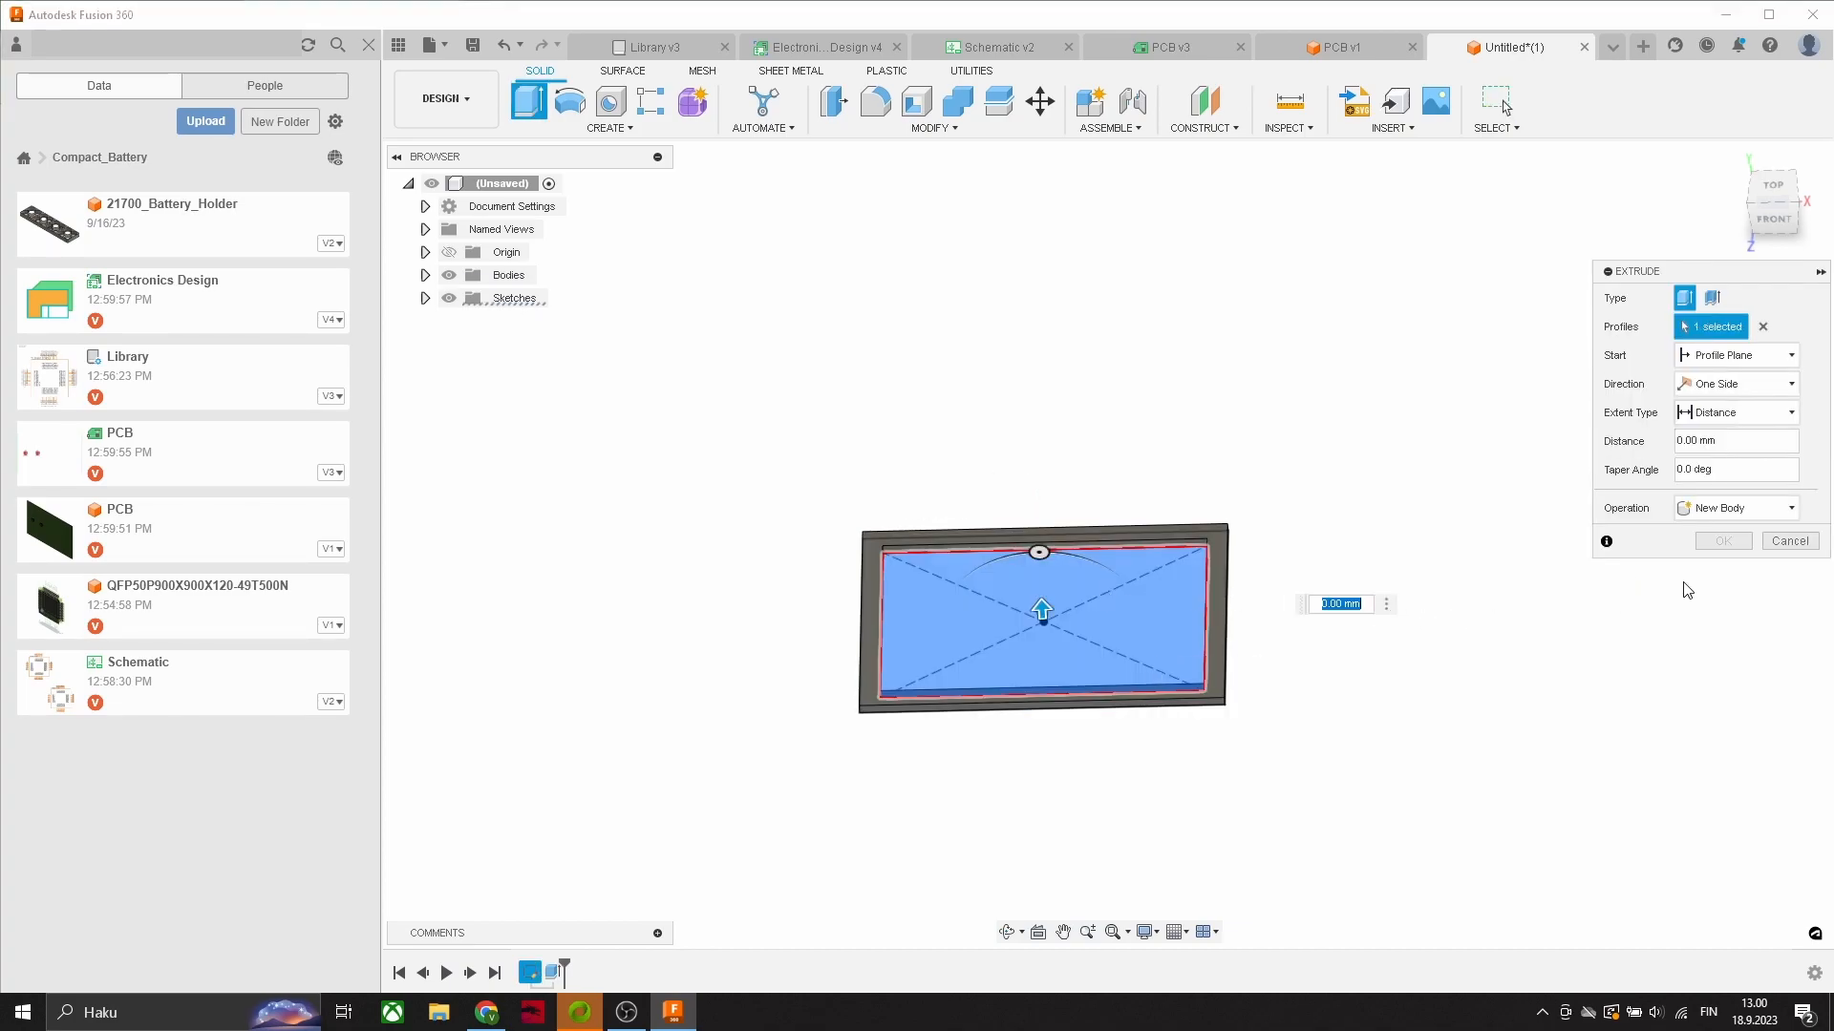
left_click(1721, 542)
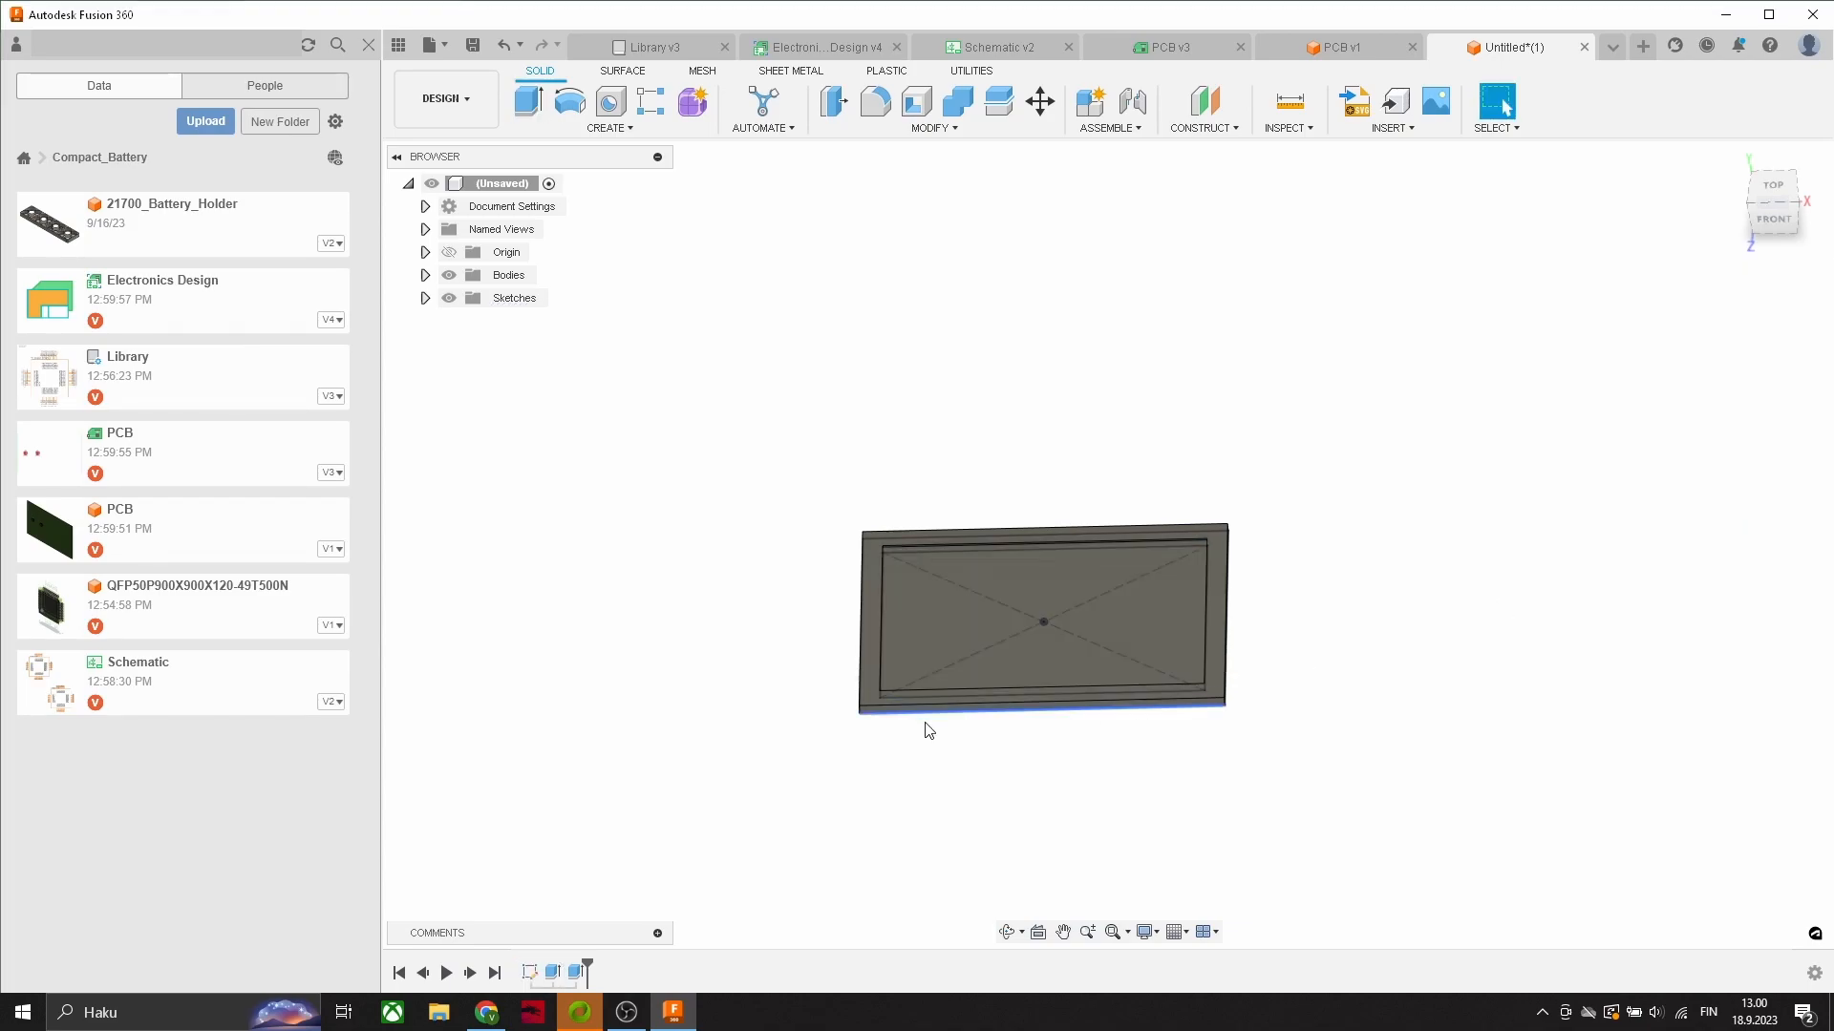
Step: Fillet the frame's outer front-left vertical corner edge with a 7.5 mm radius
scroll(860, 740, "up", 5)
key("f")
left_click(898, 680)
left_click_drag(897, 680, 906, 673)
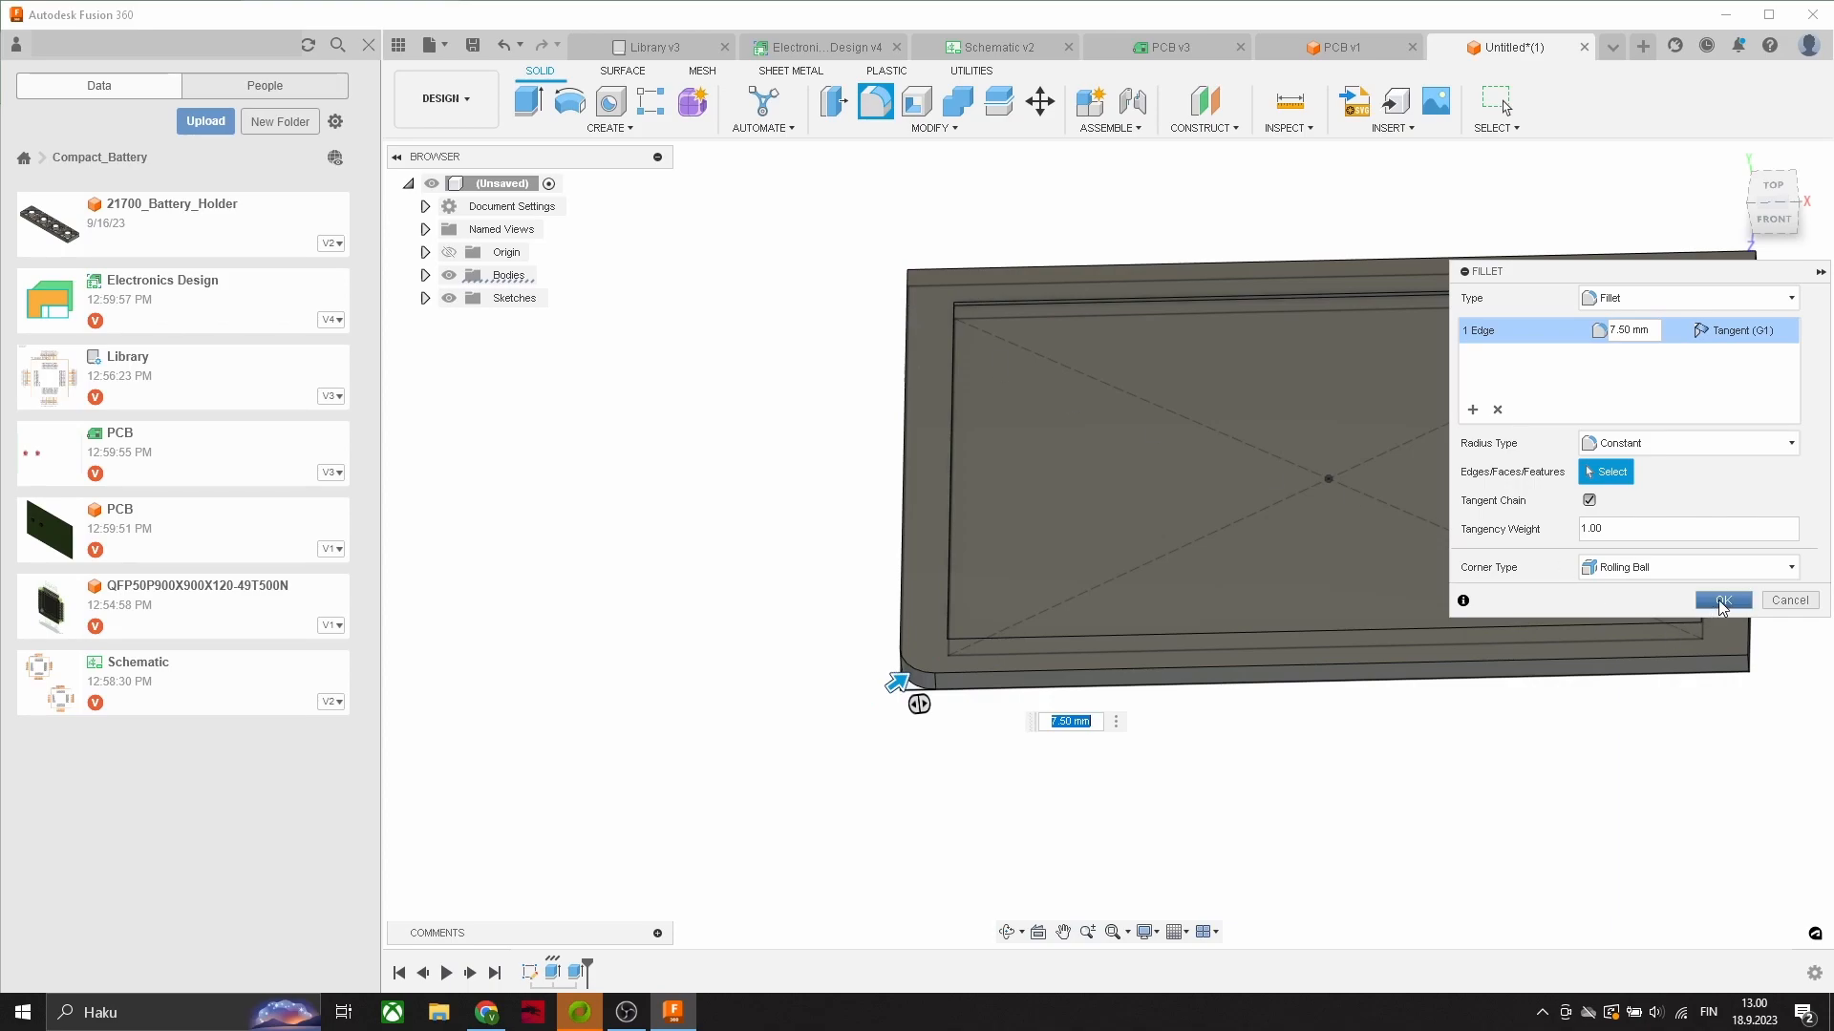
left_click(1723, 602)
Step: Save the design under the name Untitled in the Compact_Battery project
scroll(1518, 675, "down", 3)
middle_click_drag(1504, 682, 1177, 703)
left_click(472, 45)
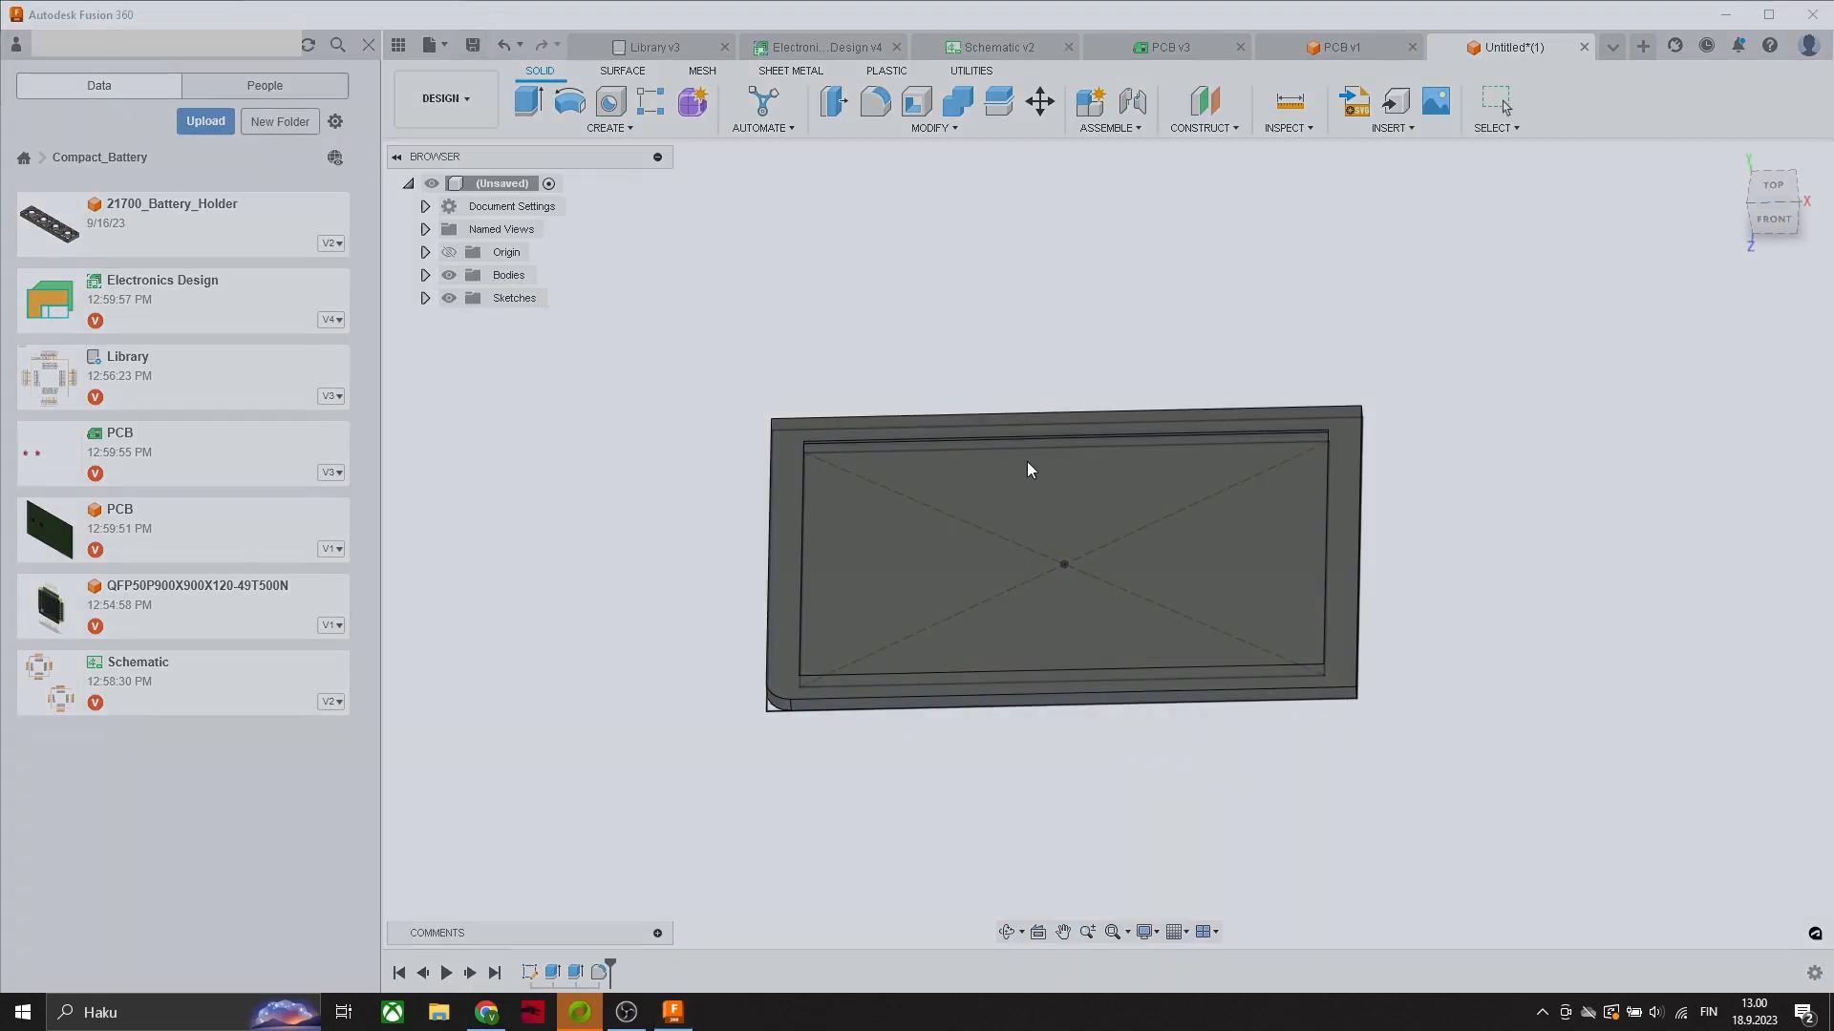
left_click(1217, 532)
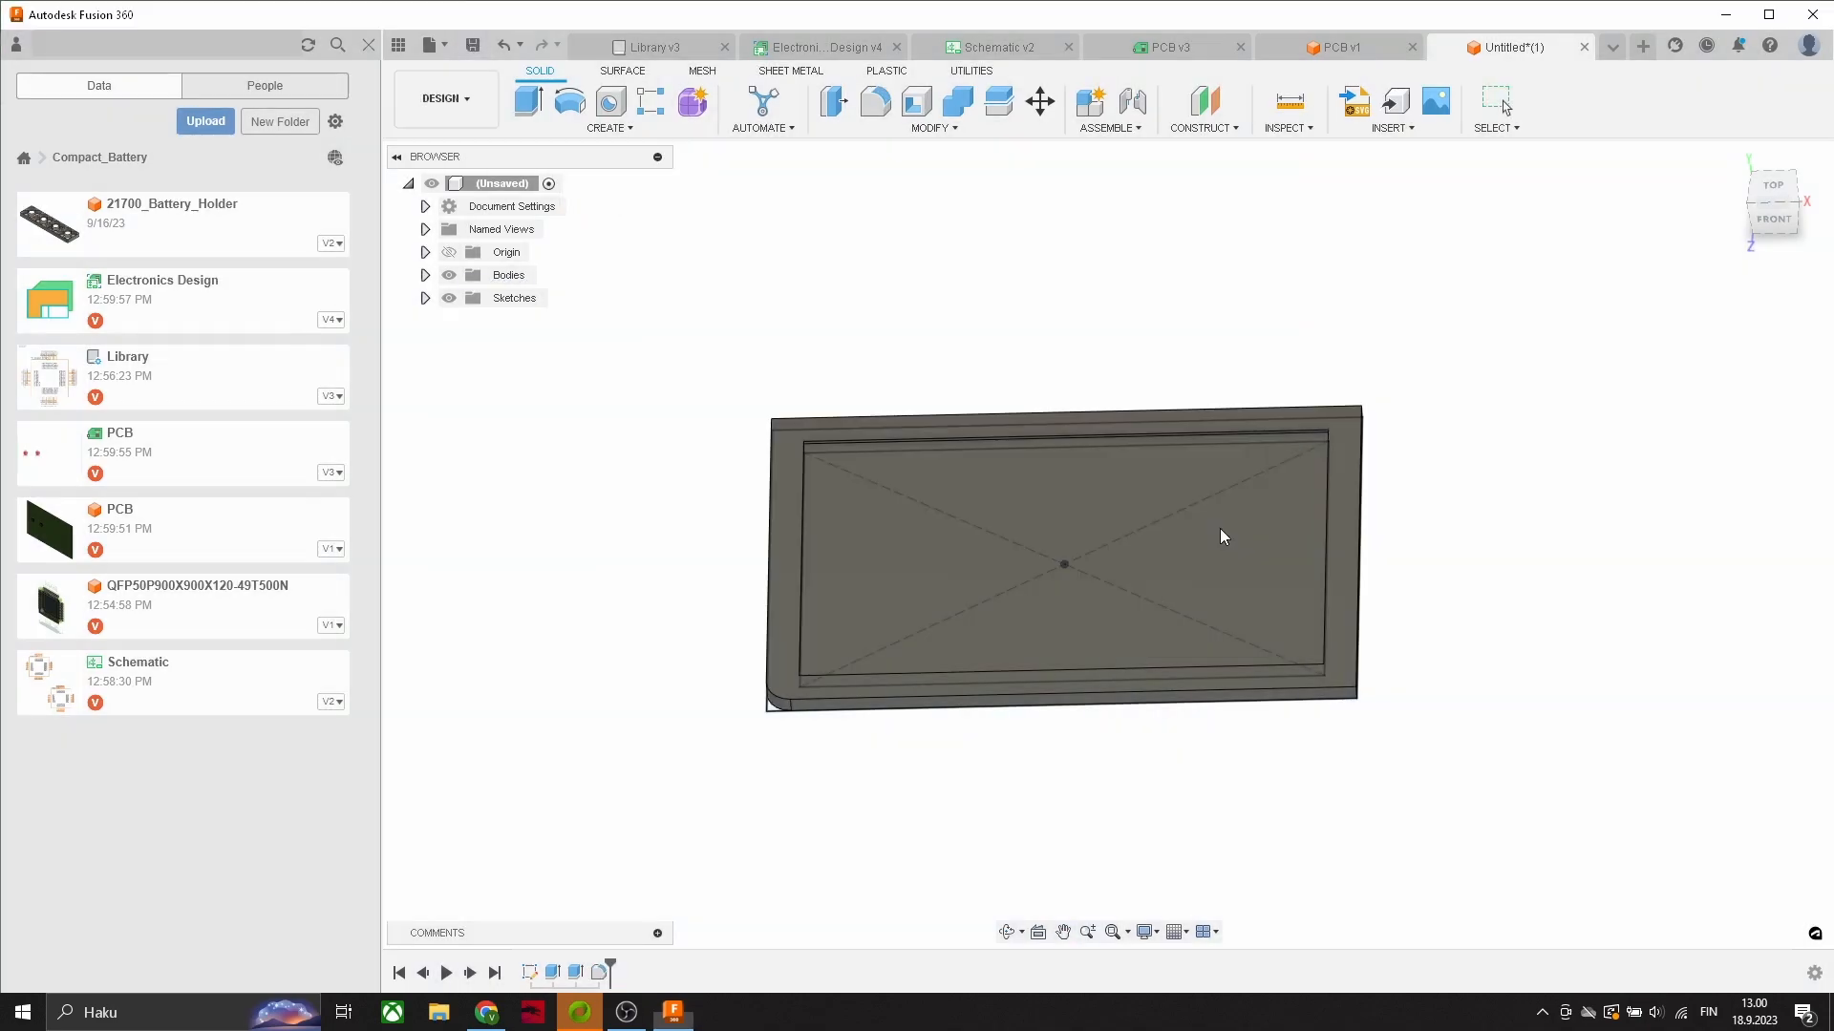
Step: Create a new design and save it as Assembly in the Compact_Battery project
left_click(1643, 46)
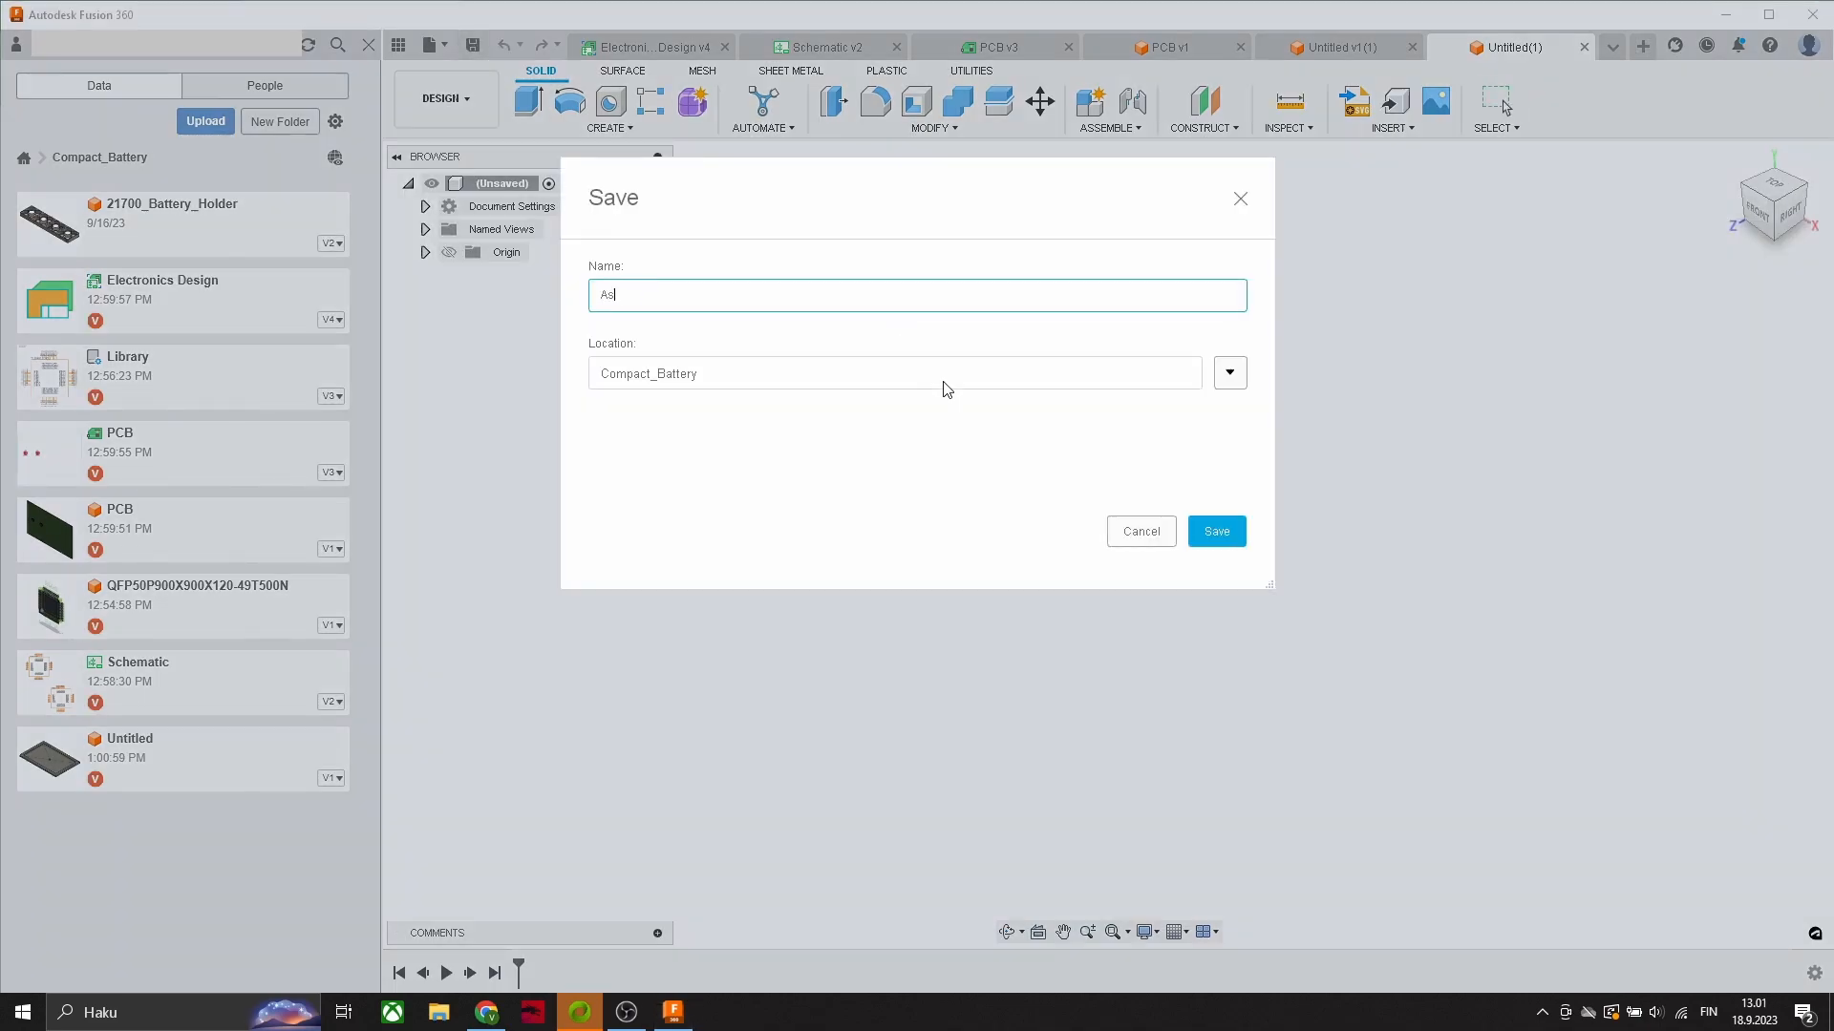
type("ly")
key("Return")
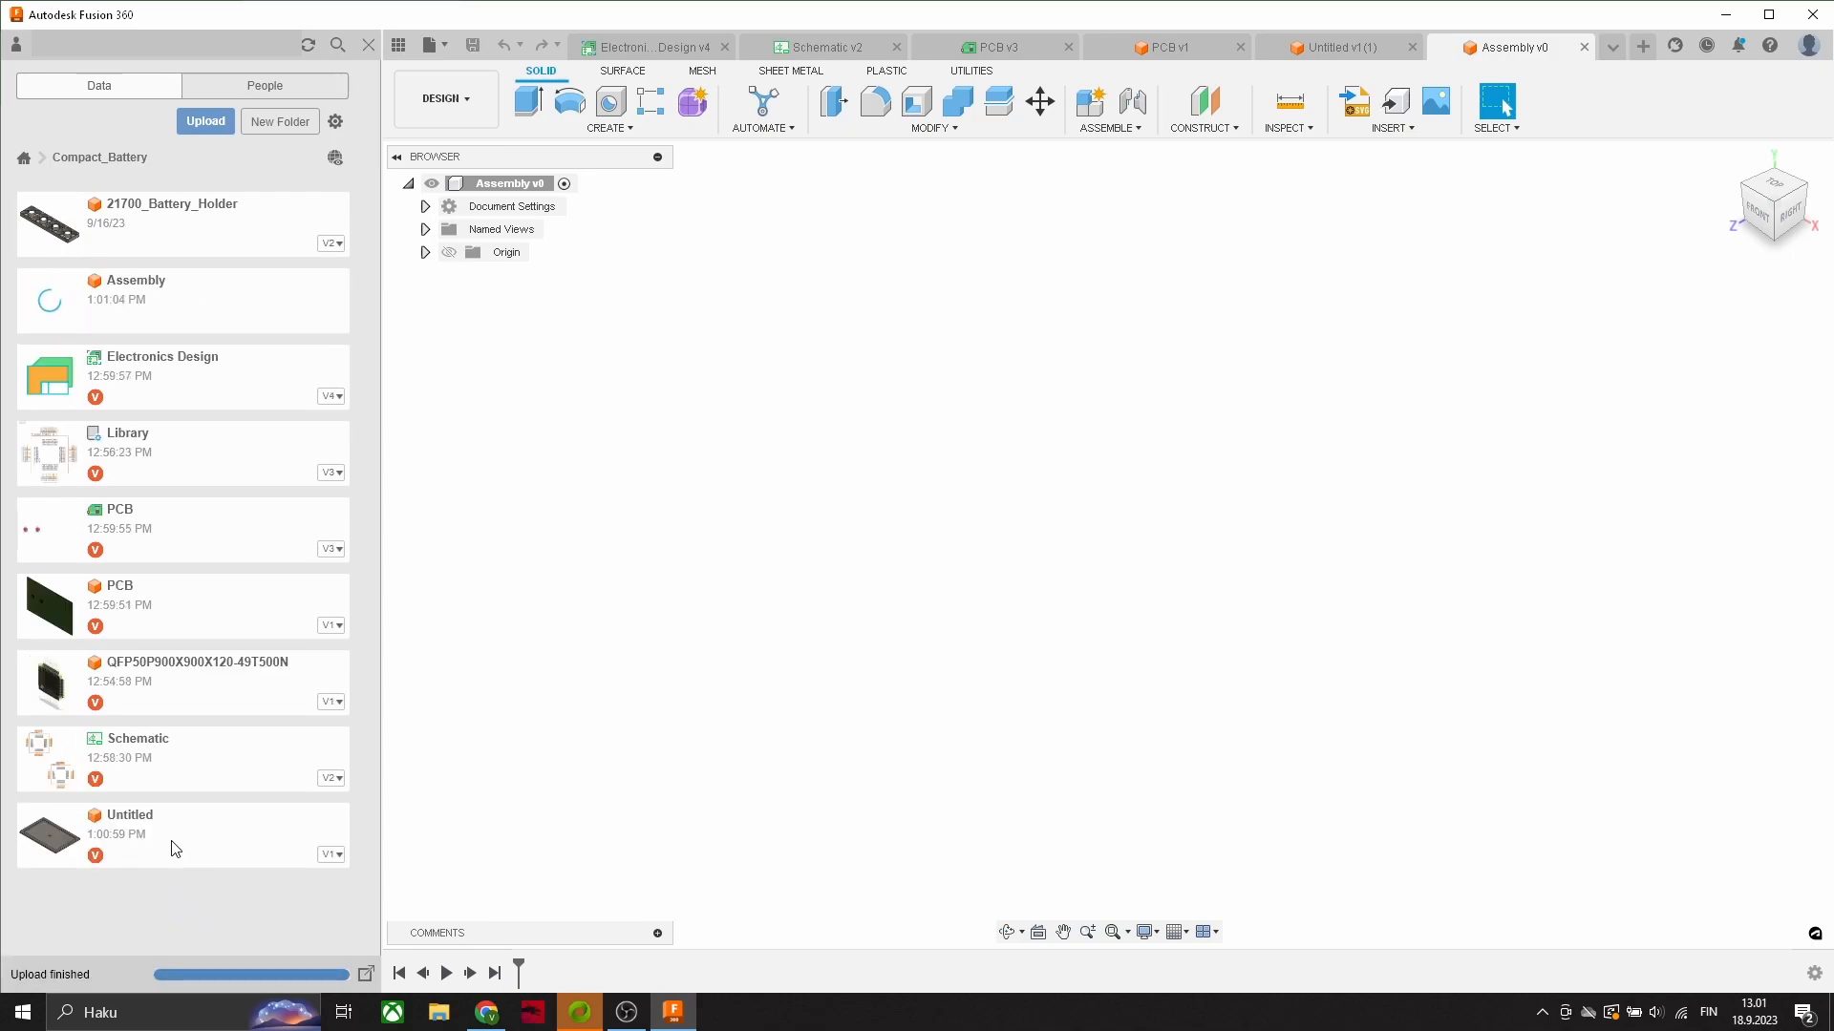
Step: Insert the Untitled tray design into the assembly at its default position
left_click_drag(172, 849, 920, 682)
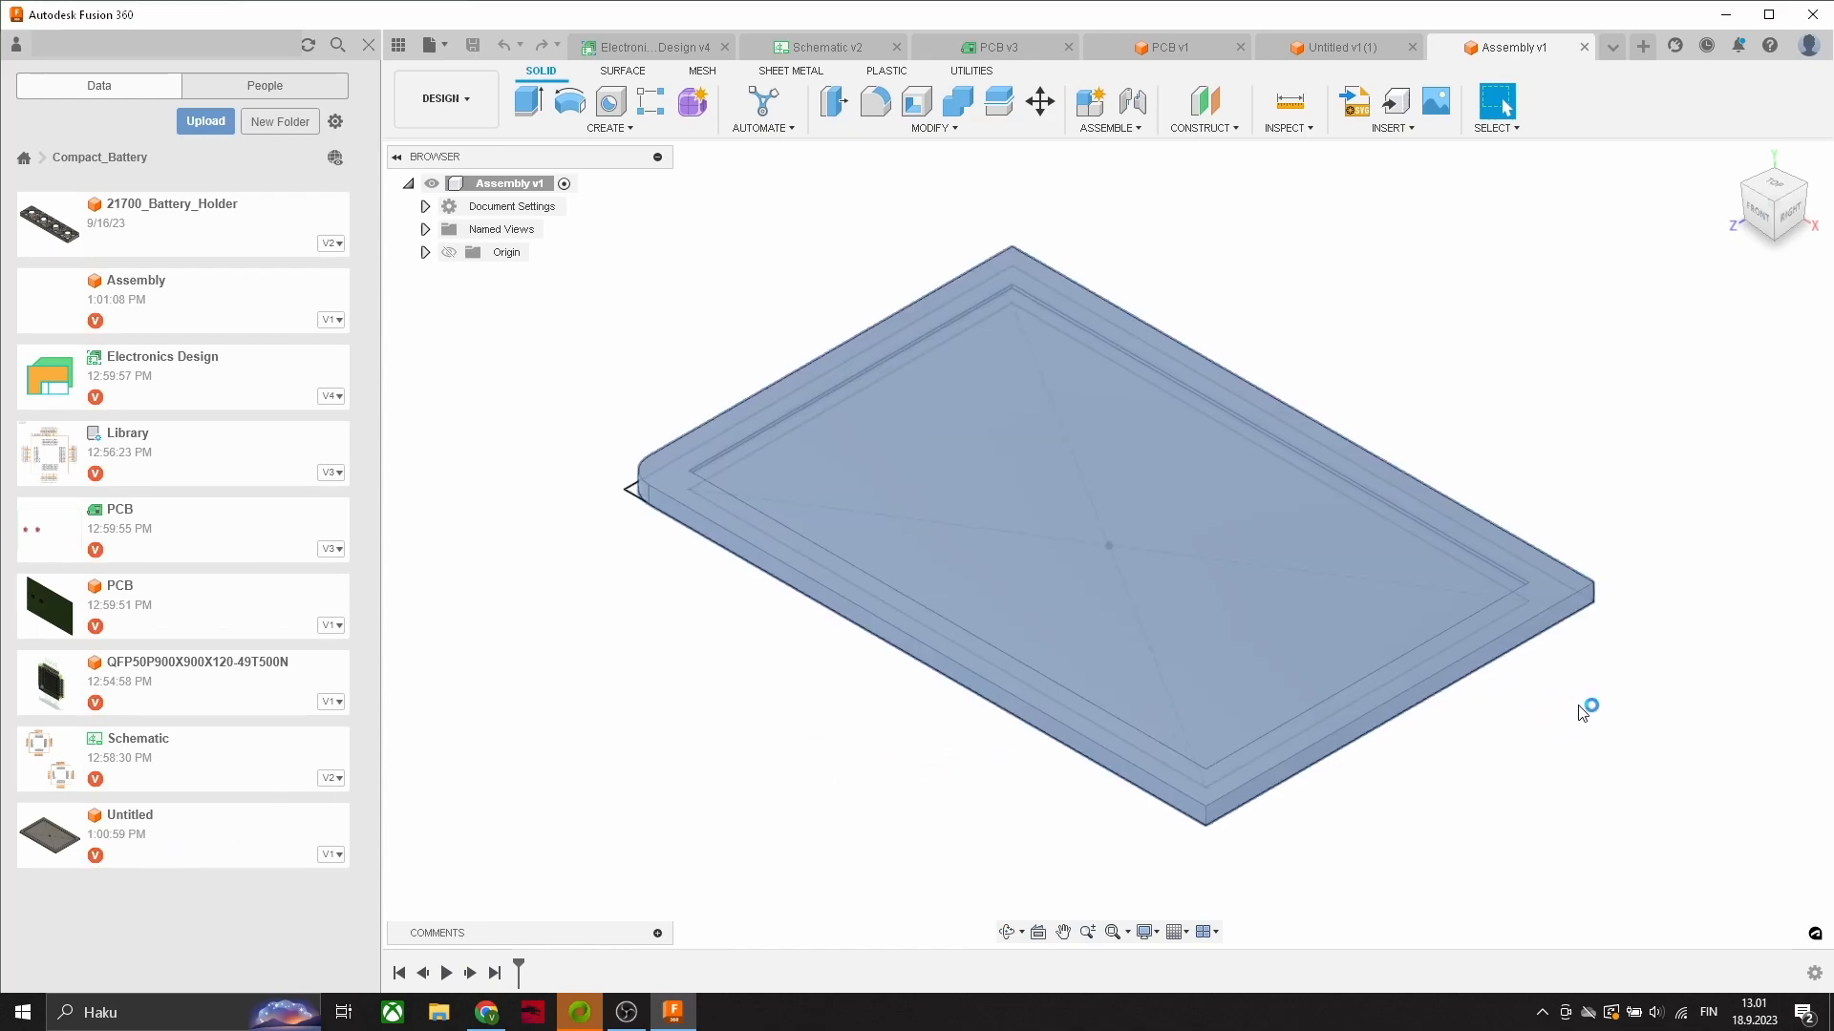
left_click(1705, 614)
scroll(1284, 601, "down", 3)
middle_click_drag(988, 741, 1154, 768, "shift")
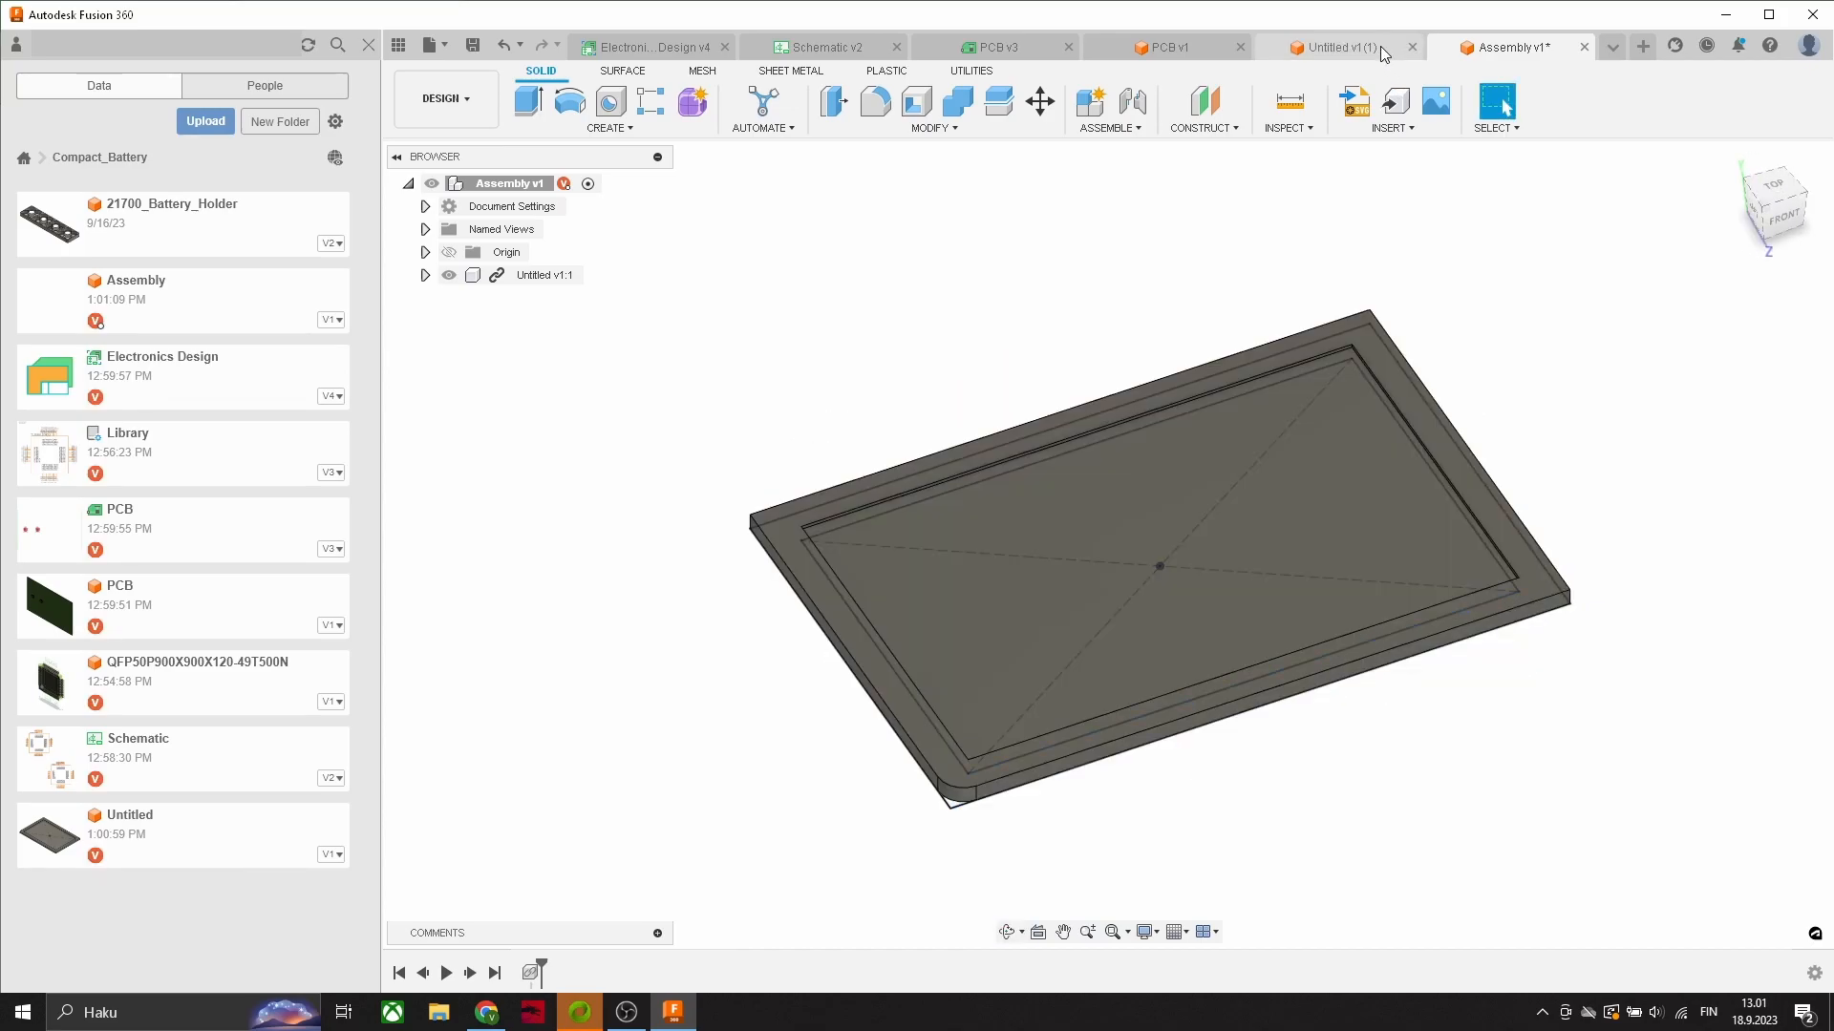
Step: Insert the 3D PCB design into the assembly without moving or rotating it
left_click_drag(157, 624, 805, 365)
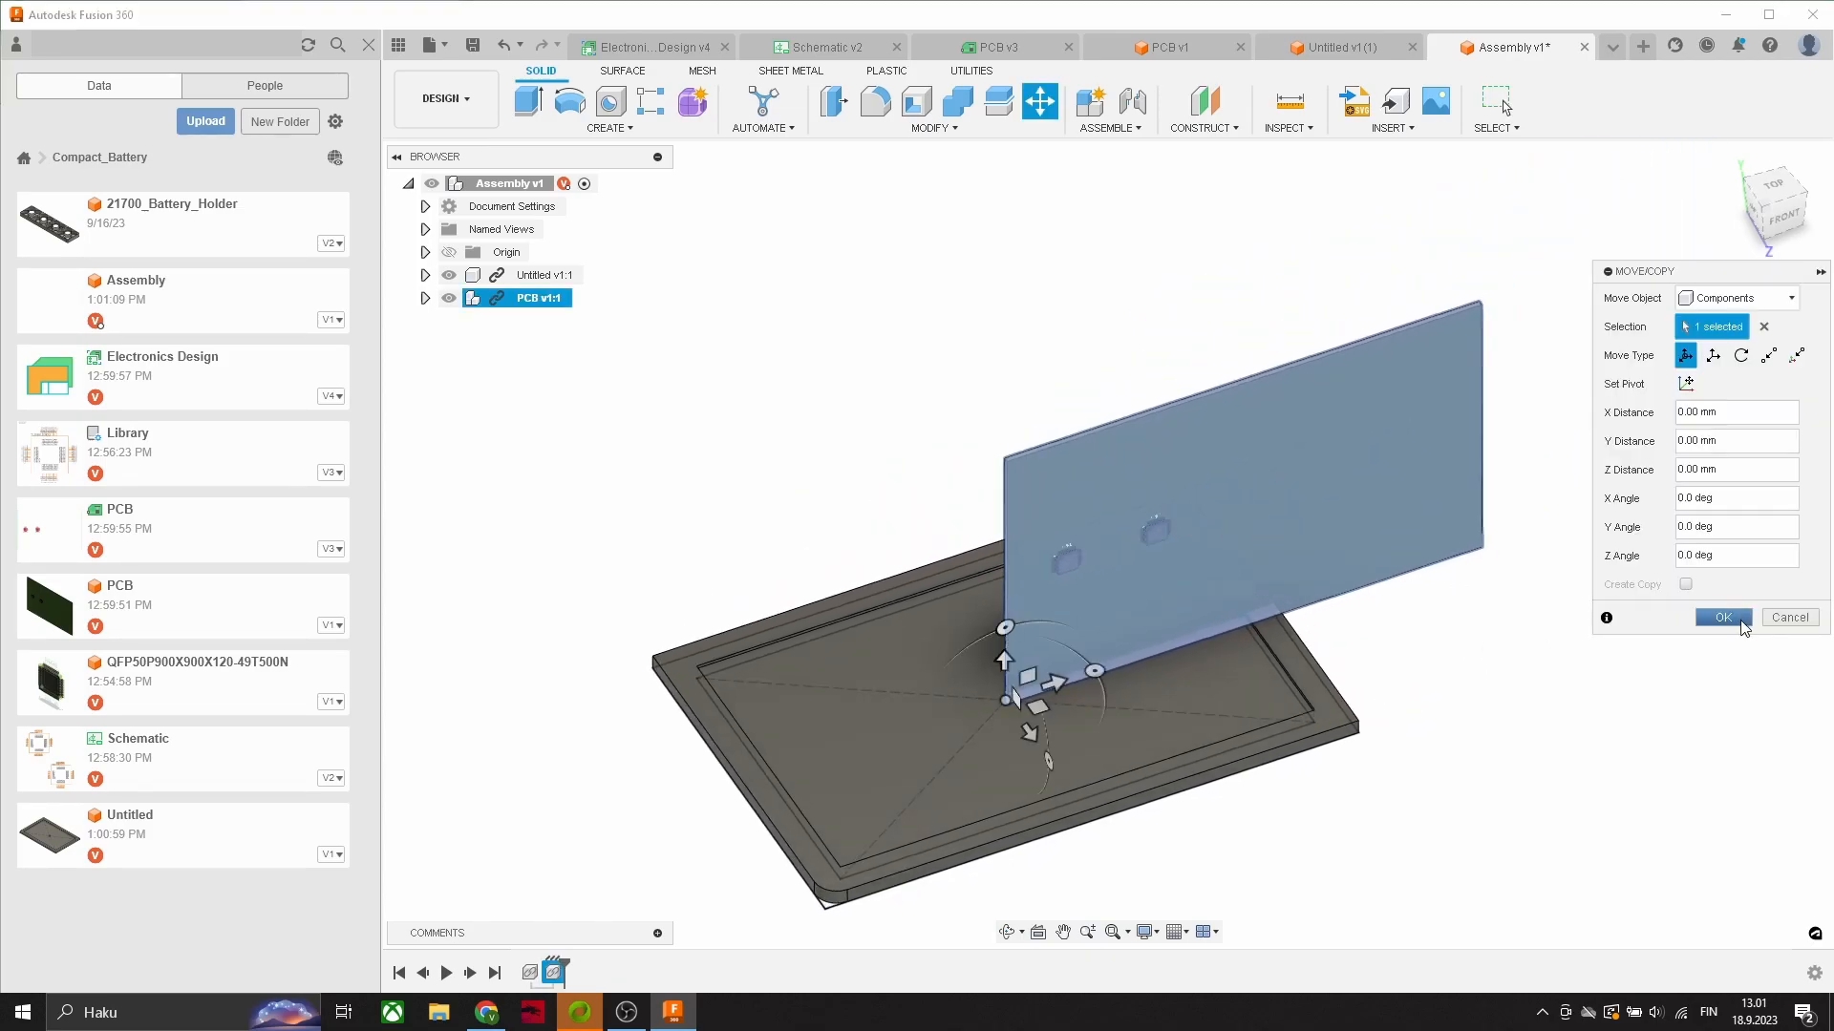
left_click(1740, 622)
middle_click_drag(1481, 631, 1604, 597, "shift")
Step: Joint the centre of the PCB's back face to the centre of the tray's floor, with zero angle and offsets
key("j")
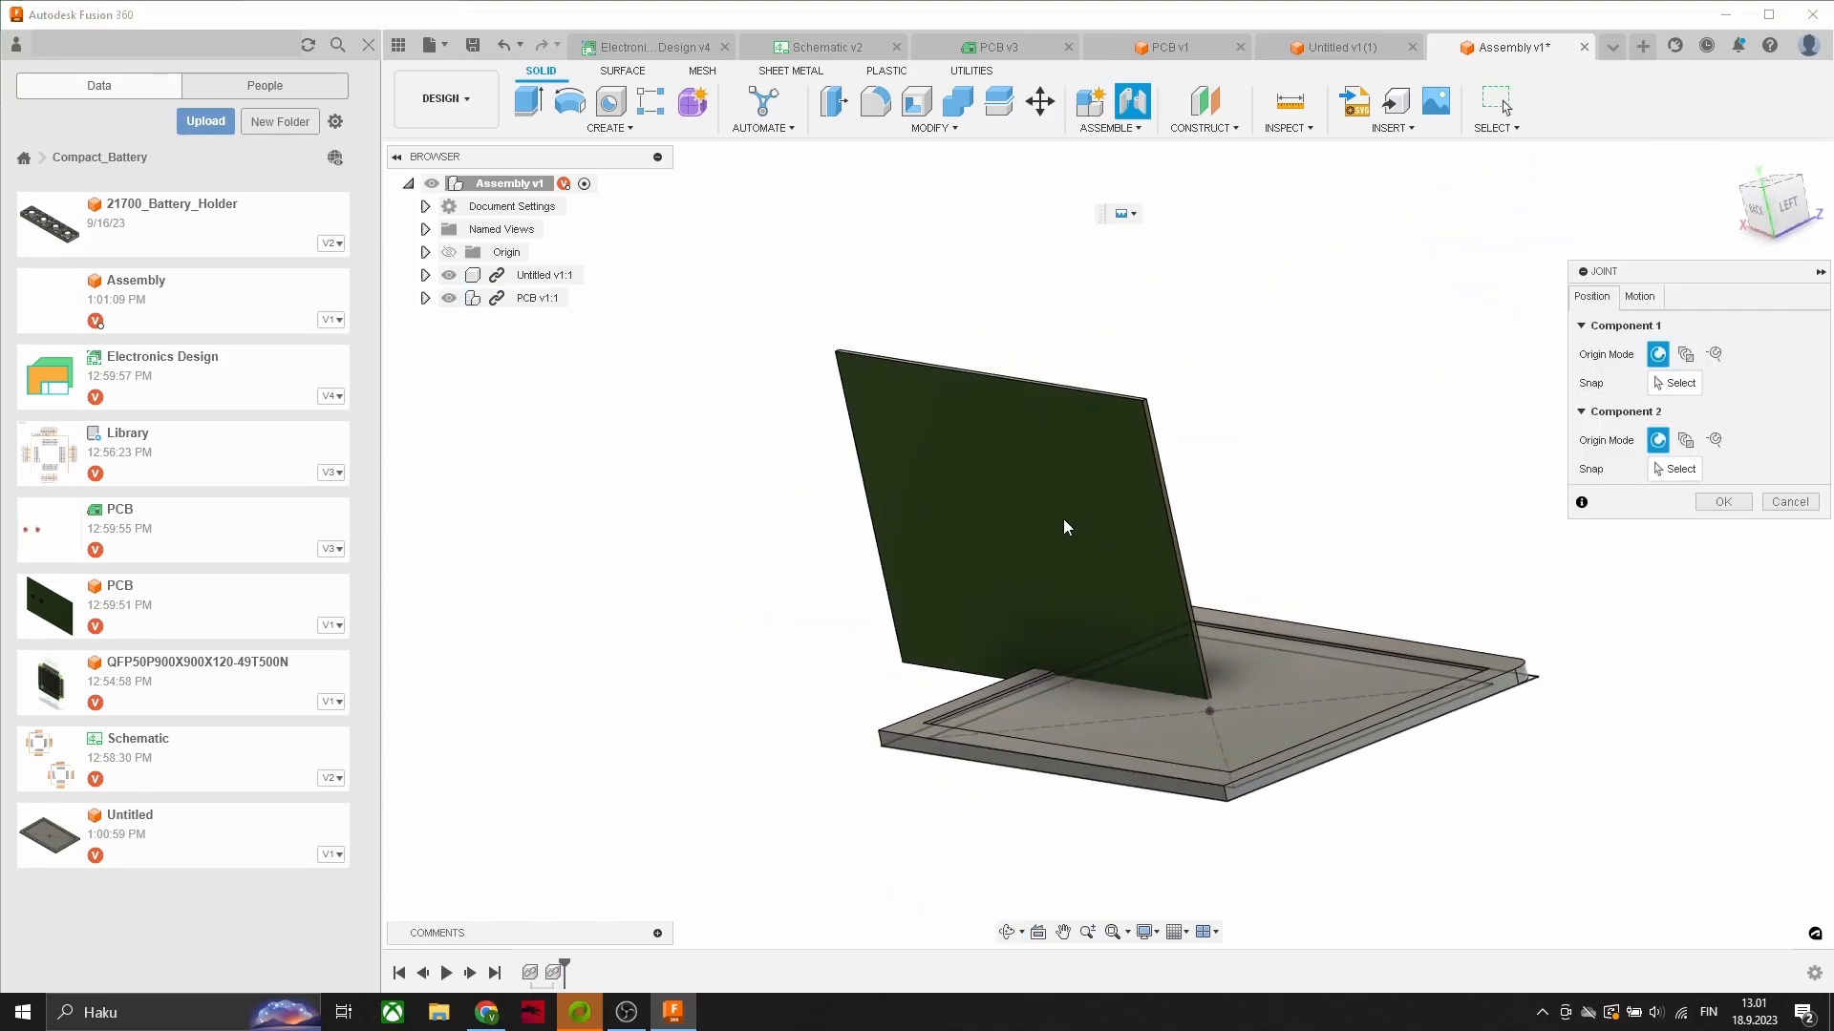
left_click(1055, 527)
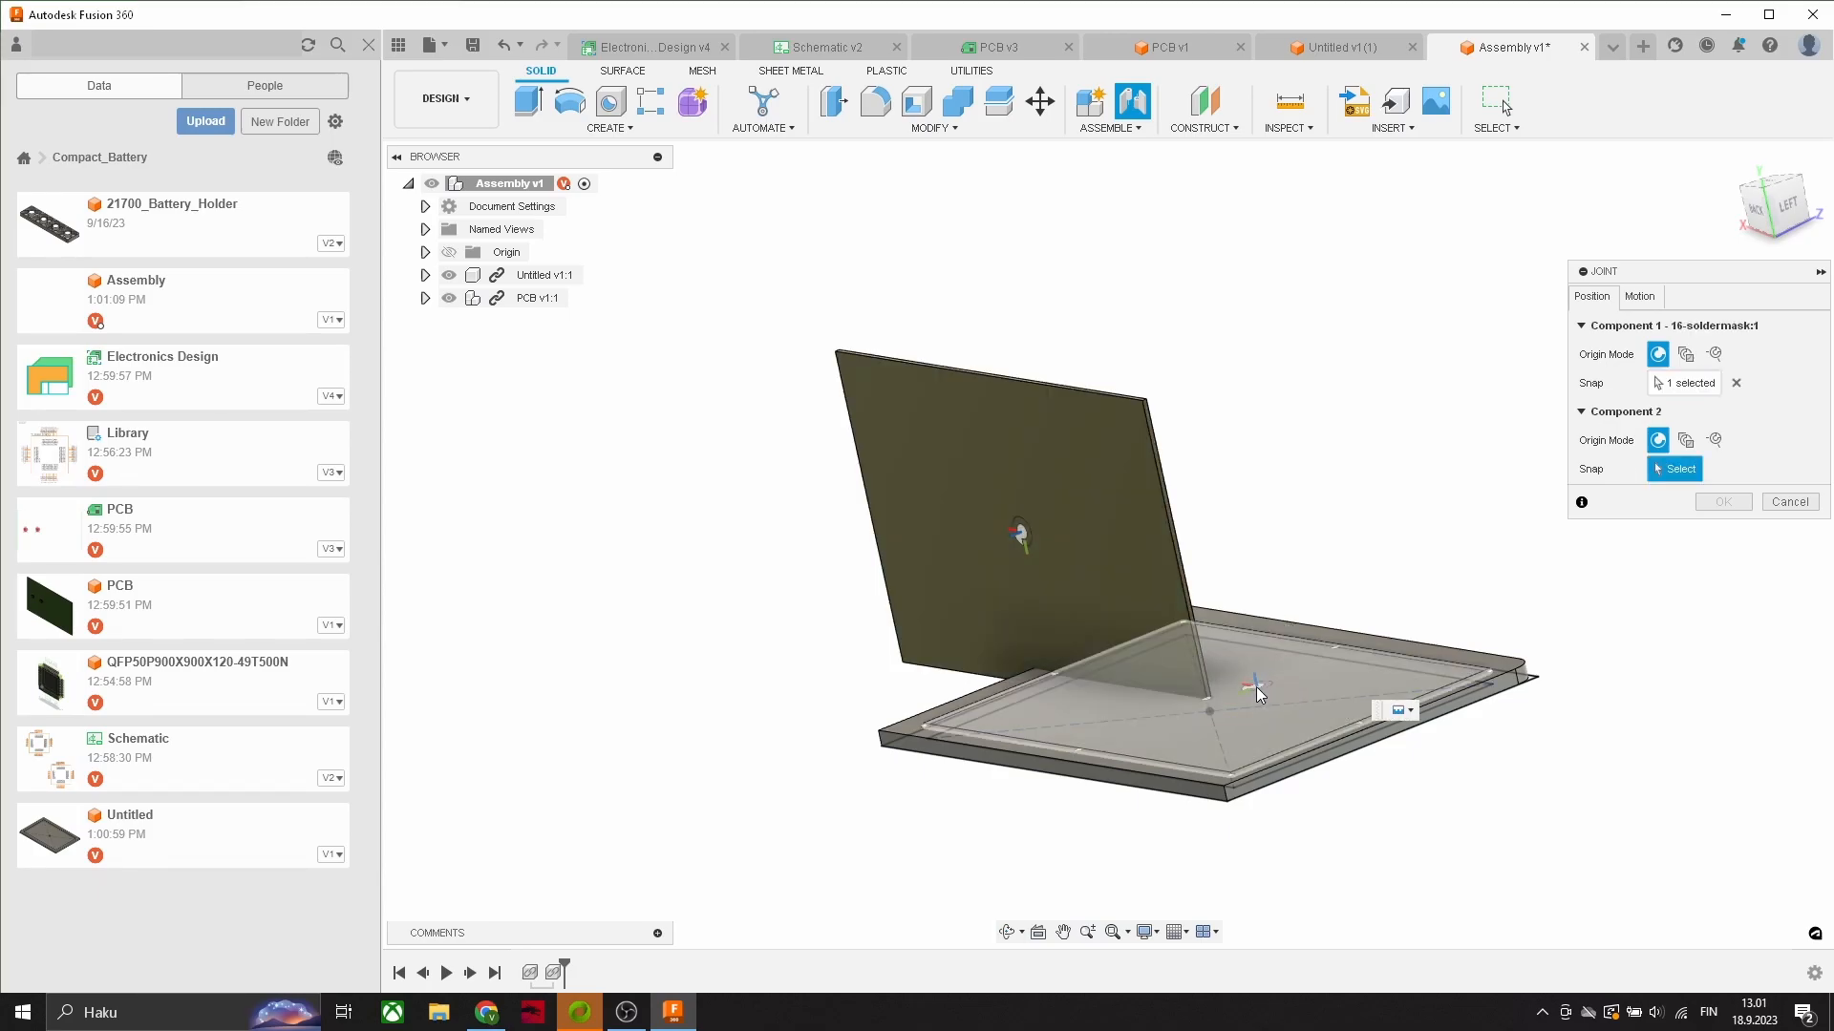
middle_click_drag(1209, 714, 1183, 747, "shift")
scroll(1165, 759, "up", 5)
left_click(988, 726)
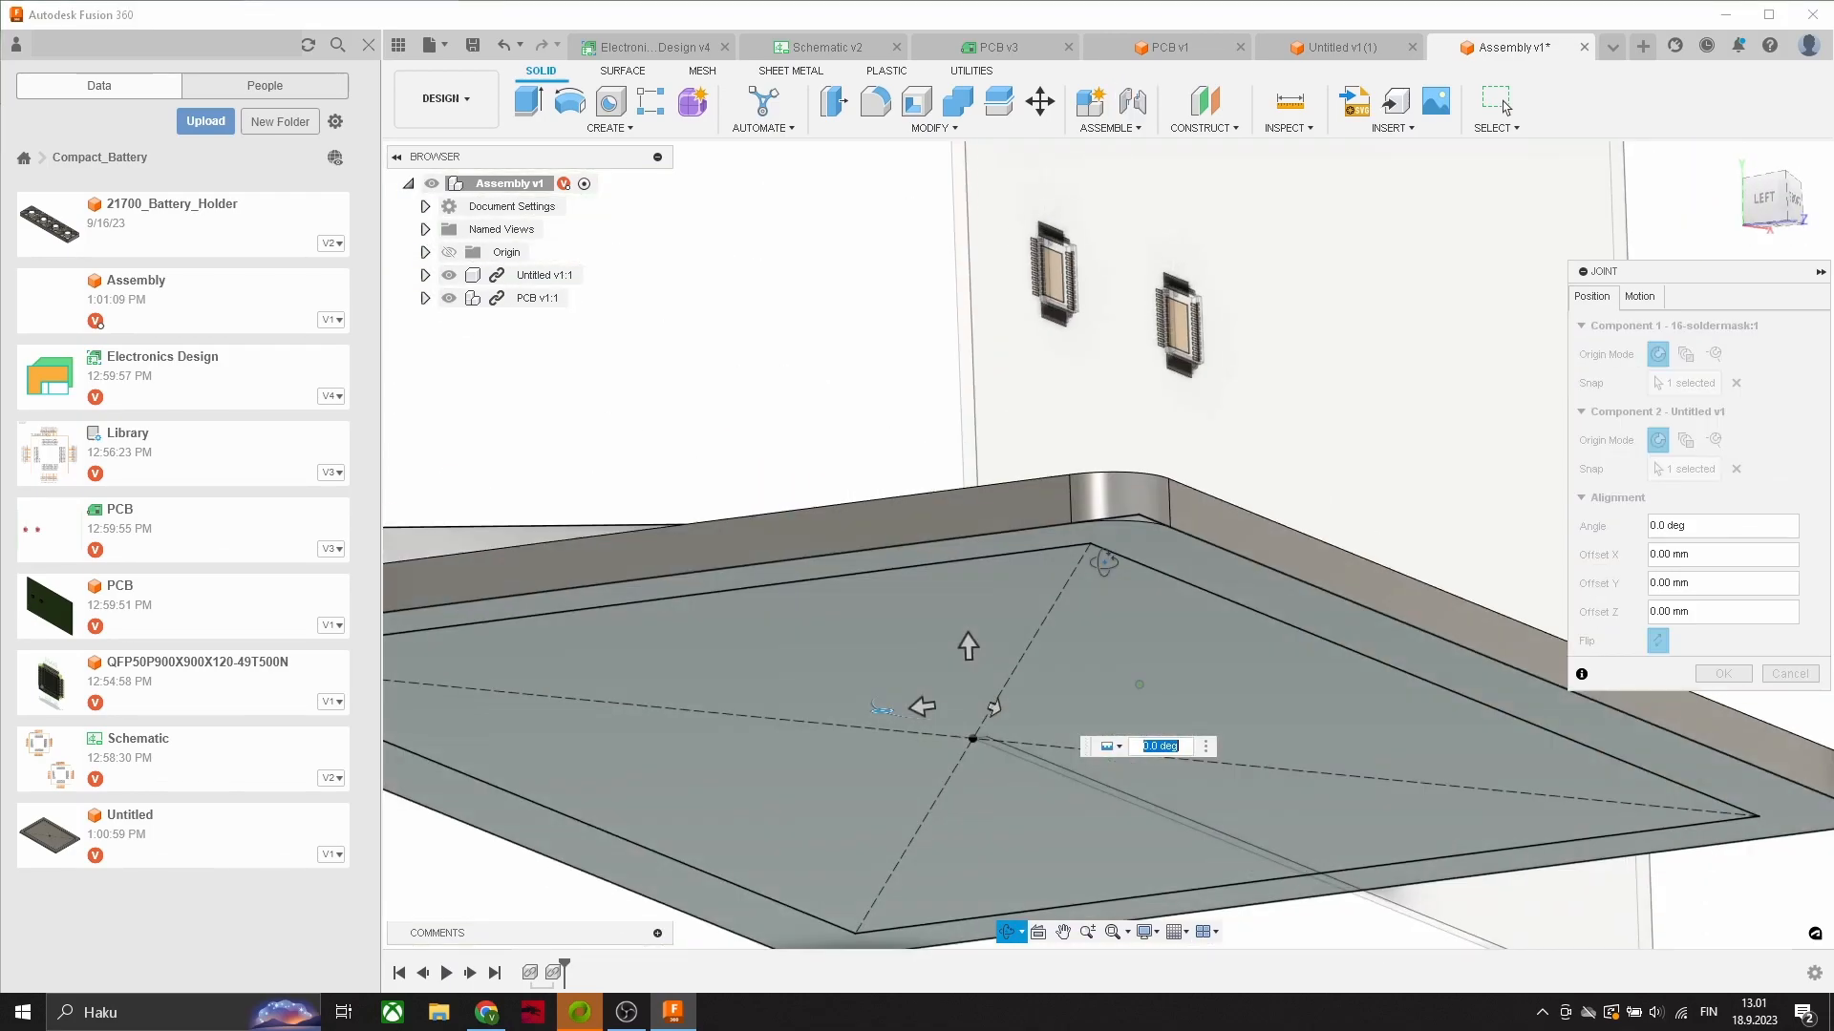
middle_click_drag(1104, 562, 1236, 733, "shift")
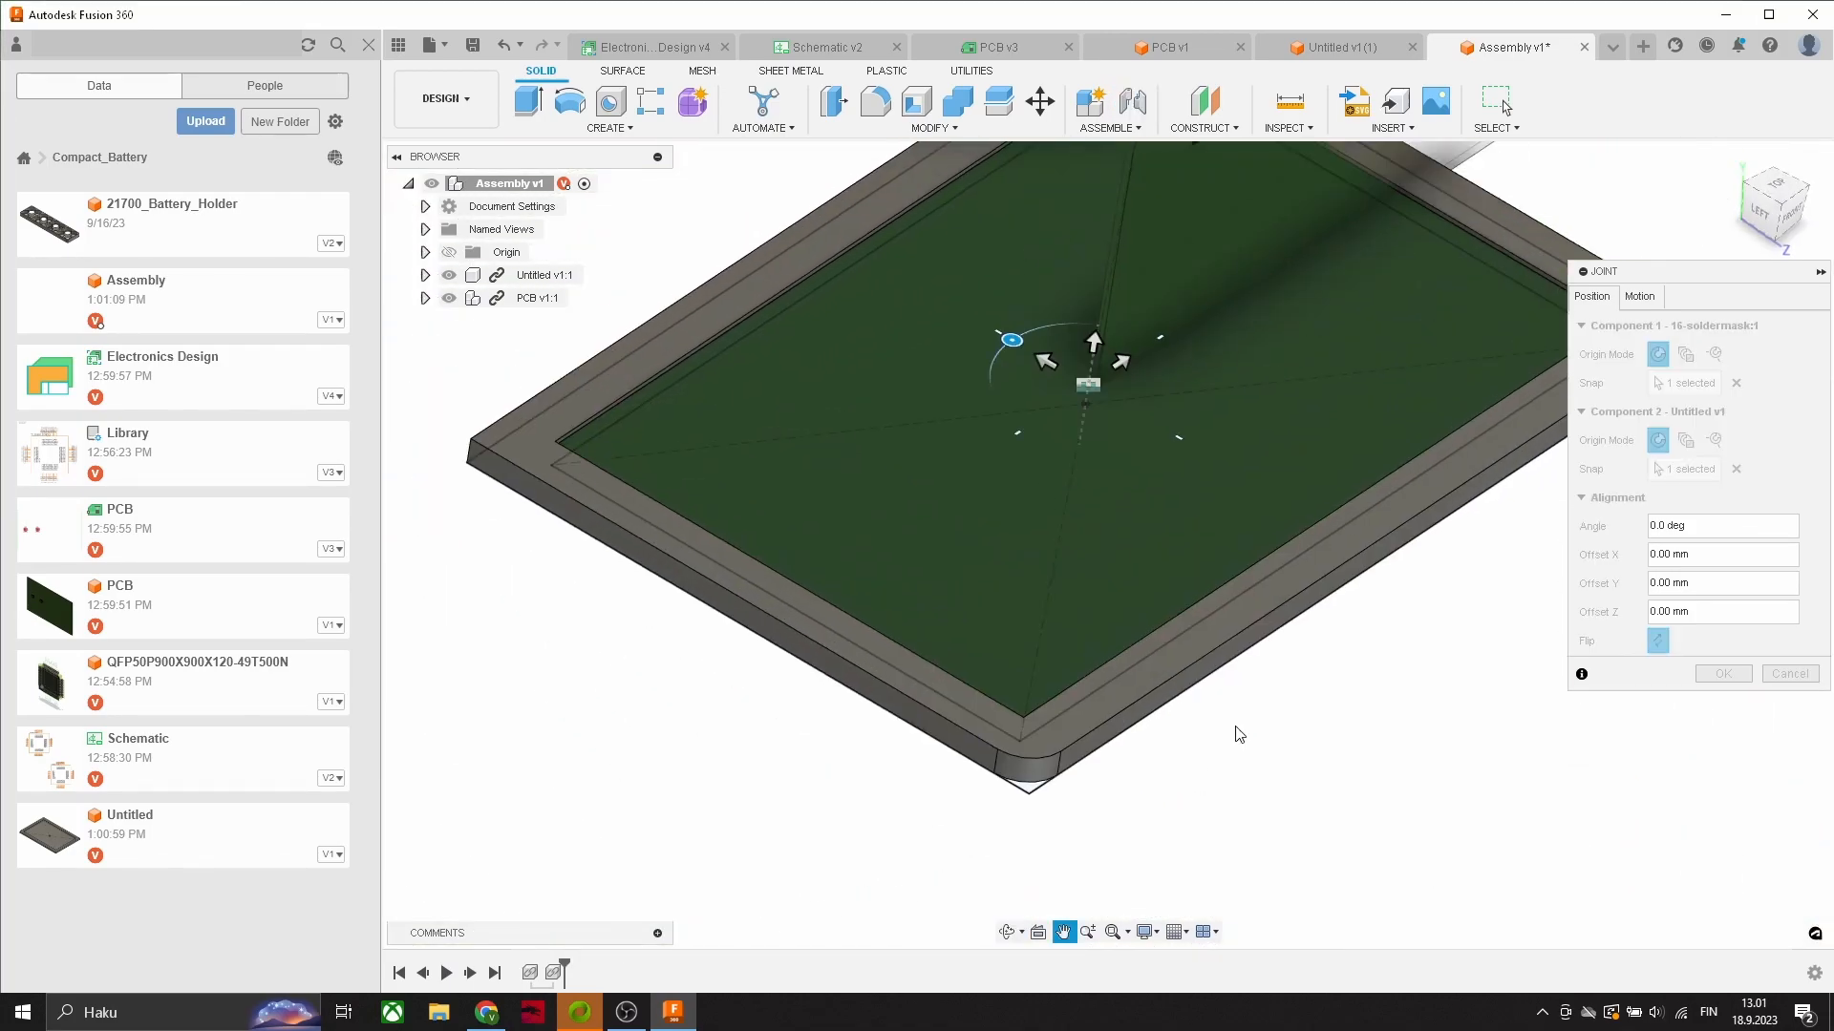
left_click(1659, 641)
left_click(1659, 644)
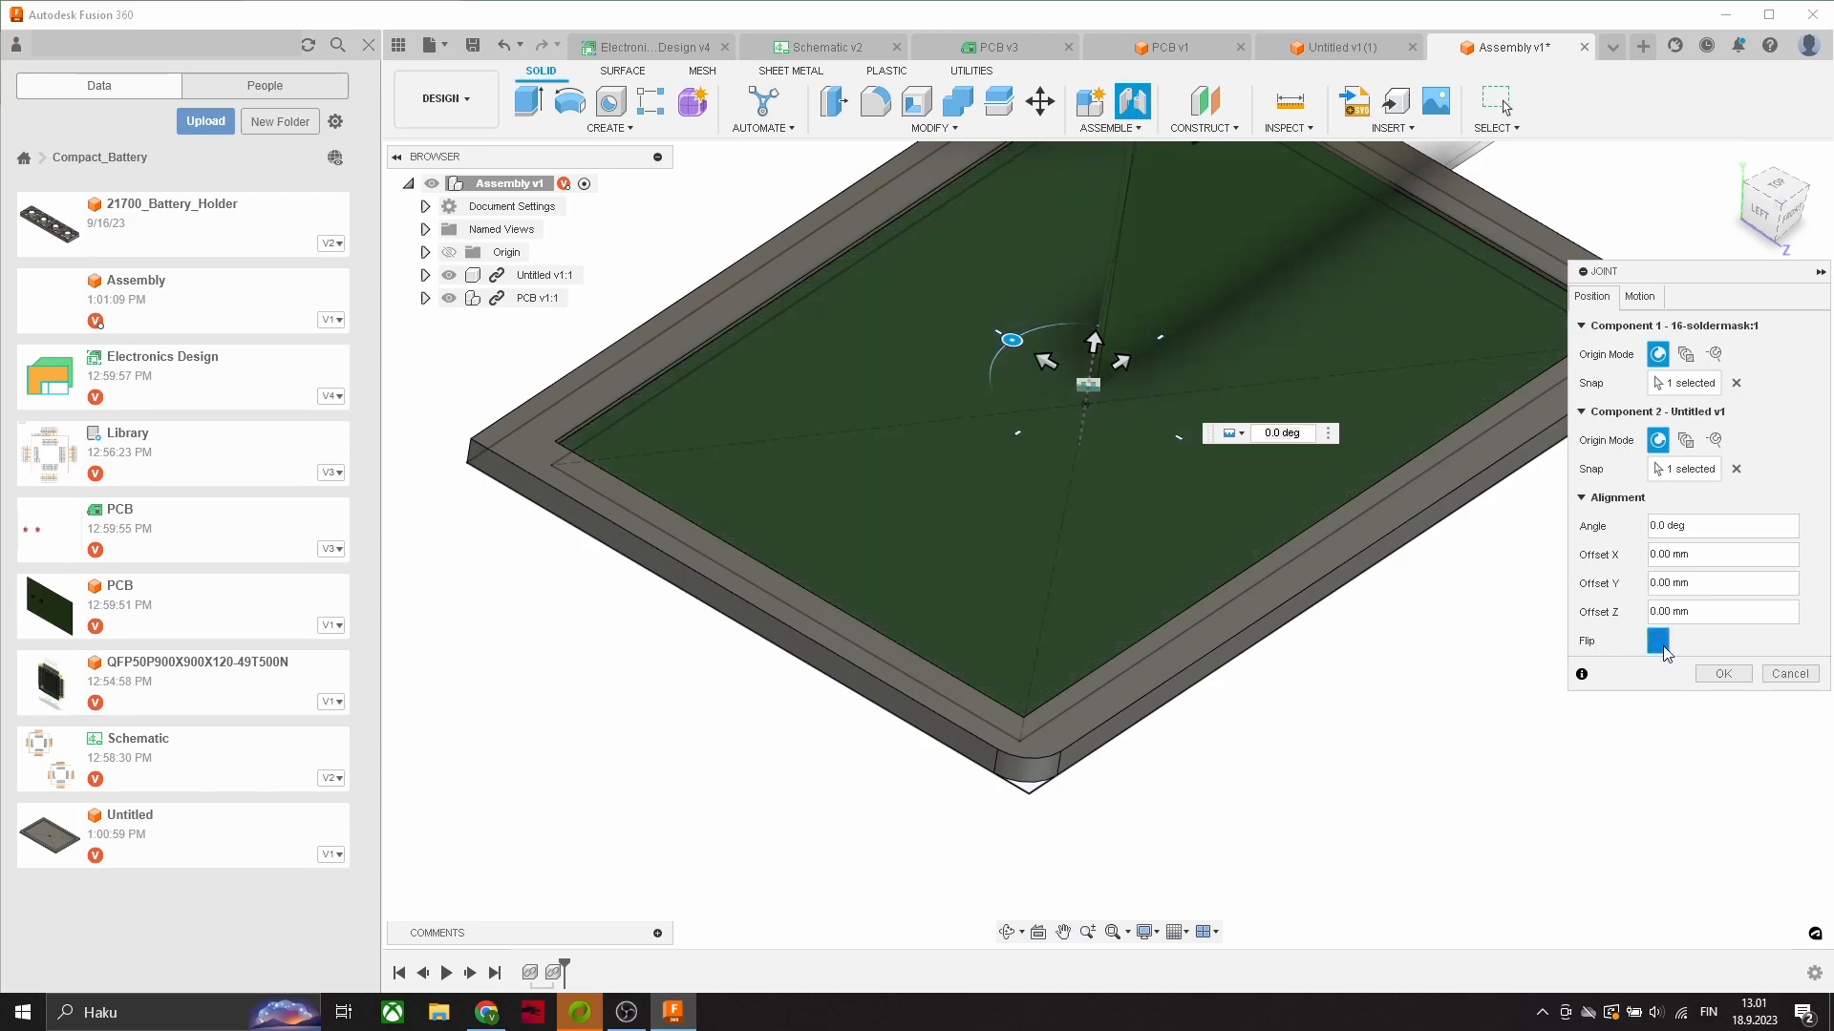
left_click(1725, 674)
scroll(1608, 663, "down", 5)
middle_click_drag(1608, 662, 1486, 687, "shift")
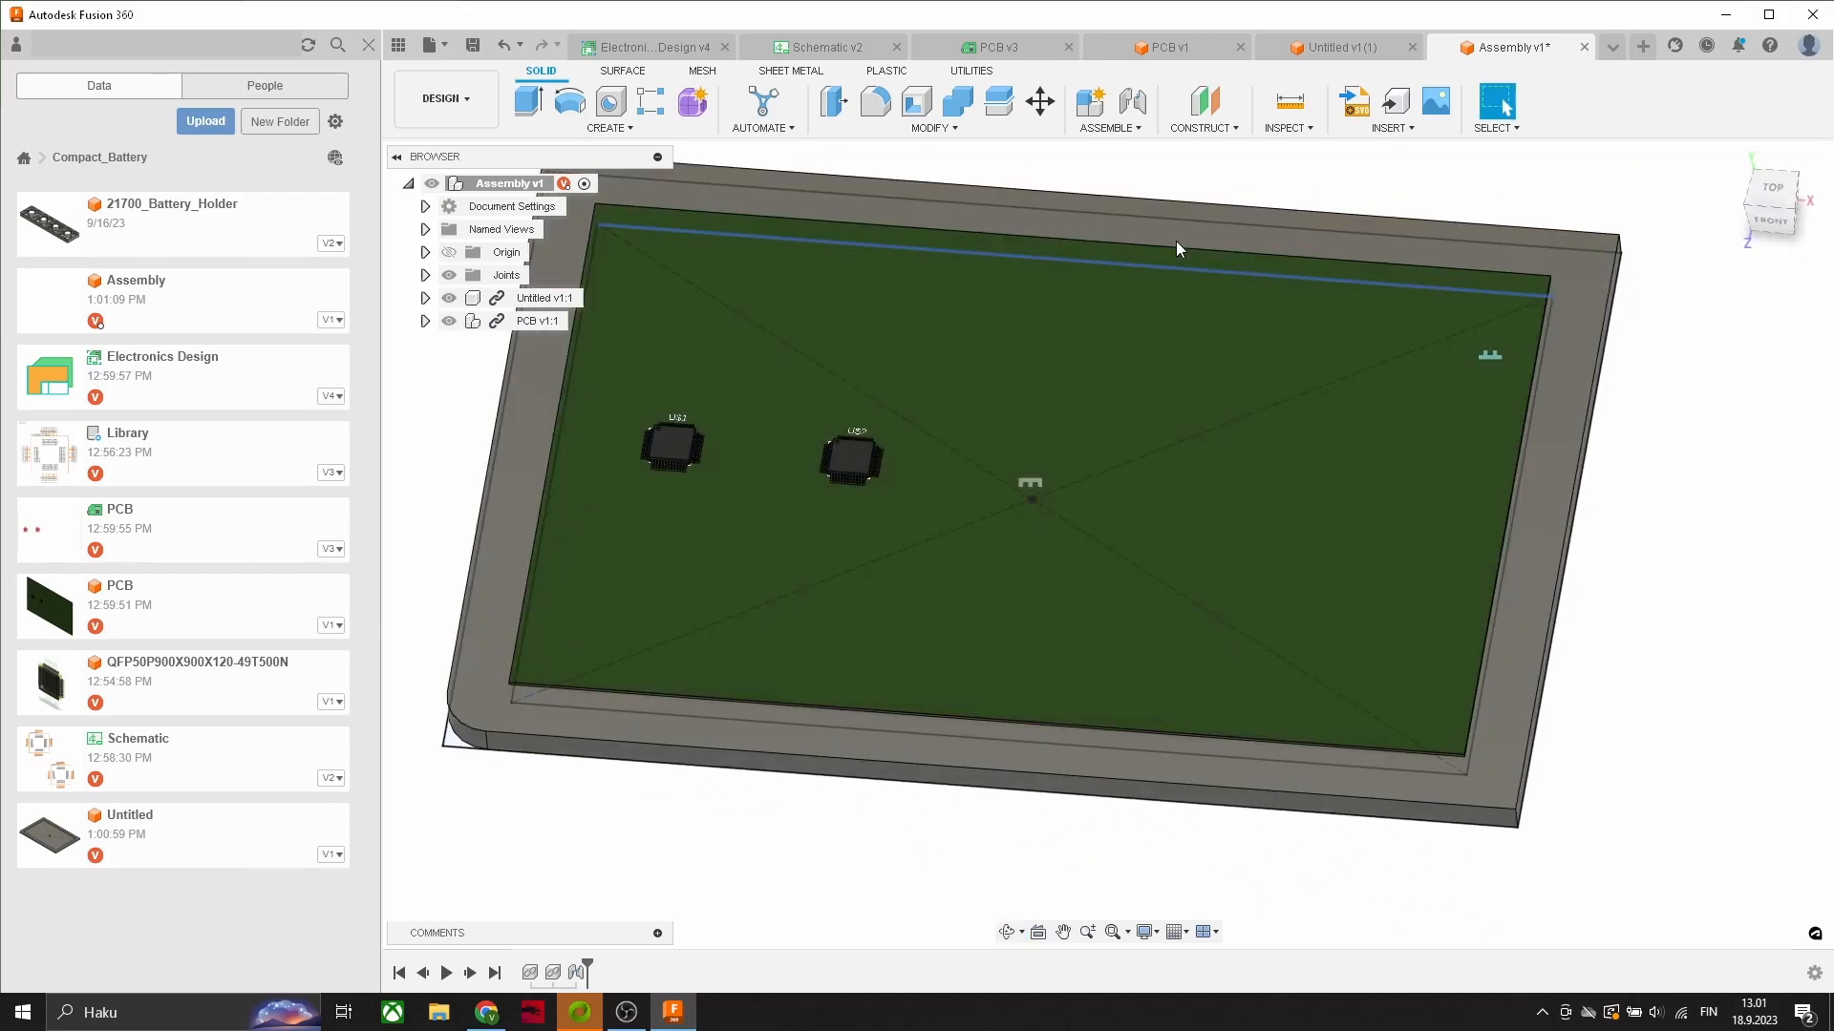